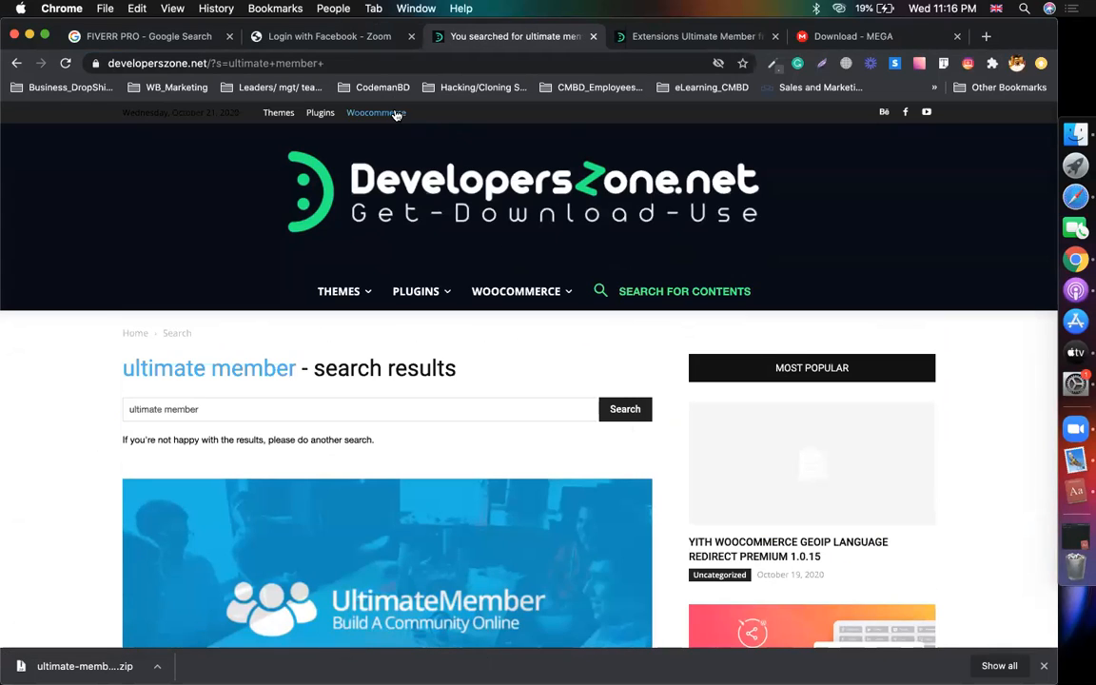
Skim the ultimate member search results and the Extensions Ultimate Member free download post.
scroll(90, 465, "down", 6)
scroll(367, 378, "up", 2)
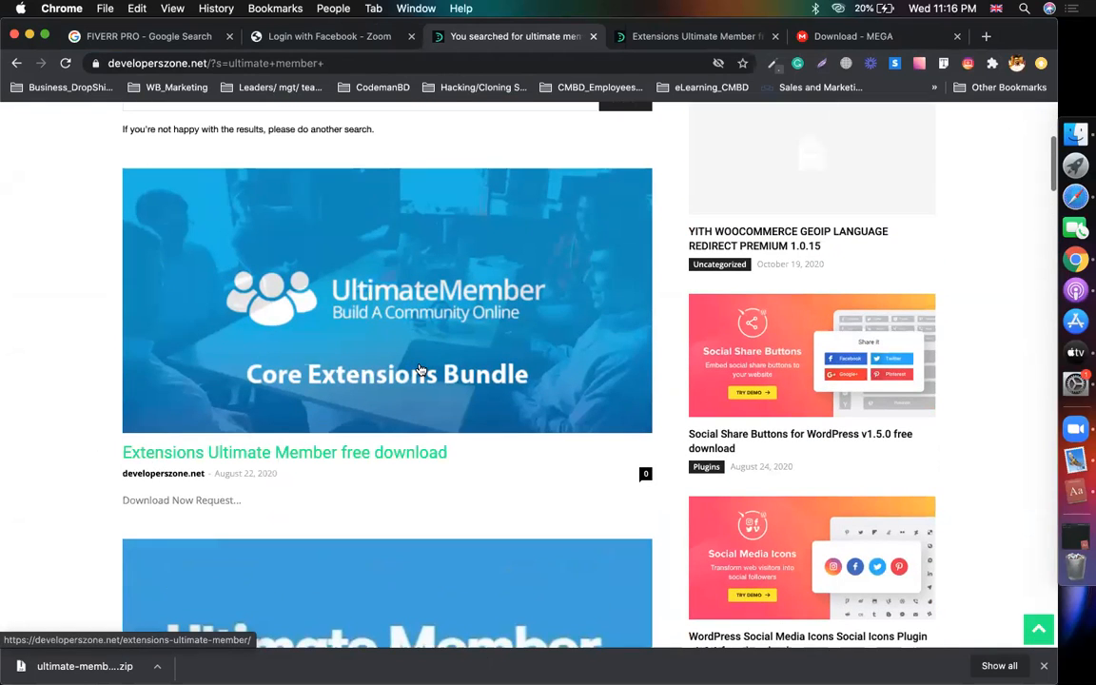
scroll(274, 436, "down", 1)
scroll(274, 436, "down", 6)
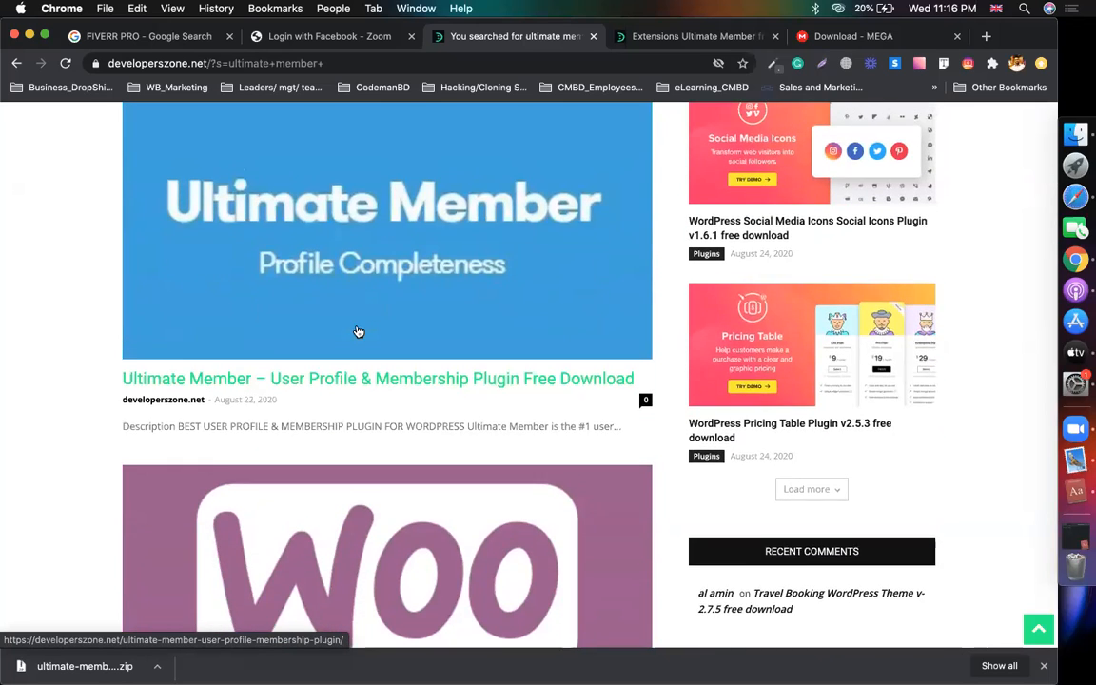
scroll(335, 384, "up", 3)
scroll(362, 418, "up", 1)
scroll(362, 419, "up", 2)
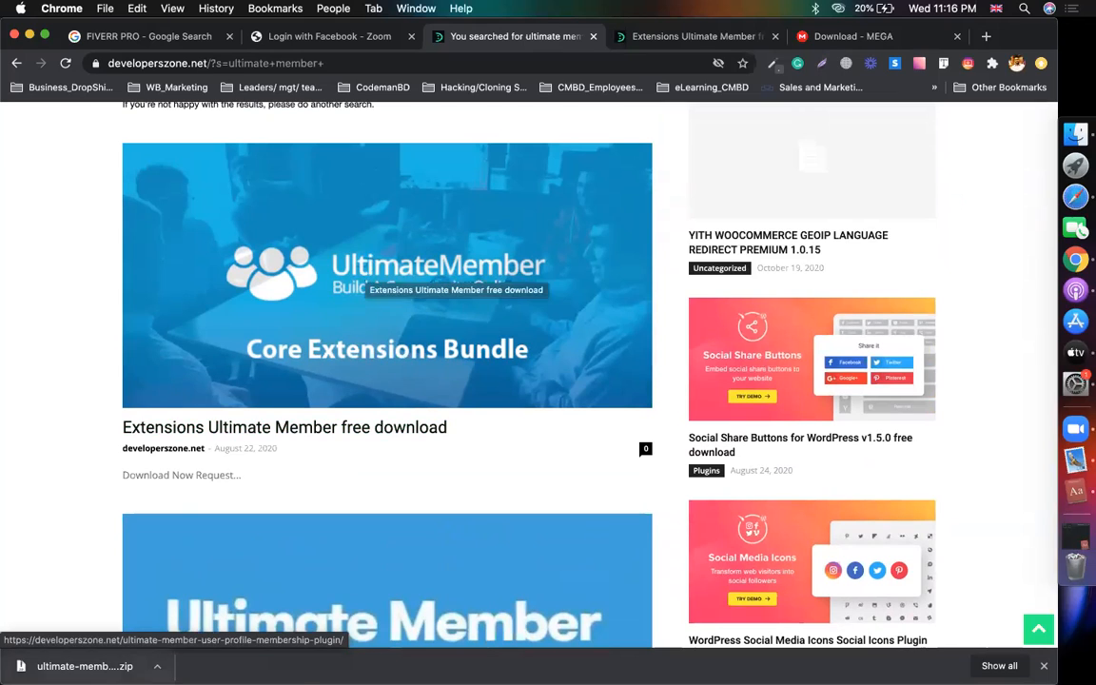
left_click(478, 369)
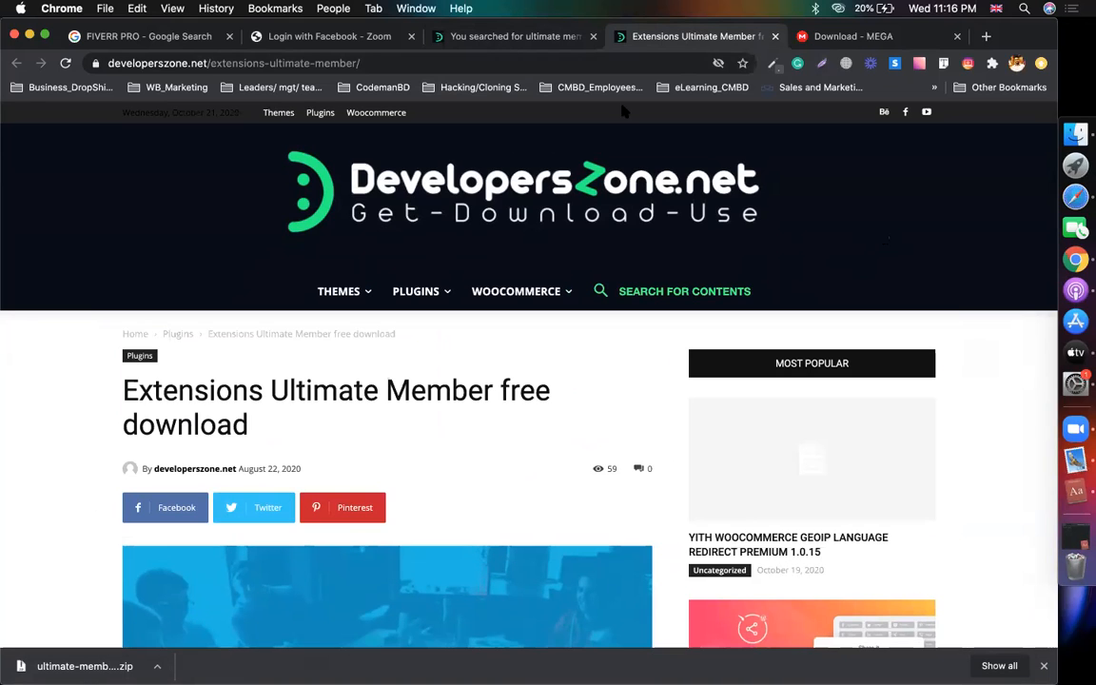
left_click(477, 39)
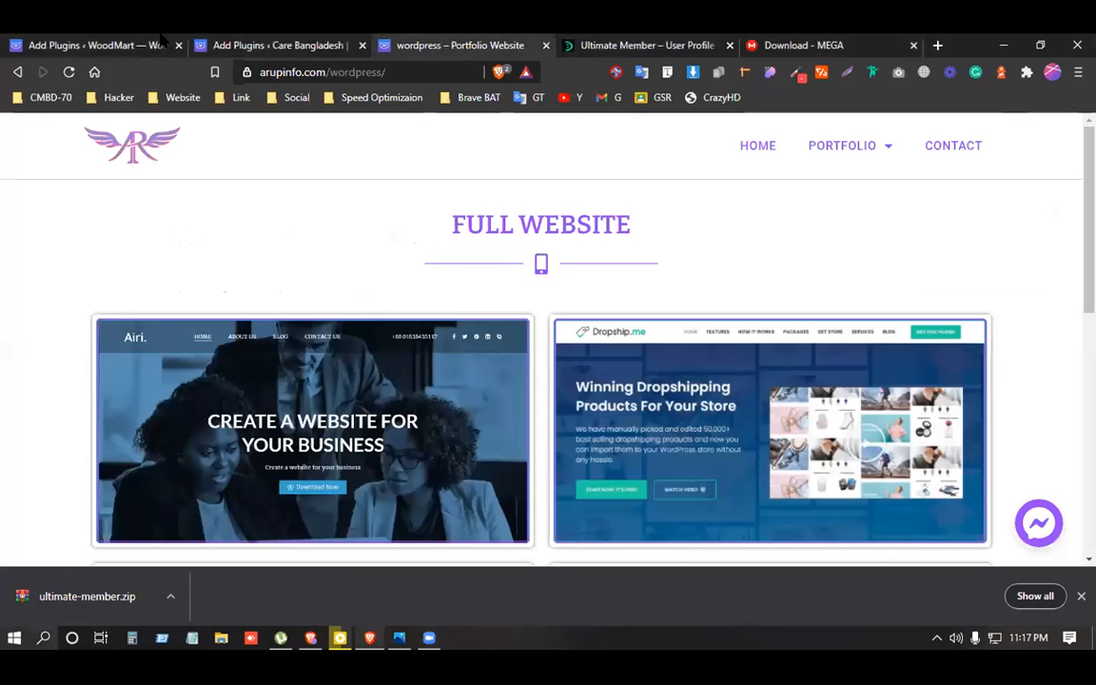
Upload ultimate-member.zip from the Desktop as a new plugin and install it.
left_click(266, 45)
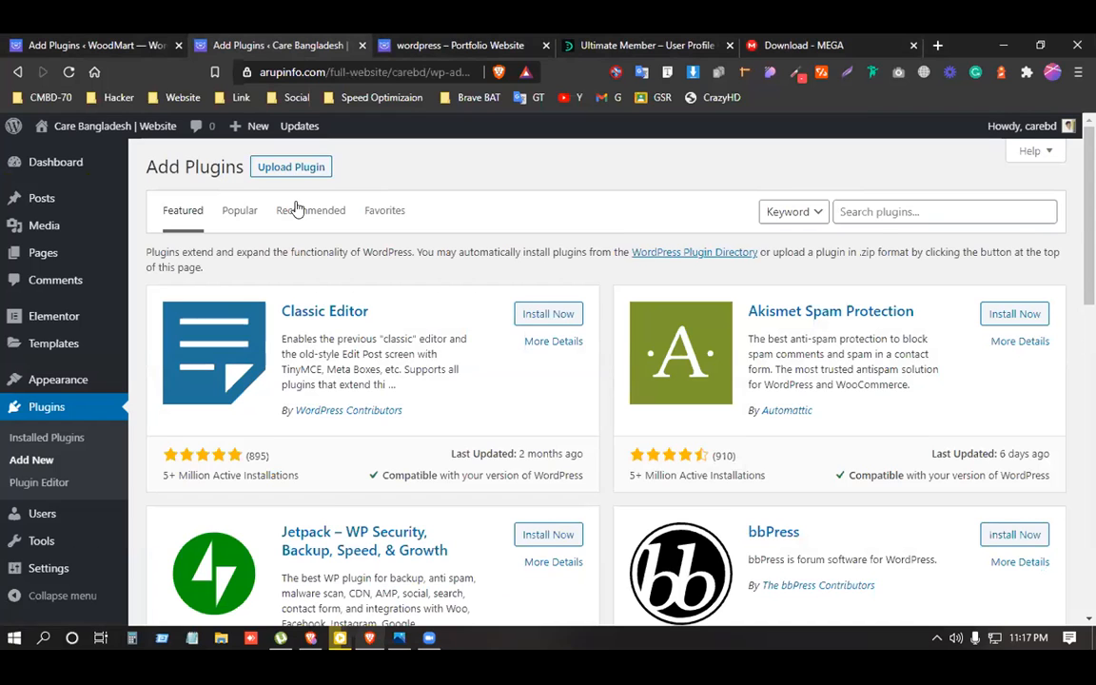
left_click(291, 166)
left_click(521, 311)
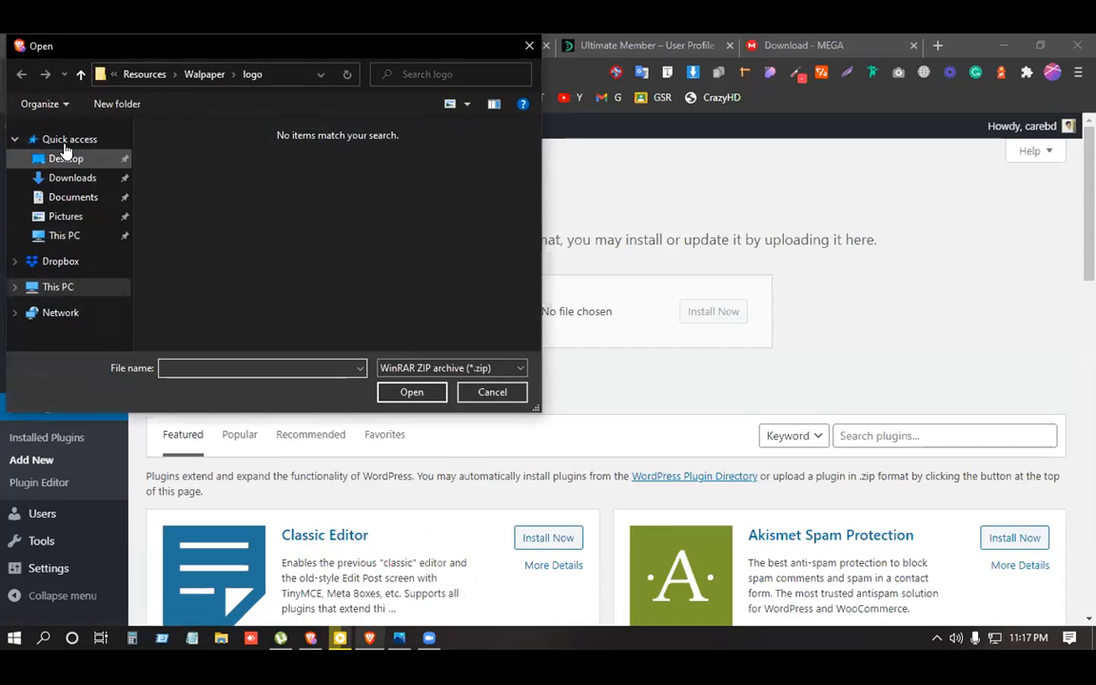
left_click(64, 143)
left_click(66, 159)
scroll(285, 248, "down", 2)
double_click(288, 281)
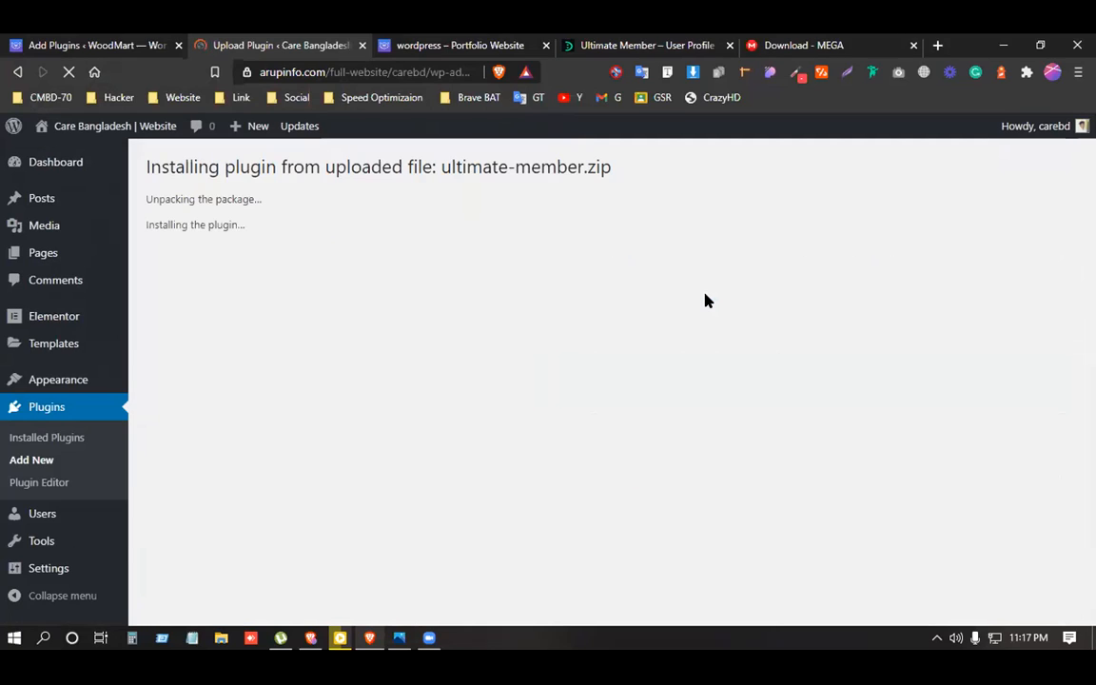
Close the portfolio website page and activate the installed Ultimate Member plugin.
left_click(438, 44)
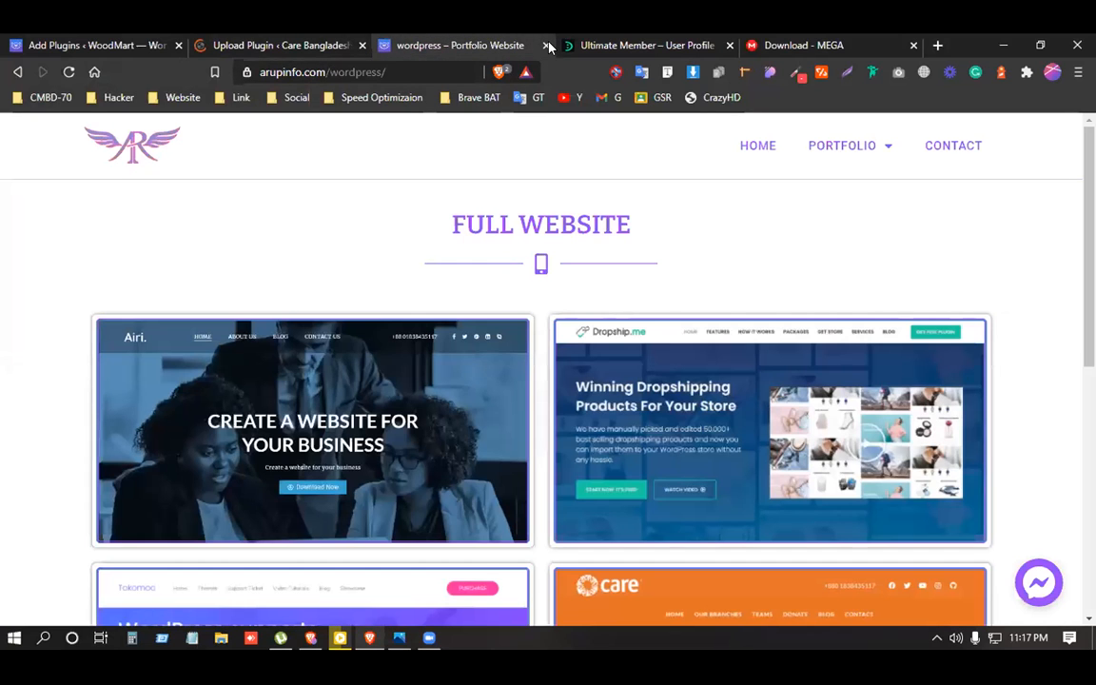
left_click(546, 45)
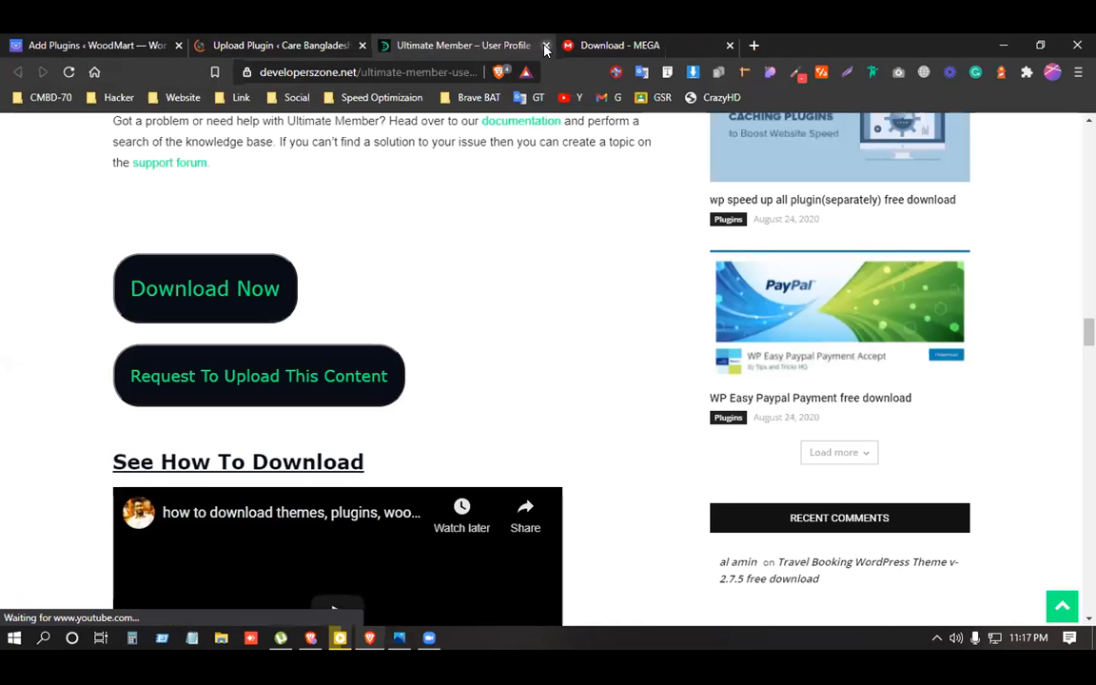
left_click(285, 45)
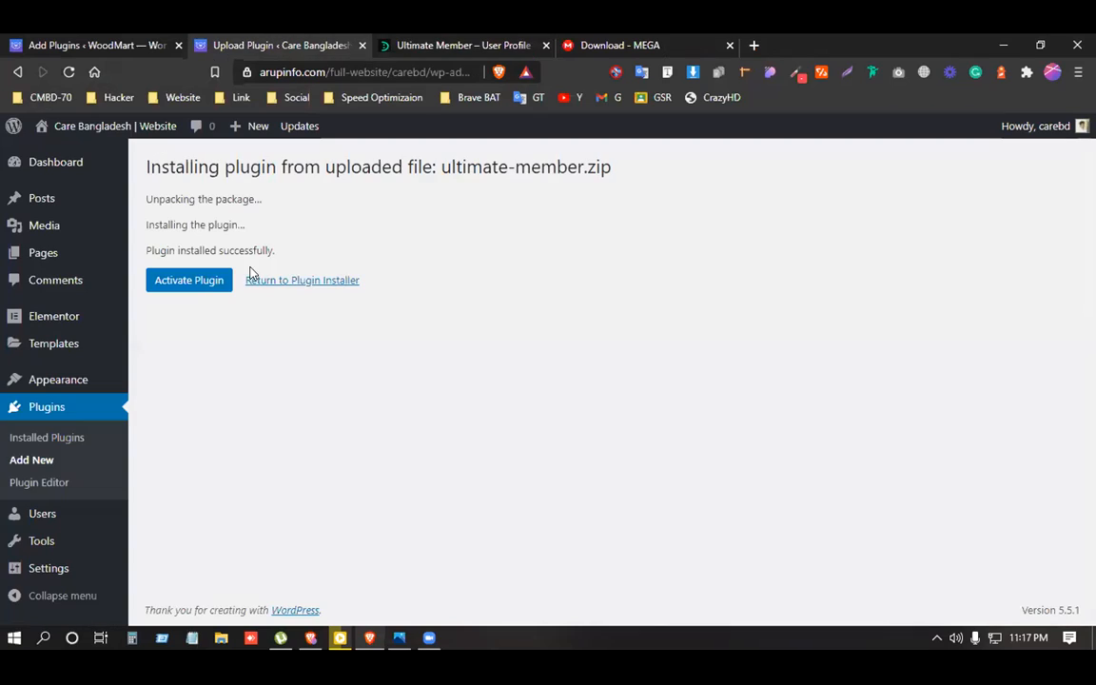
left_click(207, 284)
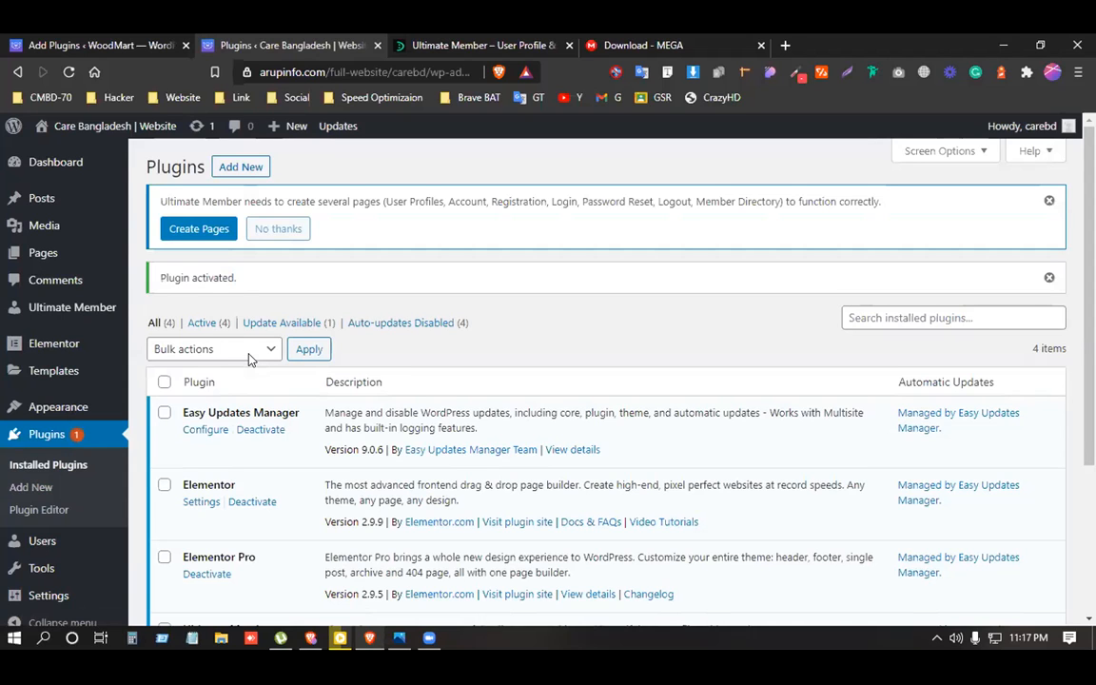
Open the Appearance > Menus editor for Top_Menu.
scroll(250, 357, "down", 4)
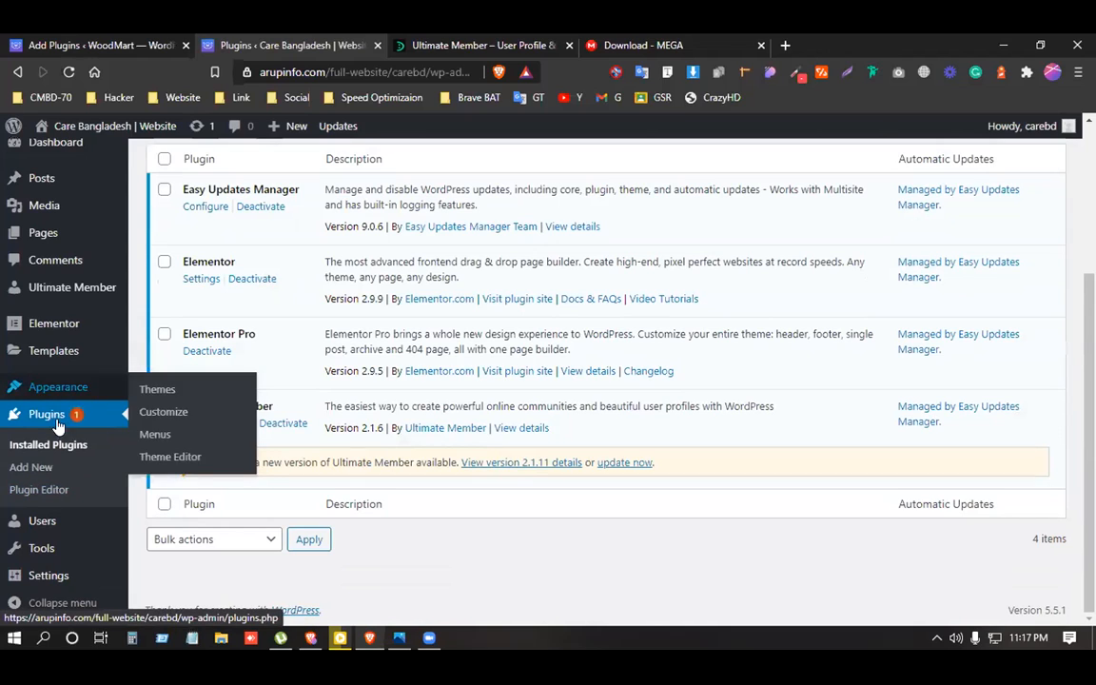
left_click(153, 436)
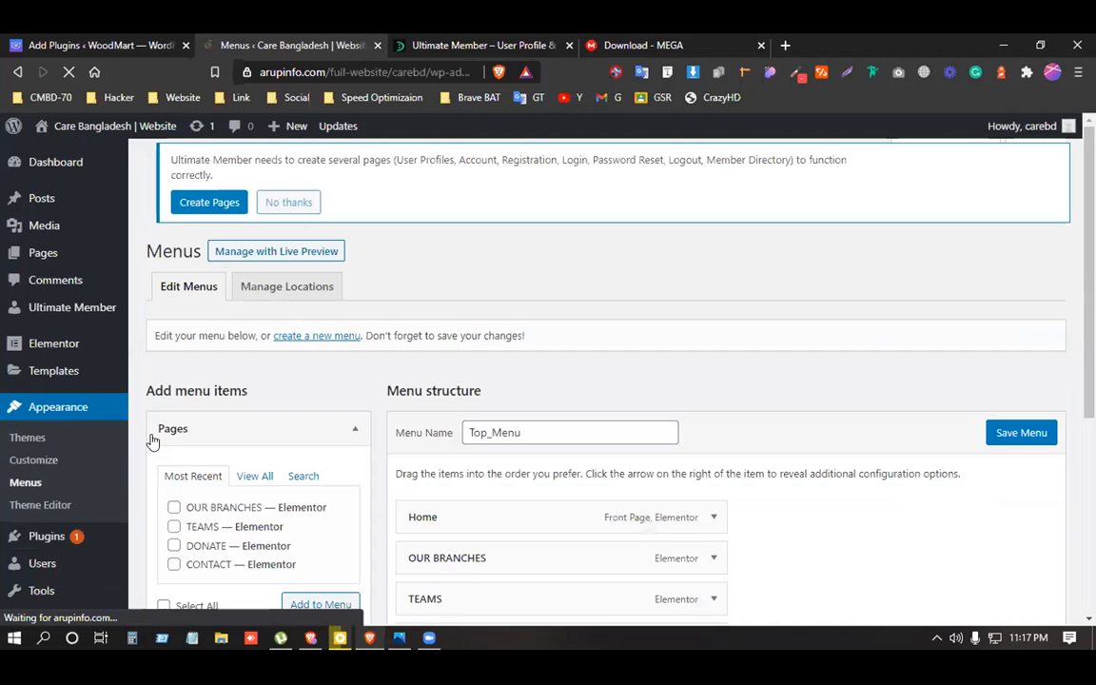
scroll(264, 449, "down", 5)
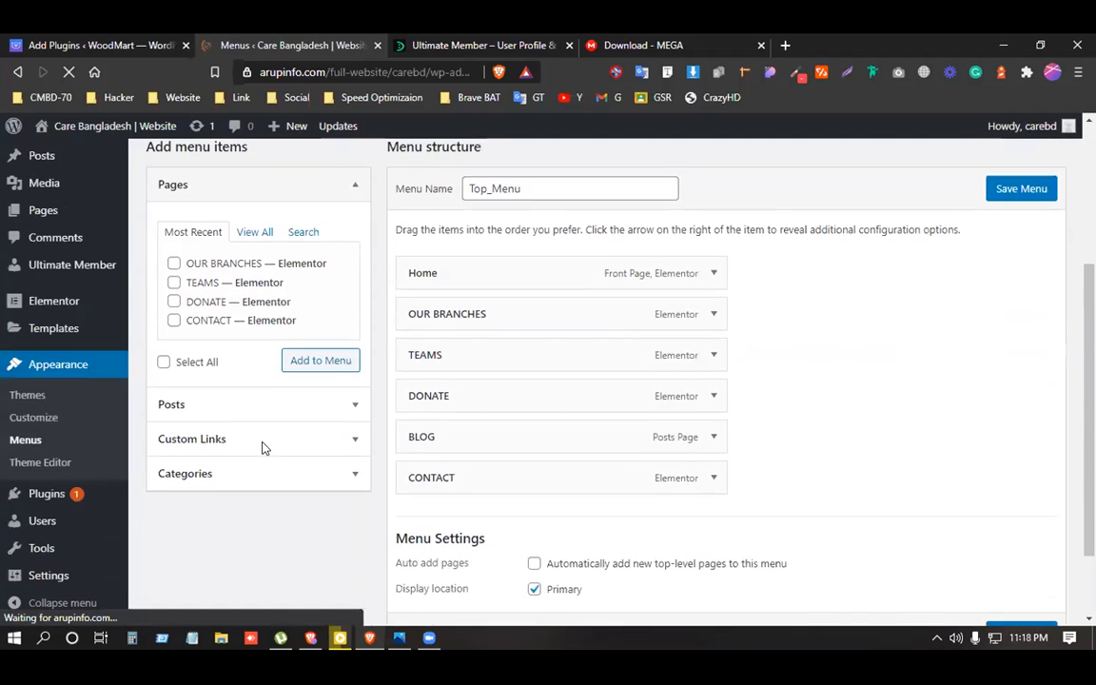
scroll(264, 449, "up", 2)
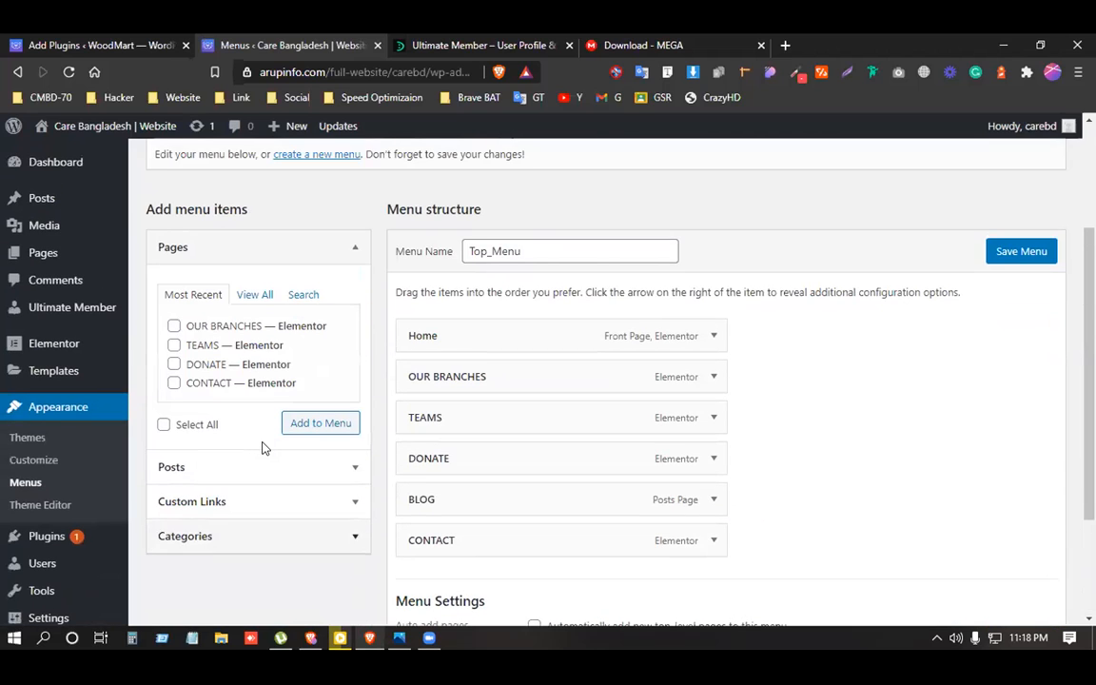
scroll(265, 449, "up", 1)
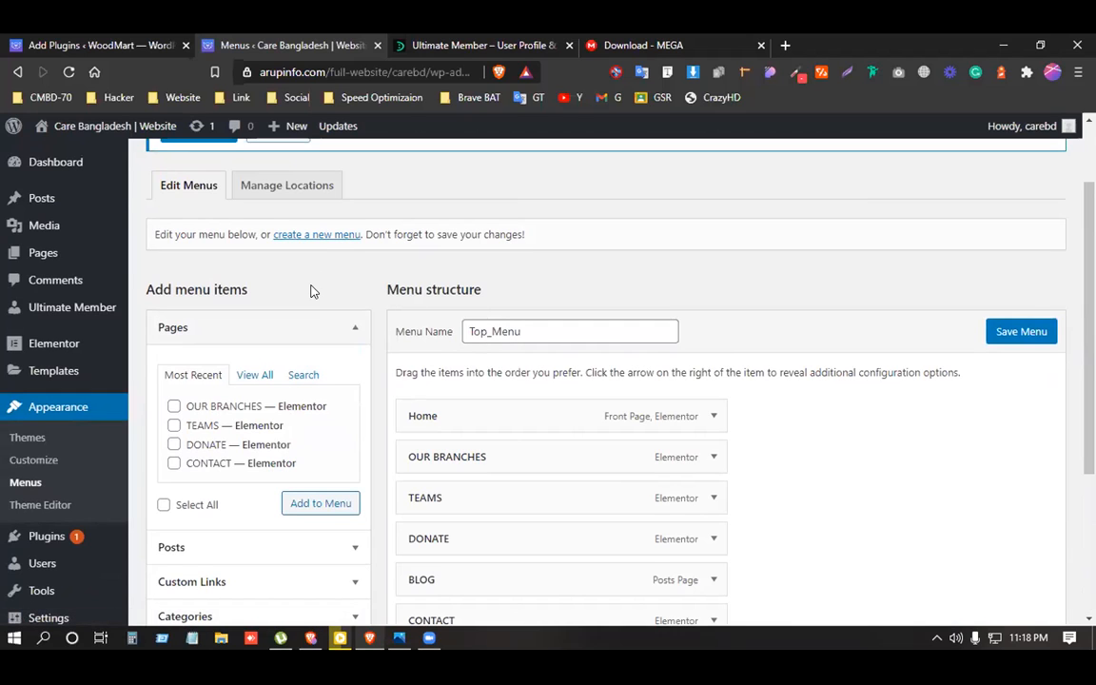
scroll(312, 289, "up", 1)
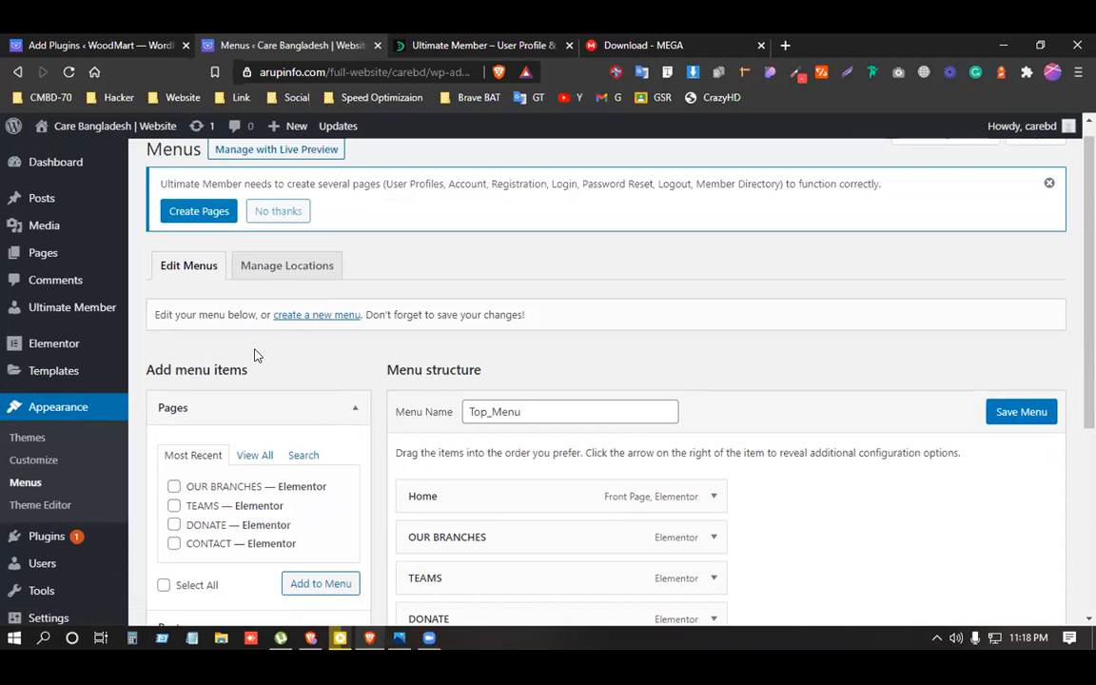
scroll(261, 372, "down", 3)
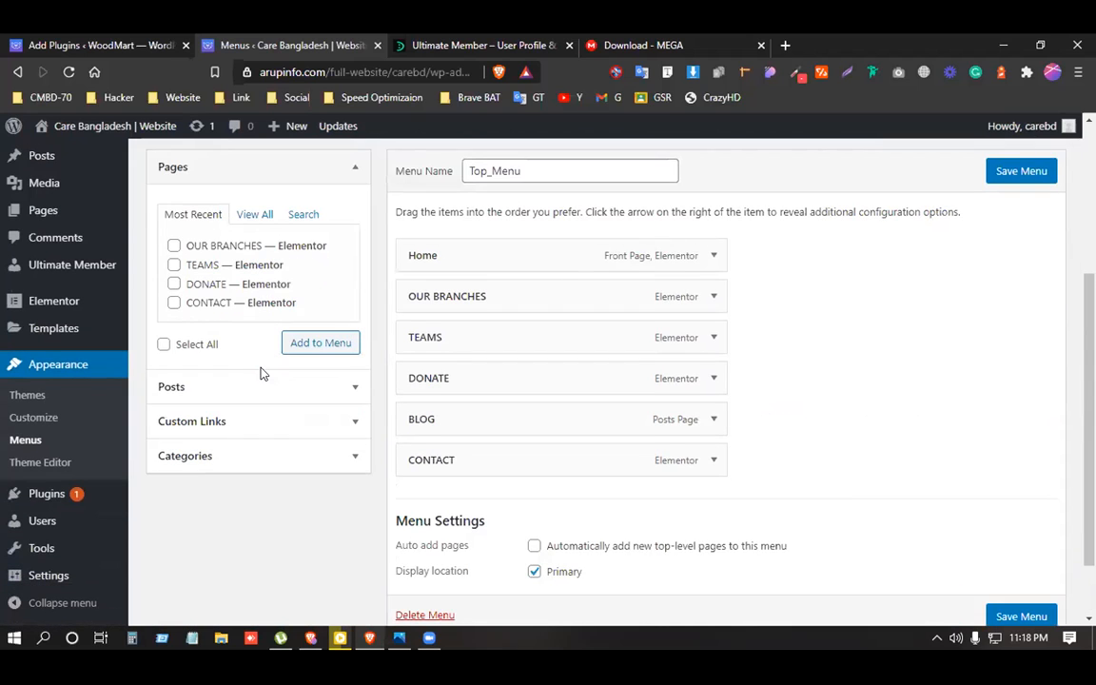
scroll(262, 373, "down", 1)
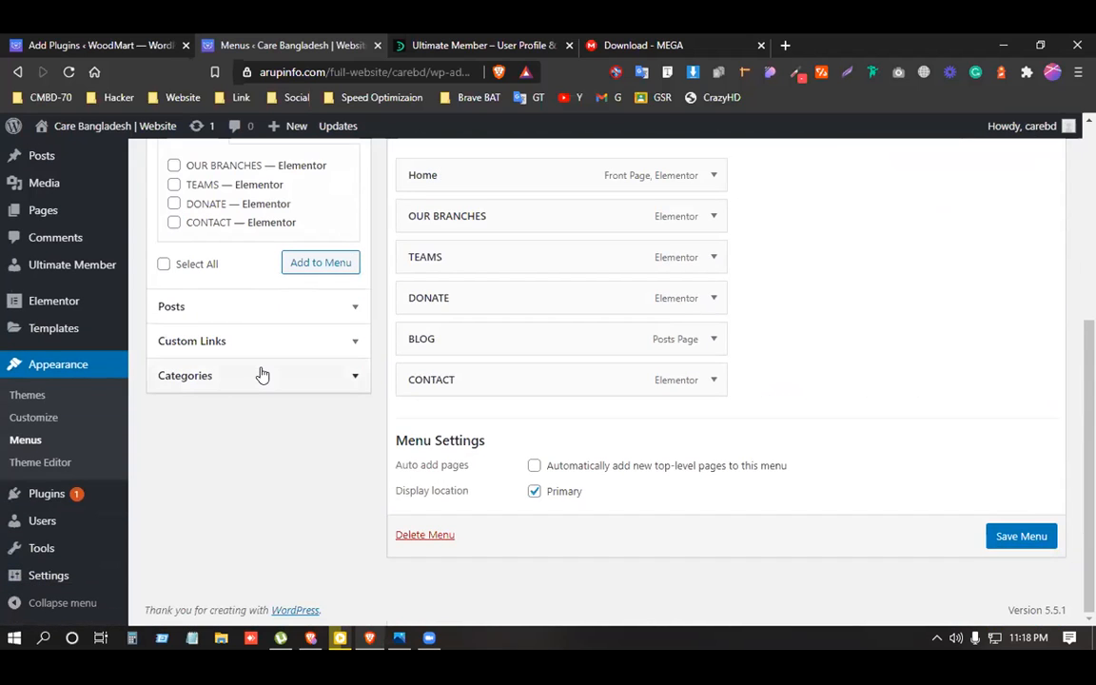
scroll(261, 374, "up", 1)
List all pages under View All and highlight Ultimate Member's required-pages notice.
left_click(257, 215)
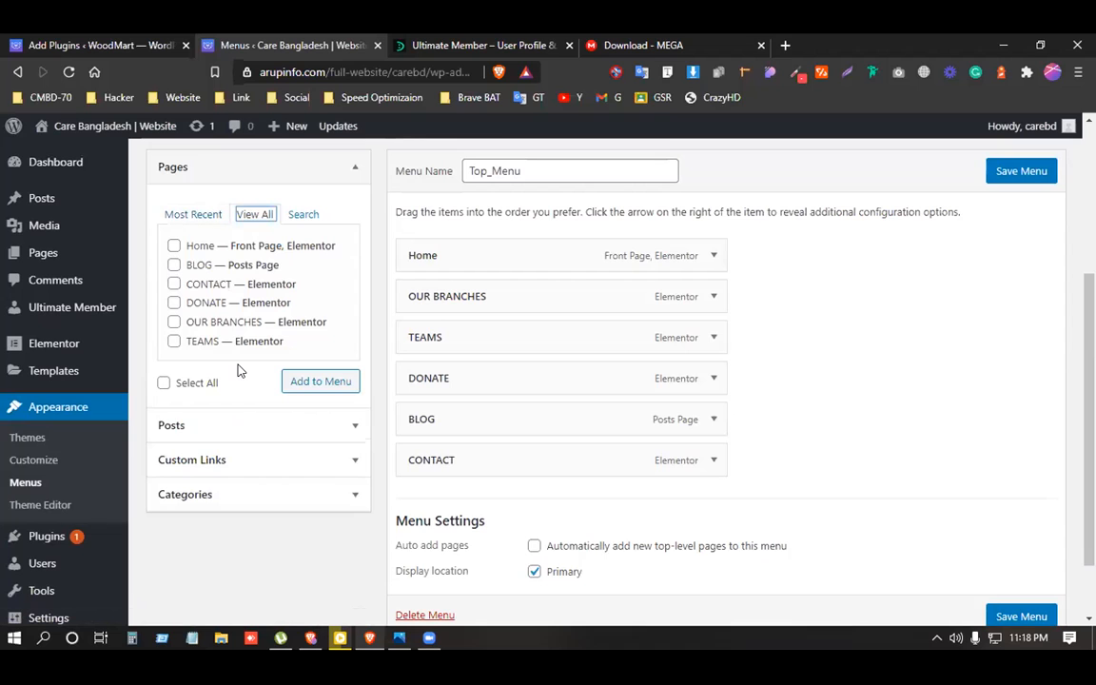
scroll(269, 436, "up", 3)
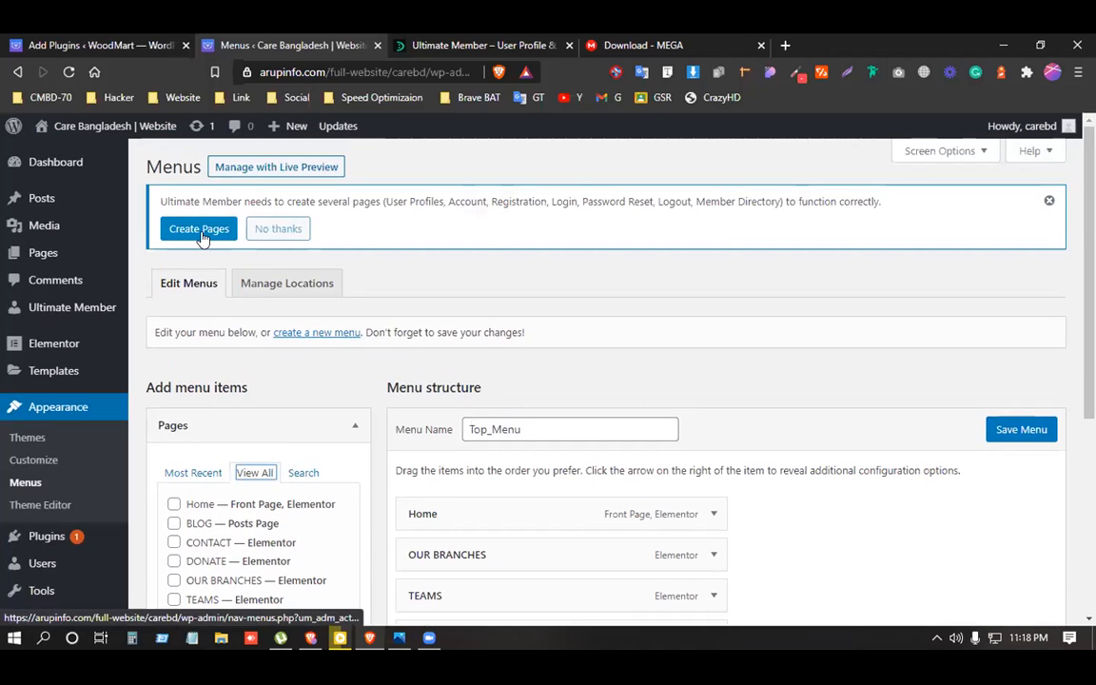
left_click_drag(166, 200, 886, 201)
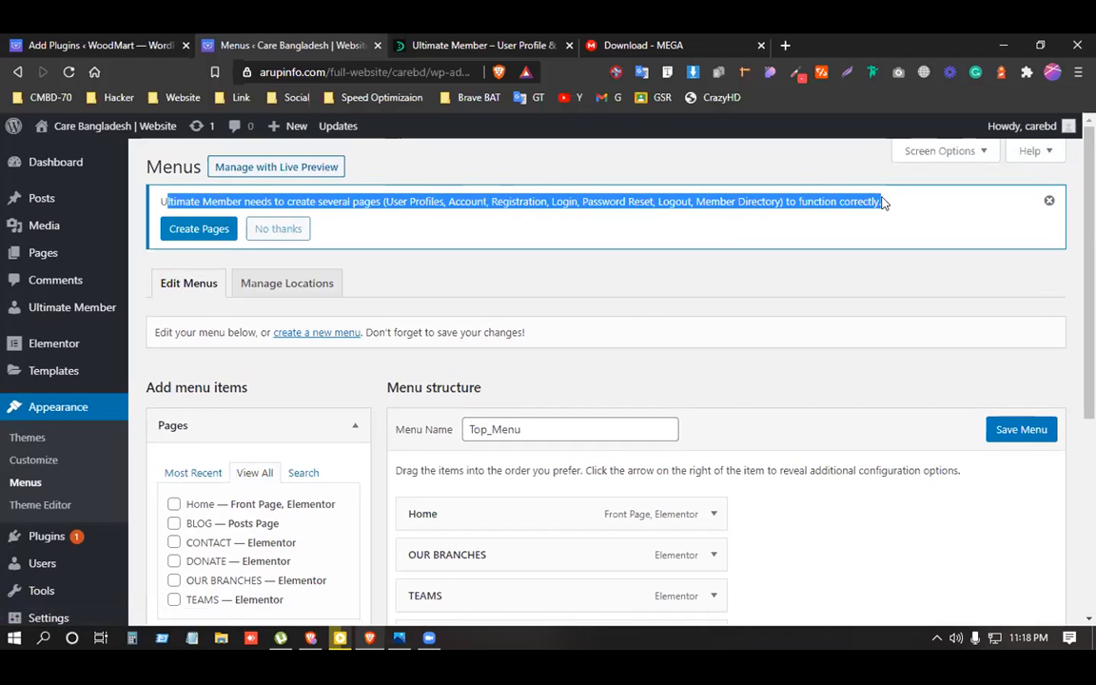
left_click(158, 202)
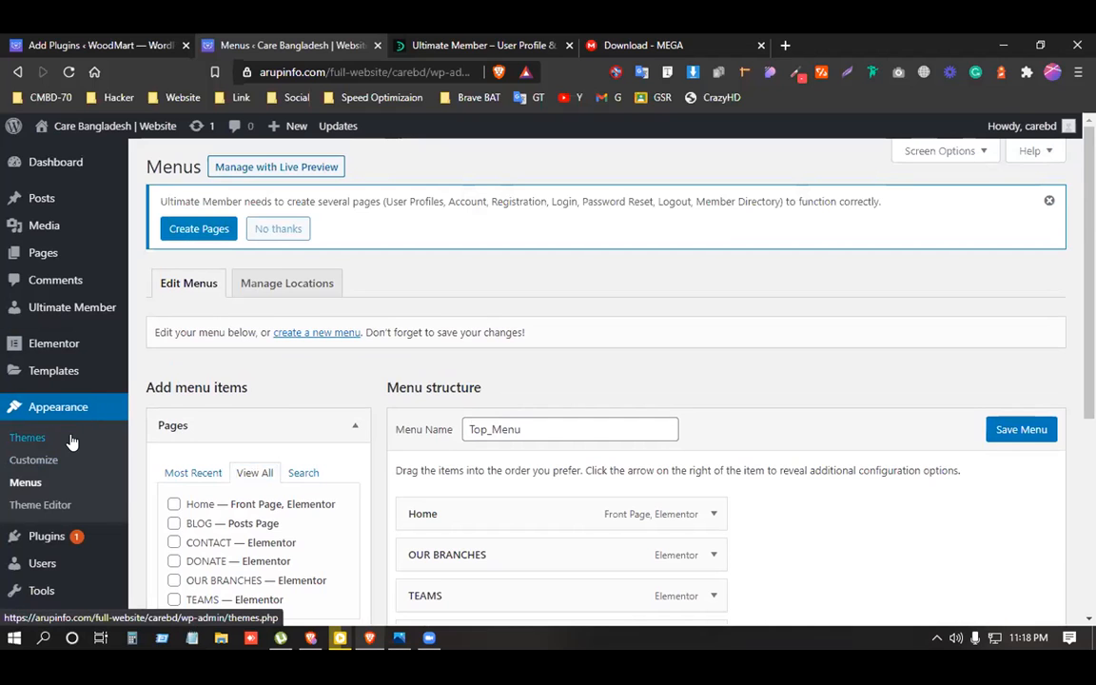
scroll(73, 442, "down", 3)
Deactivate the Ultimate Member plugin from the installed plugins list.
mouse_move(46, 494)
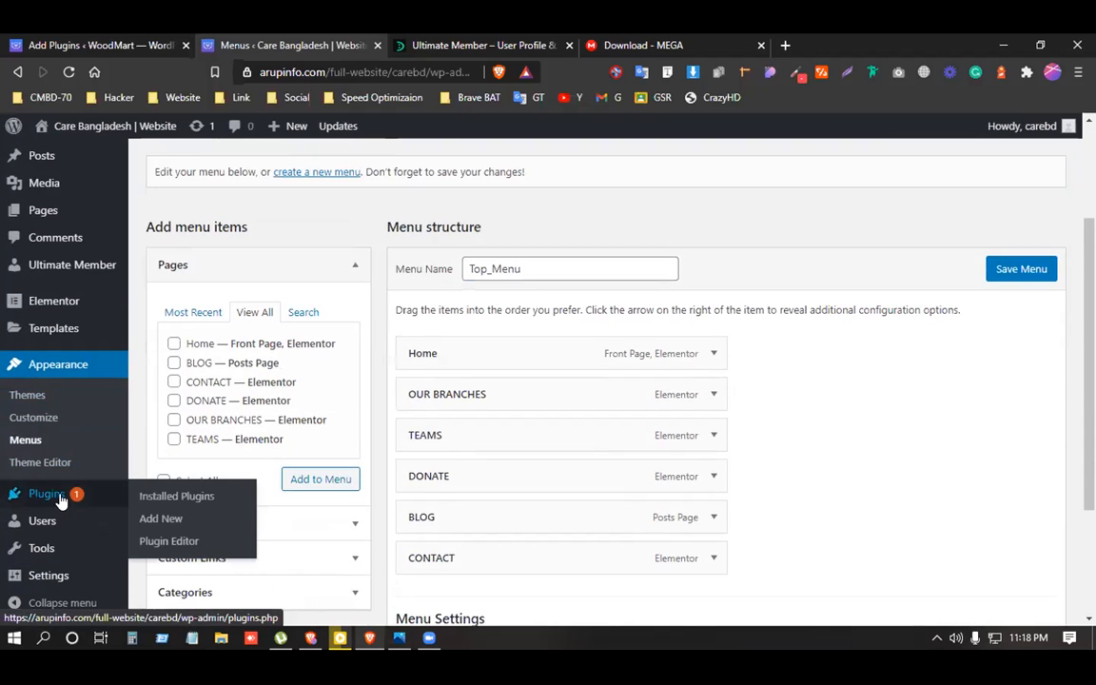
left_click(184, 499)
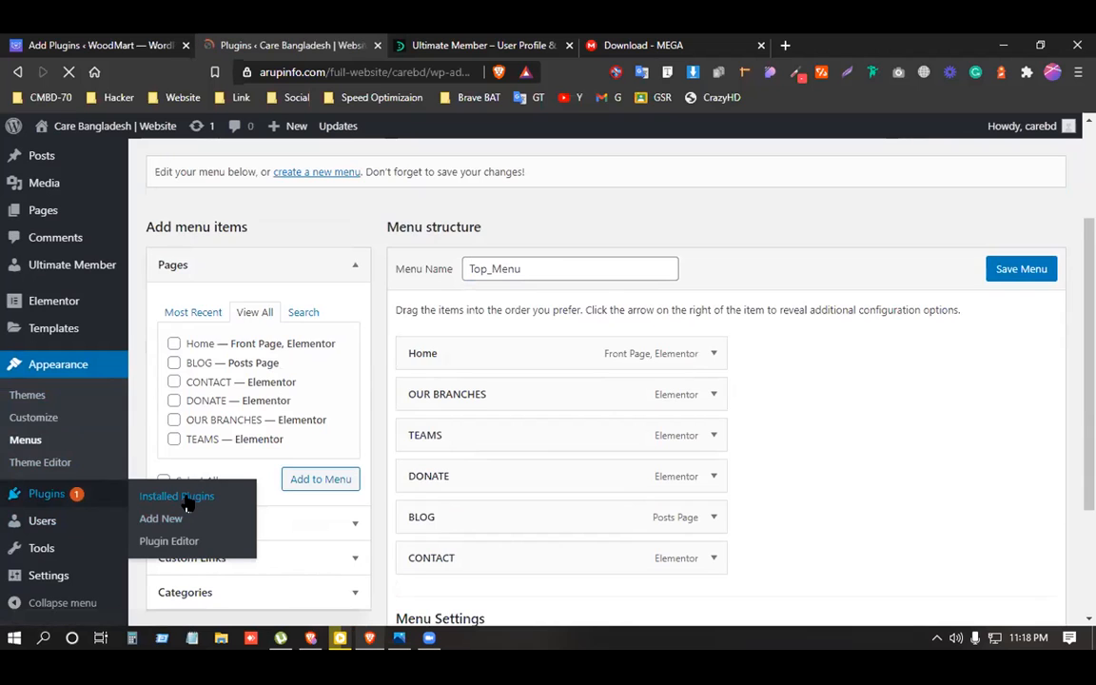
scroll(280, 490, "down", 1)
scroll(279, 491, "down", 3)
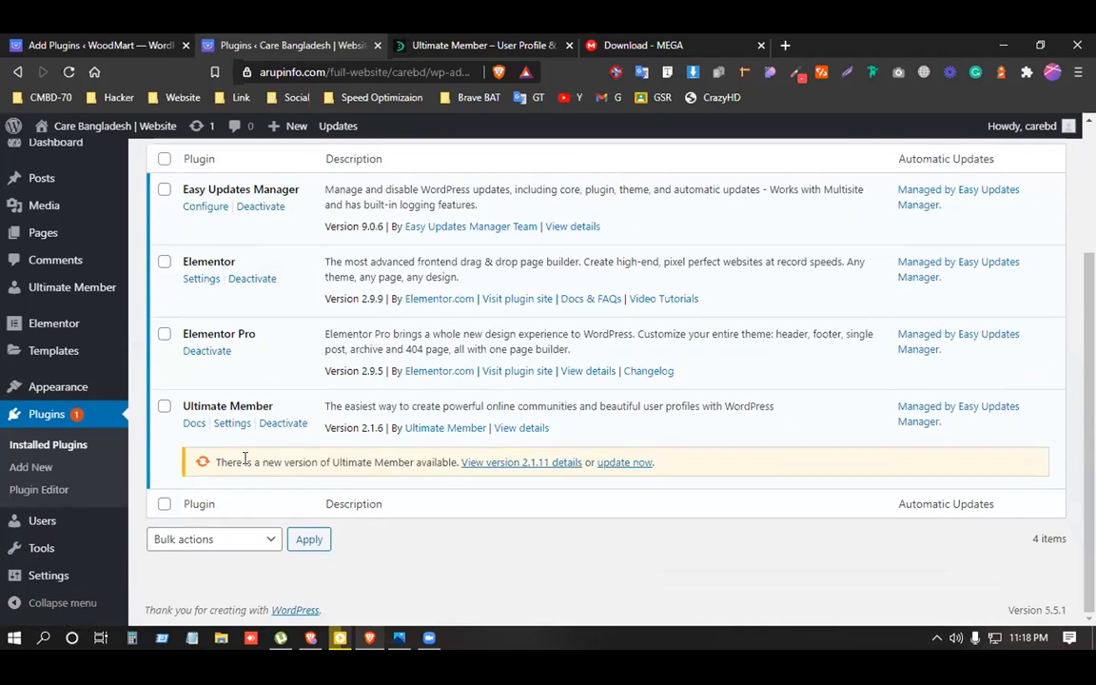
left_click(281, 424)
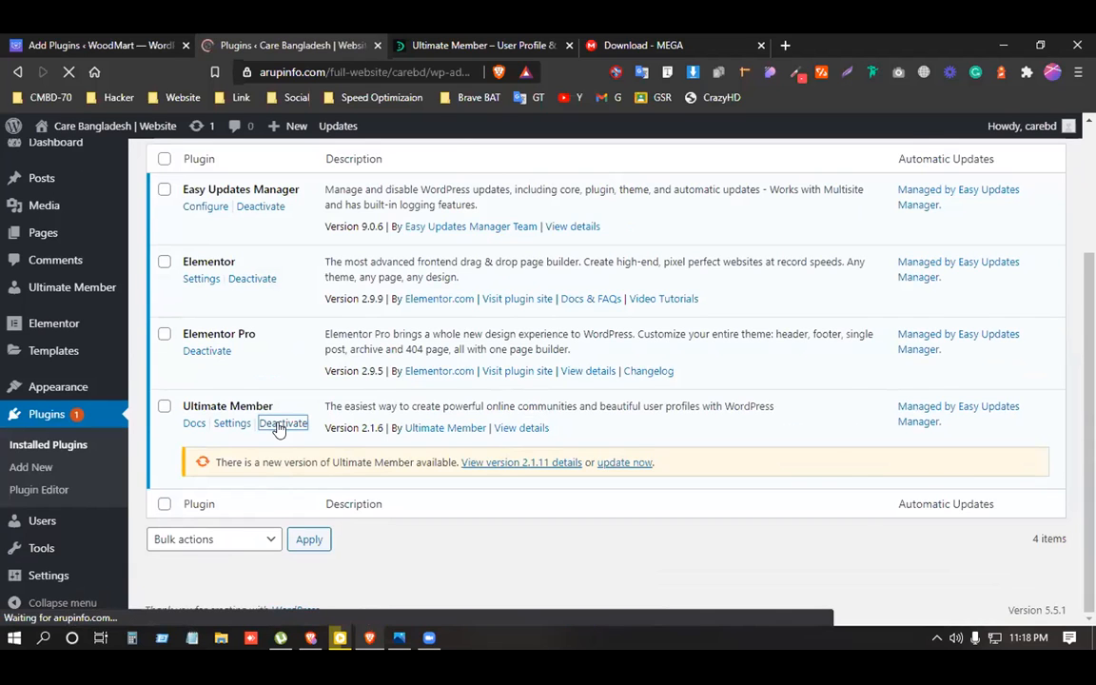
Reopen the developerszone.net Ultimate Member download post in a new tab.
scroll(276, 433, "down", 3)
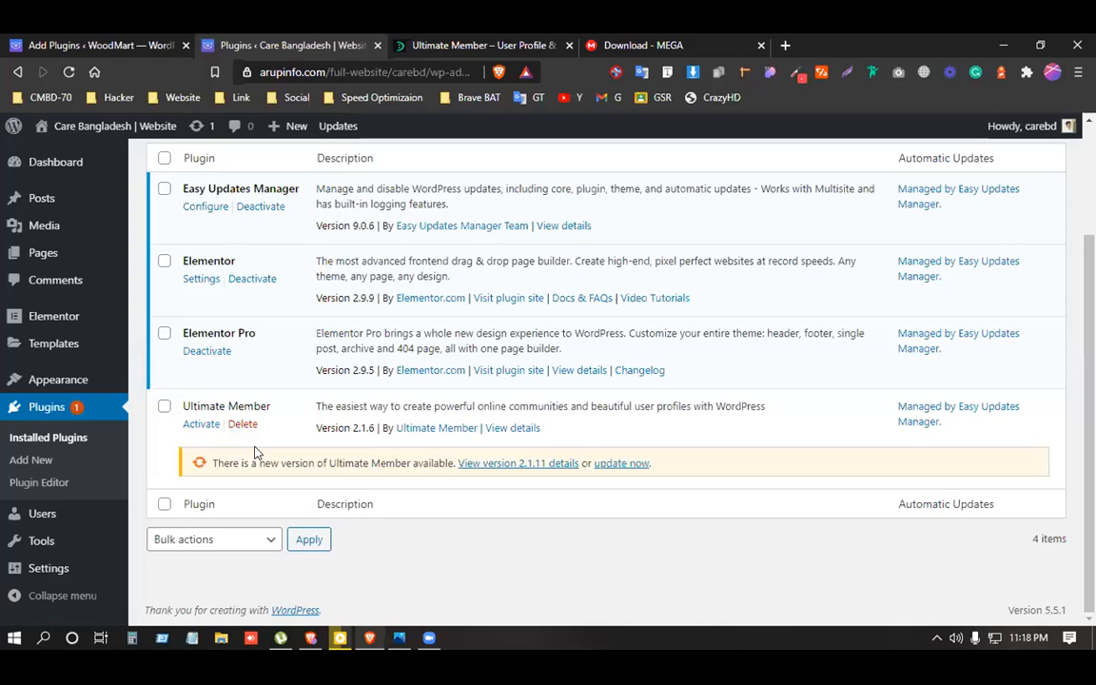
scroll(254, 453, "up", 3)
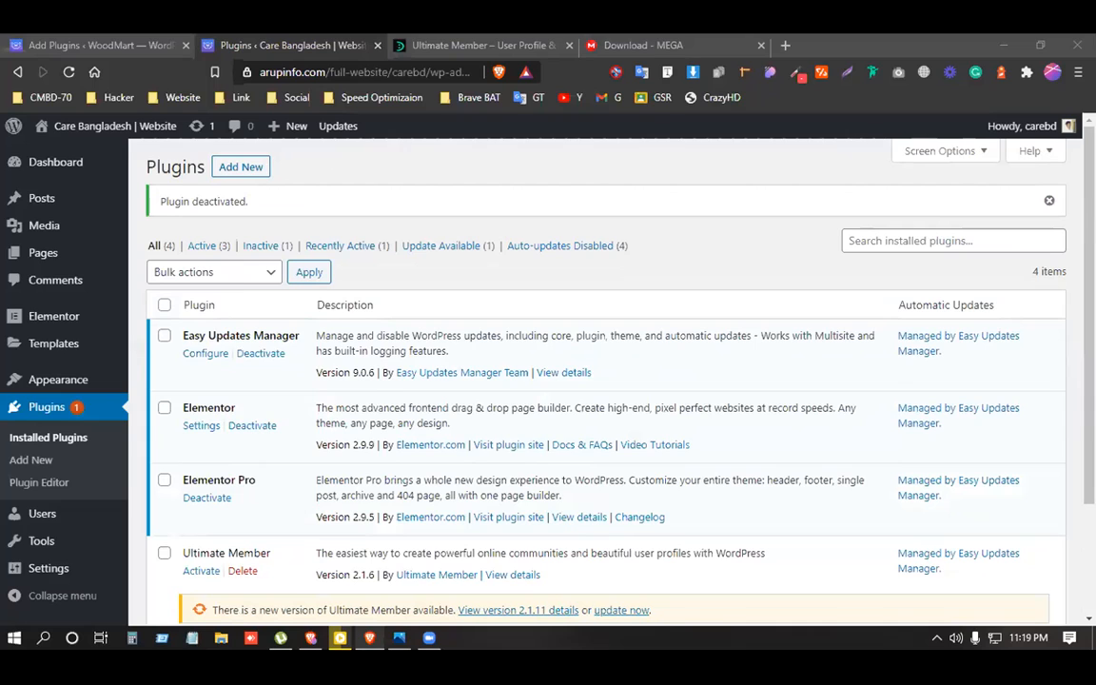
left_click(402, 348)
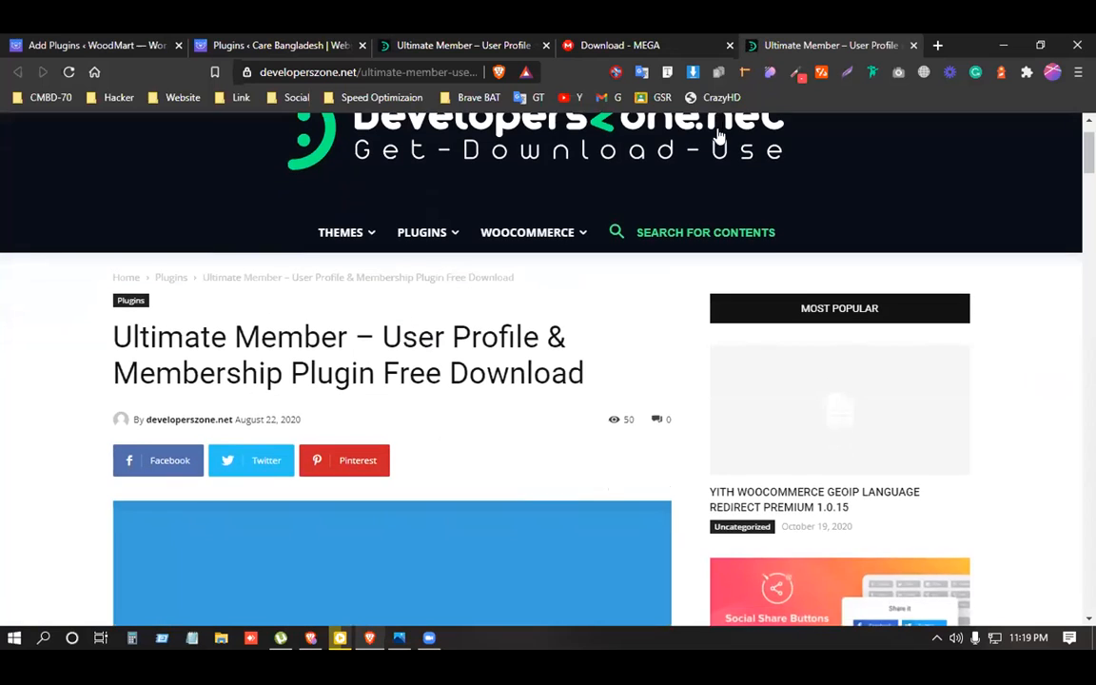
Reopen the MEGA link and restart the ultimate-member.zip download, closing the older MEGA tab.
left_click(912, 45)
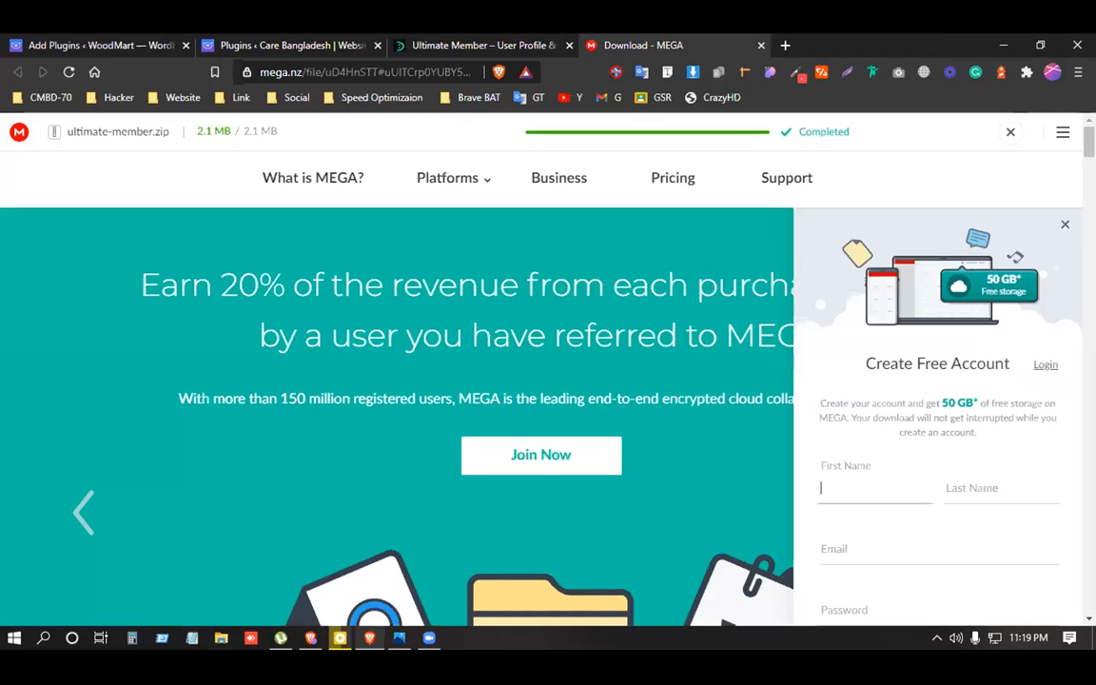
key("ctrl+shift+t")
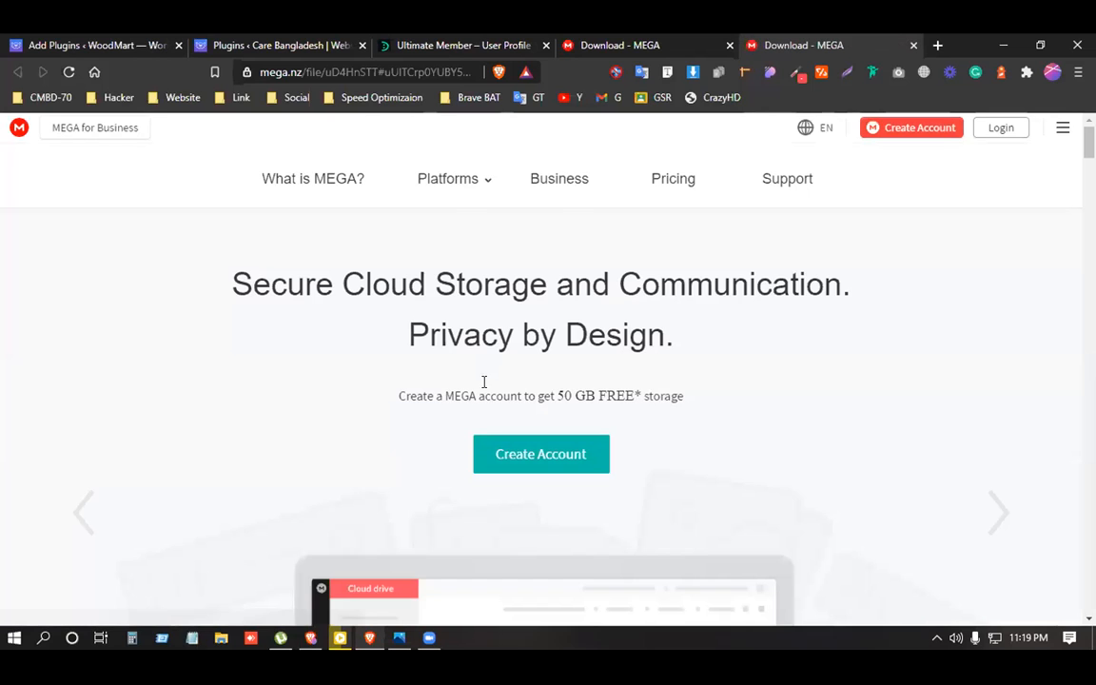
left_click_drag(513, 301, 652, 296)
left_click(690, 364)
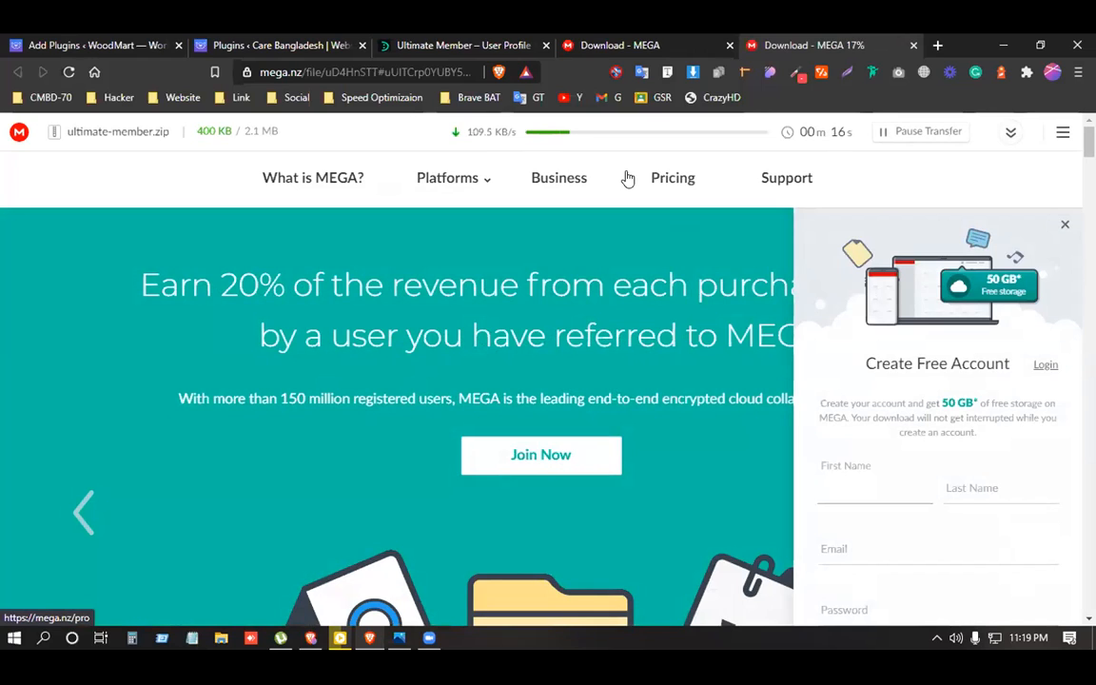
left_click(729, 45)
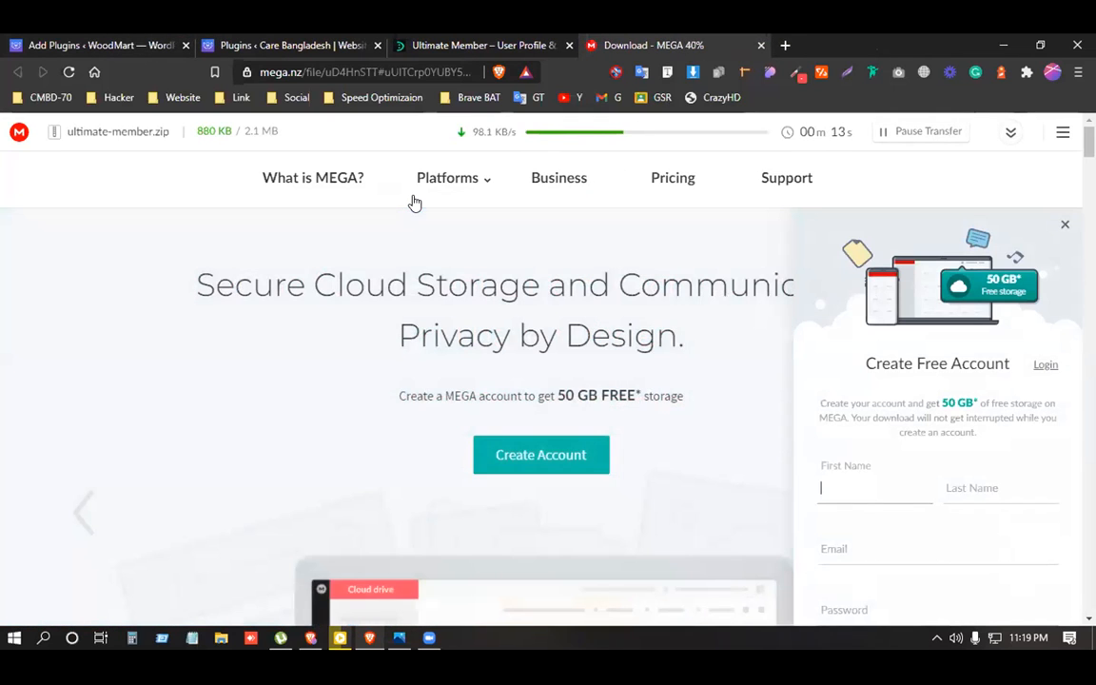
Delete the inactive Ultimate Member plugin and its data from the Care Bangladesh site.
left_click(79, 44)
left_click(245, 43)
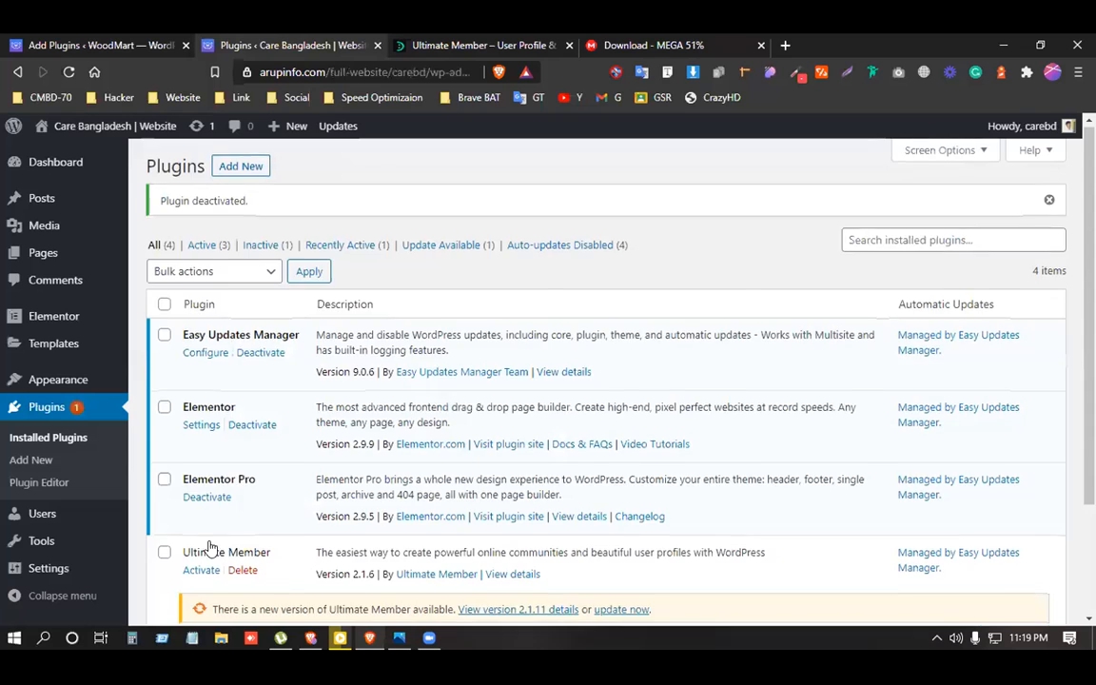
scroll(228, 494, "down", 2)
left_click(244, 424)
left_click(623, 160)
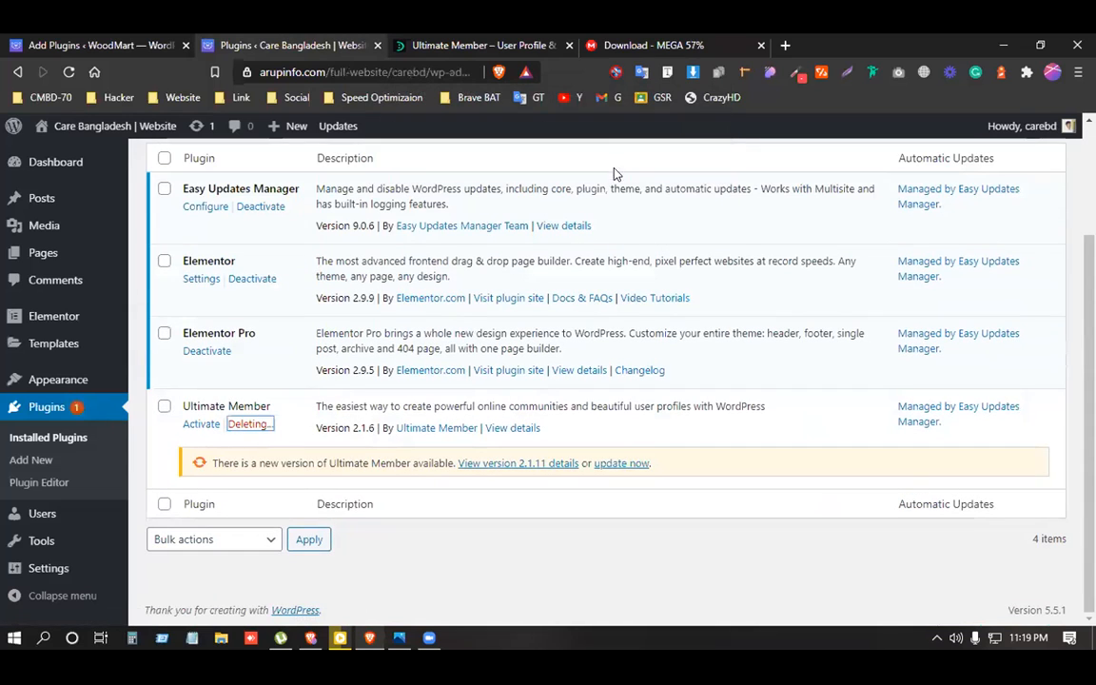
left_click(615, 39)
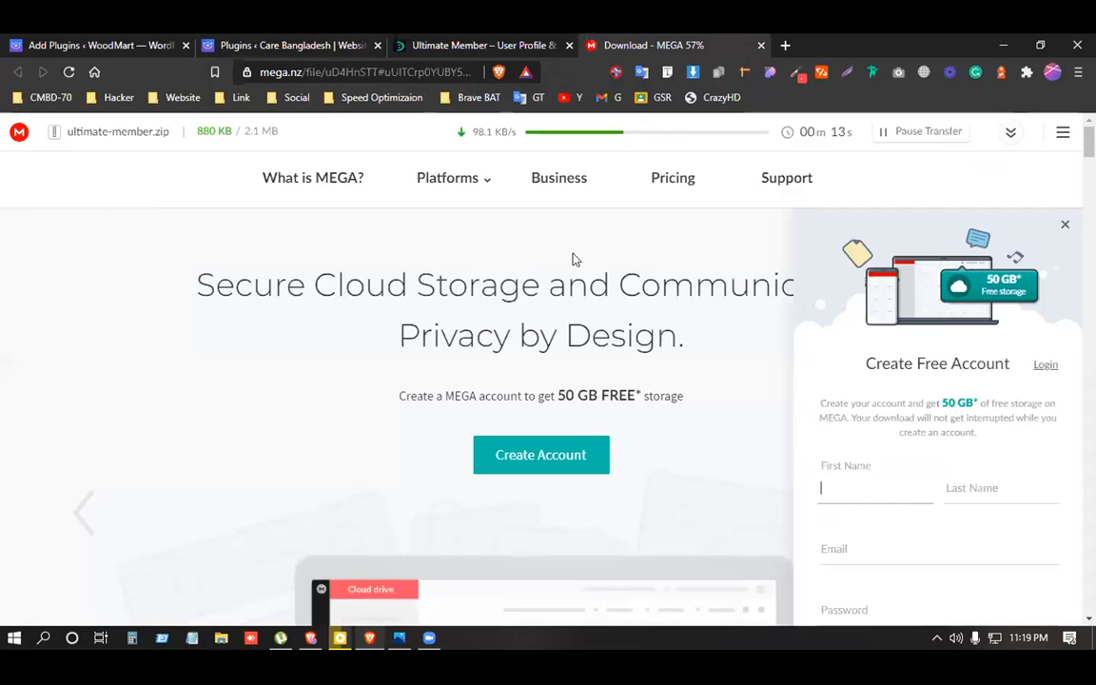
Close the developerszone tab and reload the stalled MEGA page for ultimate-member.zip.
left_click(569, 46)
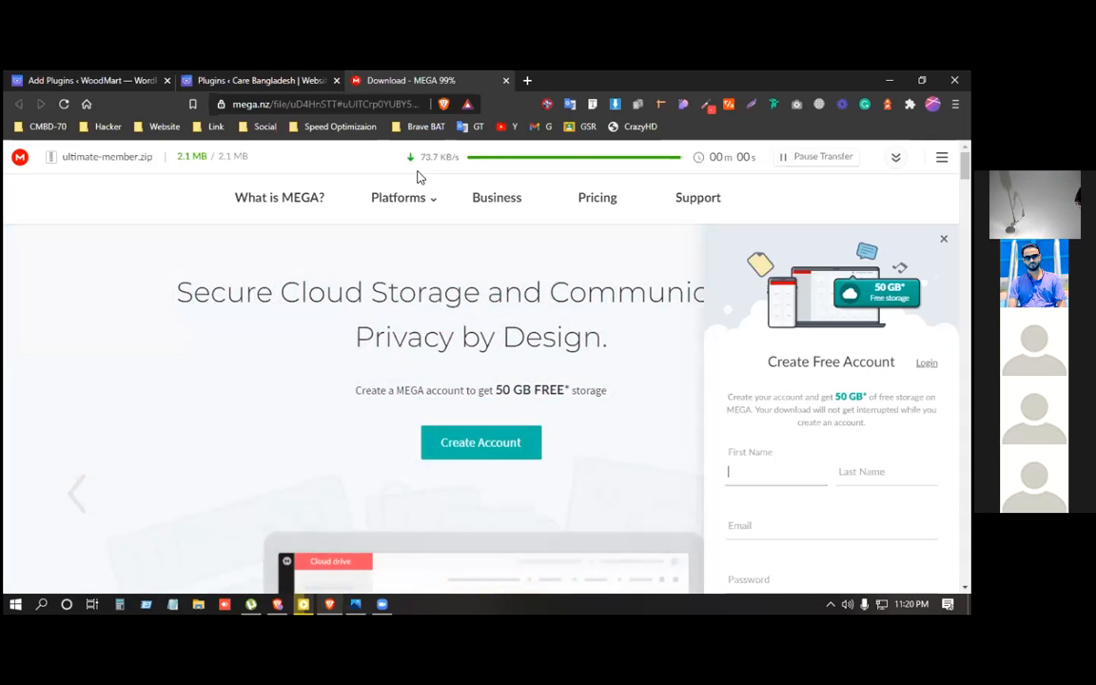
scroll(435, 294, "down", 4)
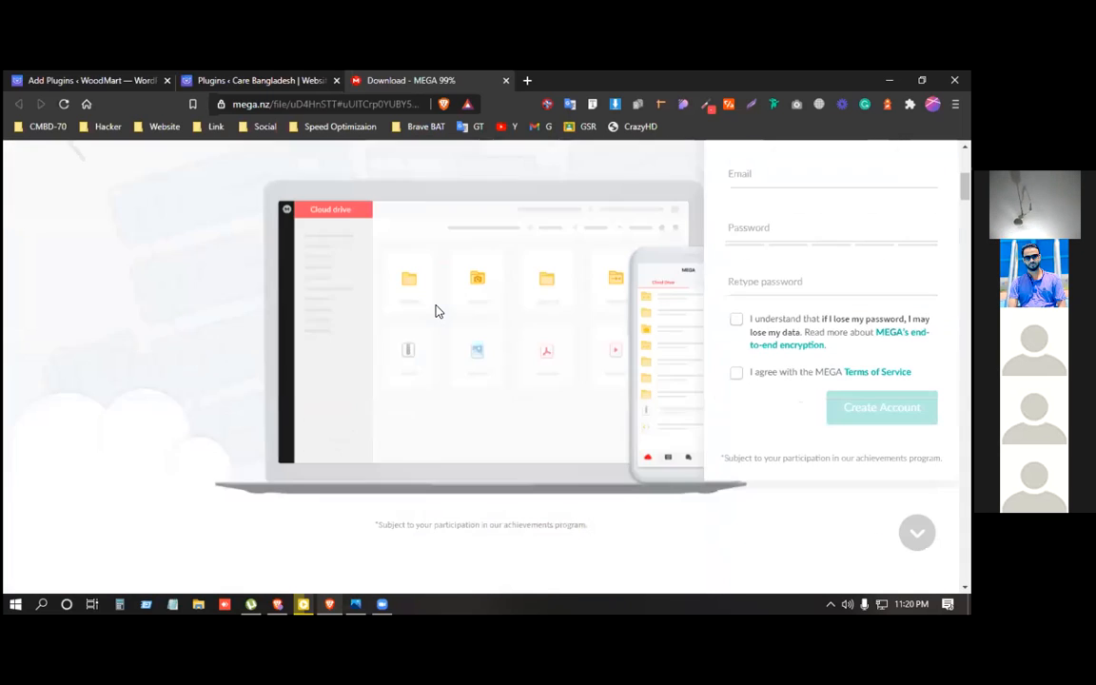
scroll(437, 304, "up", 4)
scroll(439, 305, "up", 1)
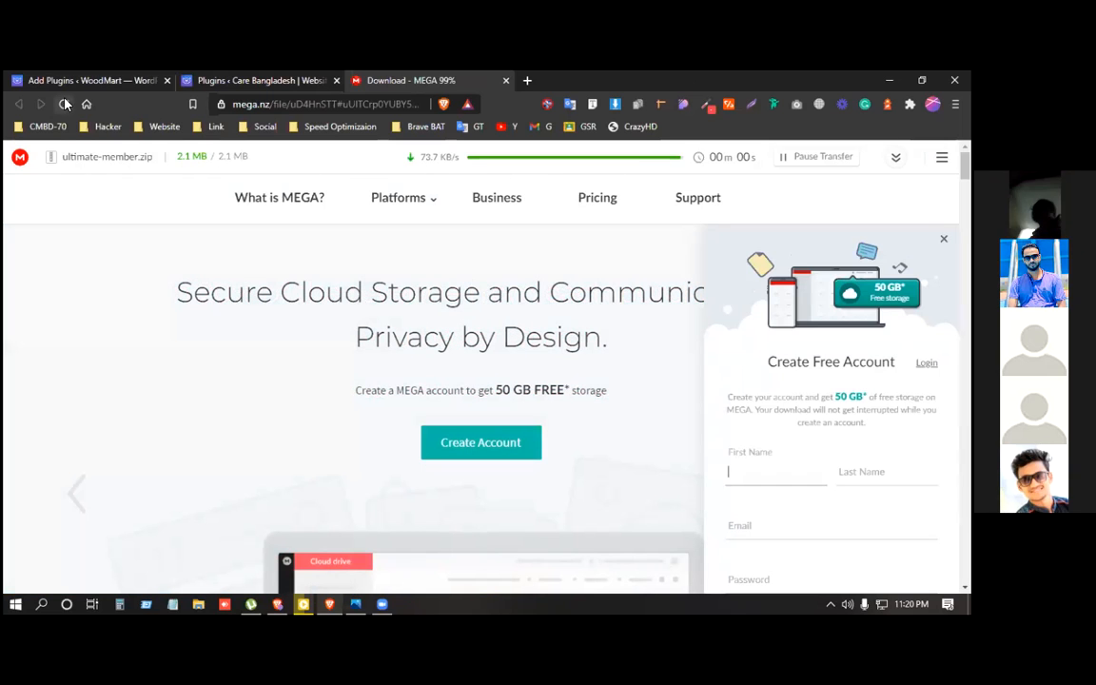
key("F5")
left_click(568, 187)
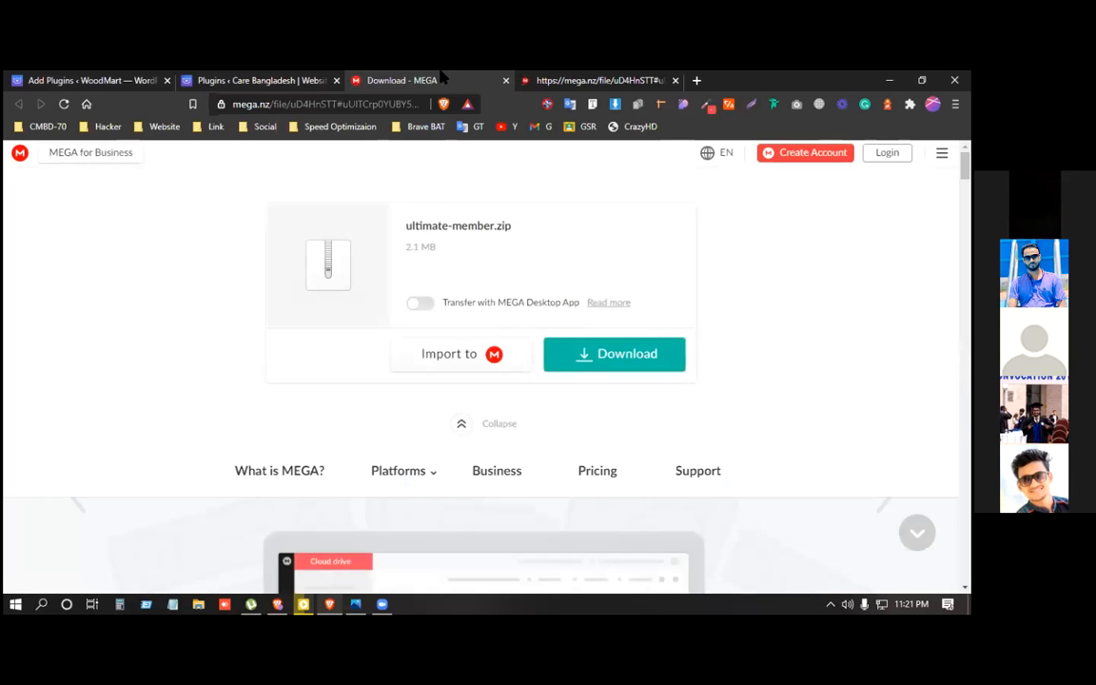
Save ultimate-member.zip from MEGA into Downloads, then show WoodMart's Upload Plugin form.
left_click(582, 354)
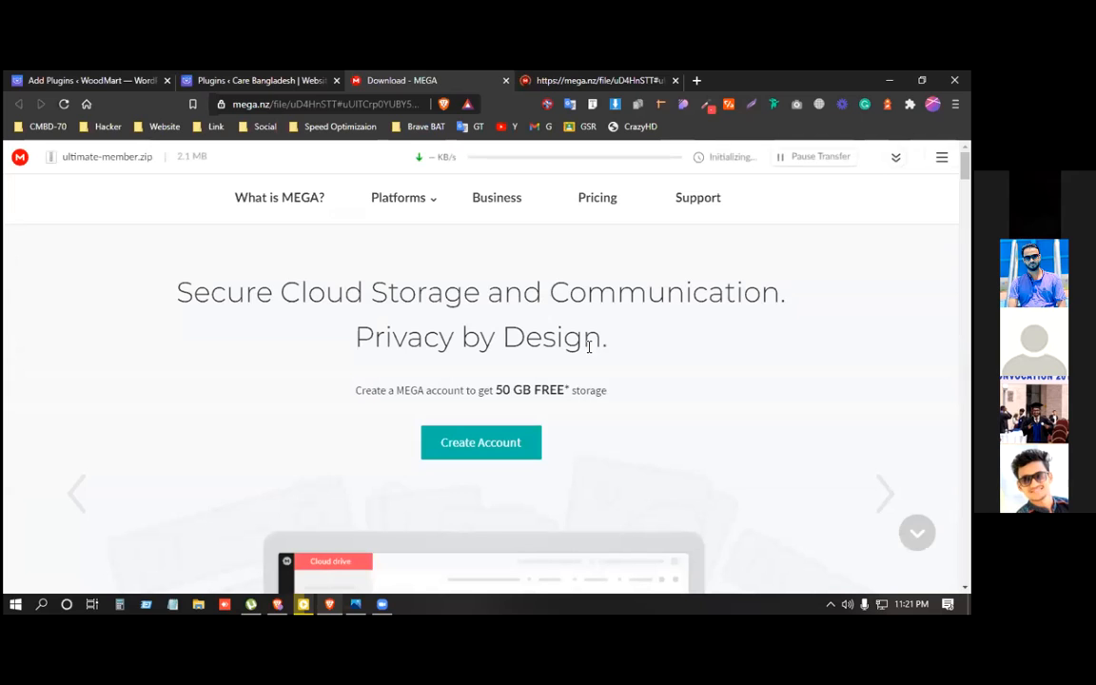
left_click(545, 78)
left_click(407, 79)
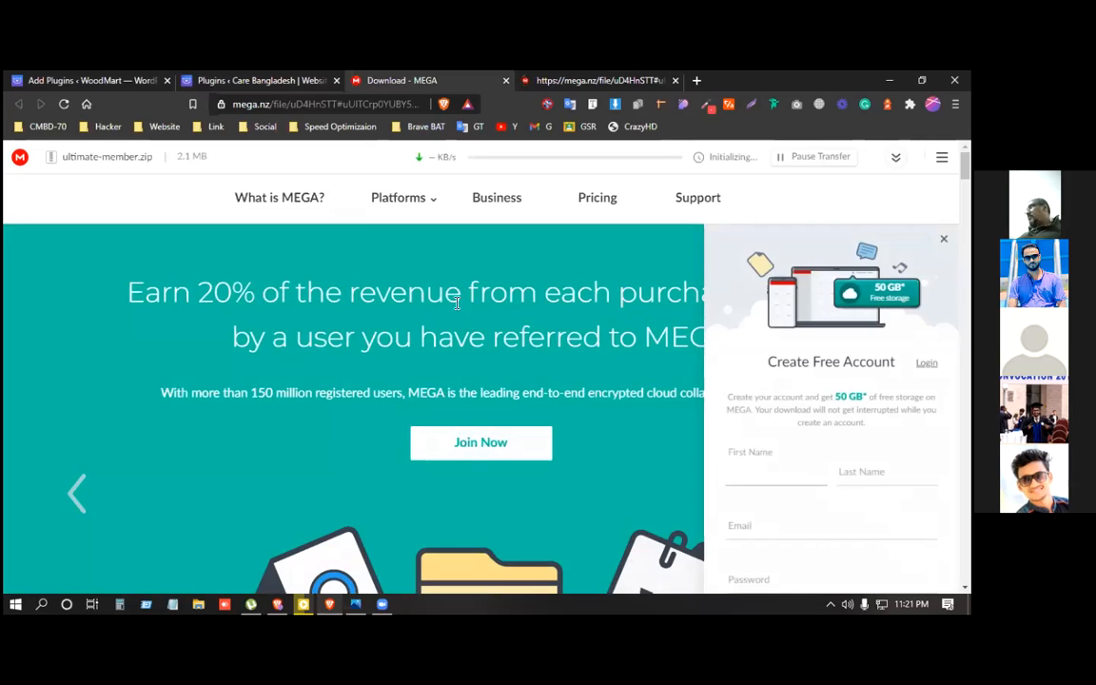
middle_click(607, 72)
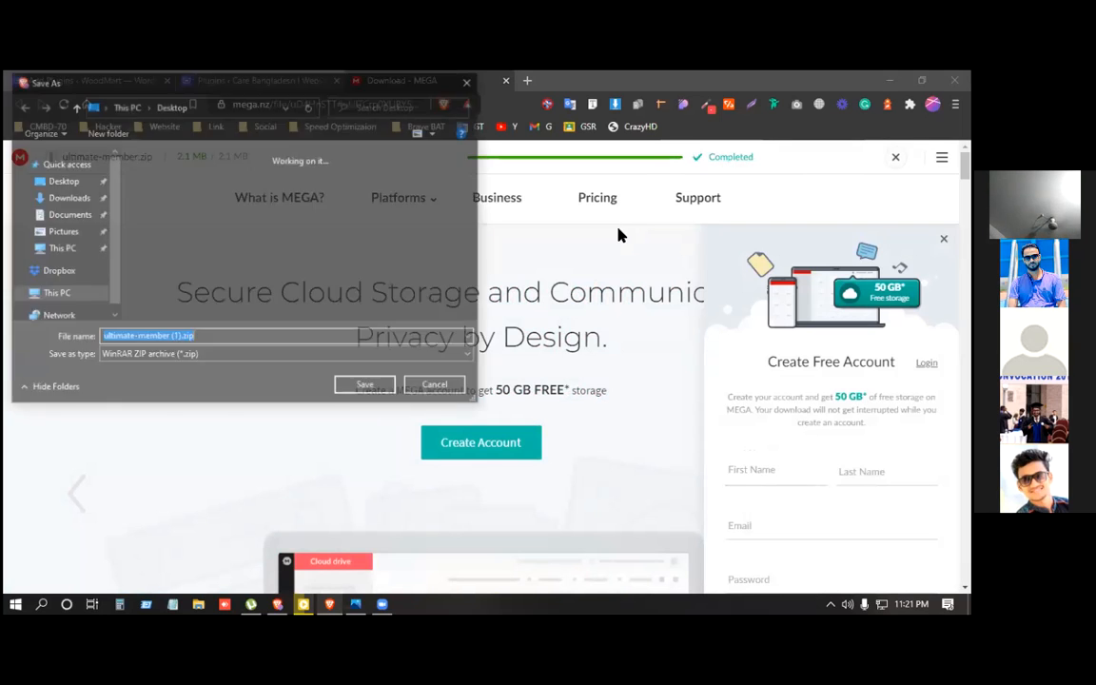
left_click(57, 201)
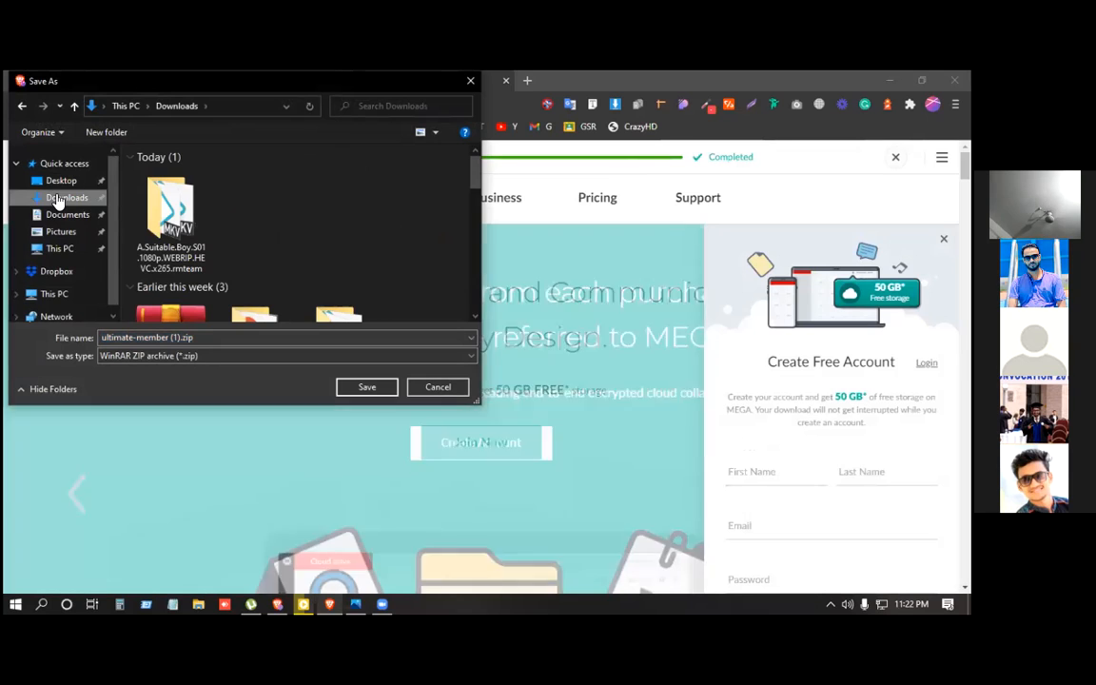
left_click(367, 386)
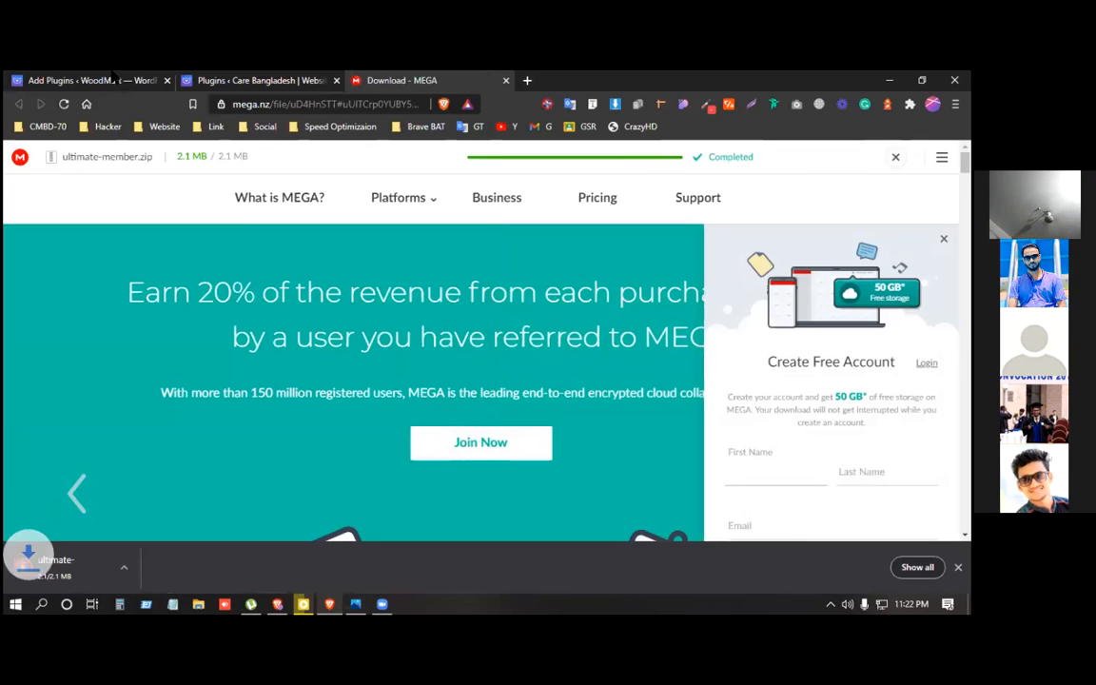
left_click(114, 78)
left_click(258, 188)
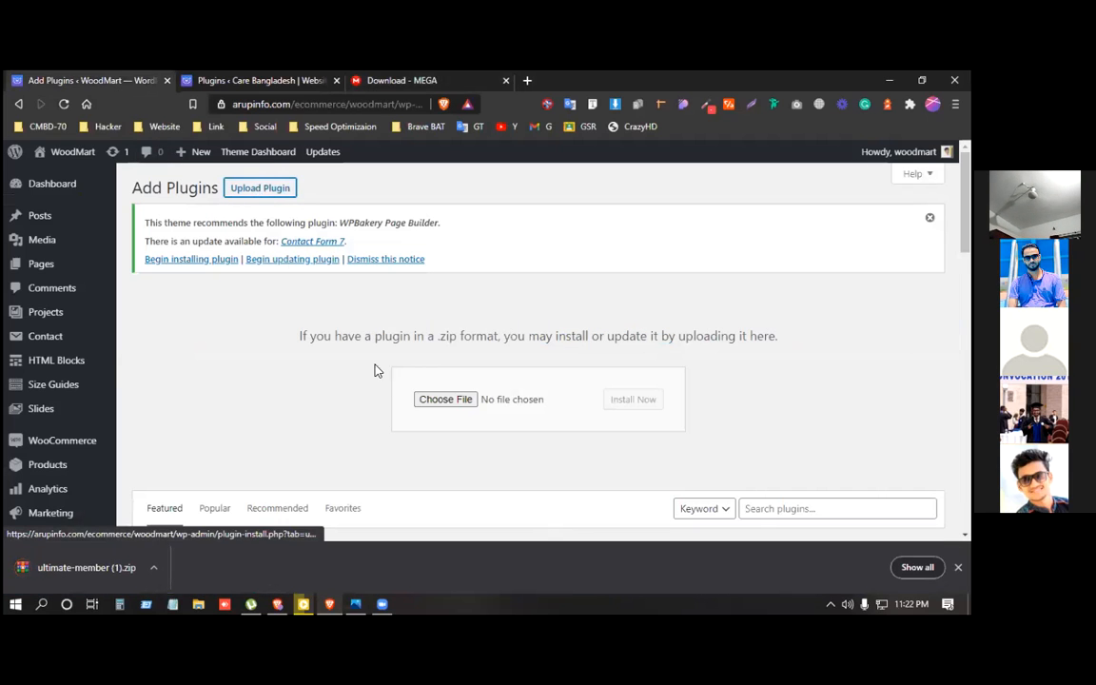
Drop ultimate-member (1).zip into WoodMart's upload field and install it.
left_click(442, 400)
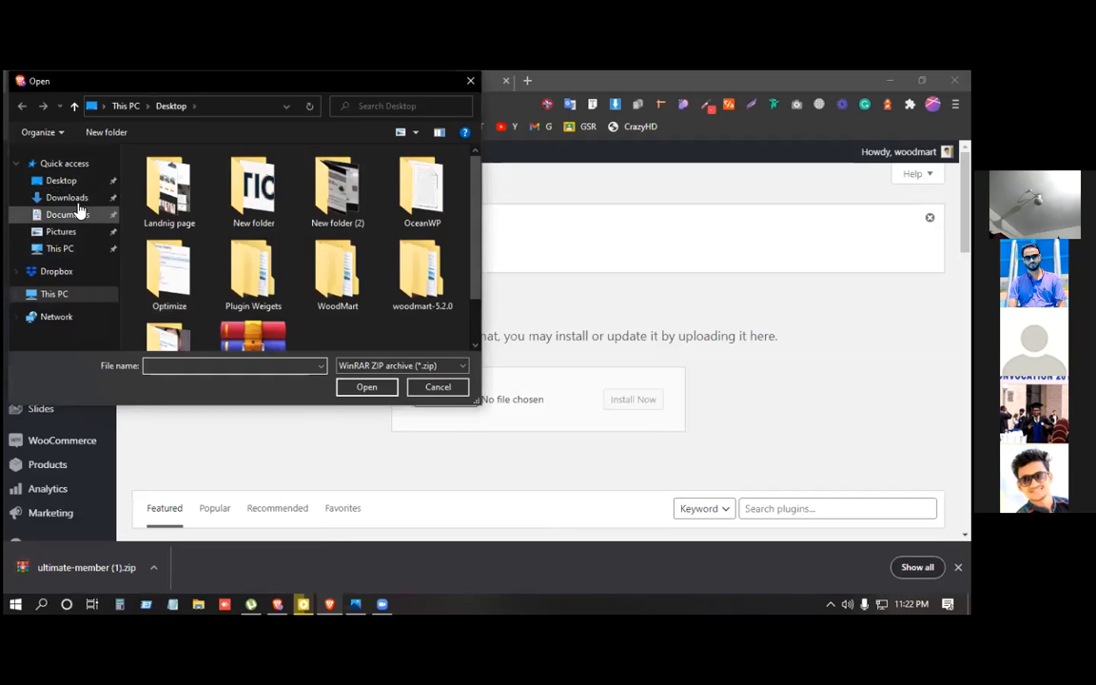
left_click(65, 199)
left_click(437, 387)
left_click_drag(99, 568, 457, 397)
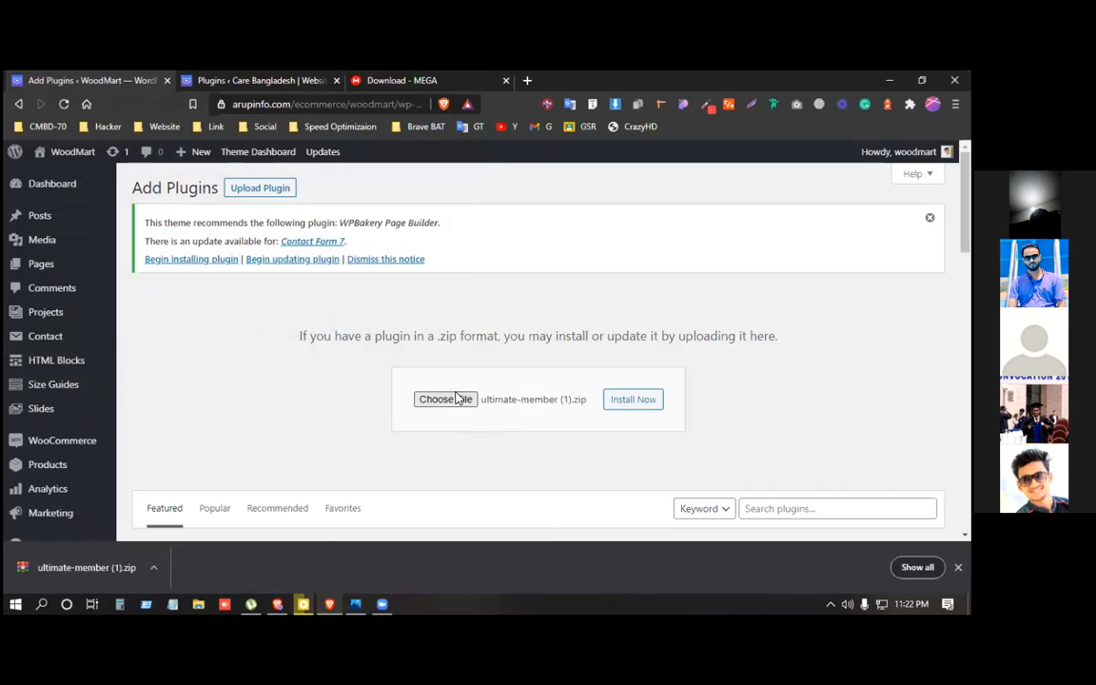
left_click(640, 402)
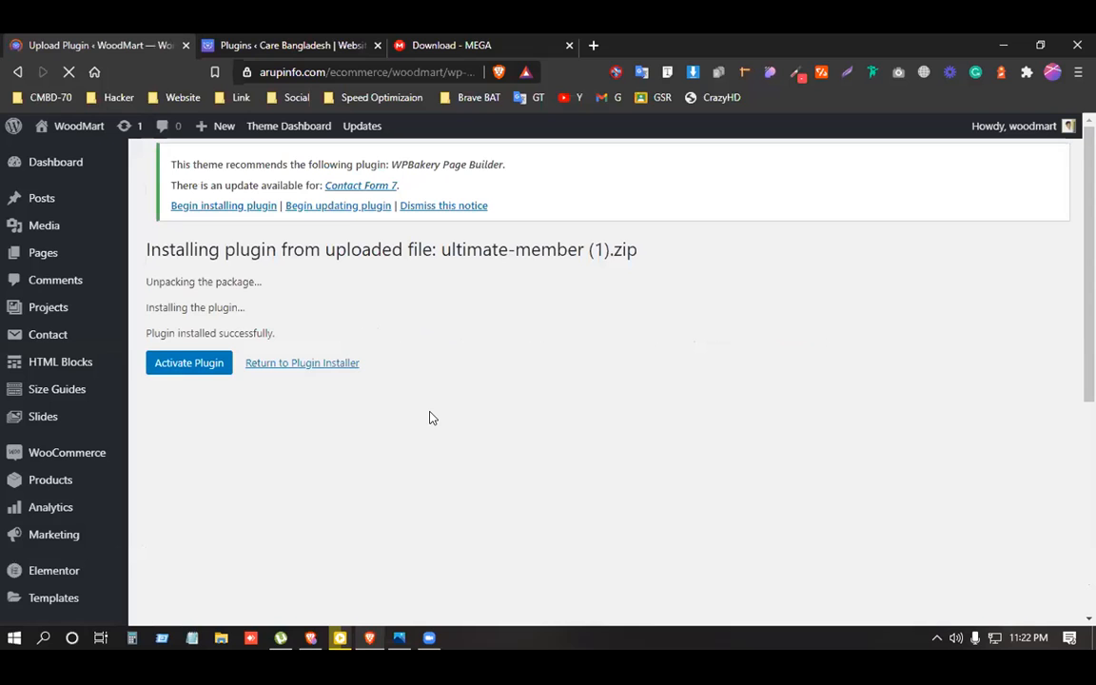
Activate the newly installed Ultimate Member plugin on WoodMart.
left_click(193, 360)
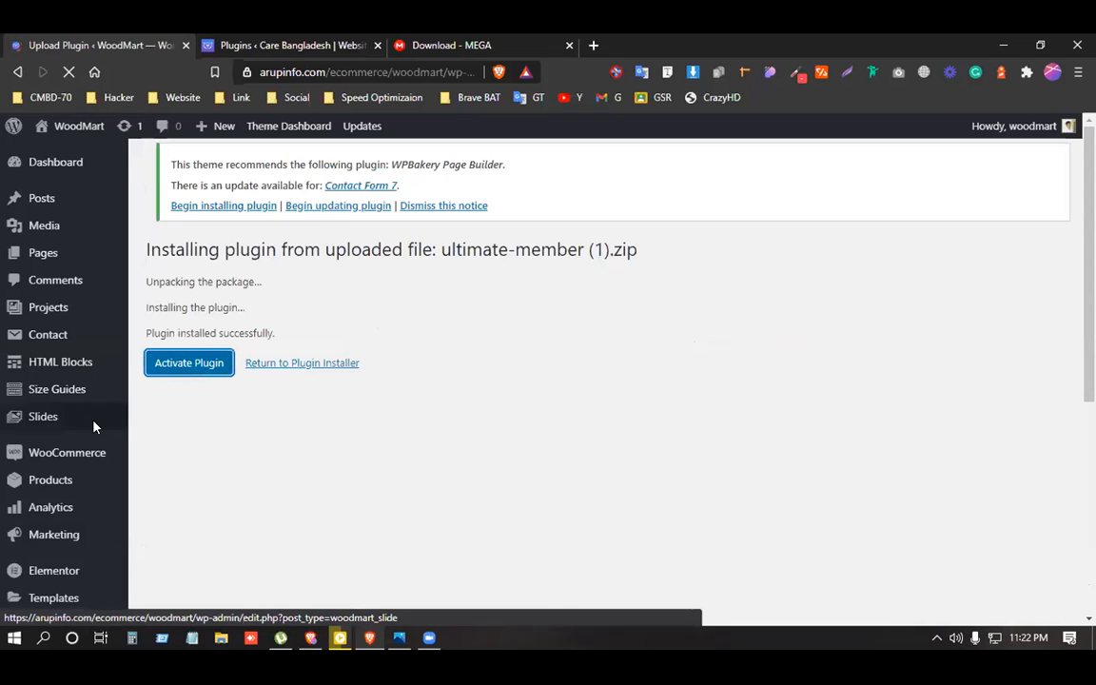
scroll(37, 435, "down", 5)
scroll(310, 457, "up", 4)
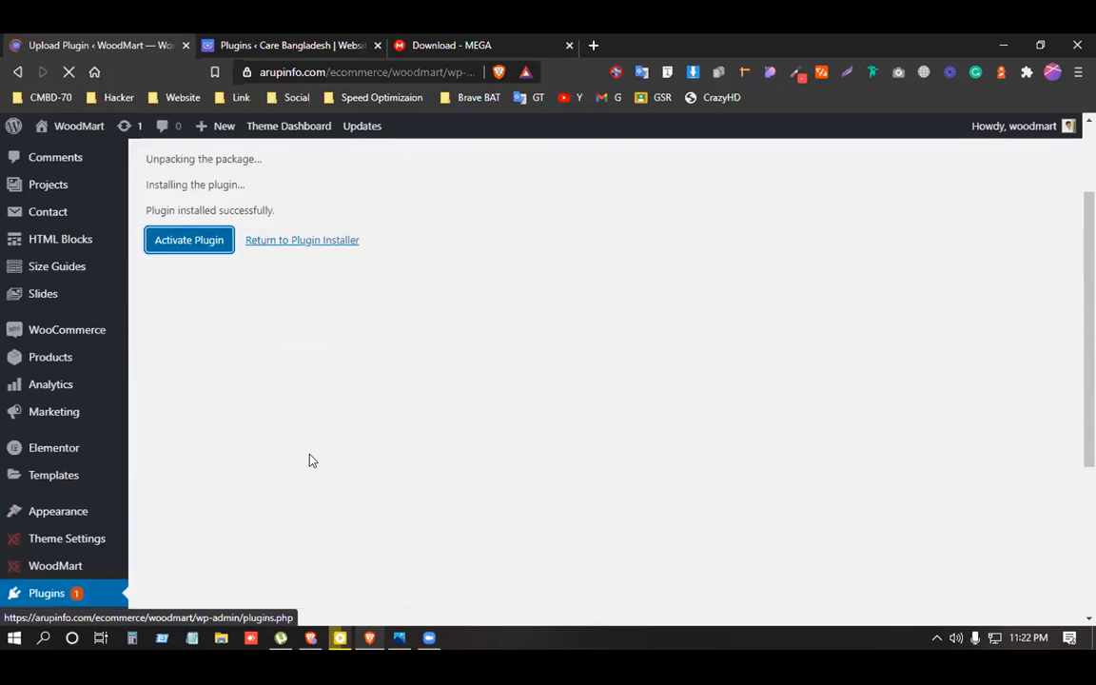
scroll(309, 461, "down", 1)
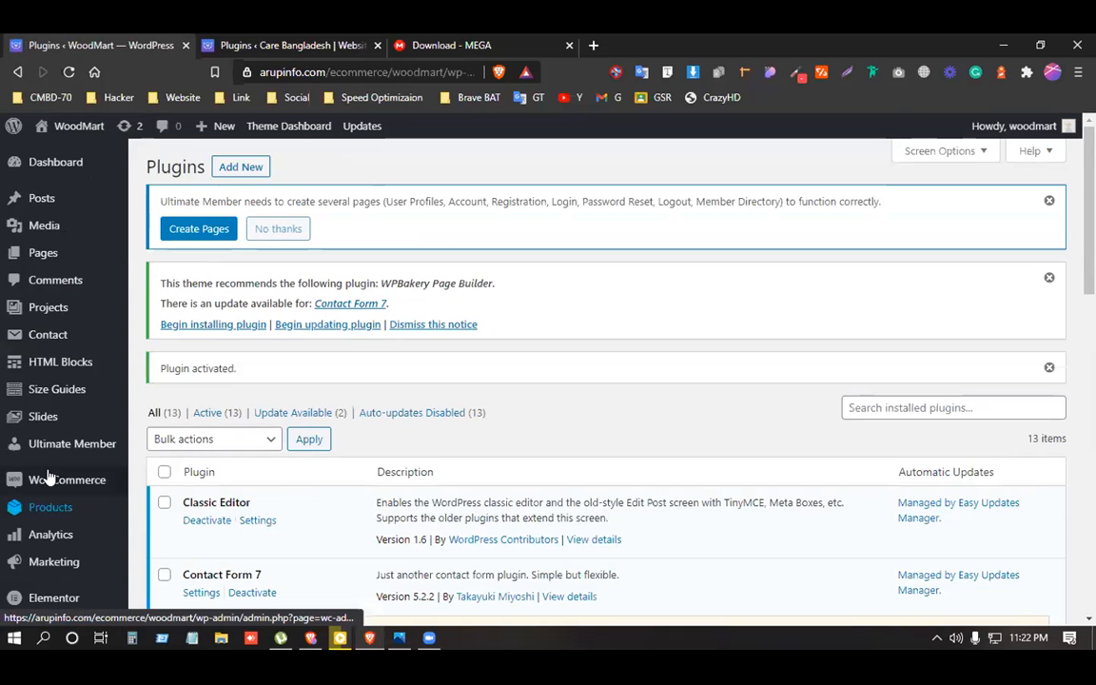
scroll(19, 476, "down", 6)
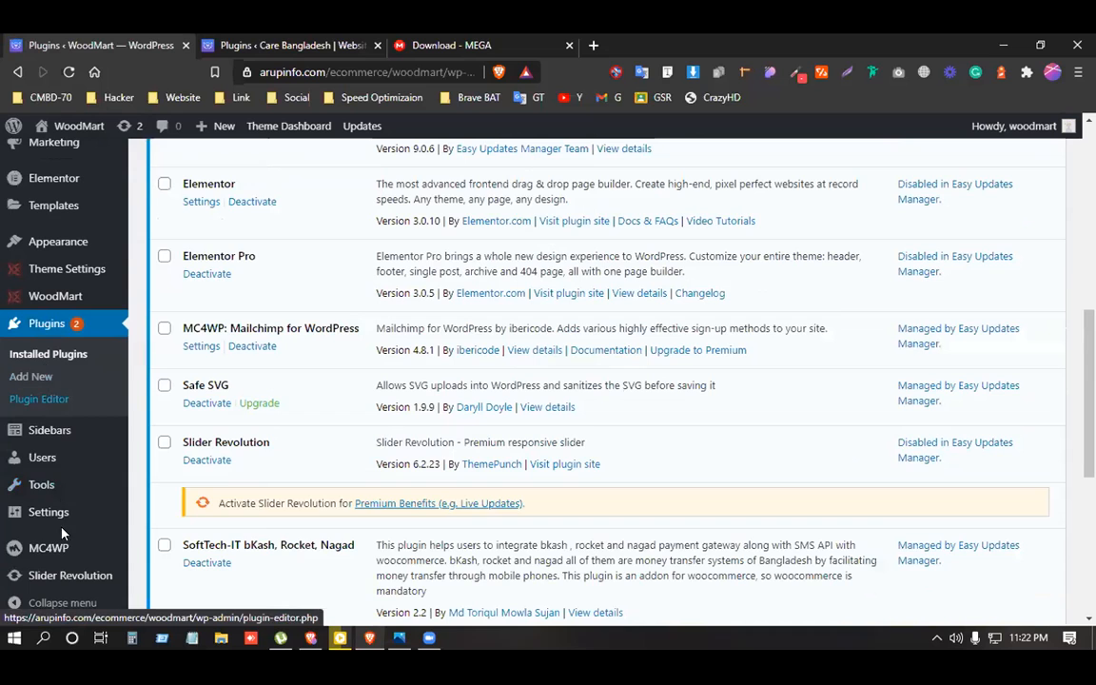
scroll(73, 512, "up", 1)
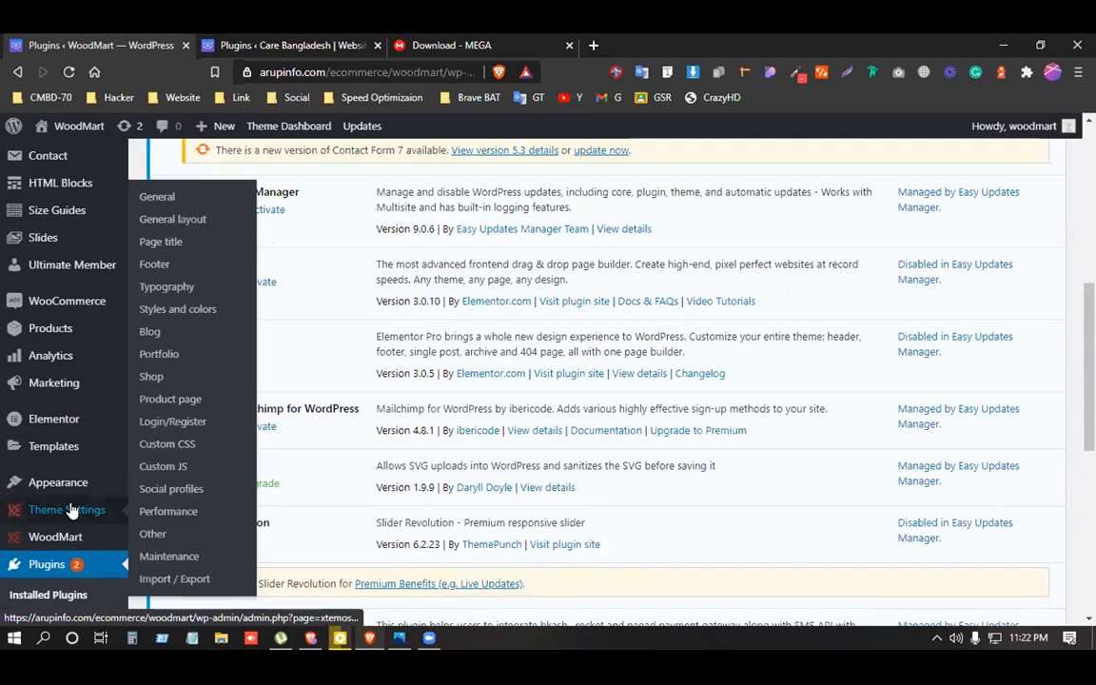
mouse_move(81, 482)
left_click(152, 533)
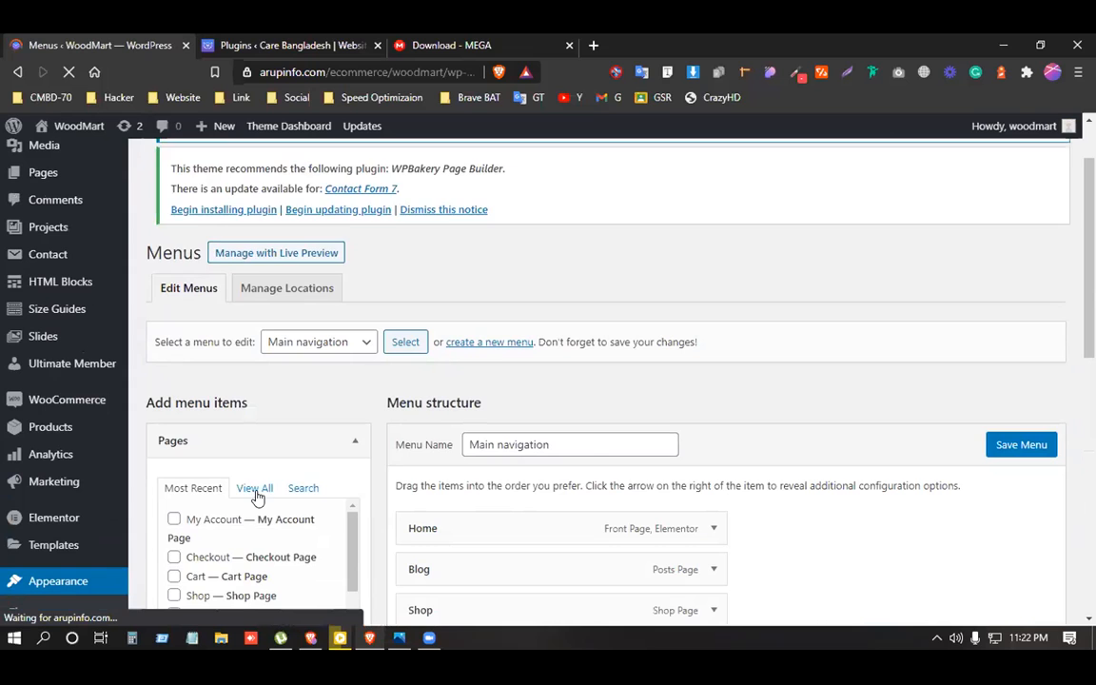
left_click(257, 496)
scroll(323, 481, "down", 3)
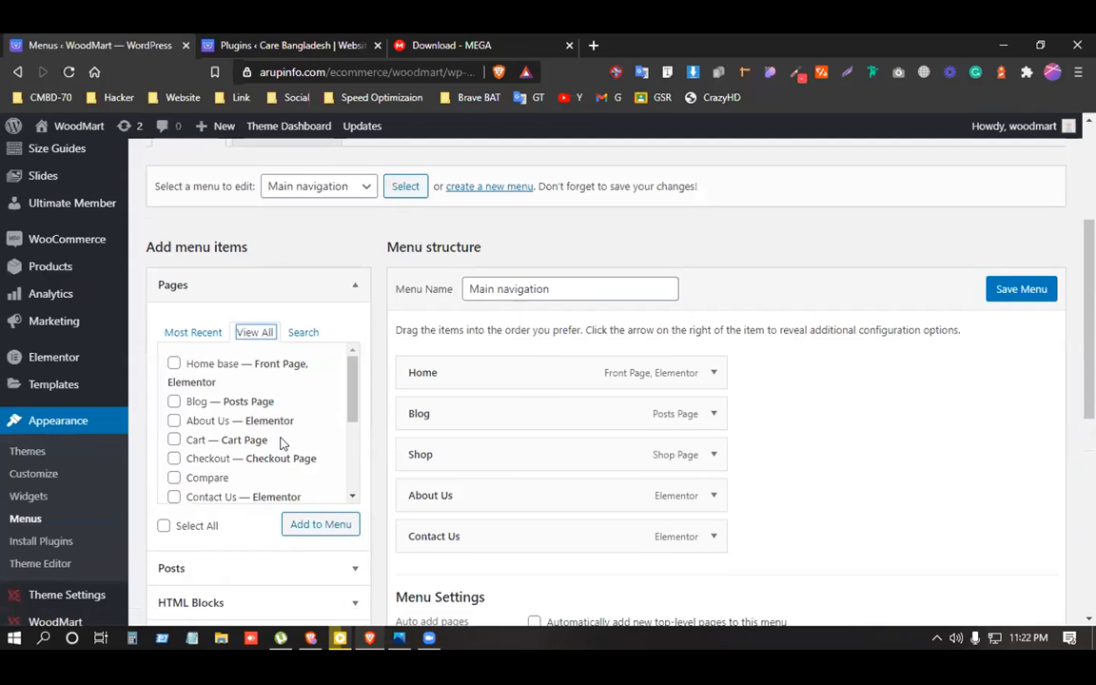
scroll(249, 386, "down", 5)
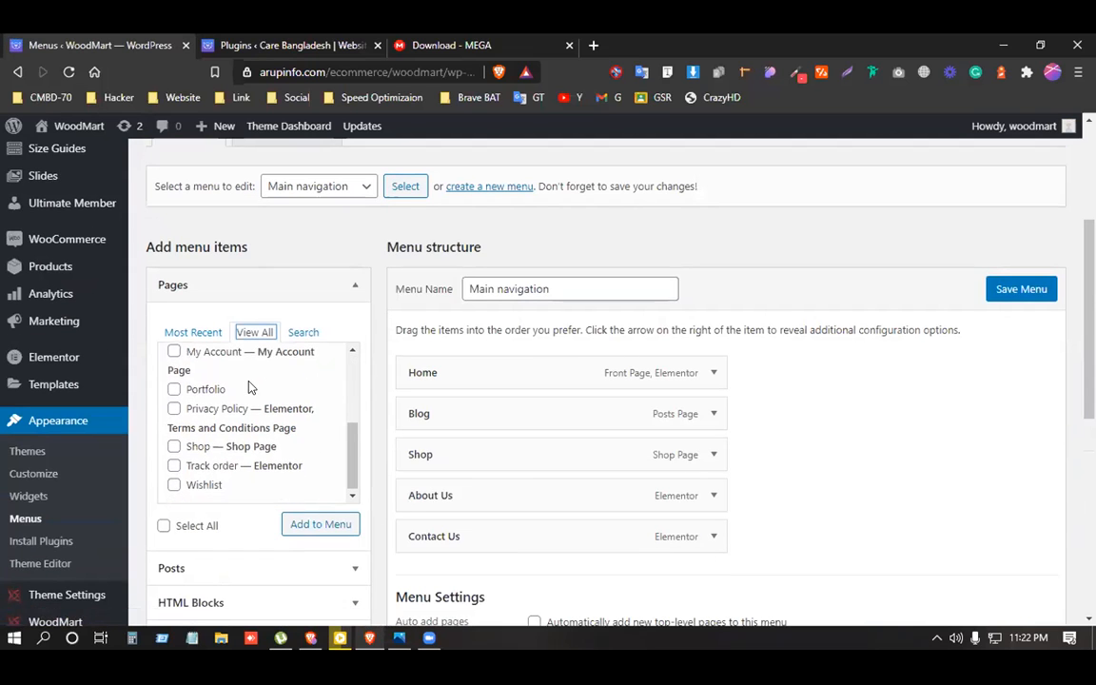
scroll(257, 416, "down", 3)
scroll(257, 427, "up", 1)
scroll(254, 410, "up", 4)
scroll(253, 398, "down", 4)
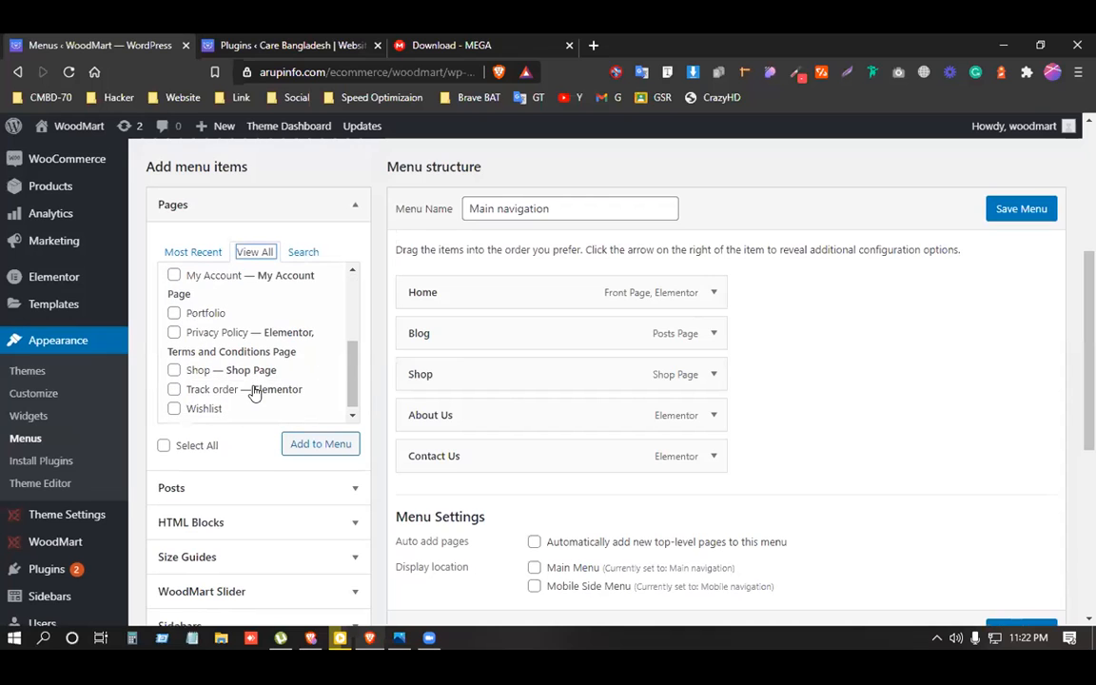
left_click(200, 255)
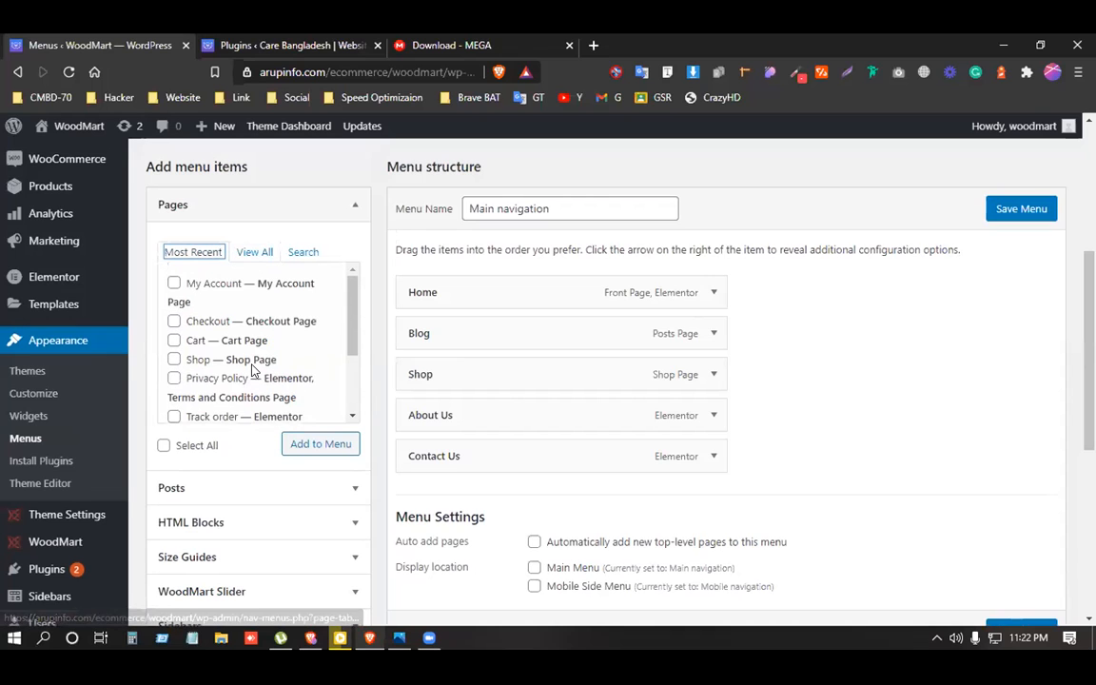
scroll(242, 447, "up", 1)
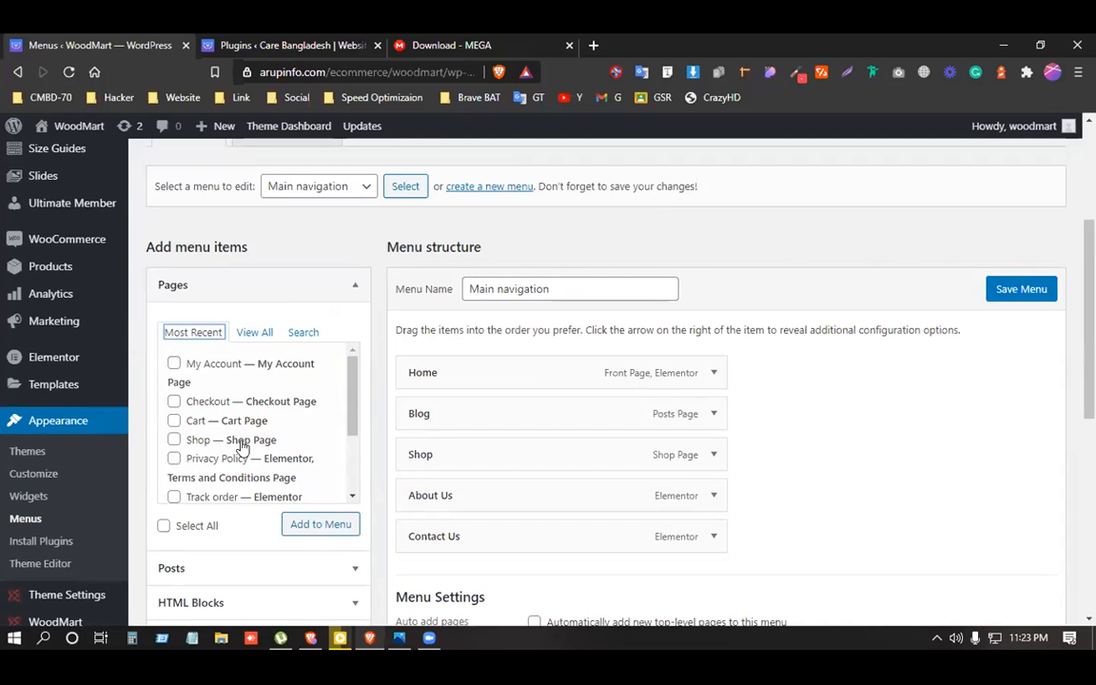
scroll(242, 445, "down", 4)
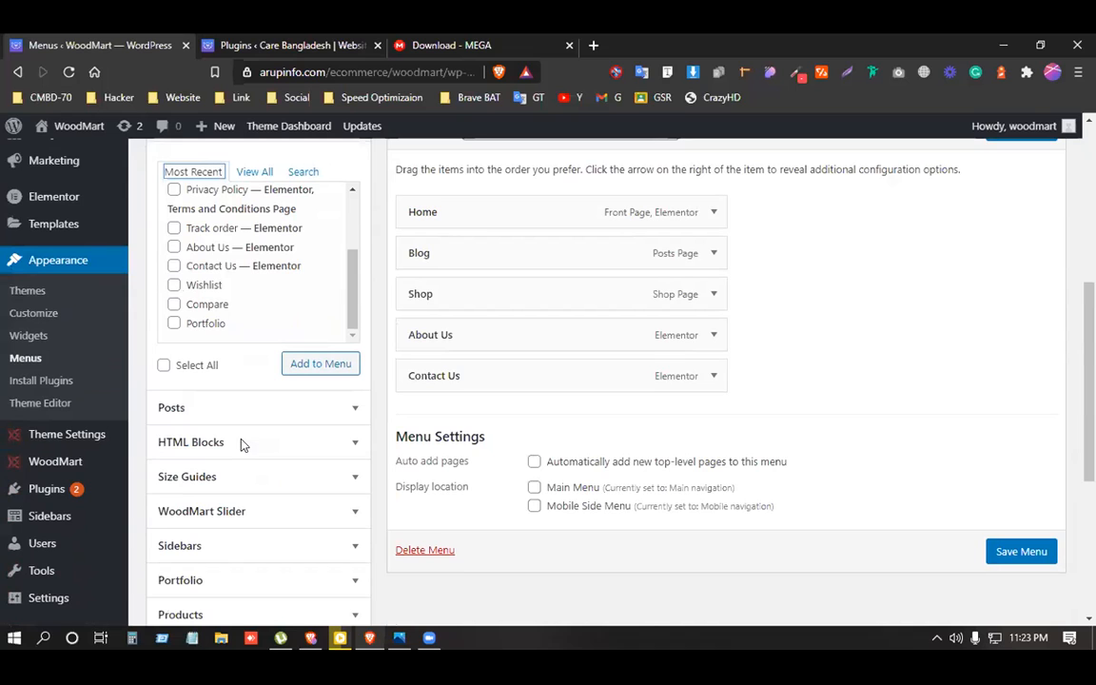
scroll(330, 523, "up", 5)
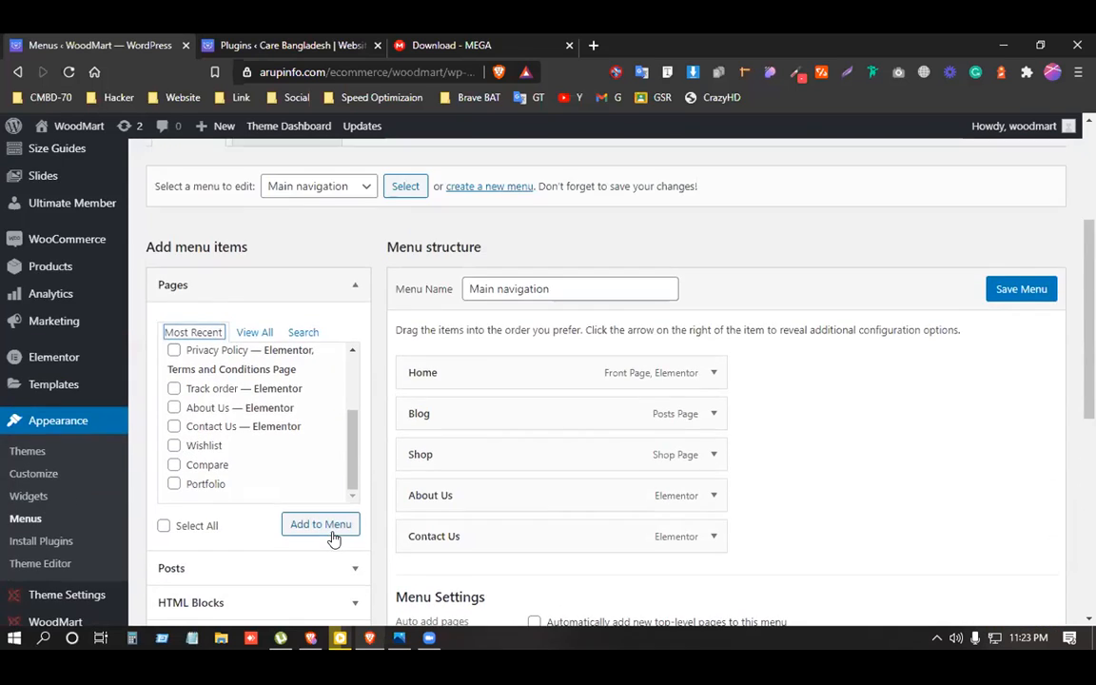
left_click_drag(160, 201, 726, 202)
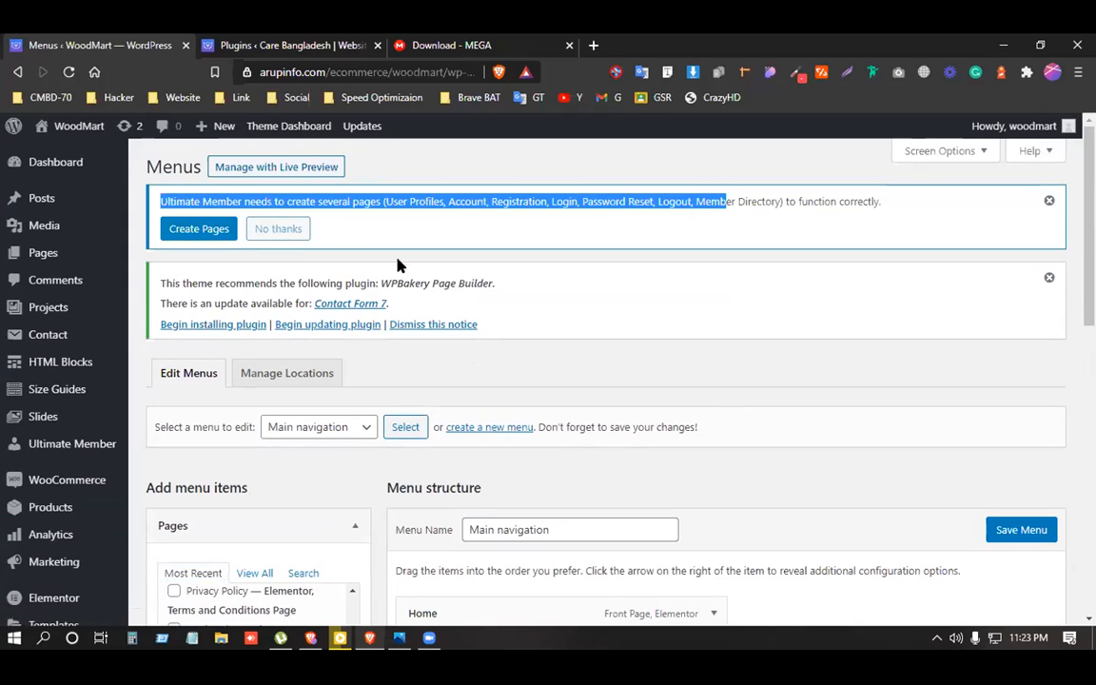
Create Ultimate Member's required pages and save the page assignments in UM Settings.
left_click(179, 228)
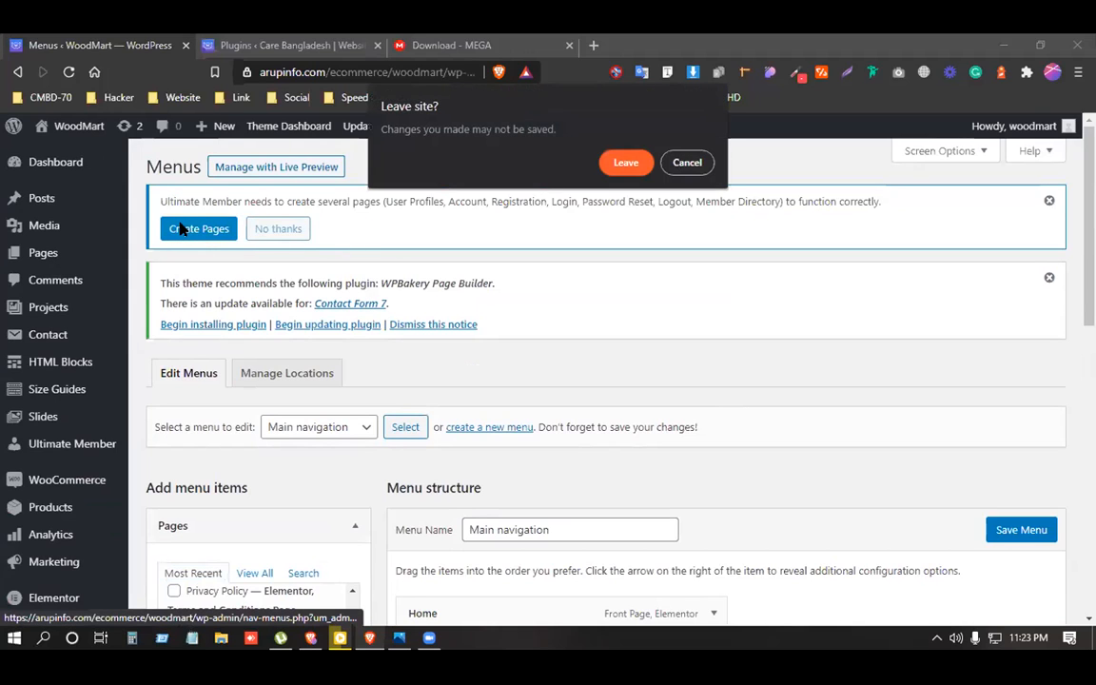
left_click(626, 162)
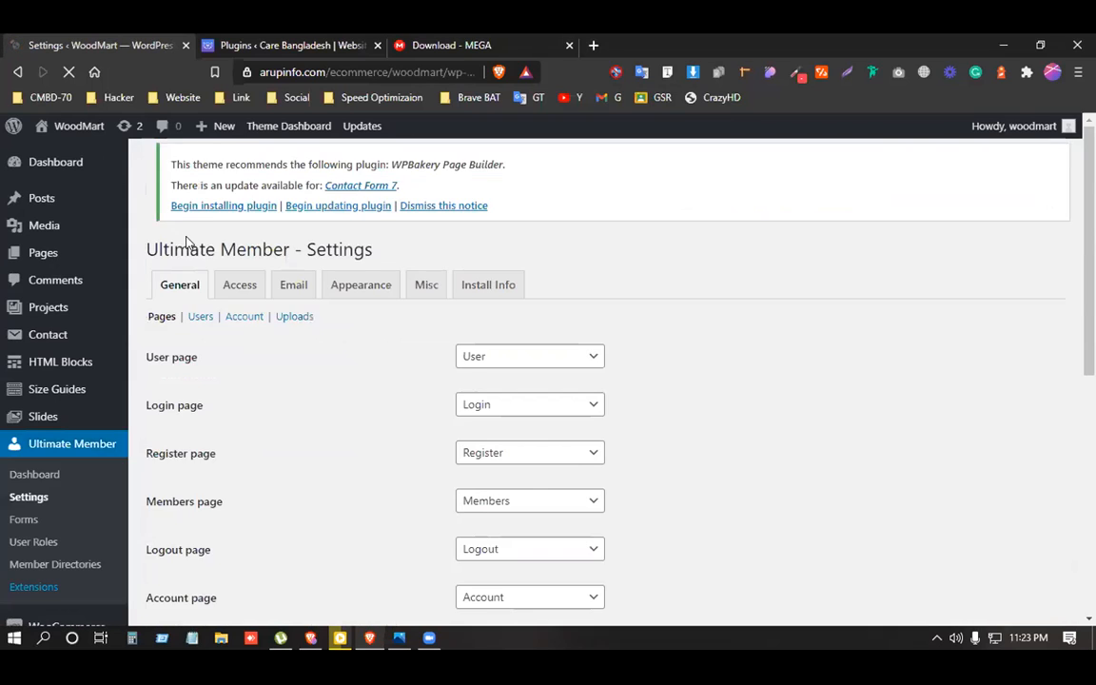
scroll(272, 342, "down", 2)
scroll(272, 343, "up", 1)
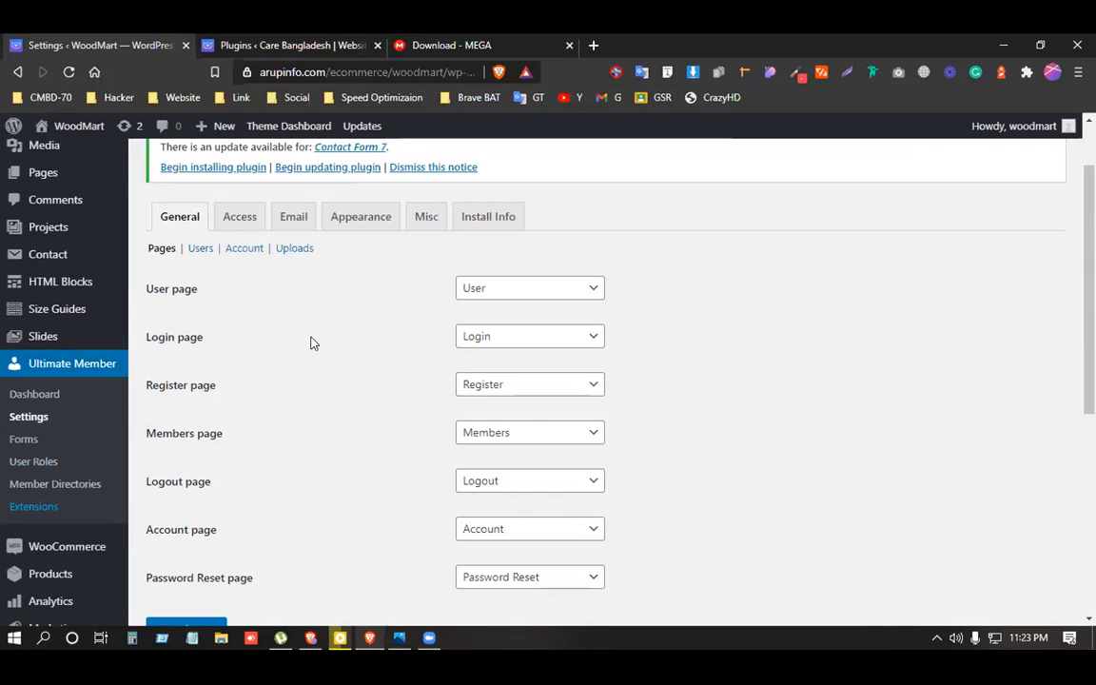
scroll(203, 479, "down", 2)
left_click(183, 475)
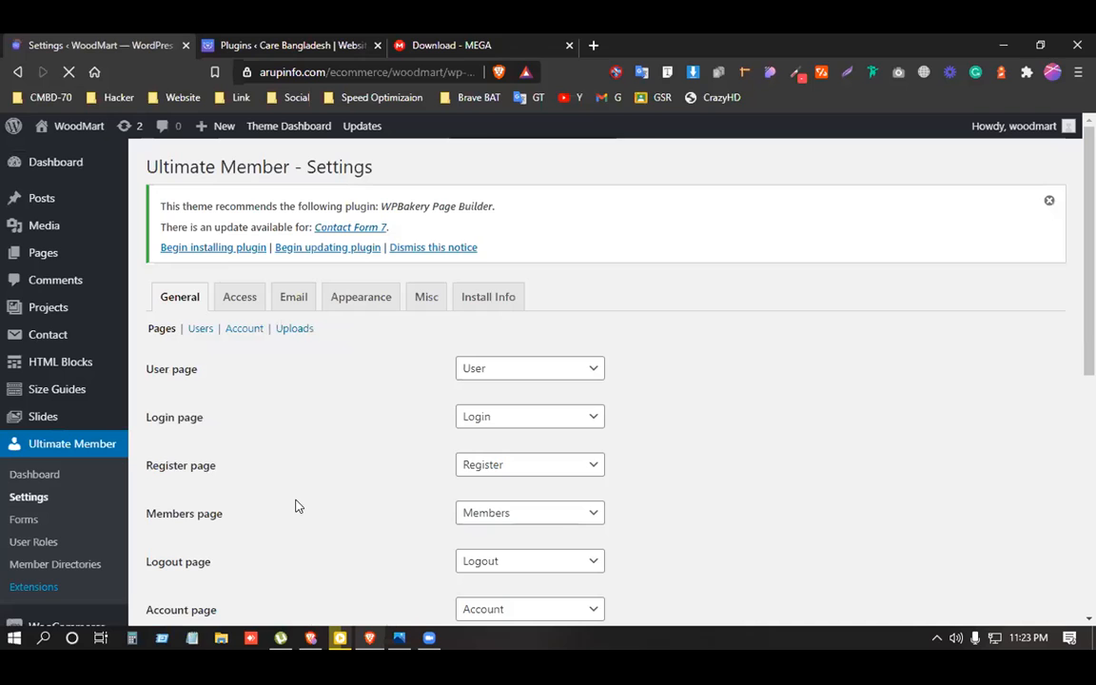
Return to the Appearance > Menus editor.
scroll(83, 325, "down", 4)
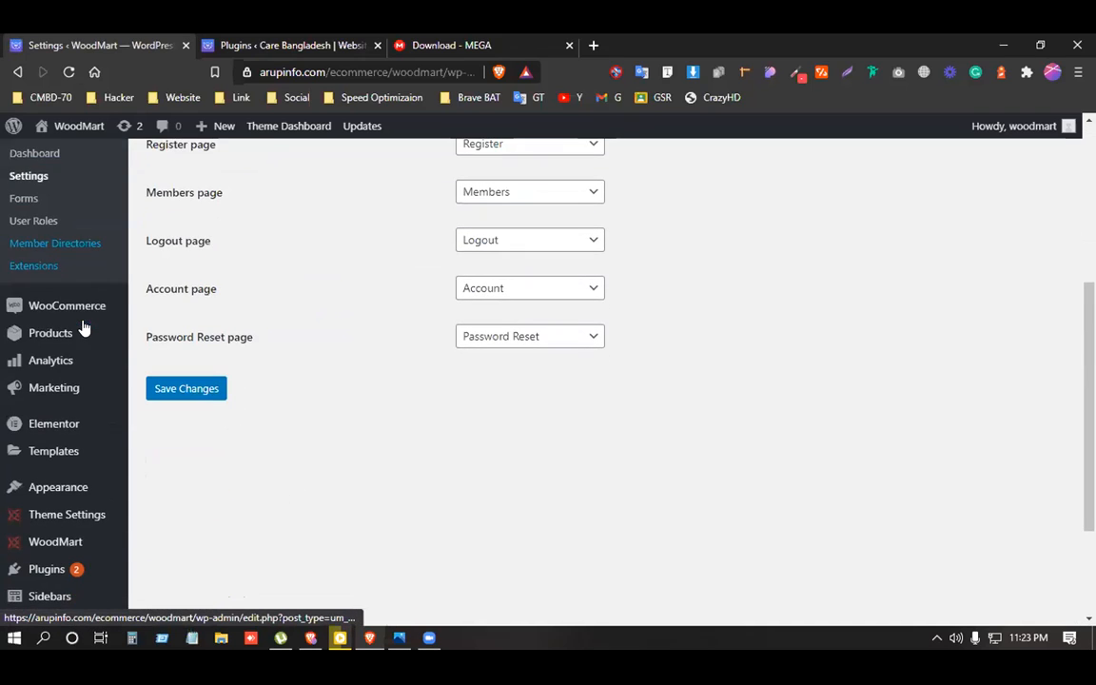
scroll(62, 365, "down", 2)
mouse_move(58, 326)
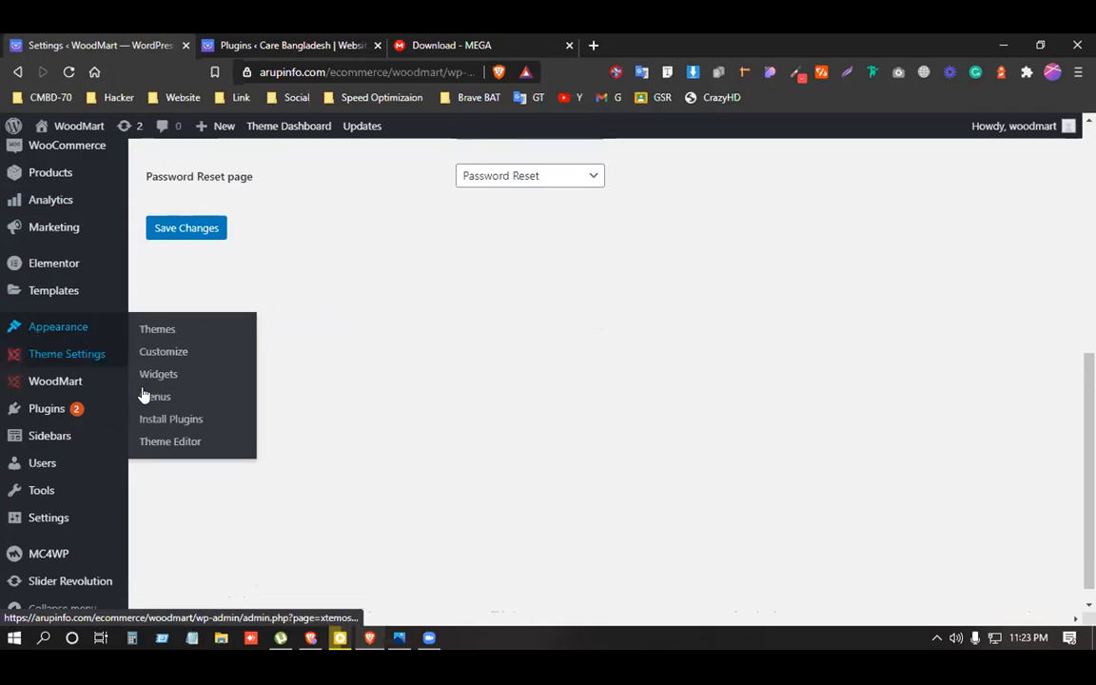
left_click(155, 398)
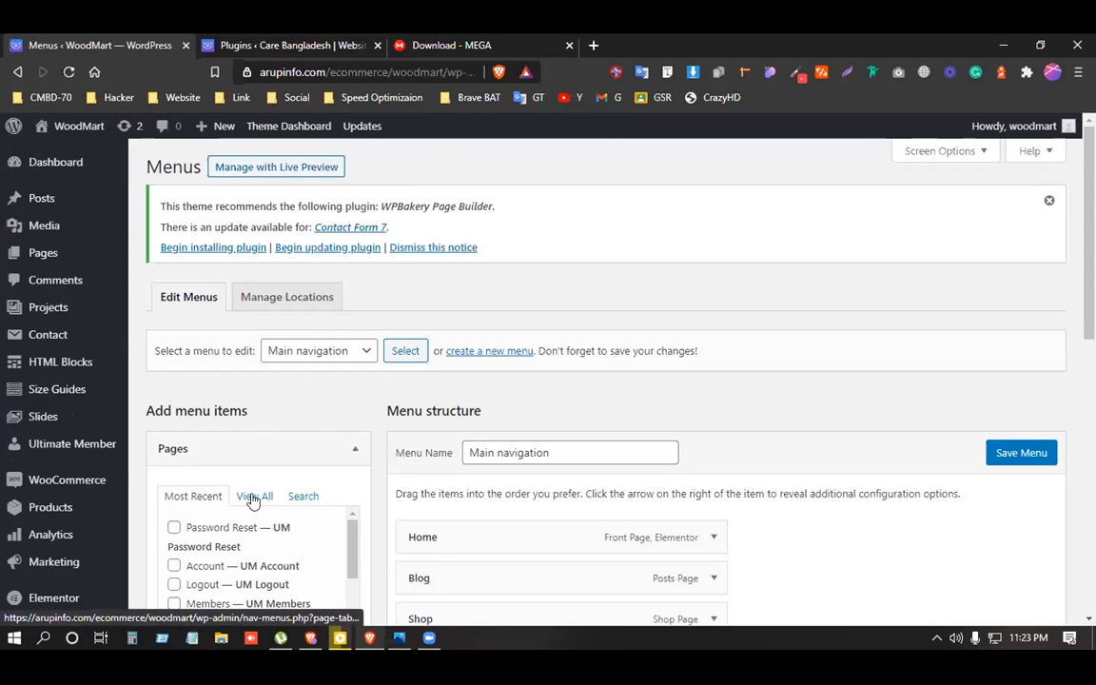
Tick Password Reset and the other Ultimate Member pages under Most Recent pages.
scroll(221, 431, "down", 2)
left_click(254, 335)
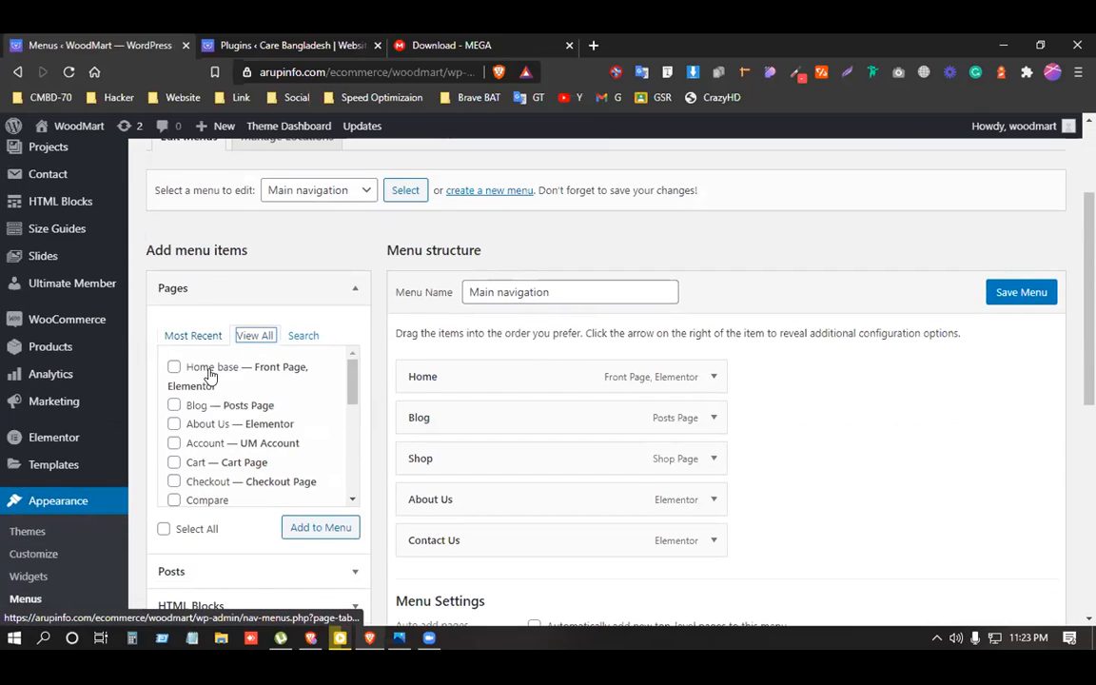
scroll(209, 376, "down", 5)
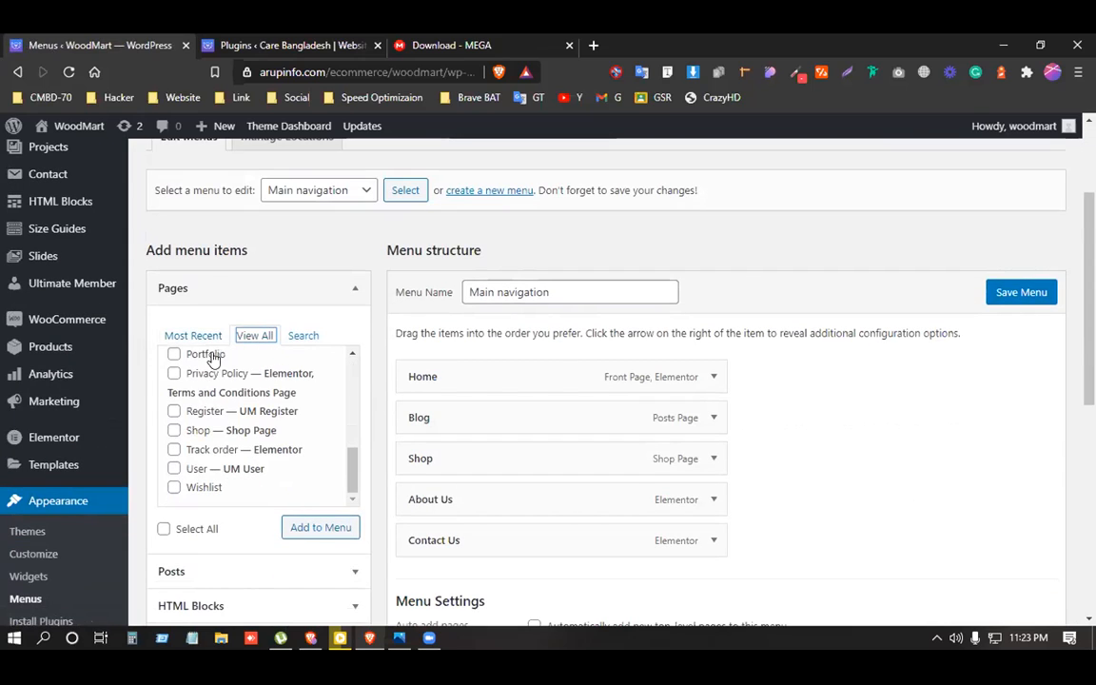
left_click(193, 334)
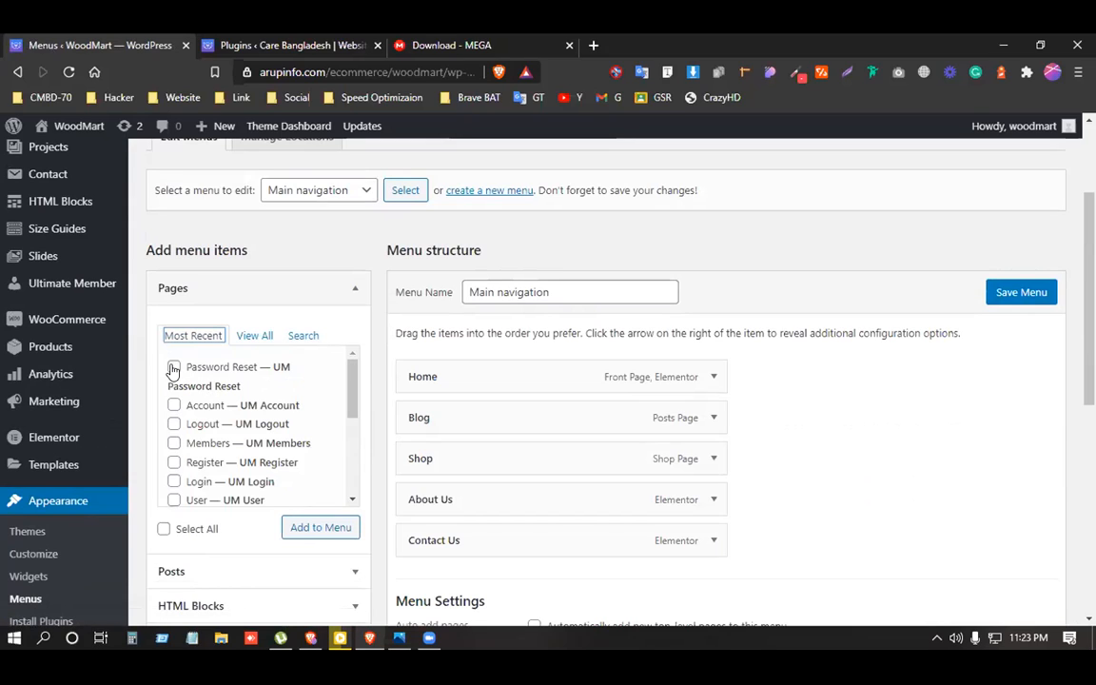
left_click(173, 367)
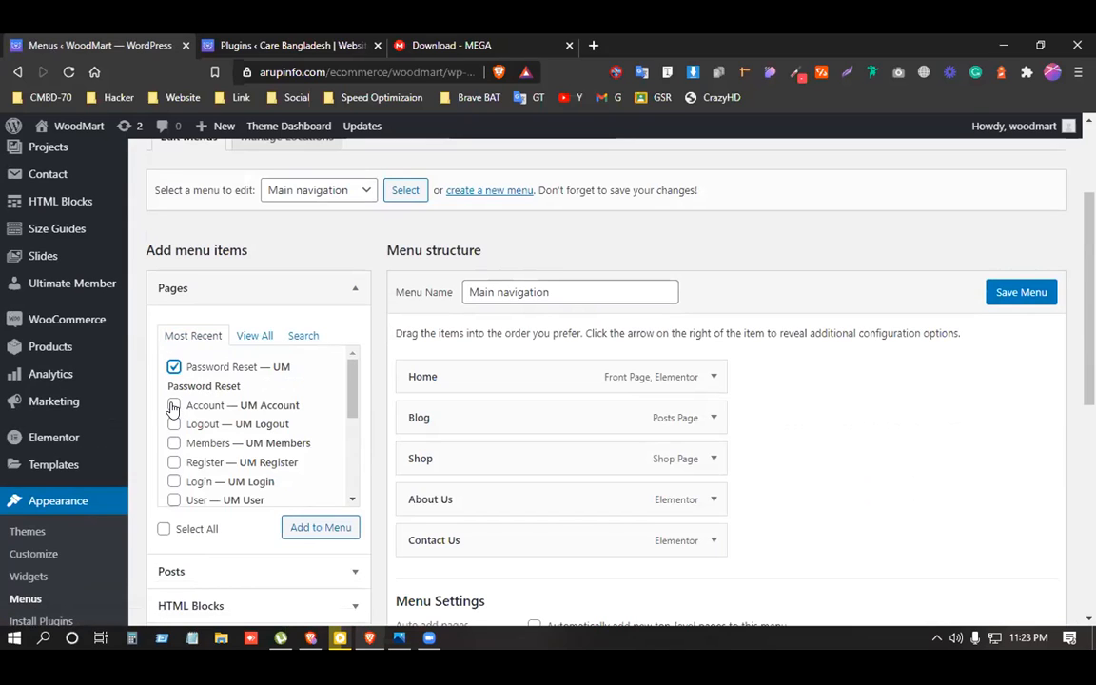
left_click(173, 425)
left_click(173, 443)
left_click(173, 482)
left_click(174, 463)
left_click(174, 500)
scroll(207, 480, "down", 1)
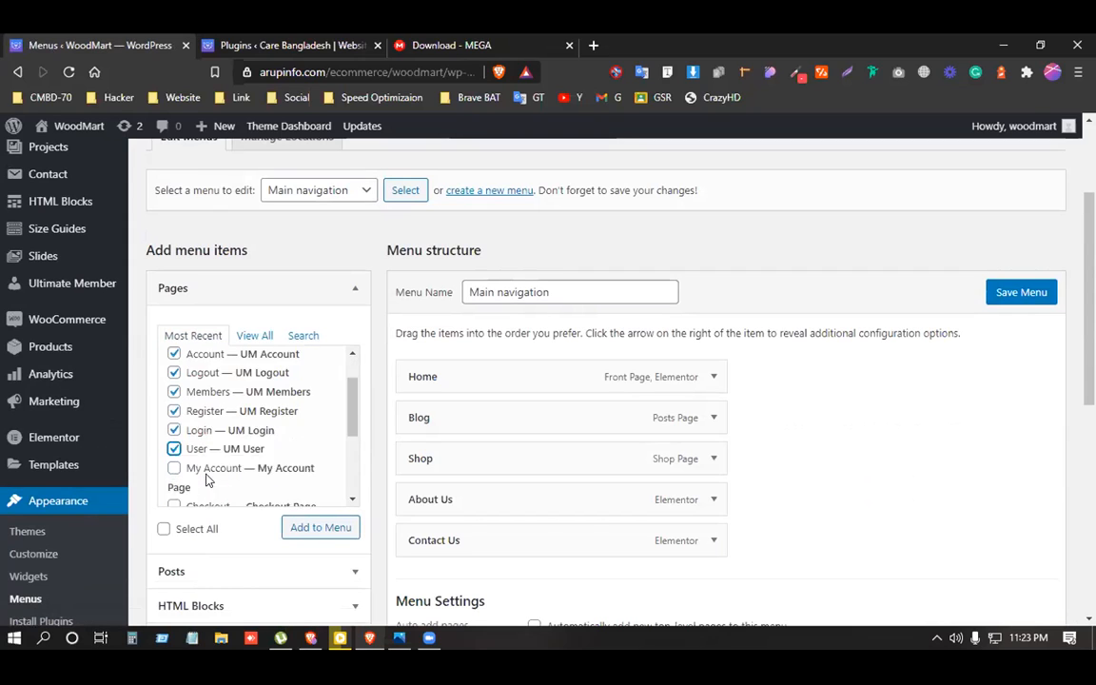
Add the ticked pages to Main navigation and save the menu.
left_click(331, 527)
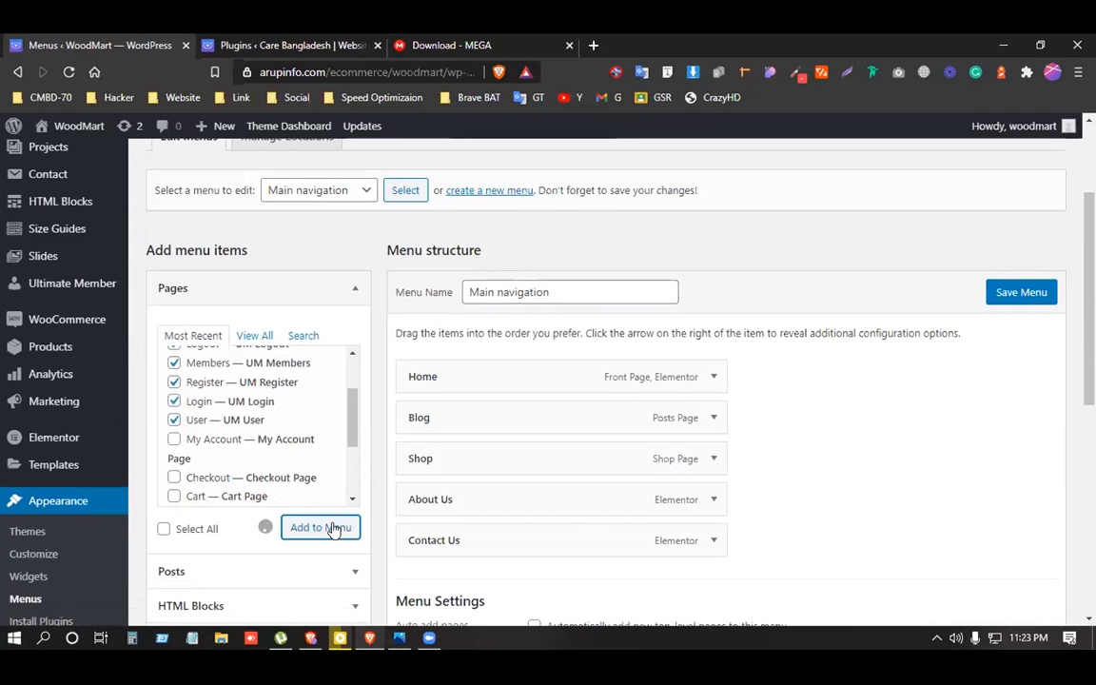
scroll(772, 476, "down", 4)
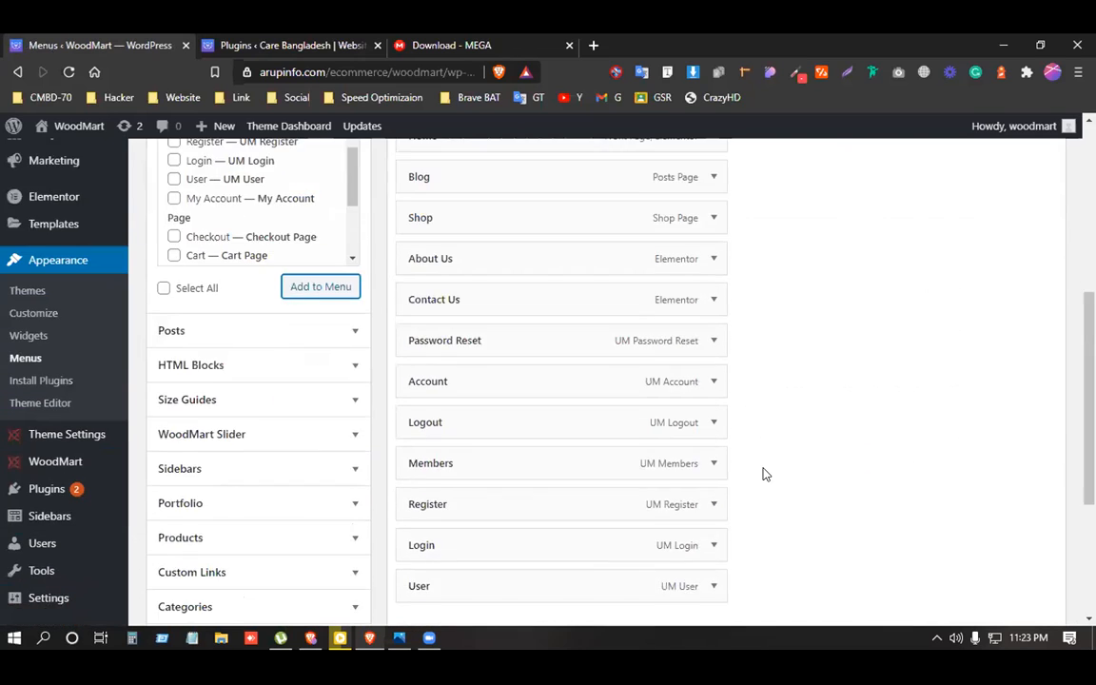
scroll(765, 474, "down", 3)
left_click(1015, 509)
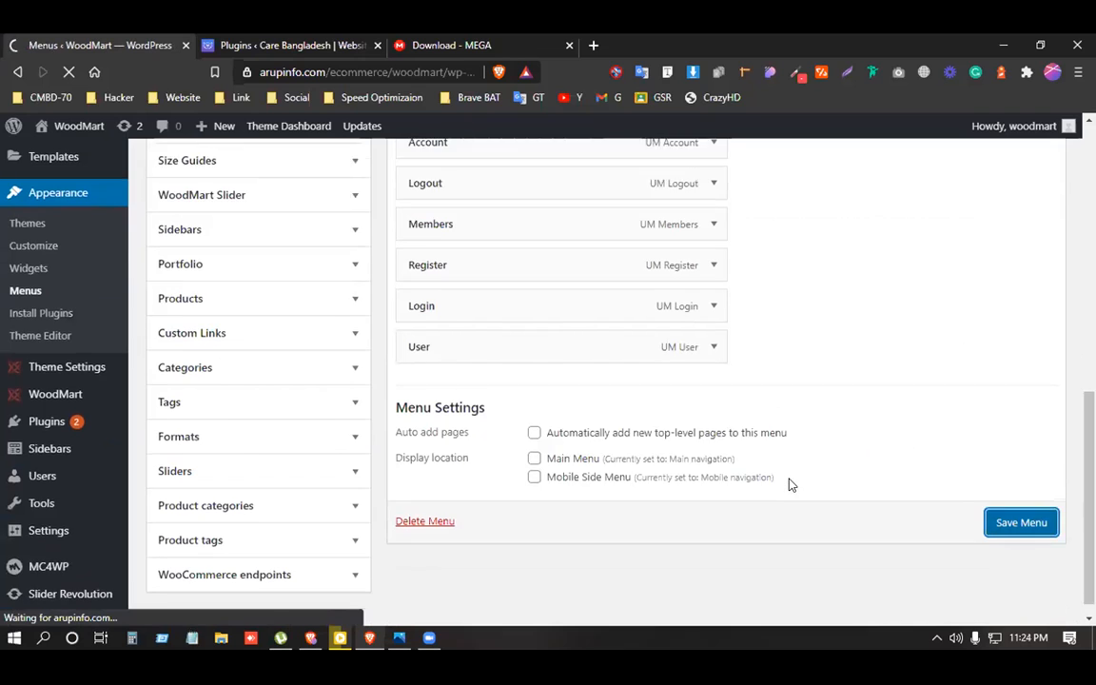
scroll(789, 485, "up", 2)
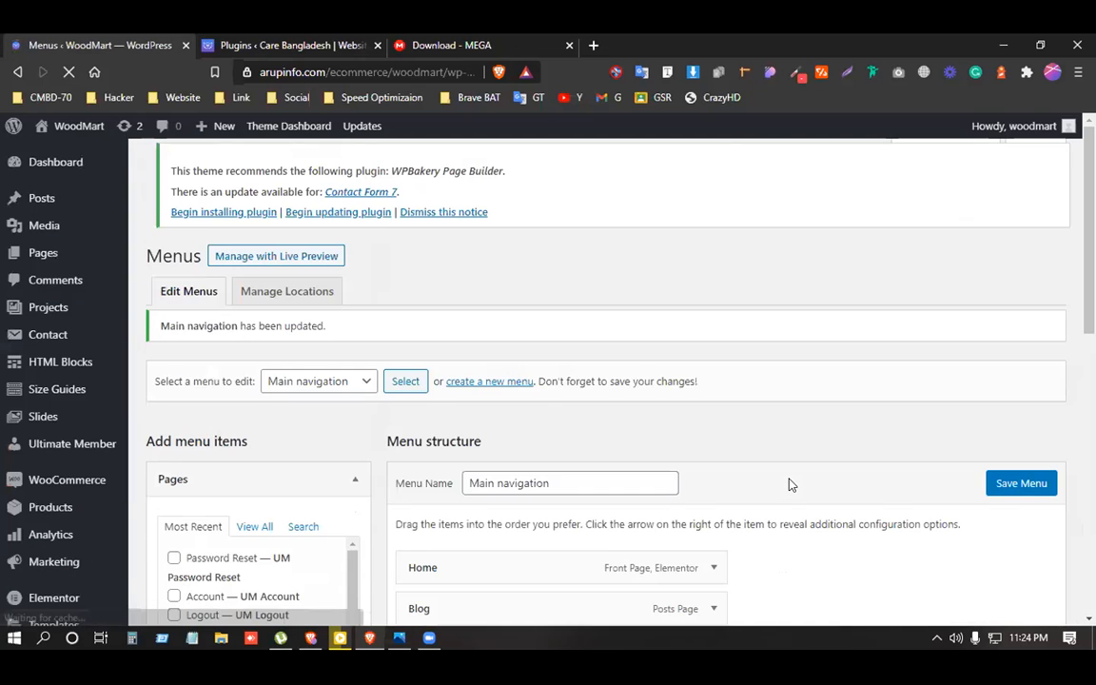
Reorder the menu: Login above Logout, Register nested under Login, Account above Password Reset.
scroll(770, 490, "down", 5)
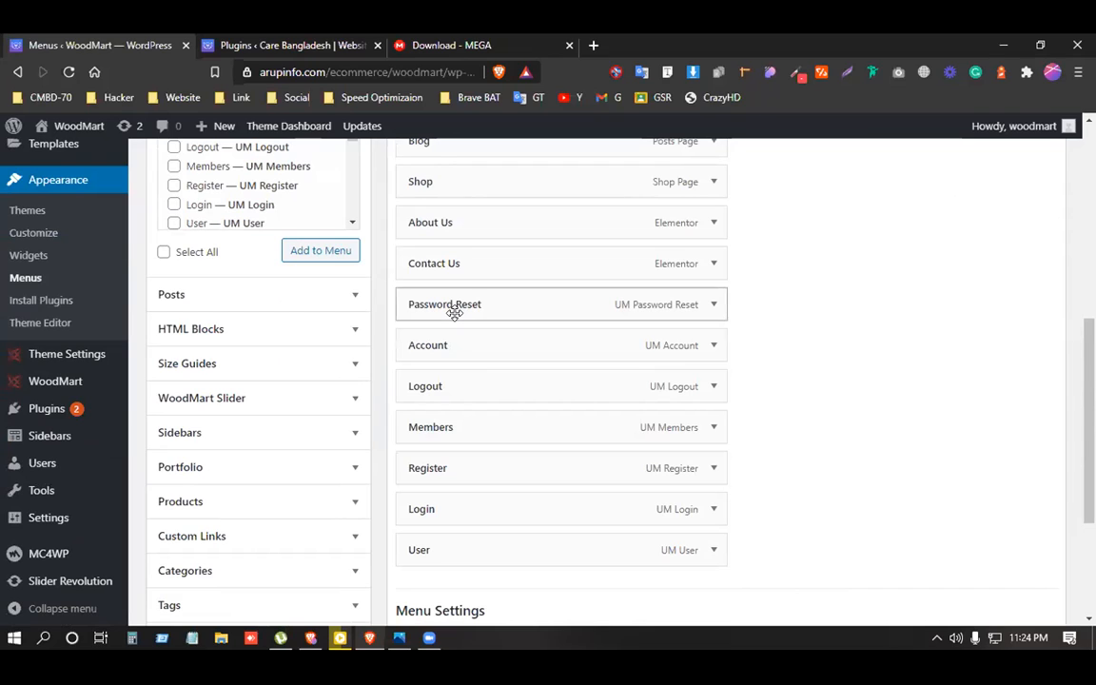
left_click_drag(447, 385, 446, 302)
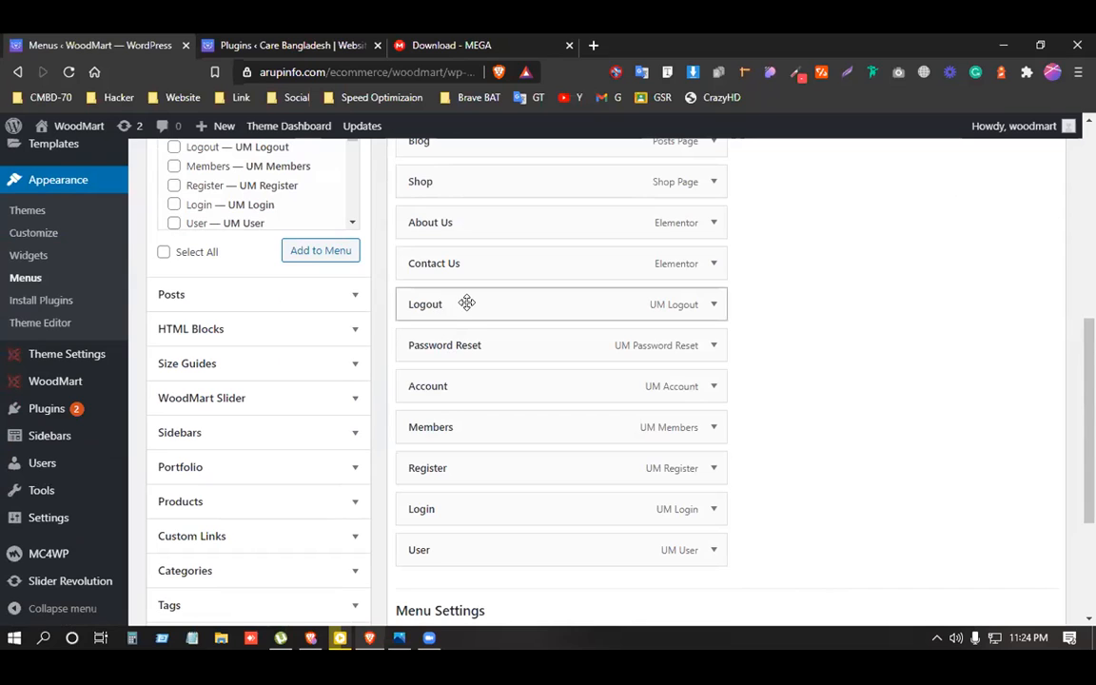
left_click_drag(442, 514, 428, 302)
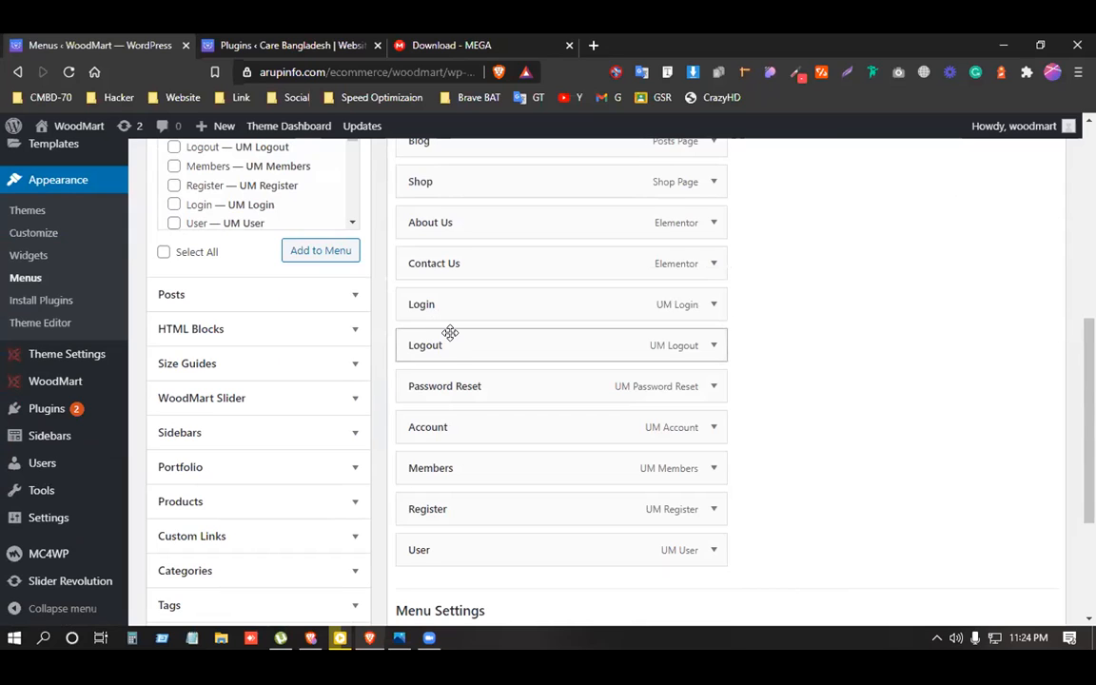
left_click_drag(450, 509, 474, 337)
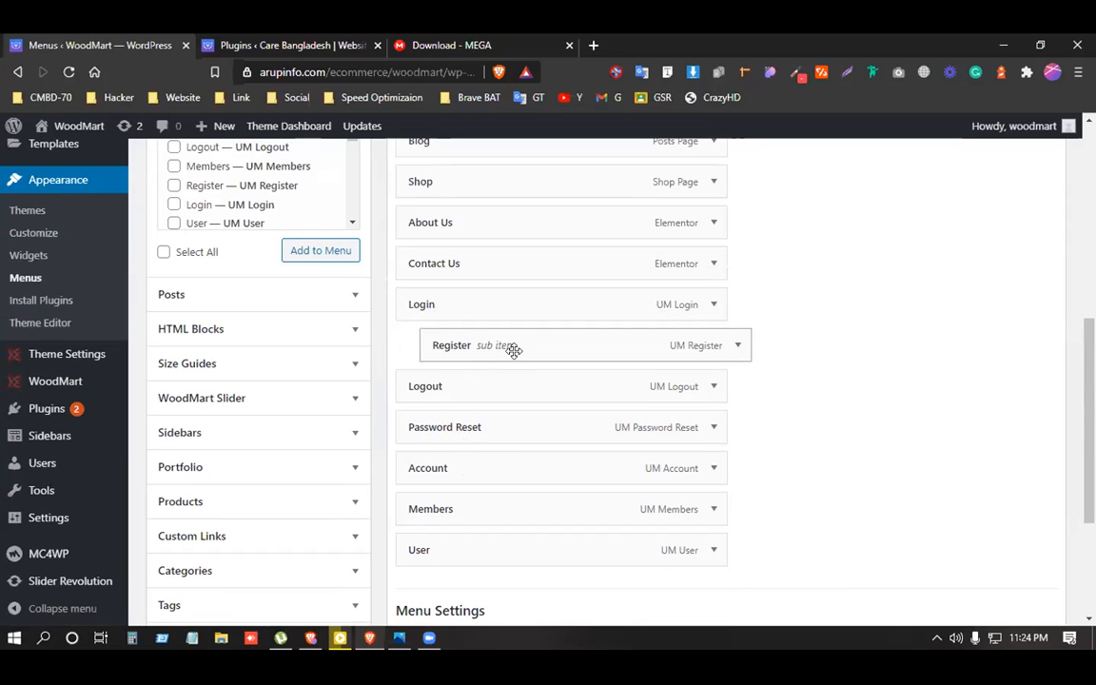
left_click_drag(465, 423, 488, 422)
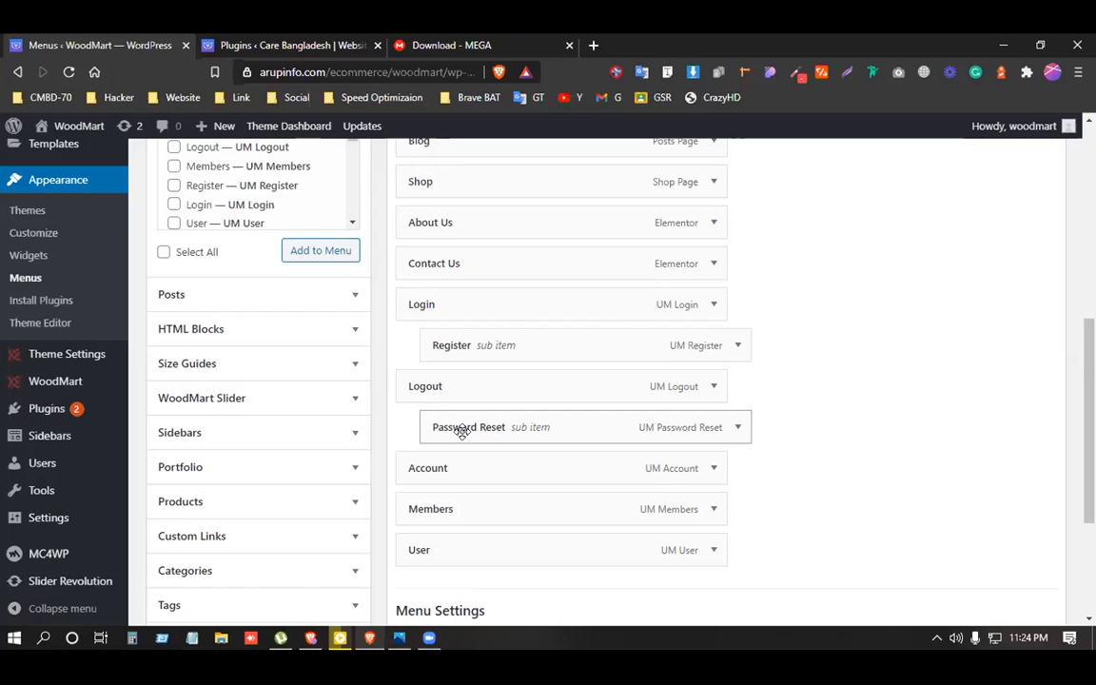
left_click_drag(440, 427, 417, 428)
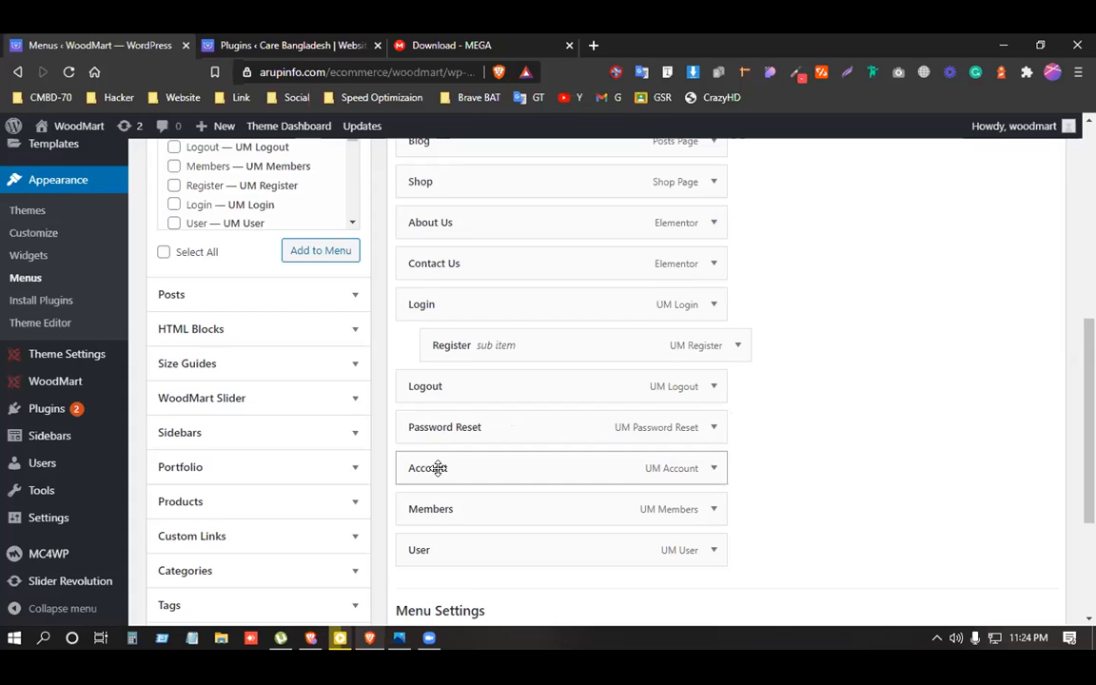
left_click_drag(437, 467, 443, 419)
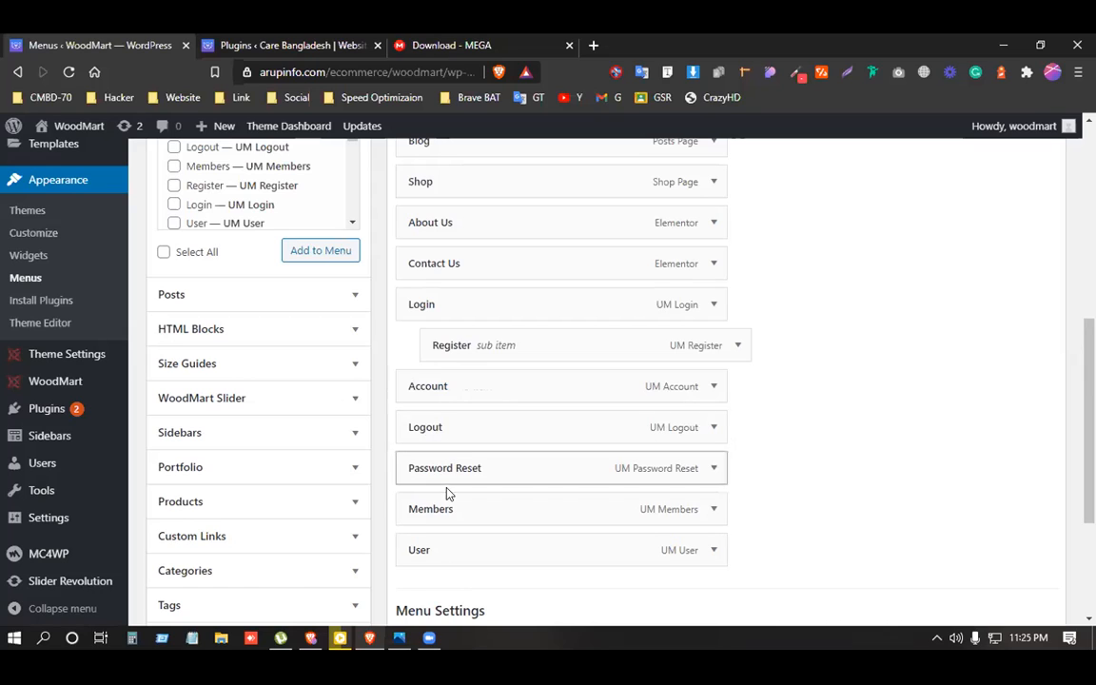
Nest Password Reset, Members, User and Logout under Account, with Logout placed last.
left_click_drag(437, 428, 431, 547)
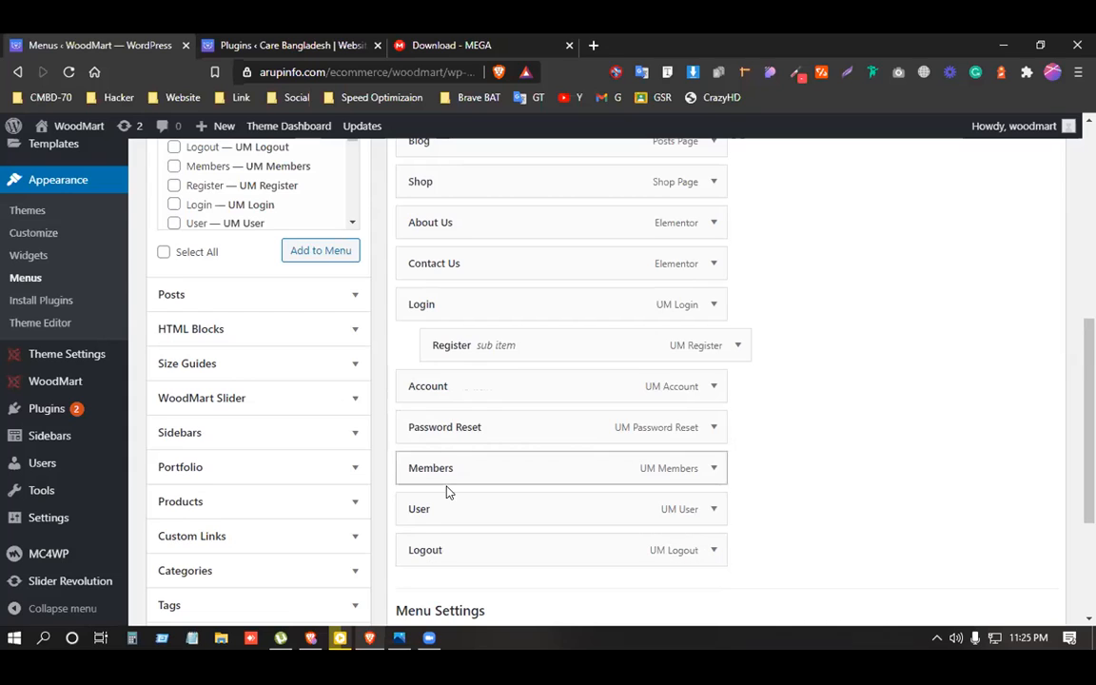
left_click_drag(440, 422, 473, 419)
left_click_drag(441, 490, 504, 499)
left_click_drag(425, 549, 745, 515)
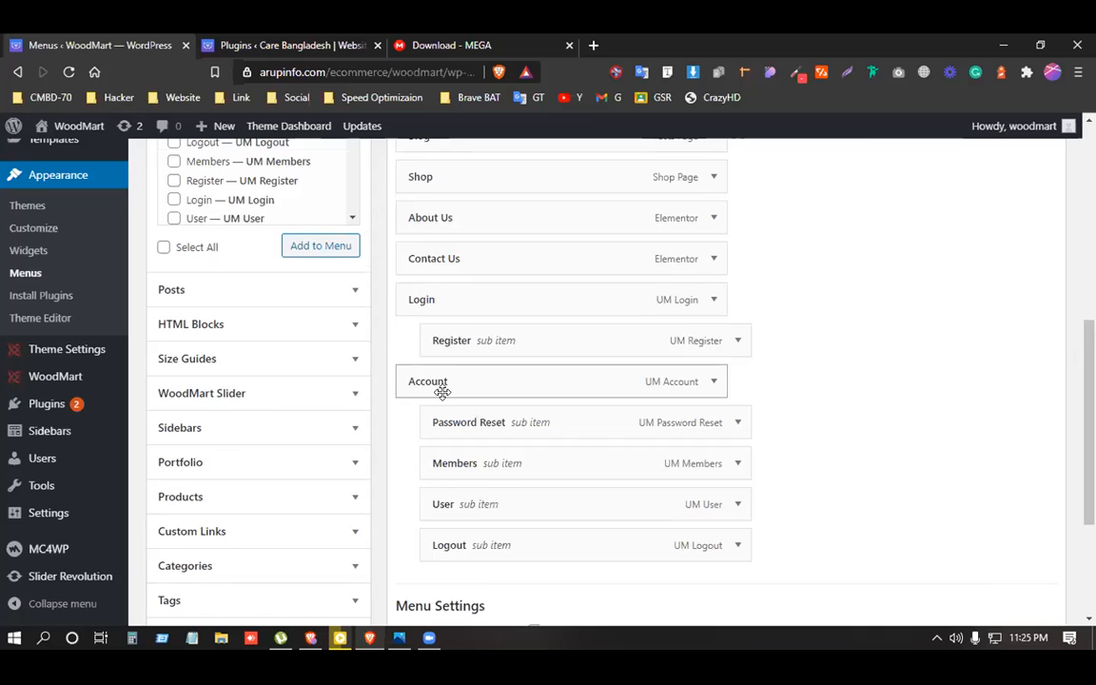
Expand the Account menu item's settings panel.
scroll(449, 317, "down", 1)
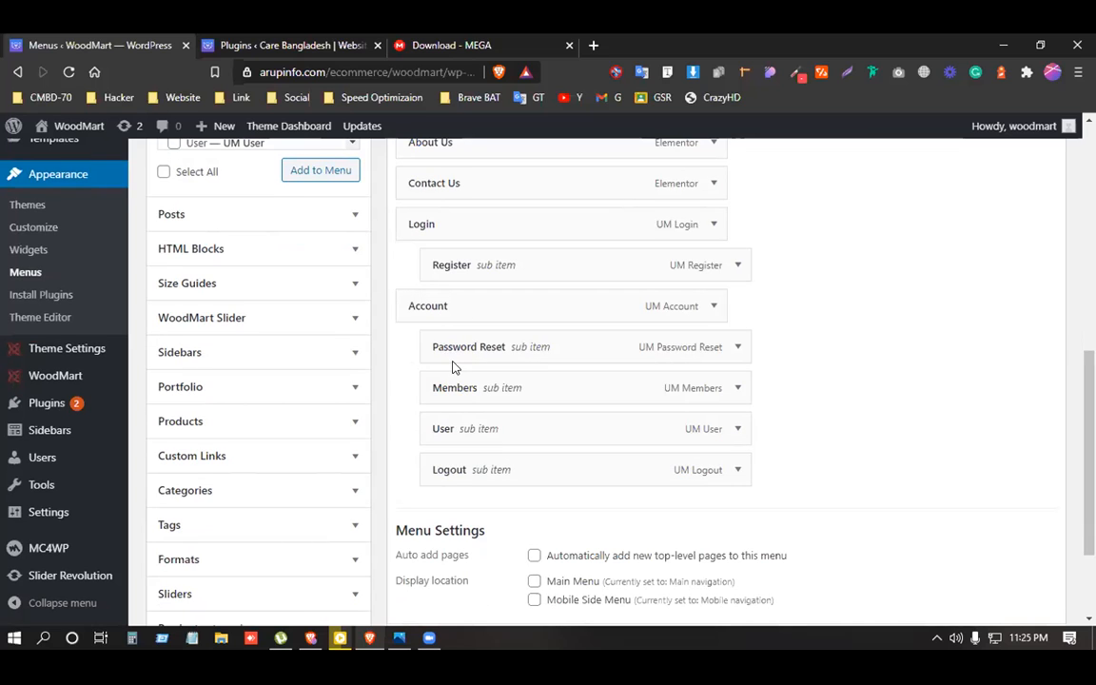
scroll(467, 460, "up", 1)
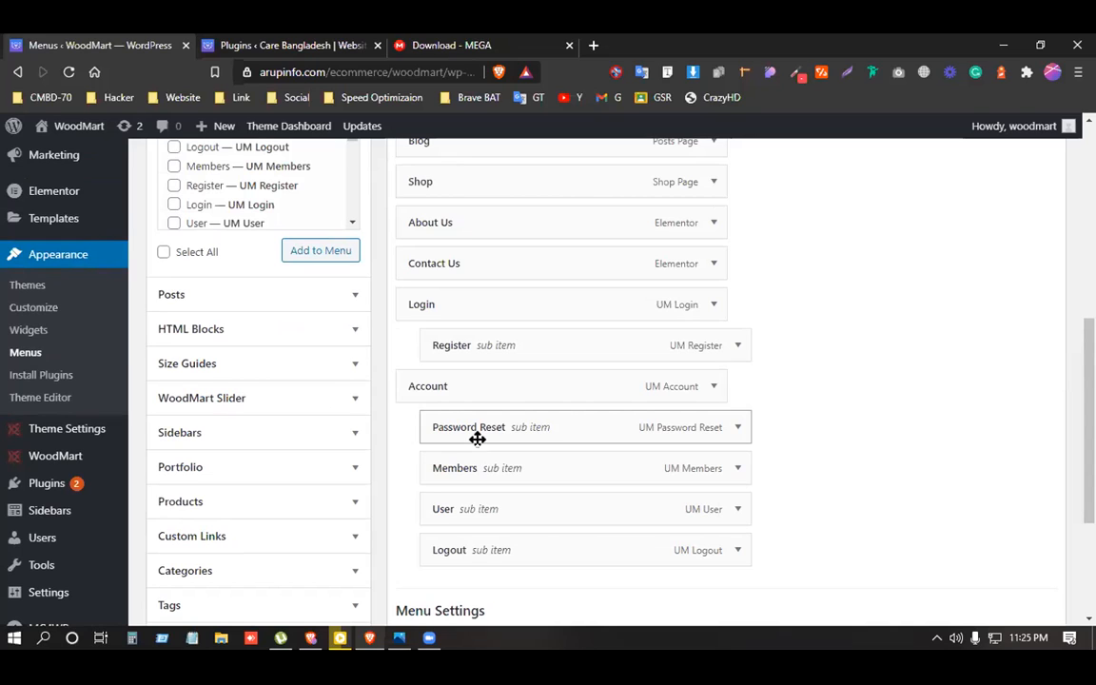
left_click(713, 386)
scroll(713, 386, "down", 3)
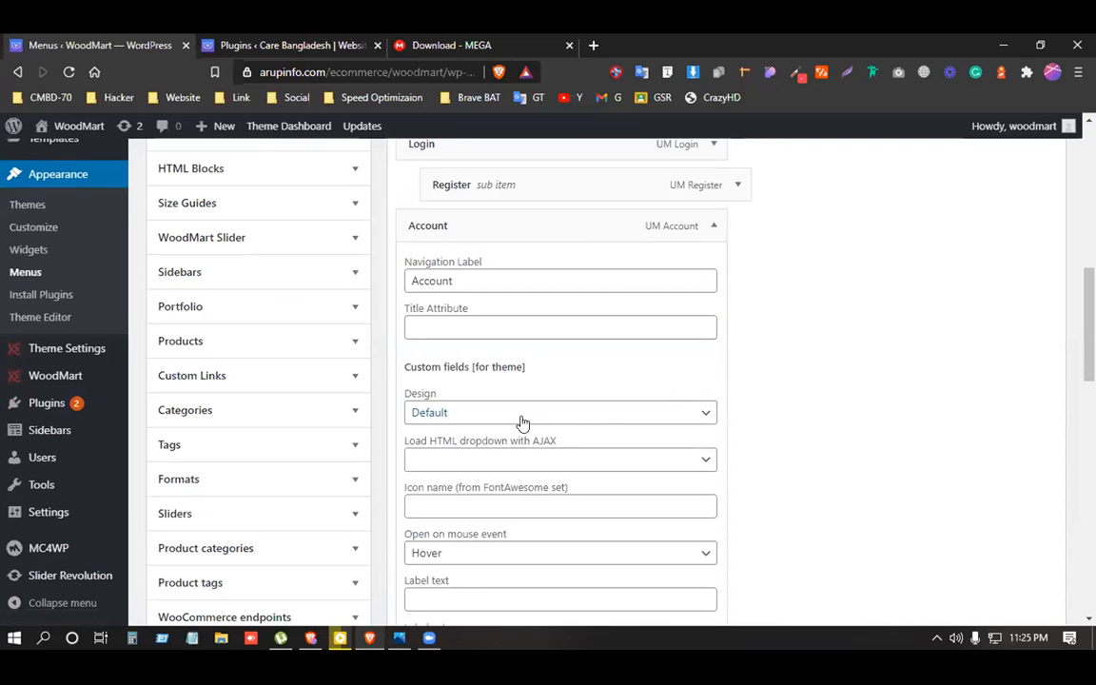
scroll(520, 422, "down", 4)
Set the Account link's visibility to Logged In Users.
scroll(520, 422, "down", 3)
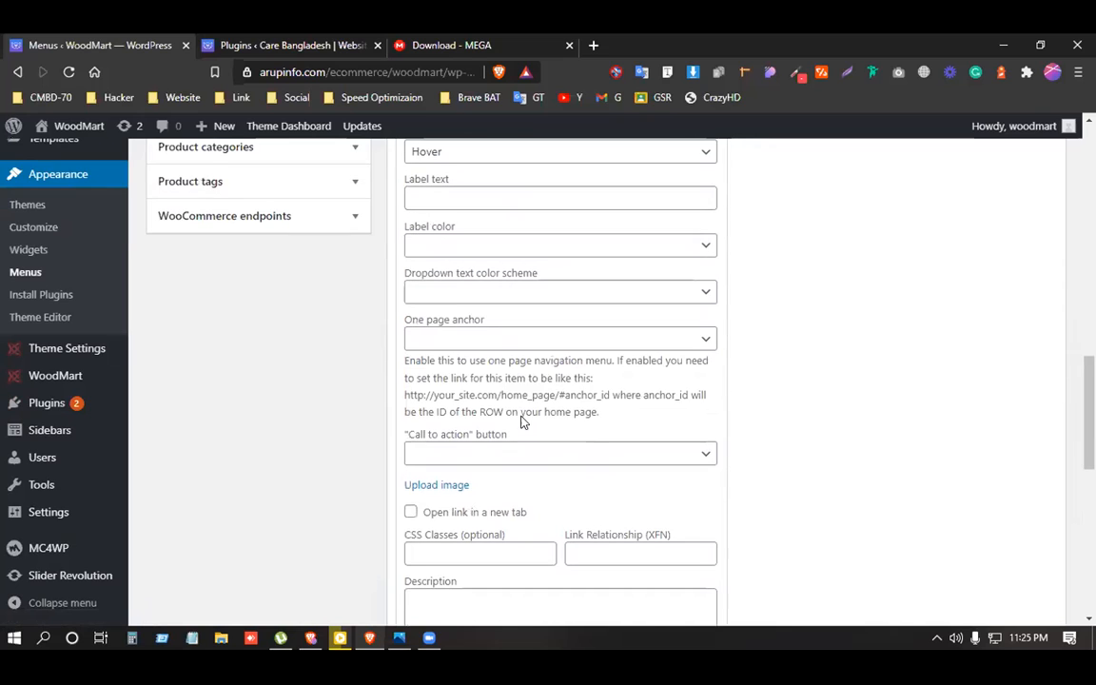
scroll(520, 421, "down", 6)
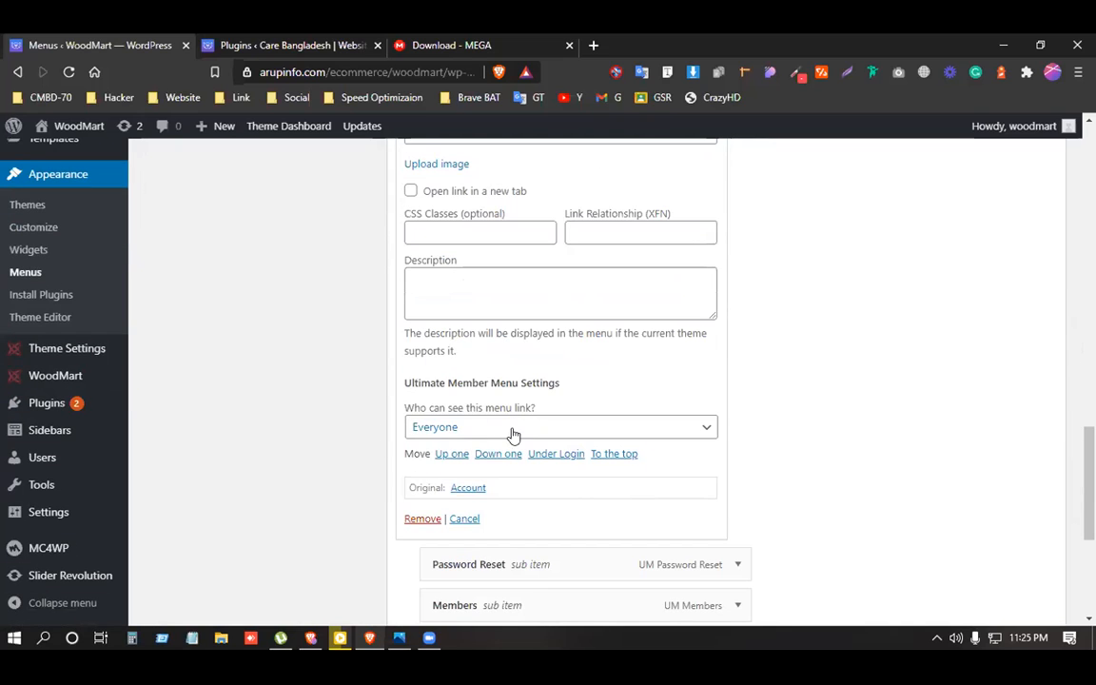
left_click(460, 433)
left_click(460, 433)
left_click(461, 433)
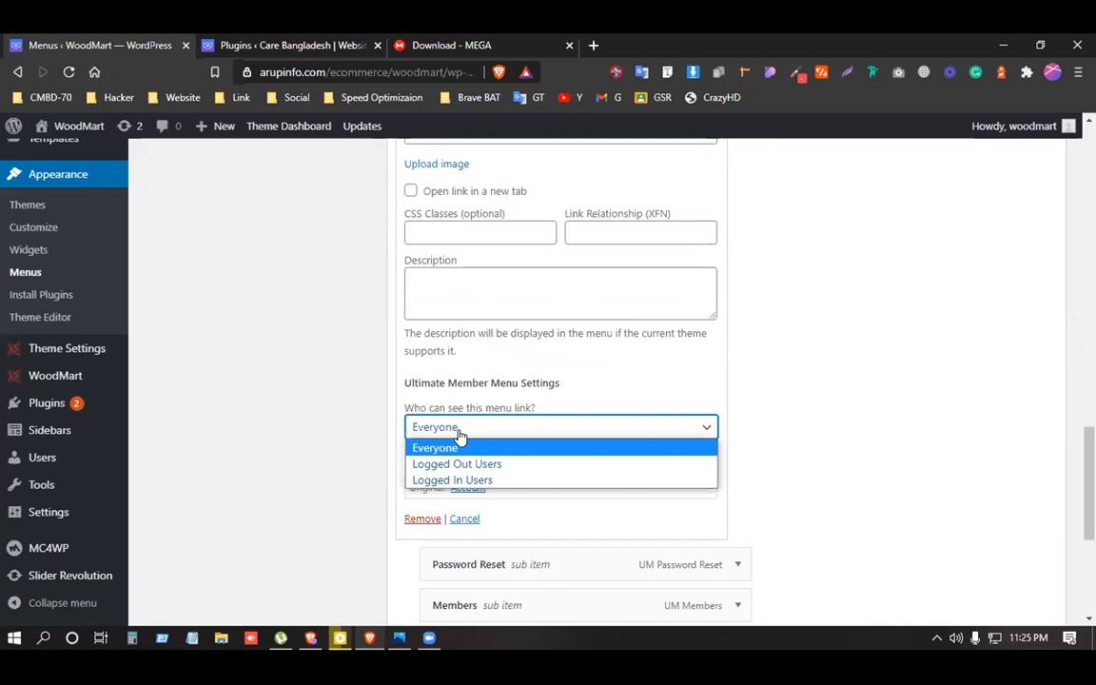
left_click(454, 480)
Set the Password Reset link's visibility to Logged In Users.
scroll(509, 431, "down", 2)
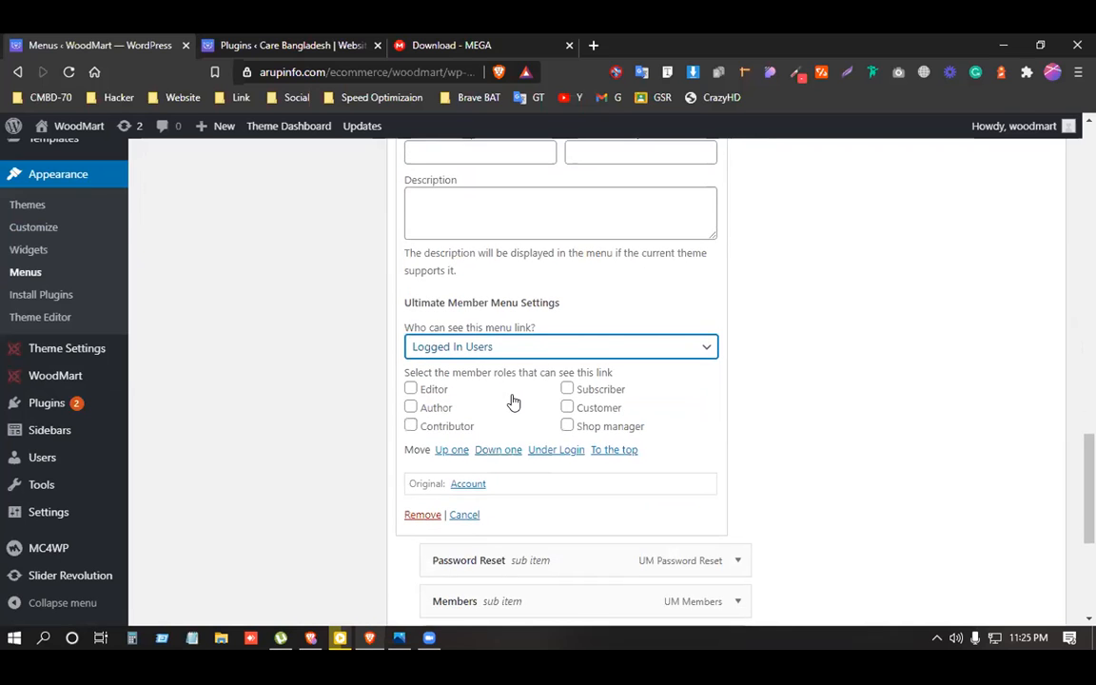
scroll(513, 401, "down", 2)
scroll(716, 465, "down", 4)
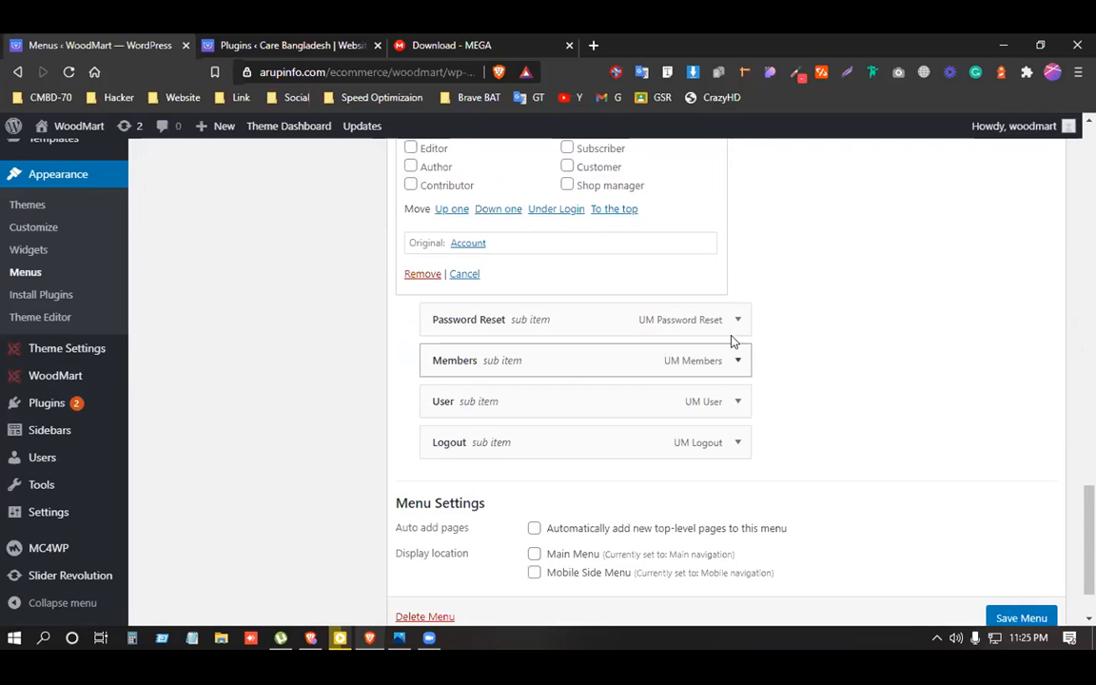
left_click(736, 322)
scroll(567, 447, "down", 4)
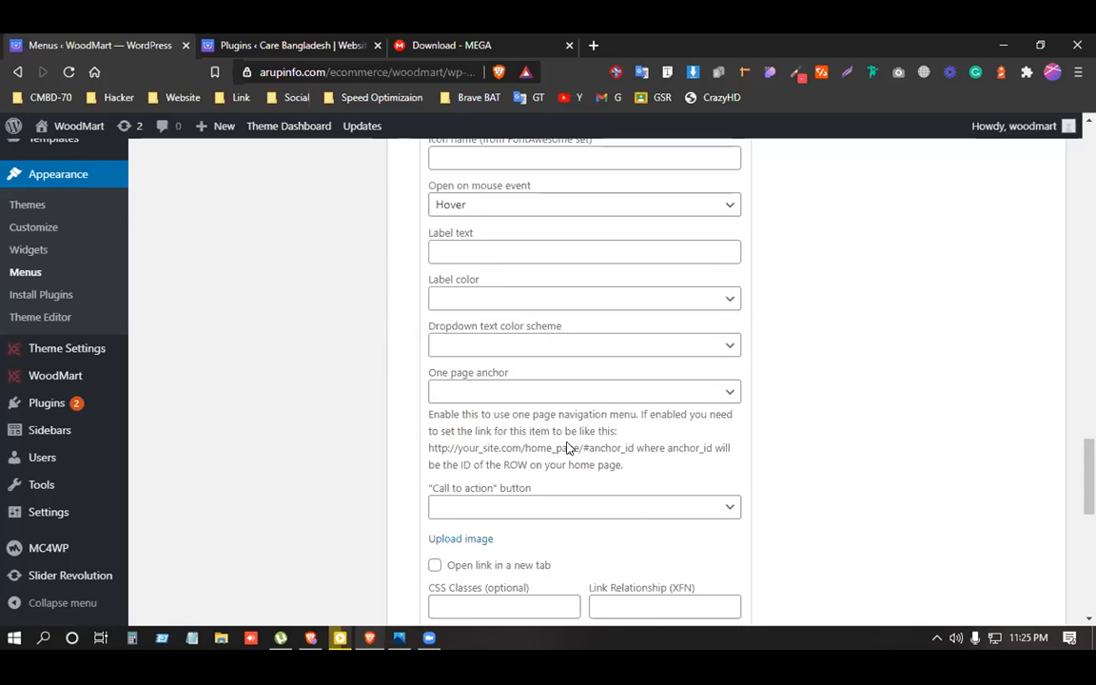
scroll(567, 447, "down", 1)
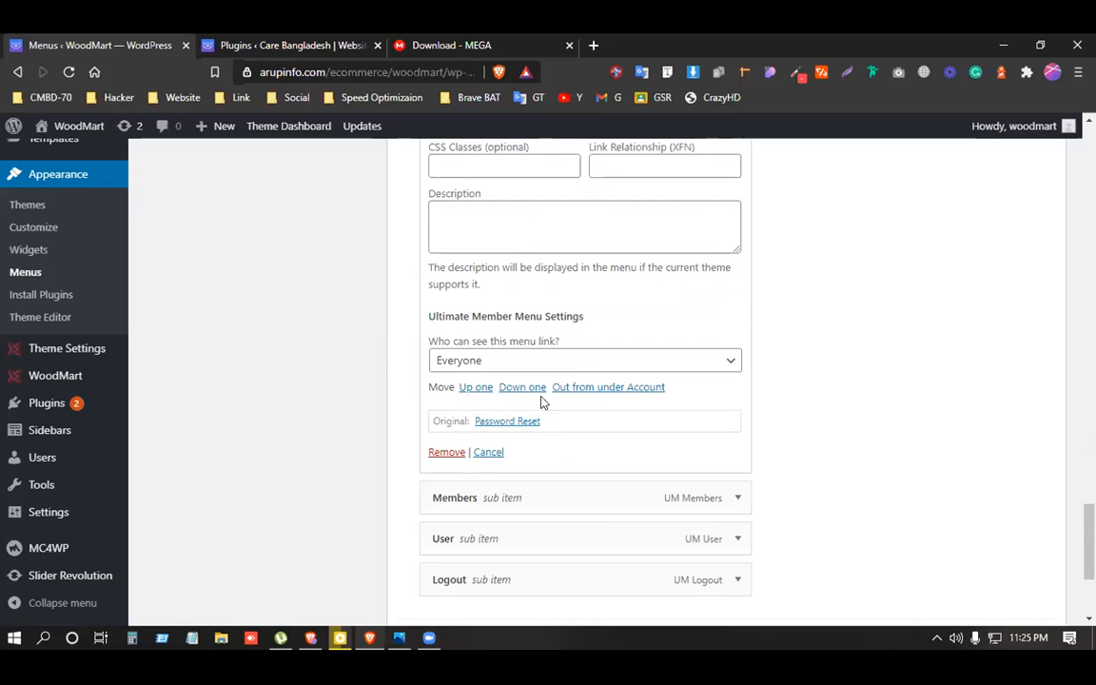
scroll(545, 397, "up", 1)
left_click(565, 445)
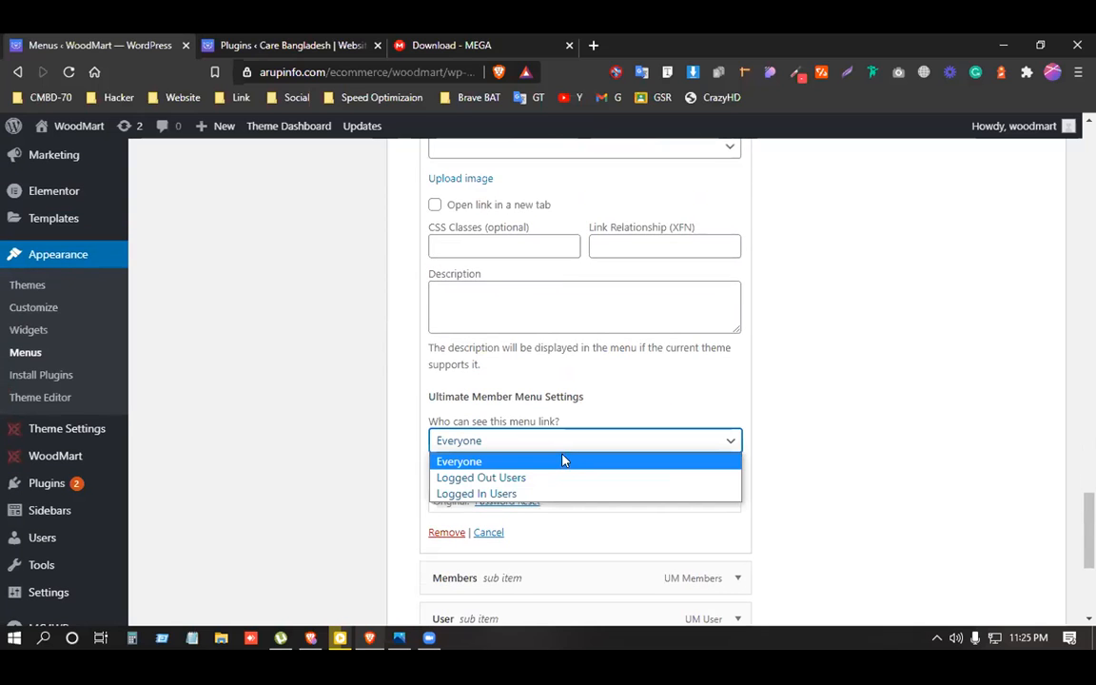
left_click(504, 493)
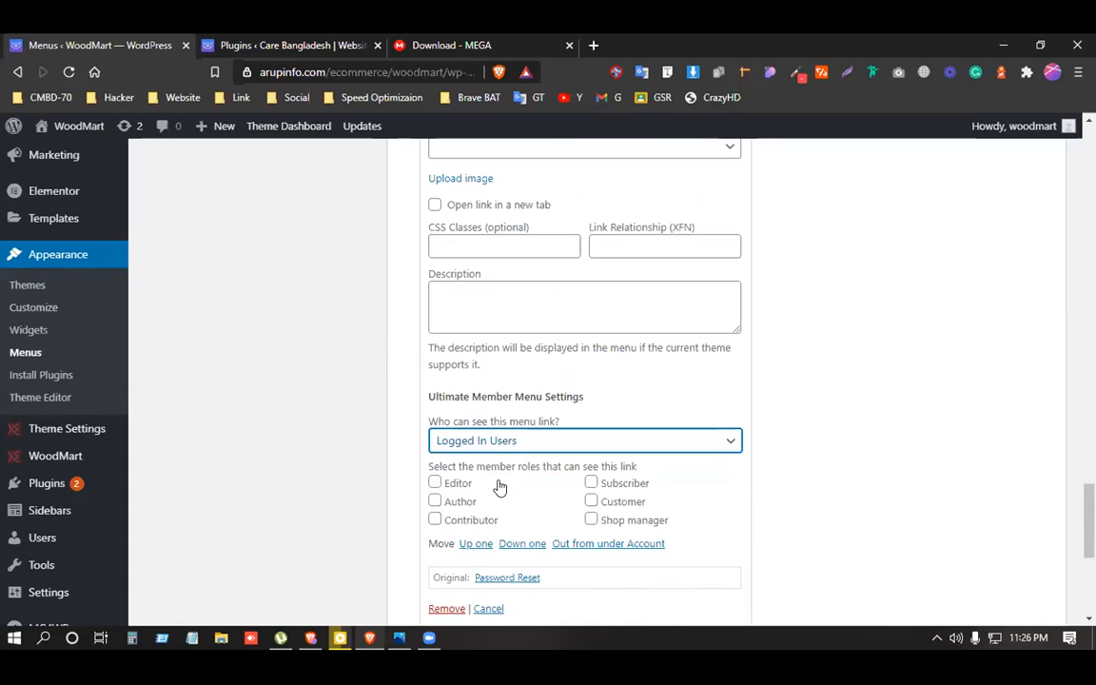
Set the Members link's visibility to Logged In Users.
scroll(559, 495, "down", 4)
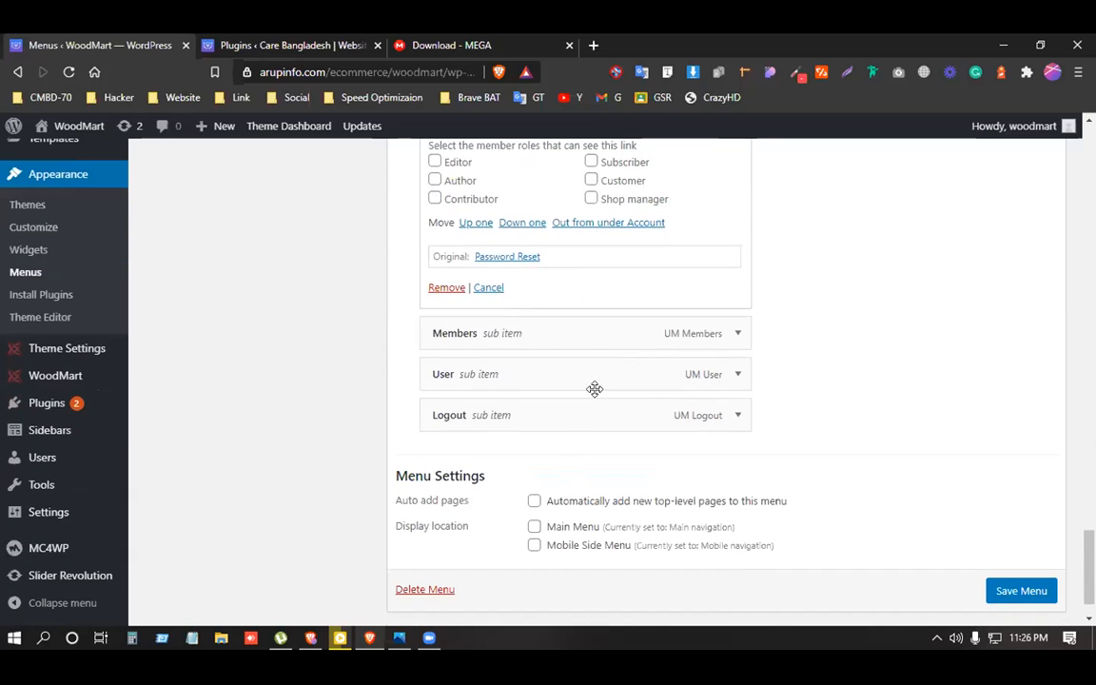
left_click(723, 342)
scroll(514, 440, "down", 12)
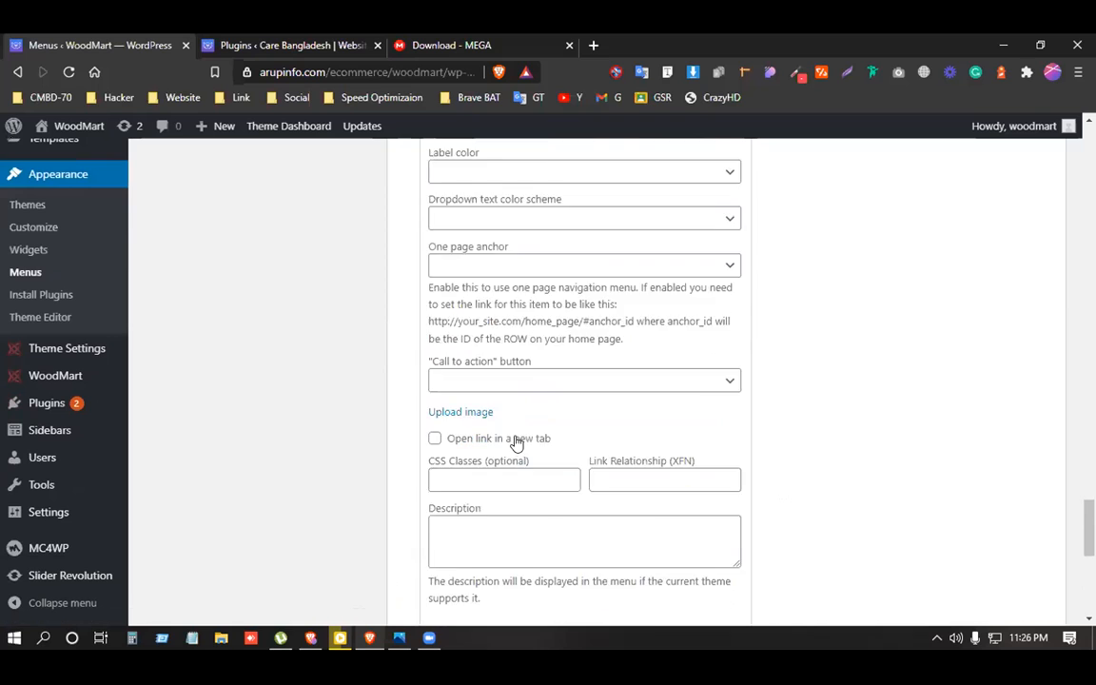
scroll(517, 443, "down", 2)
scroll(516, 442, "up", 3)
left_click(501, 408)
left_click(504, 460)
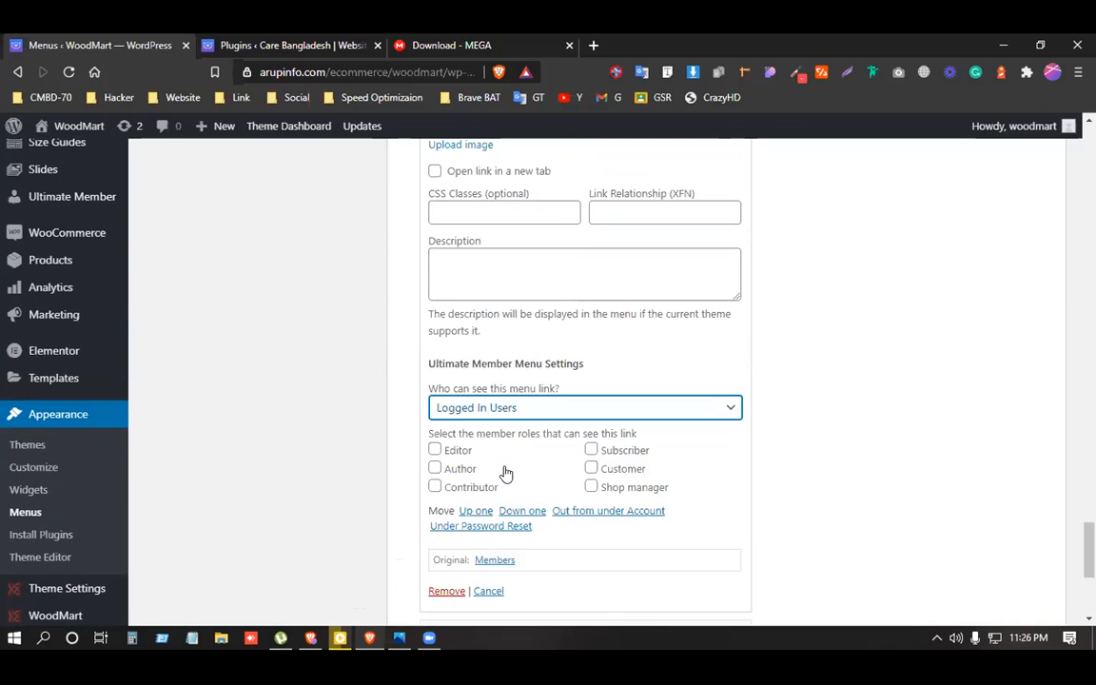
Set the User link's visibility to Logged In Users.
scroll(617, 472, "down", 3)
left_click(717, 403)
scroll(590, 457, "down", 10)
left_click(523, 356)
scroll(525, 419, "down", 2)
scroll(521, 437, "up", 2)
left_click(513, 381)
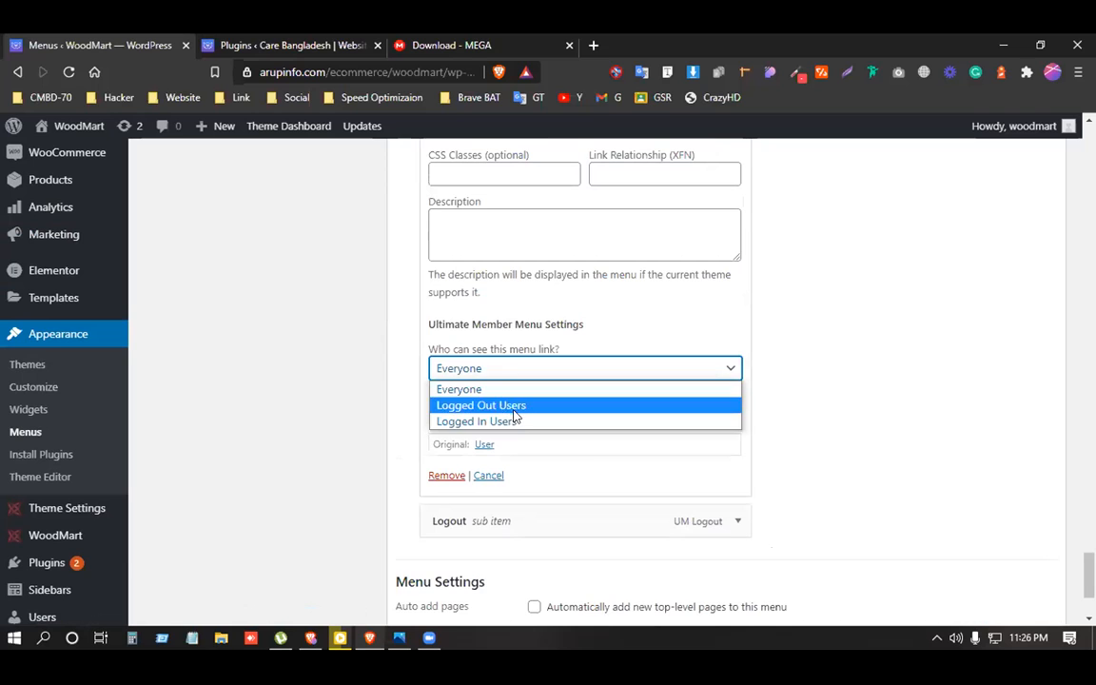
left_click(444, 420)
Set the Logout link's visibility to Logged In Users.
scroll(565, 428, "down", 1)
scroll(565, 428, "down", 3)
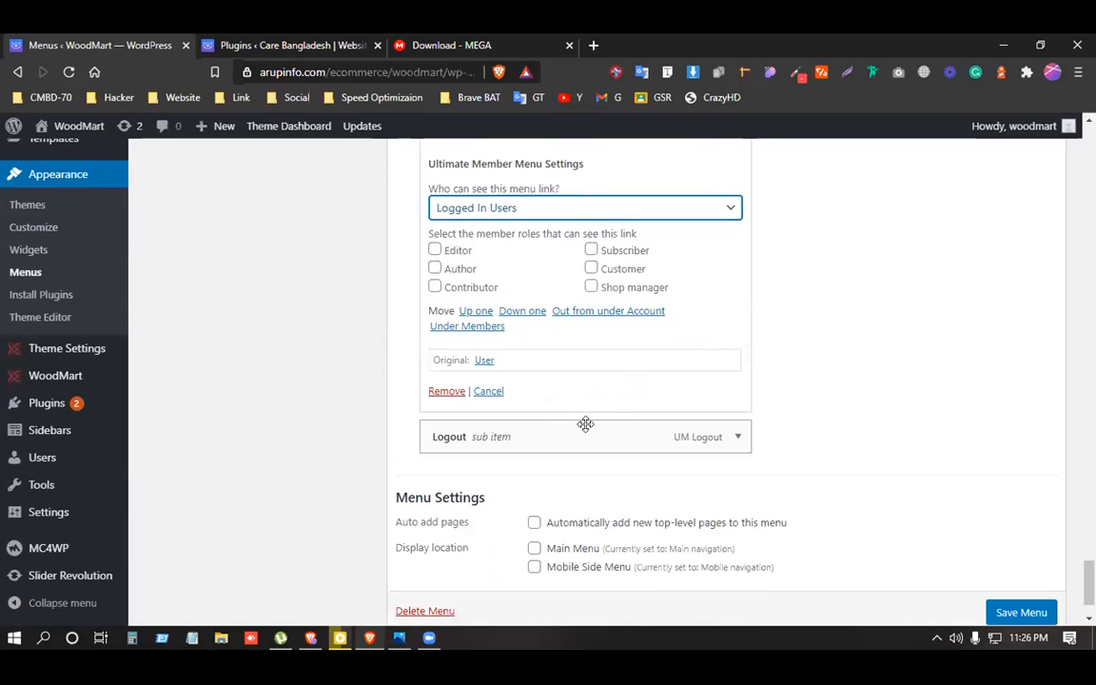
left_click(739, 436)
scroll(535, 459, "down", 1)
scroll(535, 459, "down", 8)
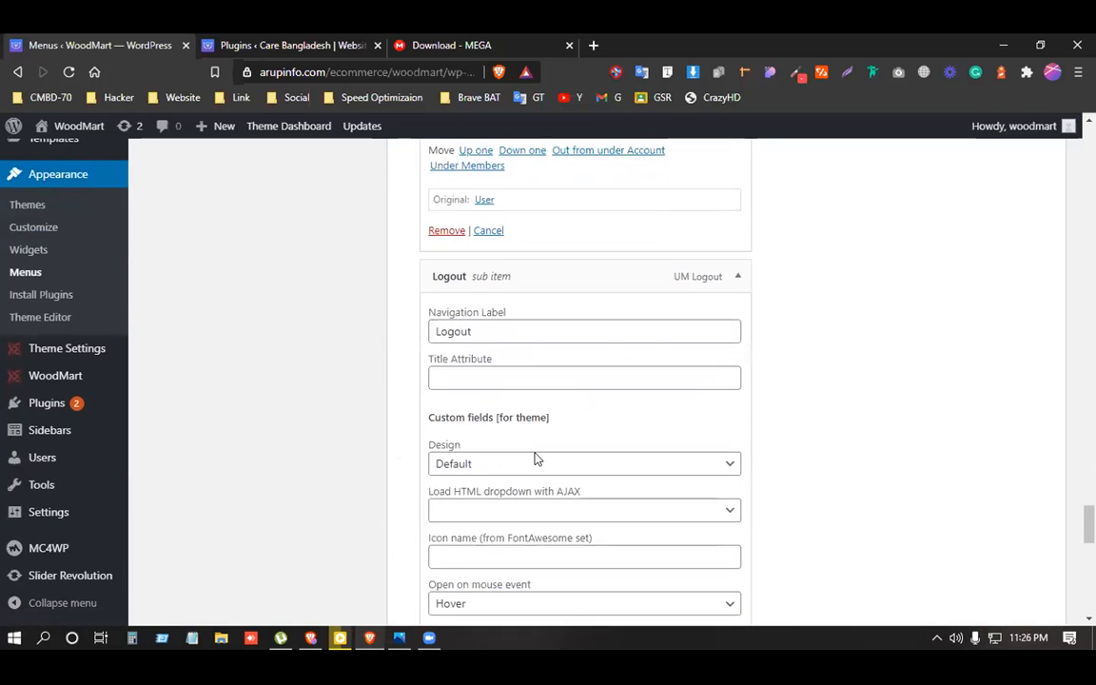
scroll(534, 459, "down", 3)
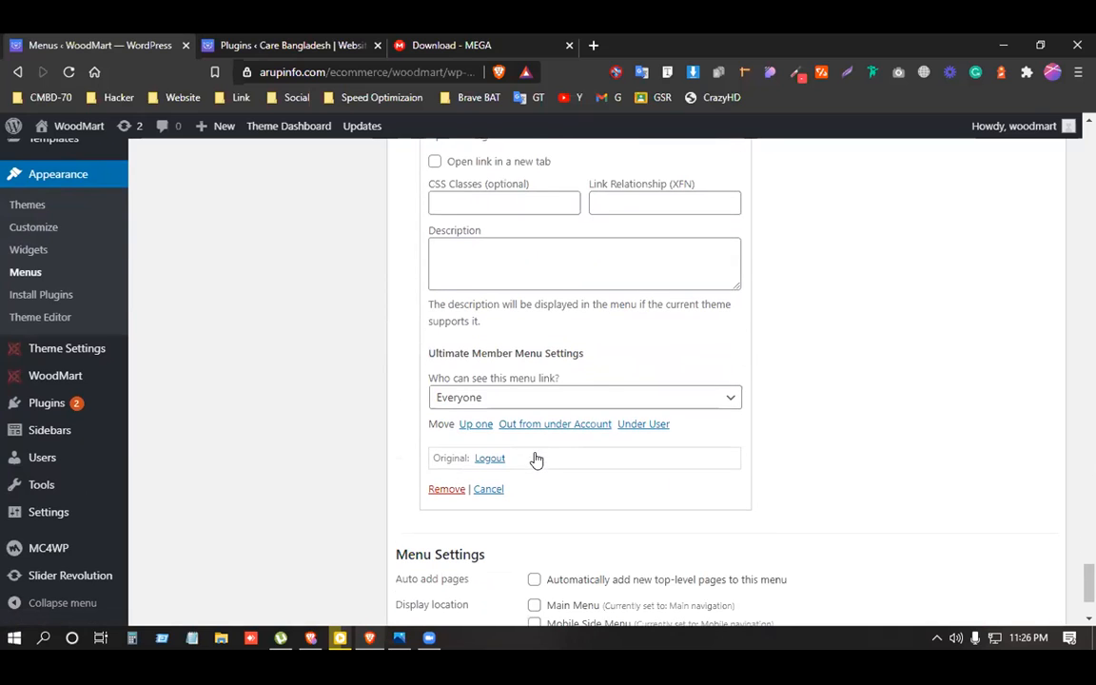
left_click(524, 398)
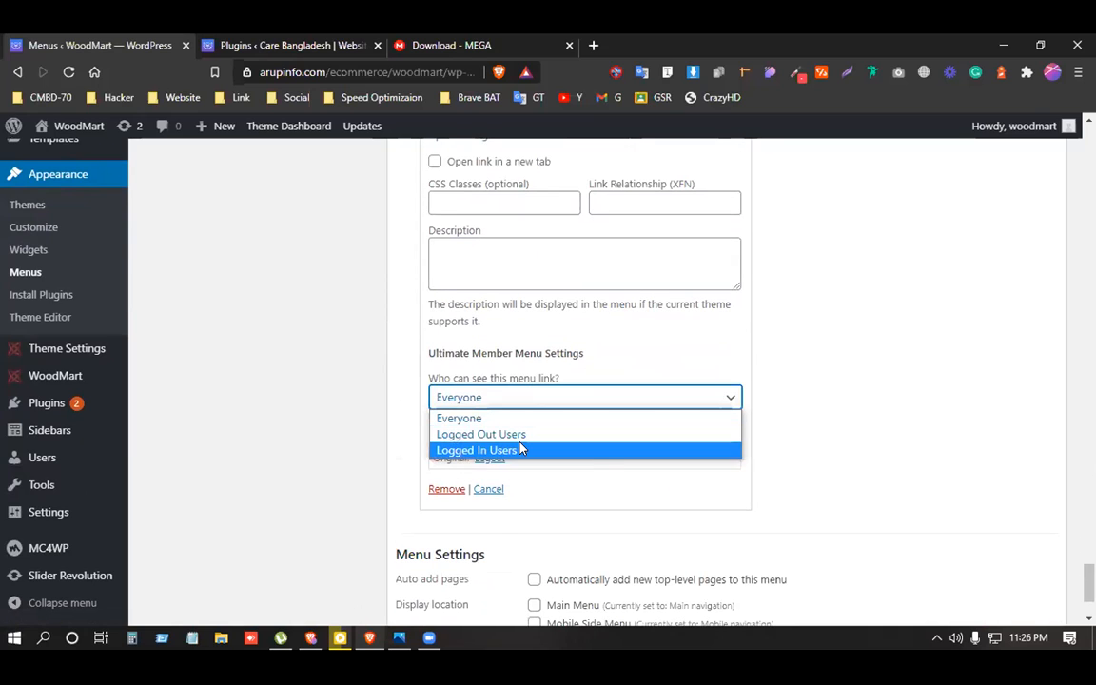
left_click(518, 450)
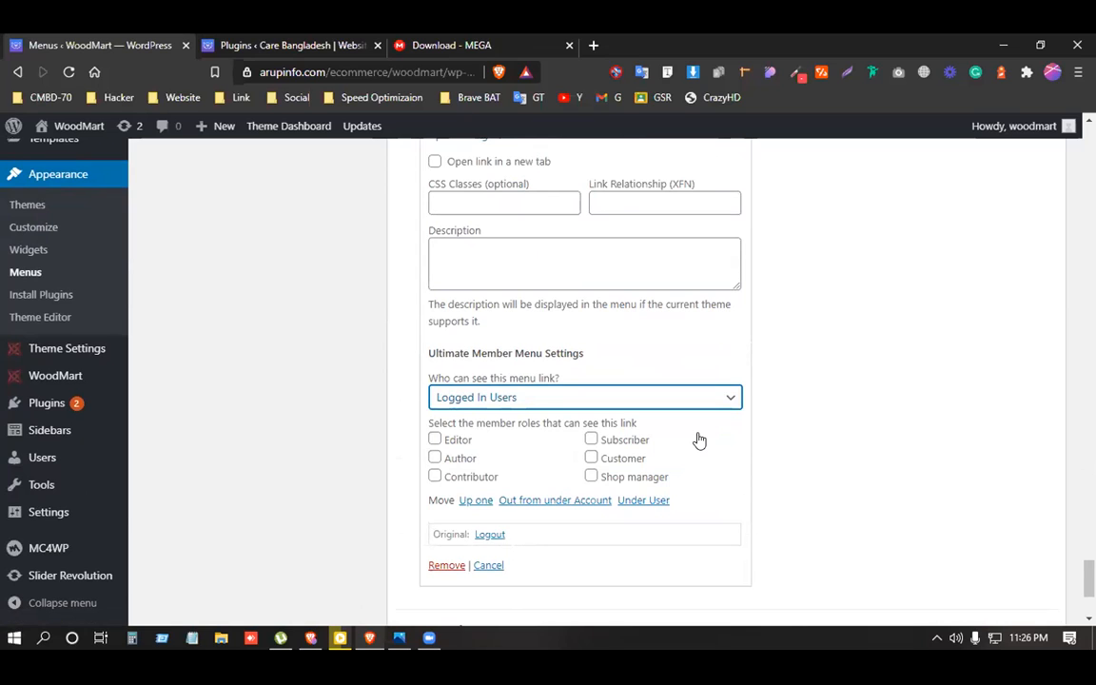
scroll(698, 440, "down", 3)
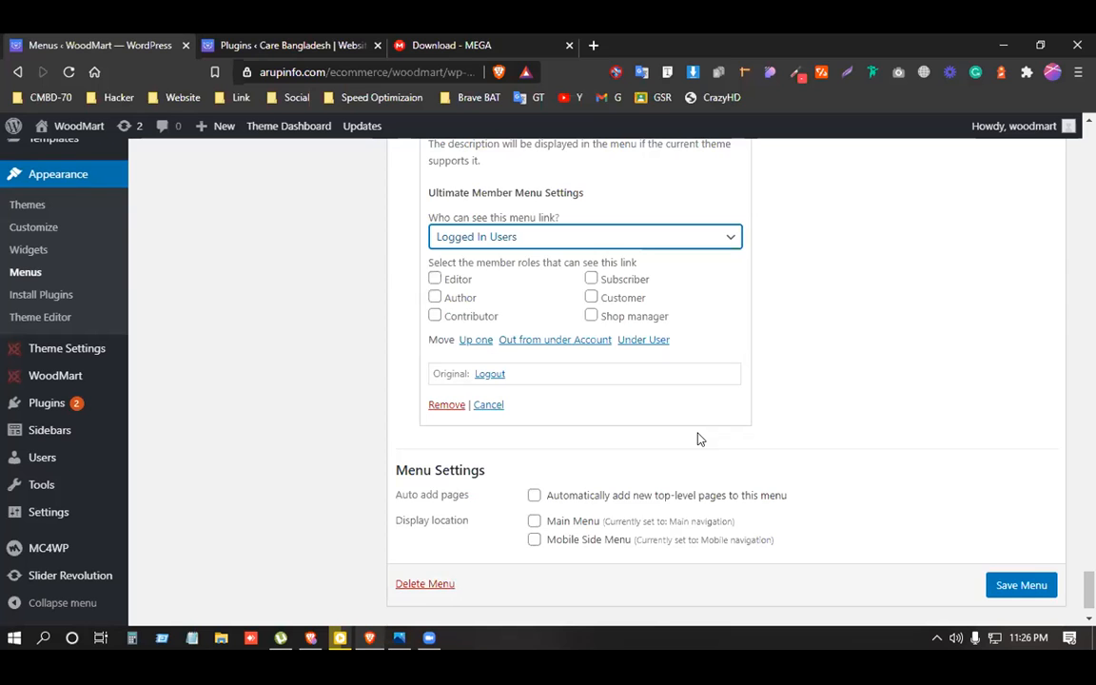
Collapse the expanded Account, Password Reset, Members, User and Logout item panels.
scroll(698, 439, "up", 6)
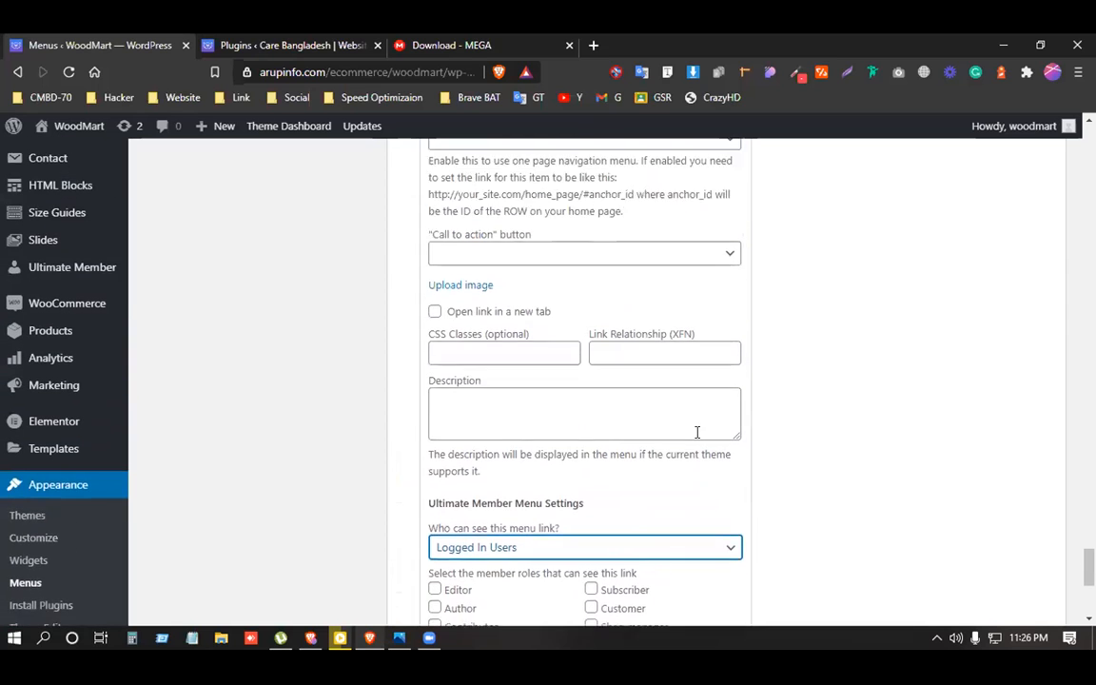
scroll(697, 436, "down", 3)
scroll(698, 440, "down", 3)
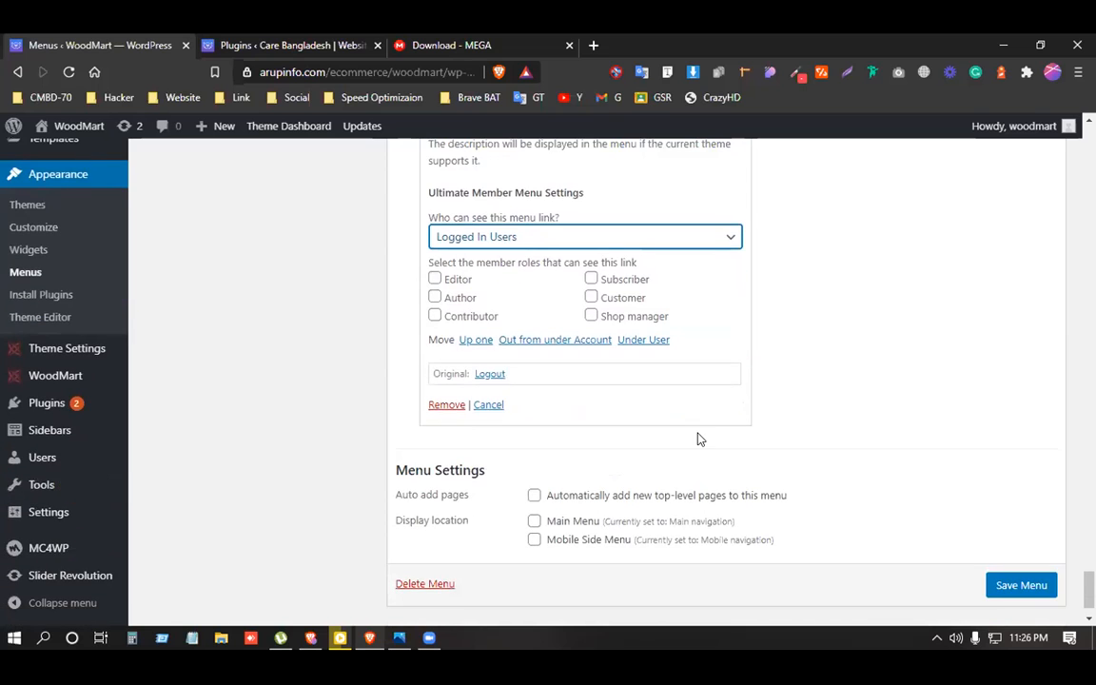
scroll(698, 439, "up", 15)
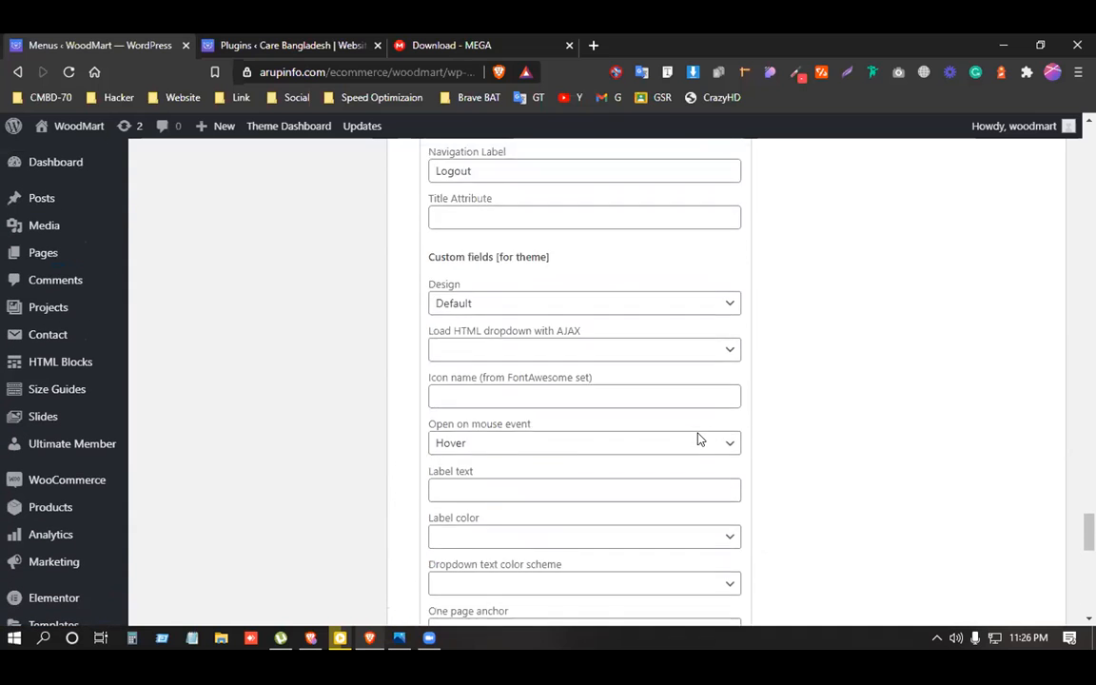
scroll(697, 439, "up", 14)
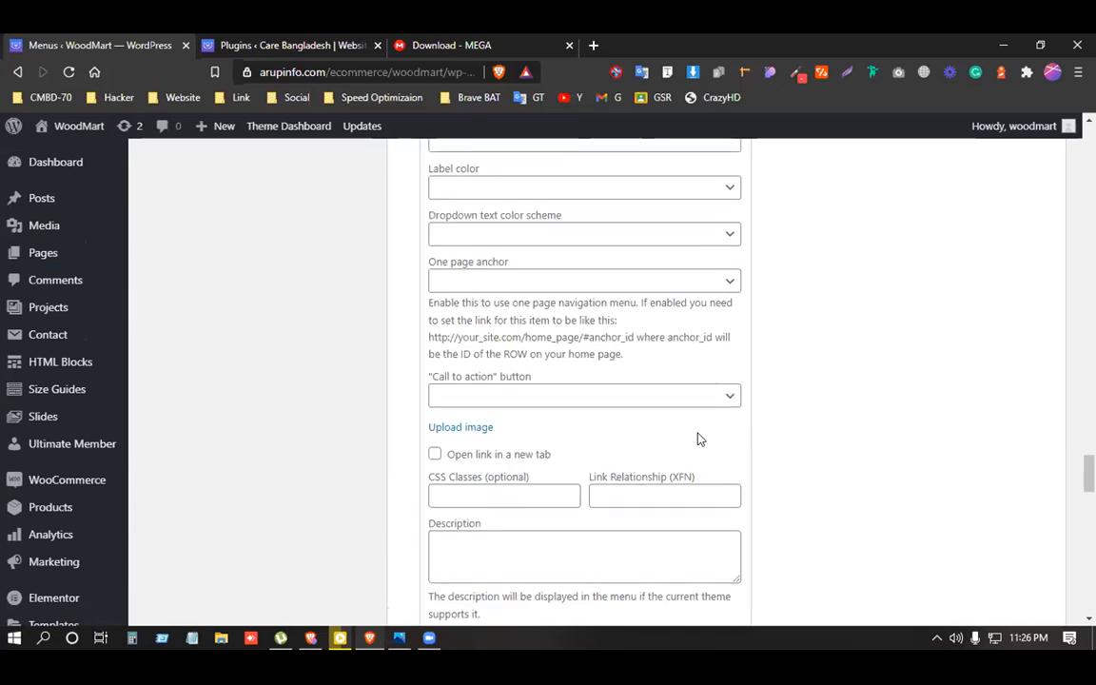
scroll(698, 438, "up", 10)
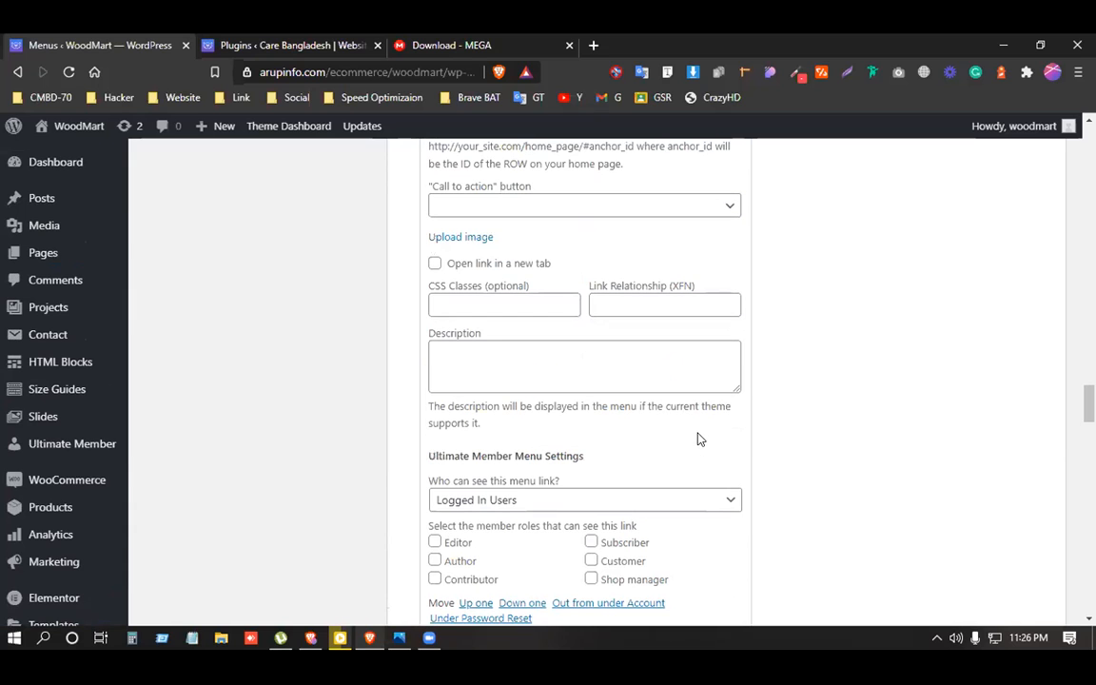
scroll(697, 438, "up", 9)
scroll(697, 439, "down", 10)
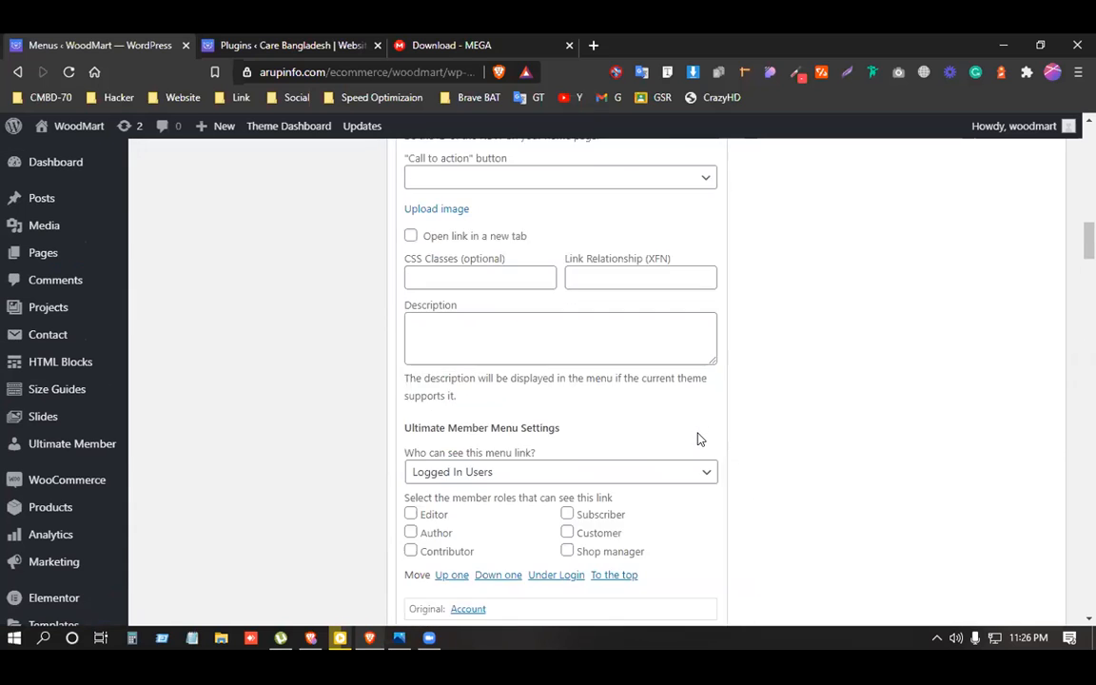
scroll(697, 439, "up", 3)
scroll(694, 437, "down", 3)
scroll(694, 438, "up", 3)
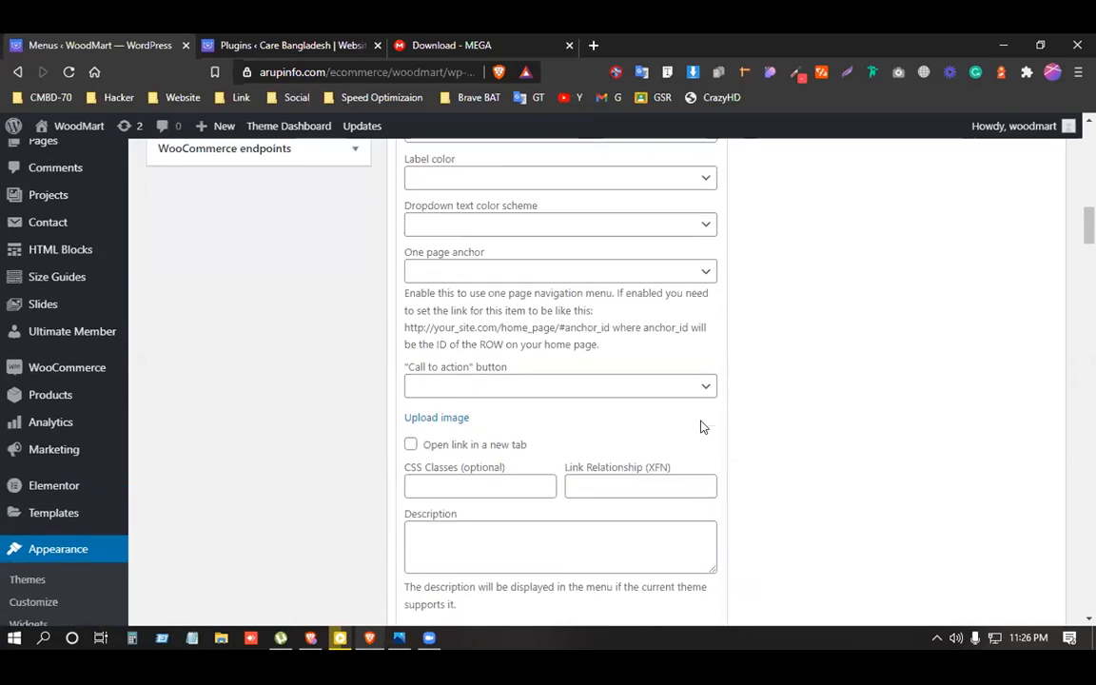
scroll(702, 425, "up", 6)
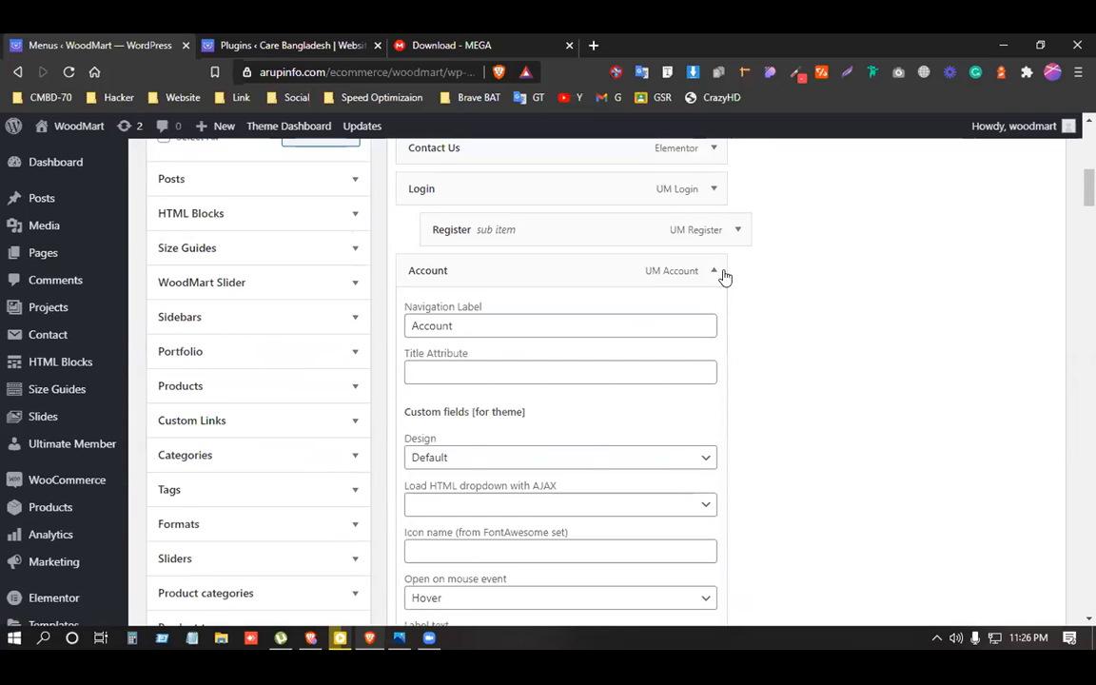
left_click(713, 272)
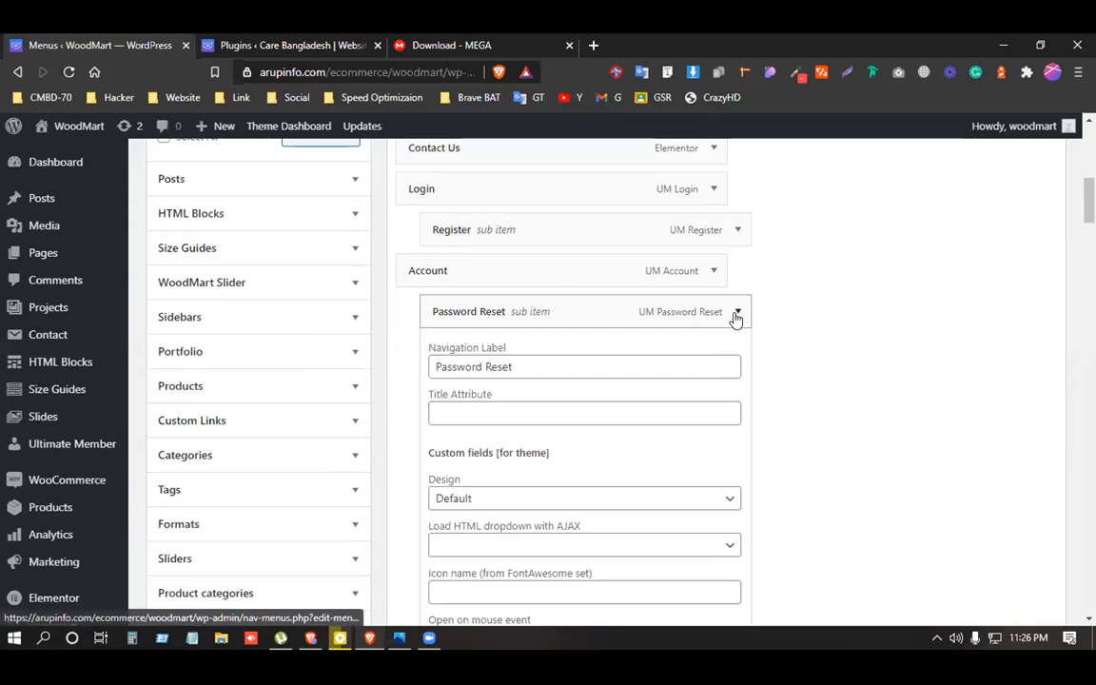
left_click(736, 314)
left_click(729, 352)
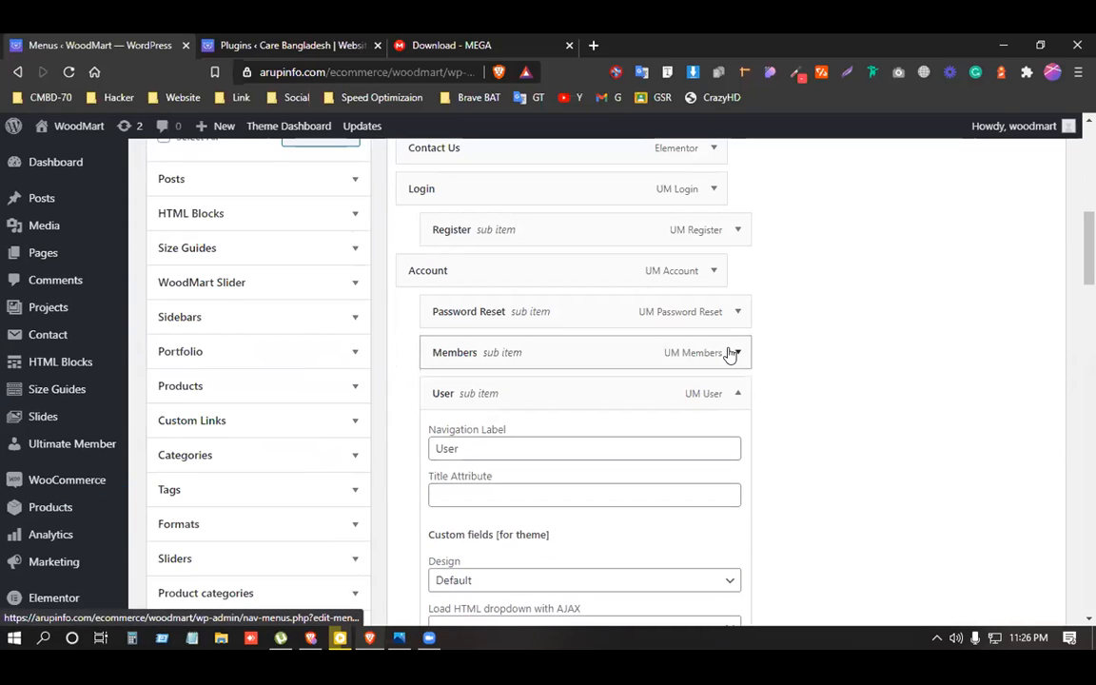
left_click(736, 394)
scroll(736, 388, "down", 1)
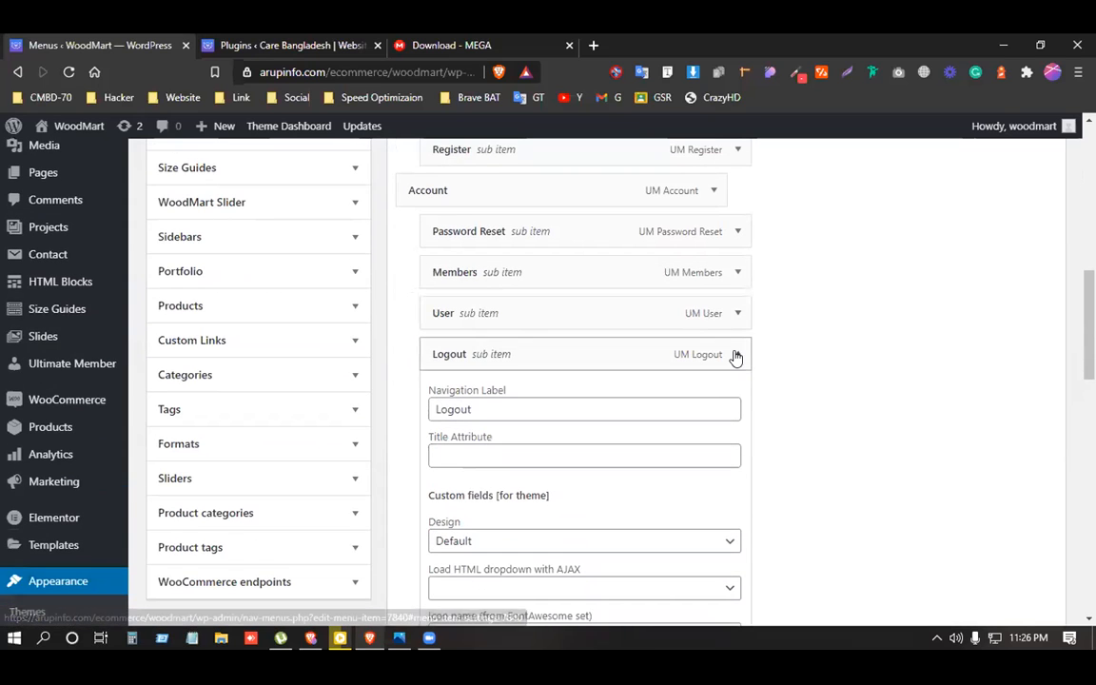
left_click(737, 354)
scroll(732, 355, "up", 1)
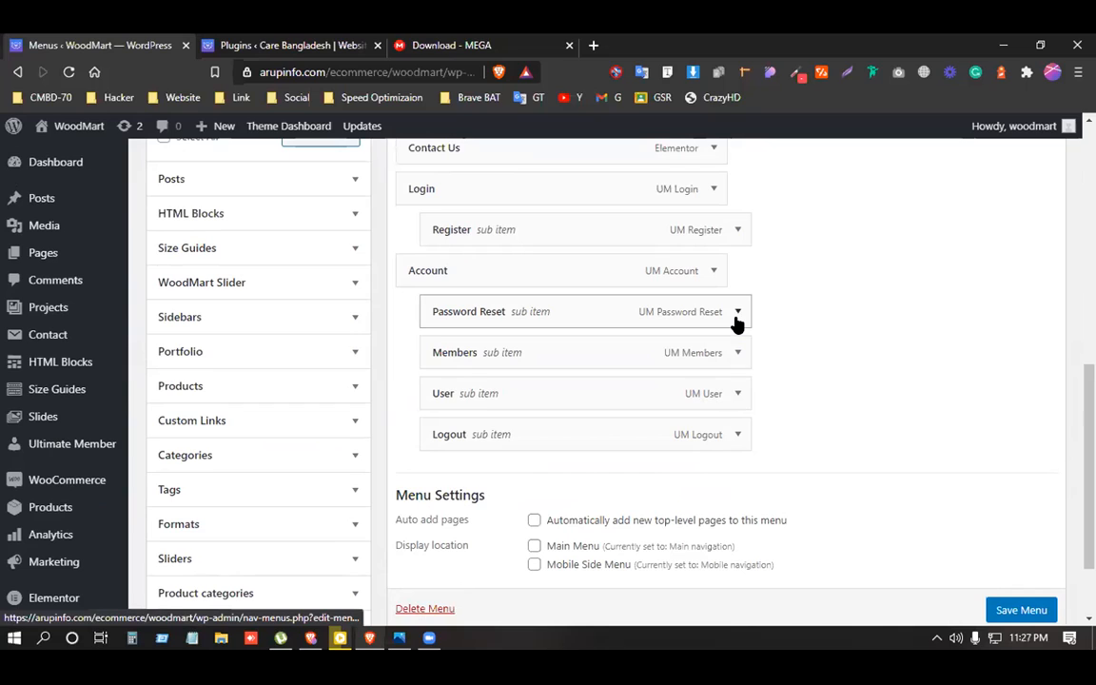
Check that the Logout item is visible only to logged-in users.
left_click(738, 434)
scroll(611, 513, "down", 15)
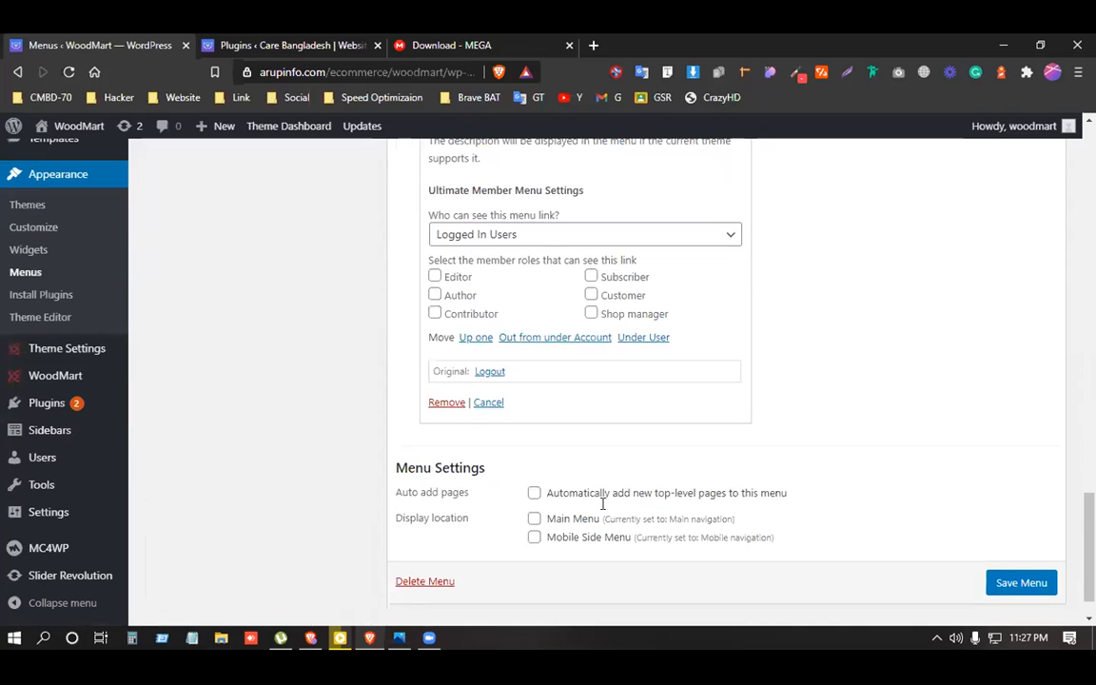
scroll(581, 489, "up", 2)
scroll(542, 428, "up", 1)
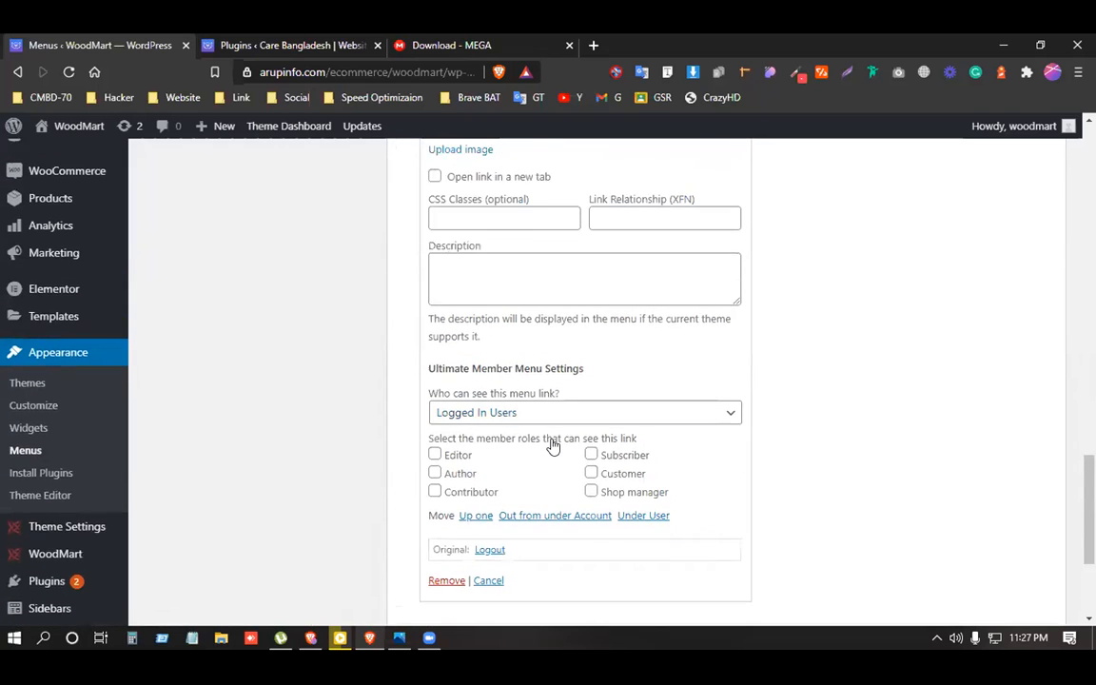
scroll(553, 445, "up", 12)
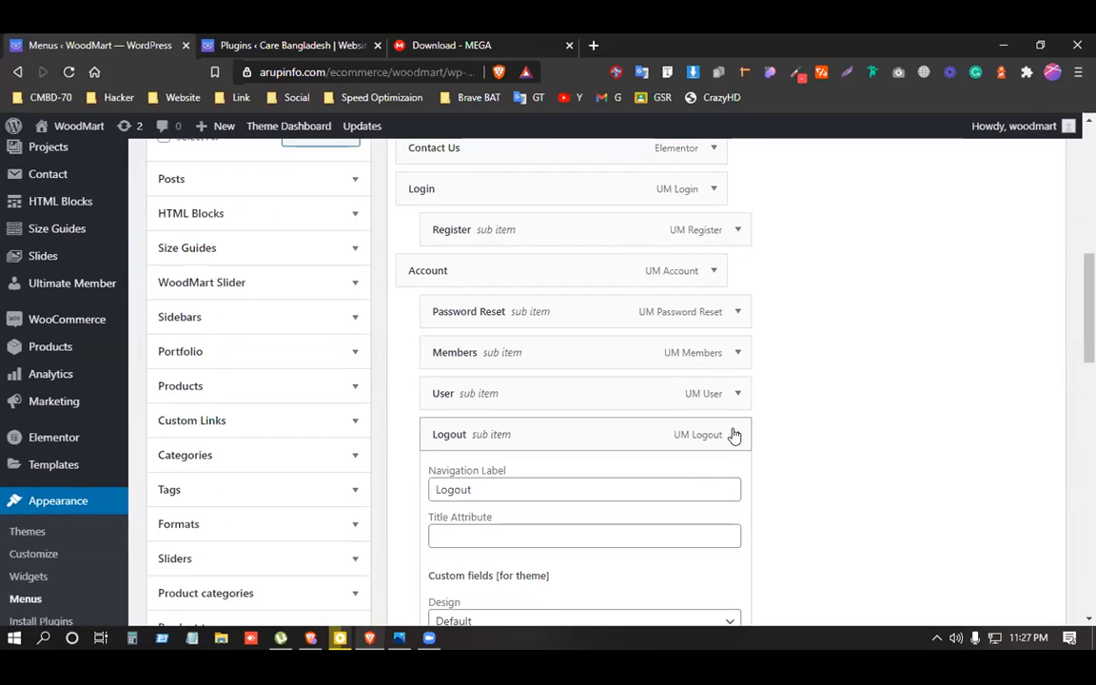
left_click(732, 435)
scroll(641, 428, "up", 1)
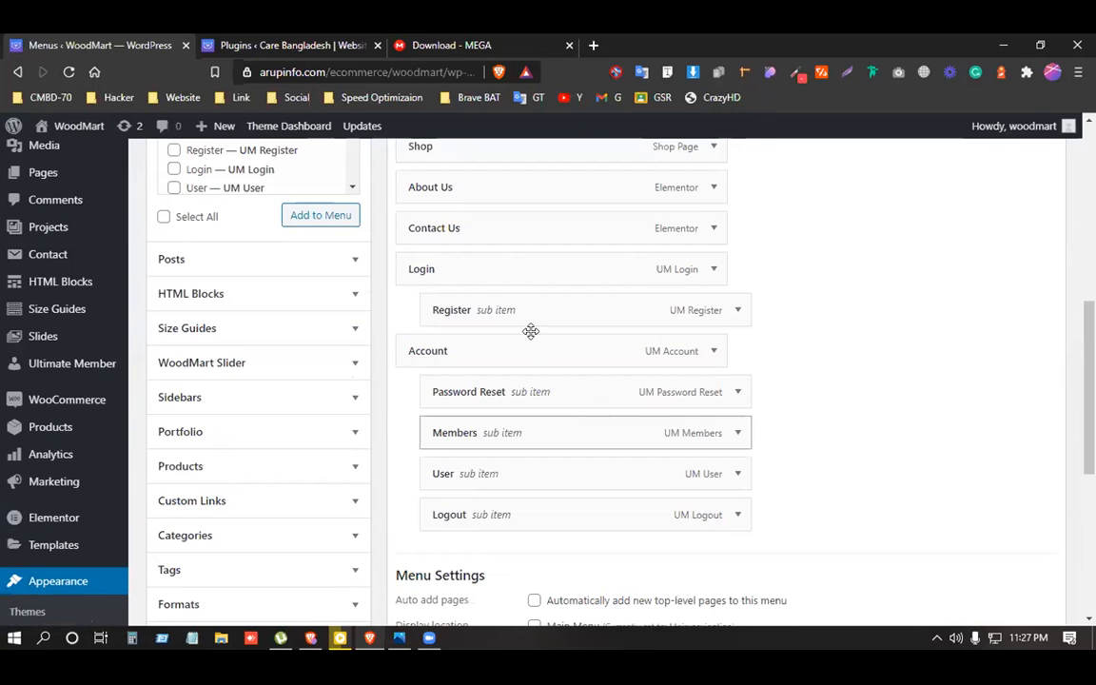
Confirm the Login item is visible to Everyone and save the menu.
left_click(713, 270)
scroll(624, 458, "down", 4)
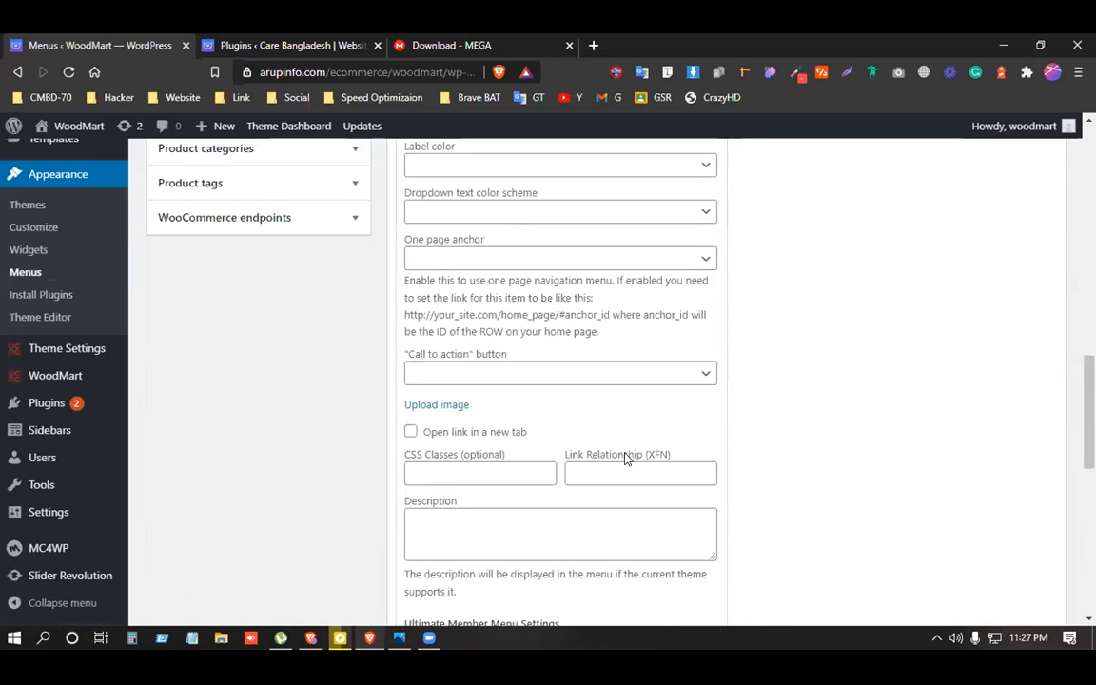
scroll(626, 457, "down", 5)
scroll(482, 377, "up", 1)
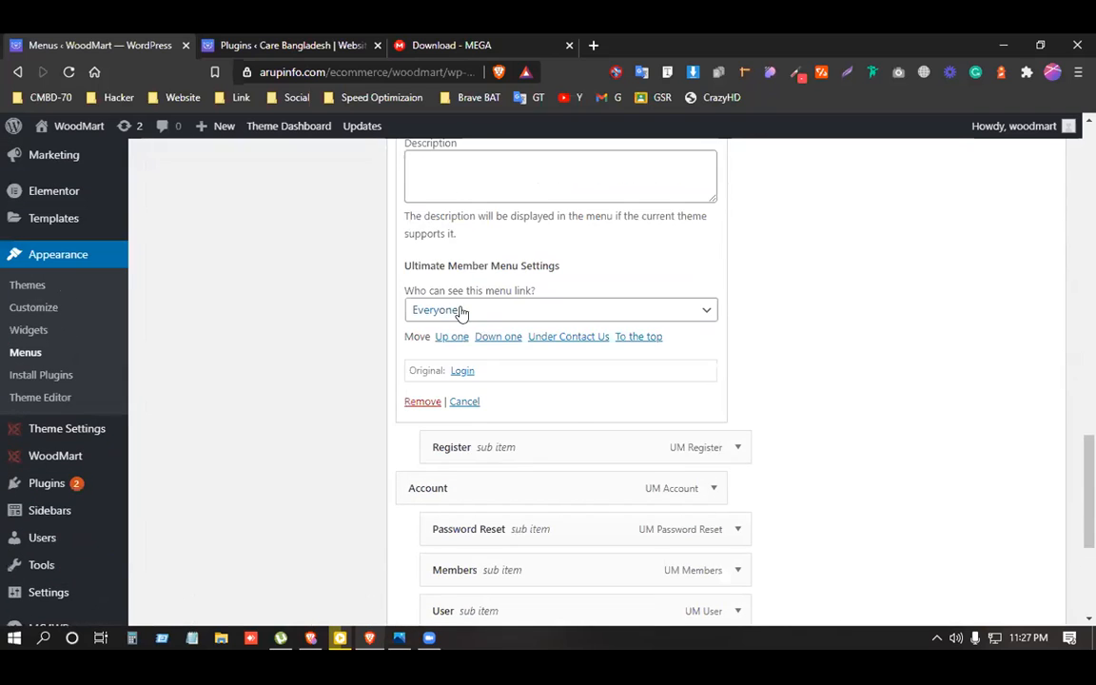
scroll(569, 445, "up", 5)
scroll(571, 449, "down", 4)
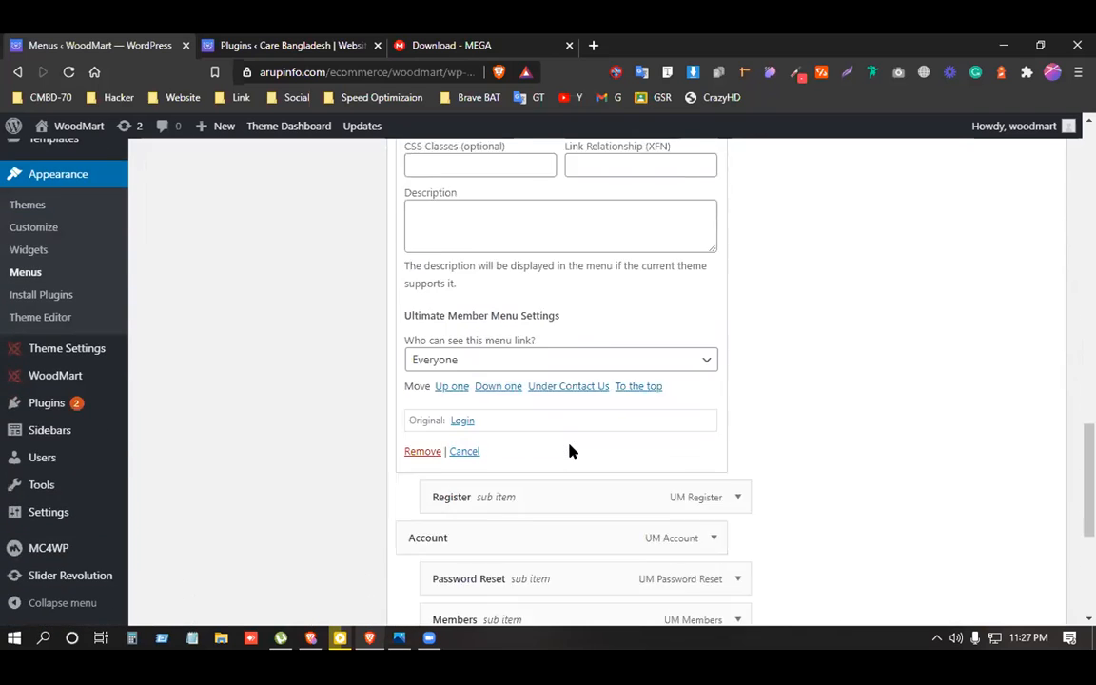
scroll(571, 450, "down", 3)
scroll(600, 352, "up", 2)
scroll(775, 462, "down", 2)
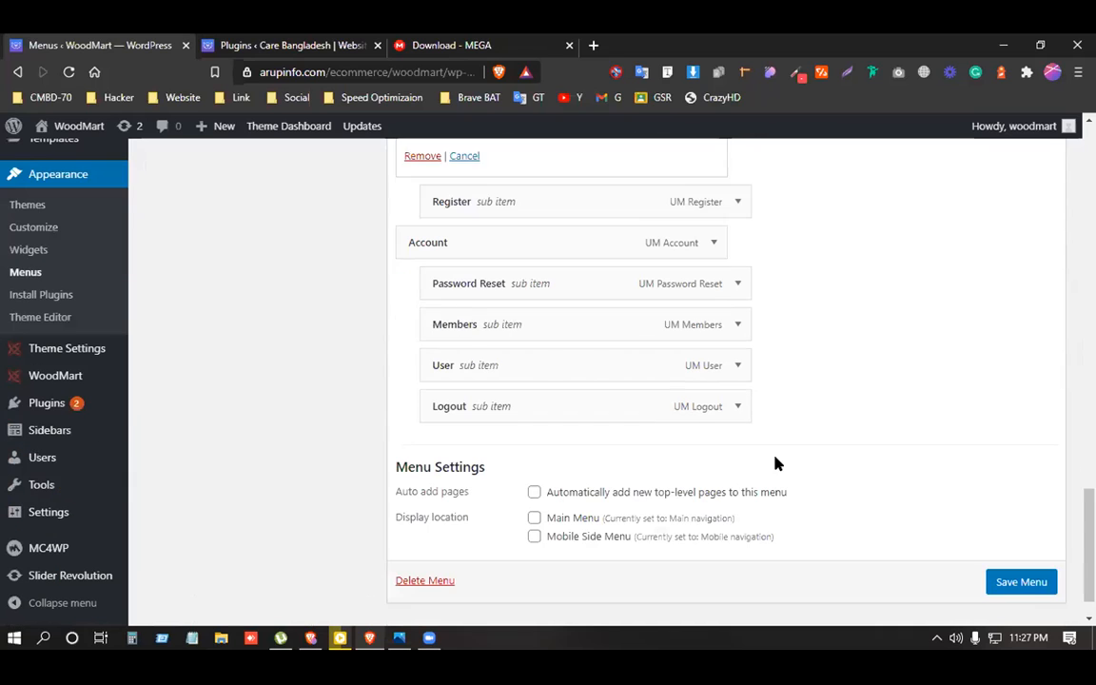
scroll(775, 463, "down", 1)
left_click(1008, 538)
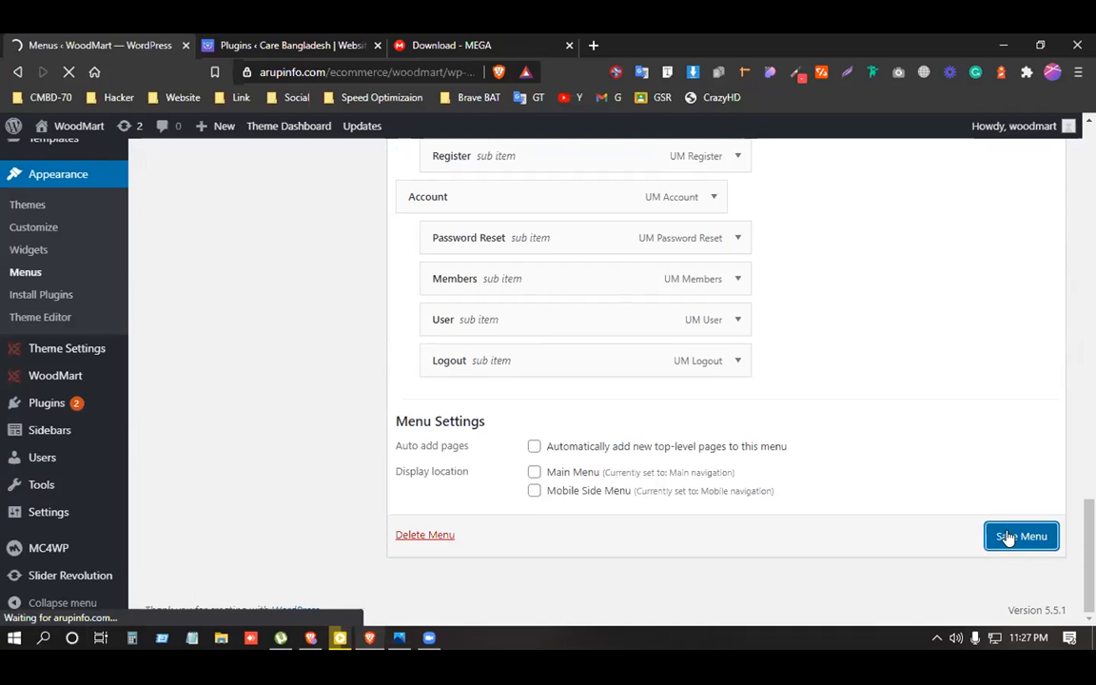
Save the Main navigation menu again from the bottom of the Menu structure.
scroll(552, 517, "down", 1)
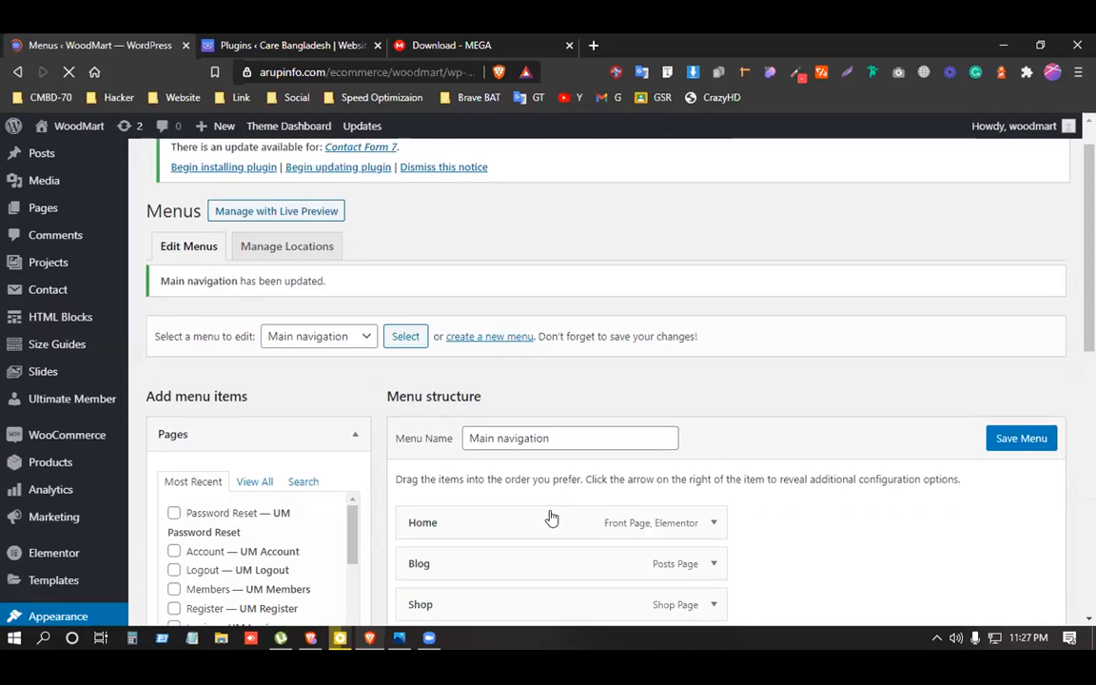
scroll(551, 518, "down", 5)
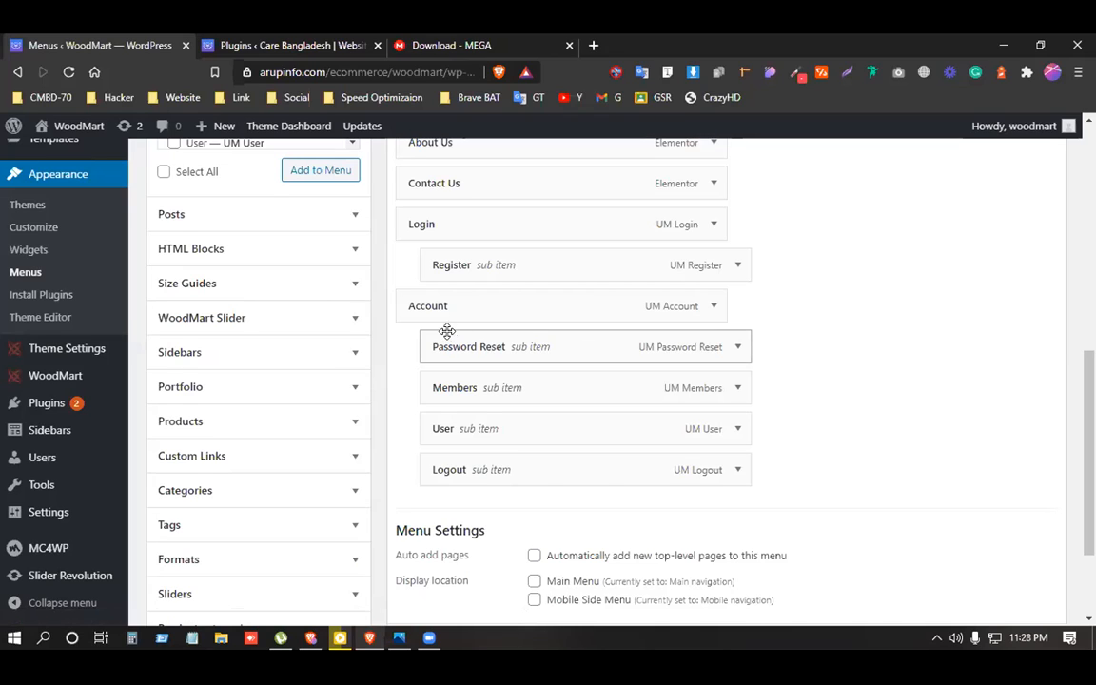
scroll(718, 519, "down", 3)
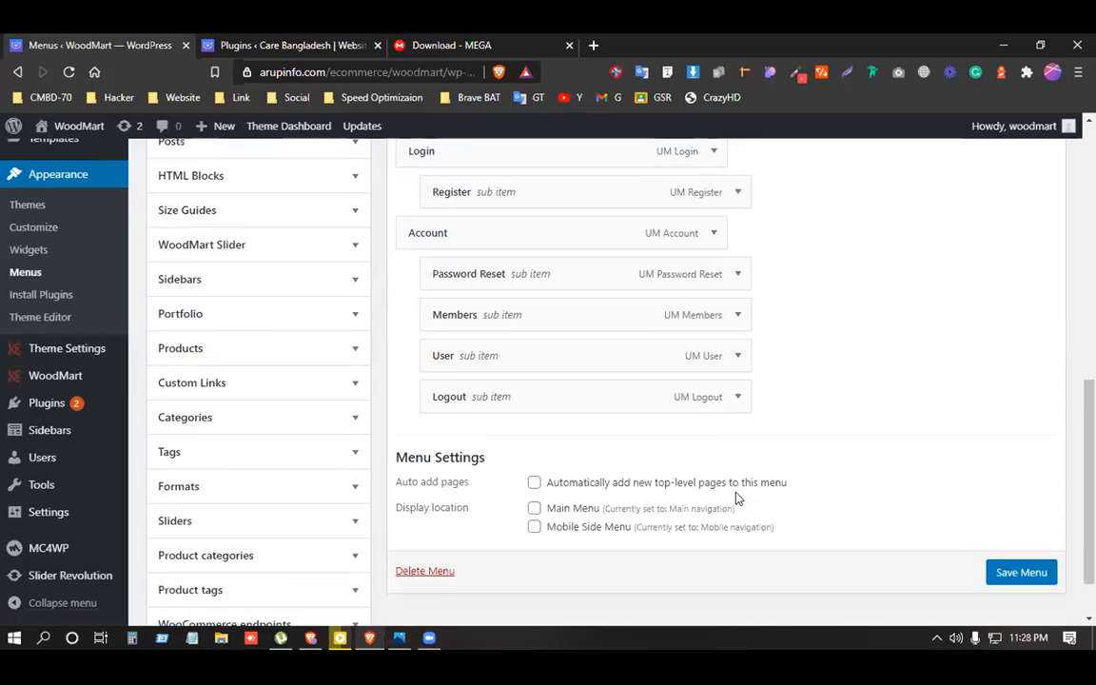
left_click(1021, 507)
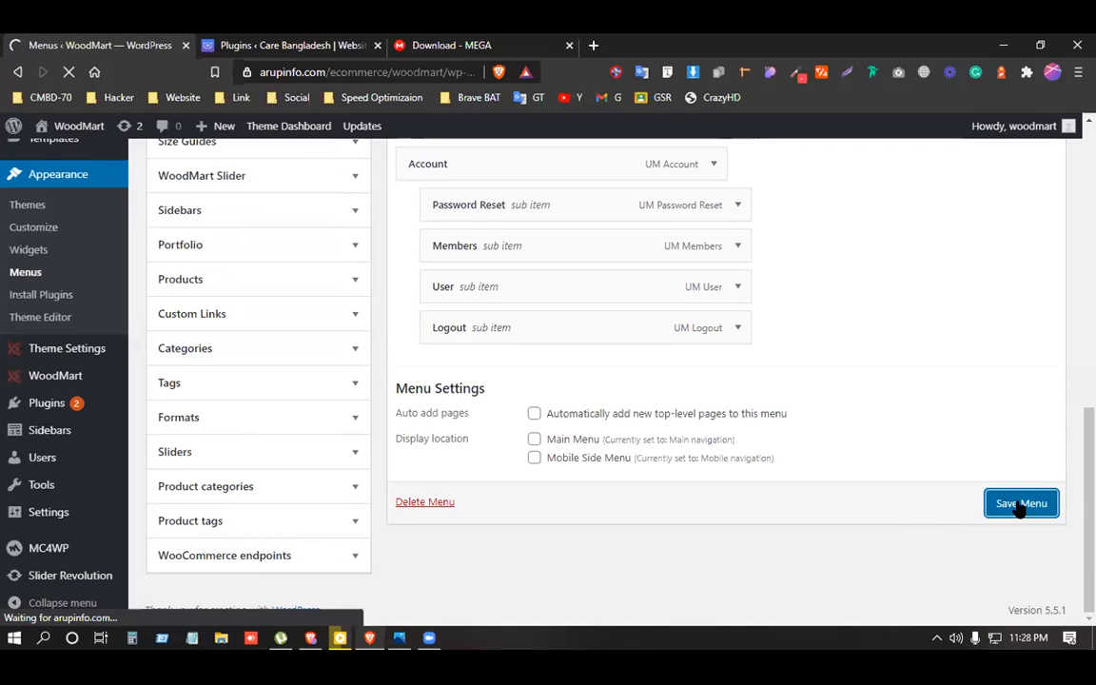
mouse_move(82, 138)
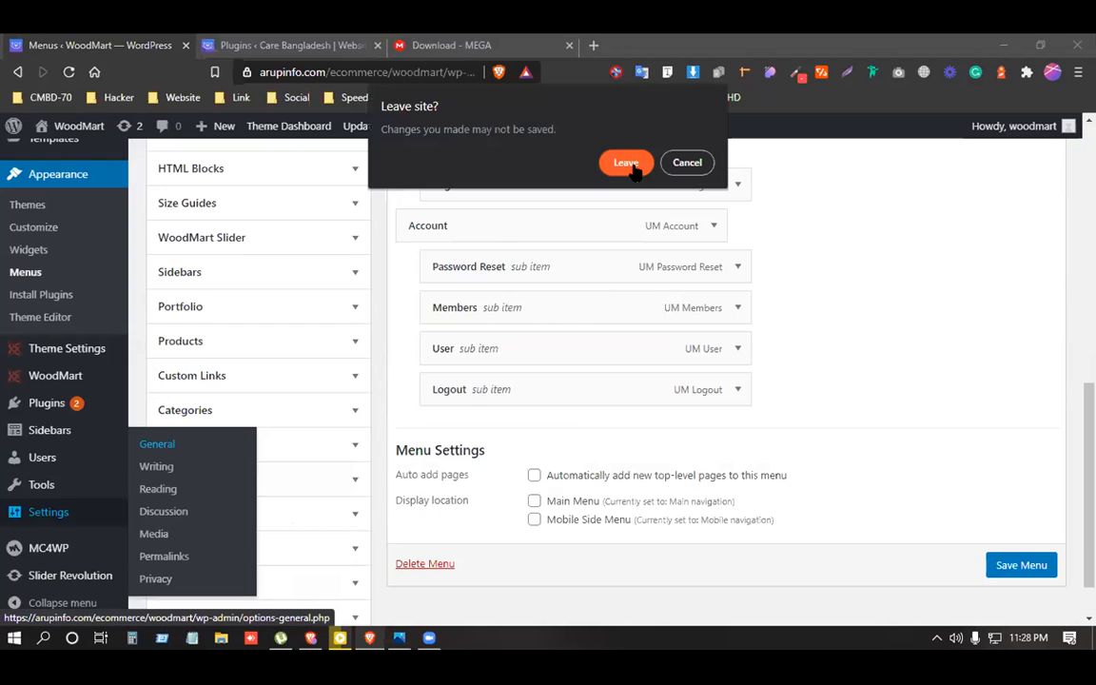
Leave the Menus page for Settings > General.
left_click(625, 164)
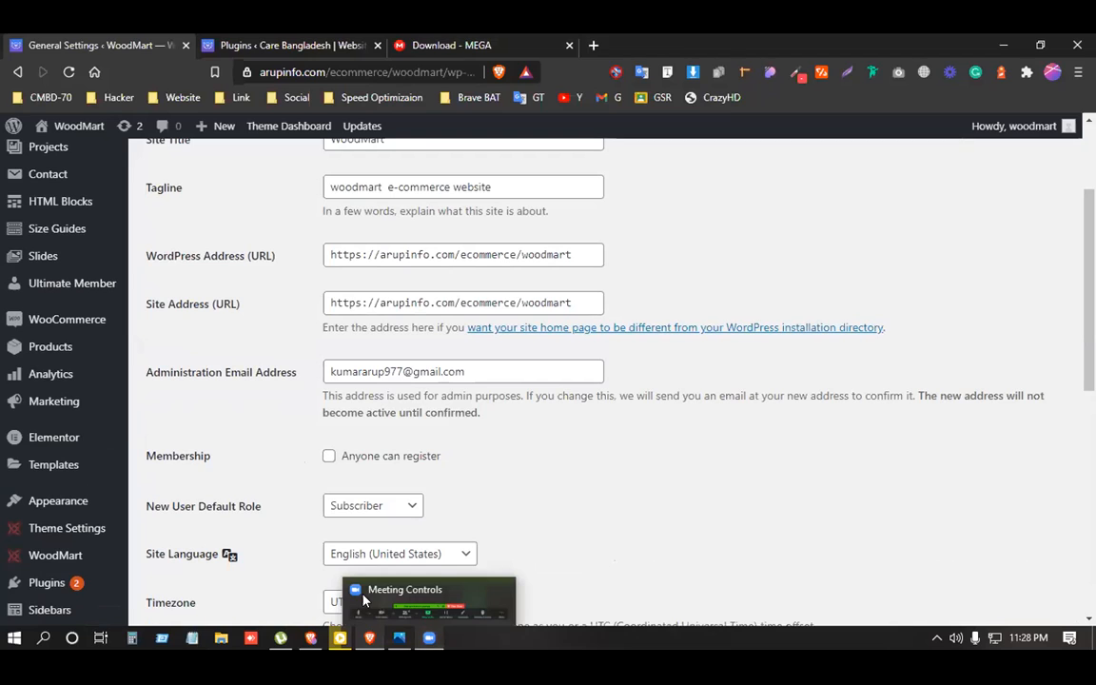
left_click(426, 644)
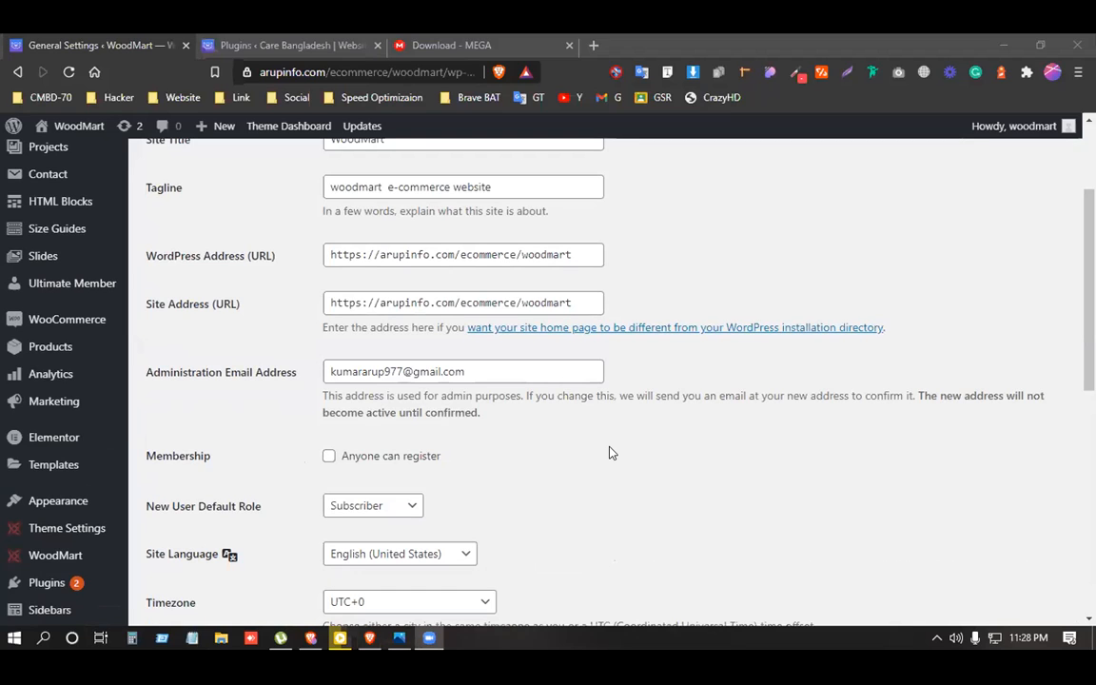
left_click(609, 447)
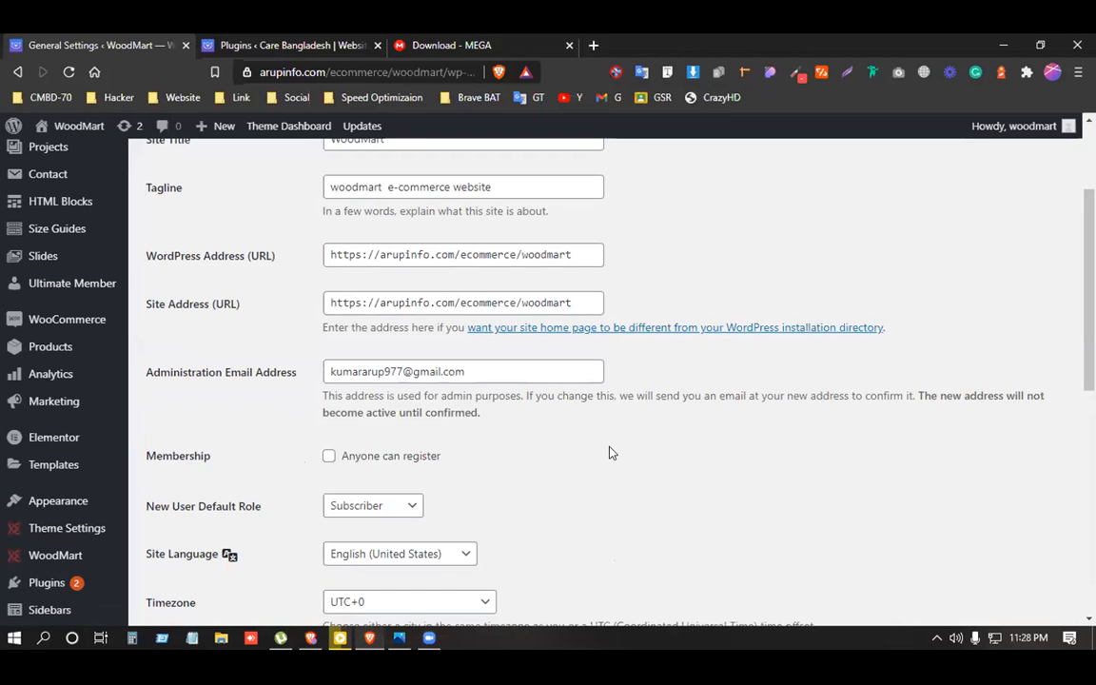
scroll(610, 452, "up", 1)
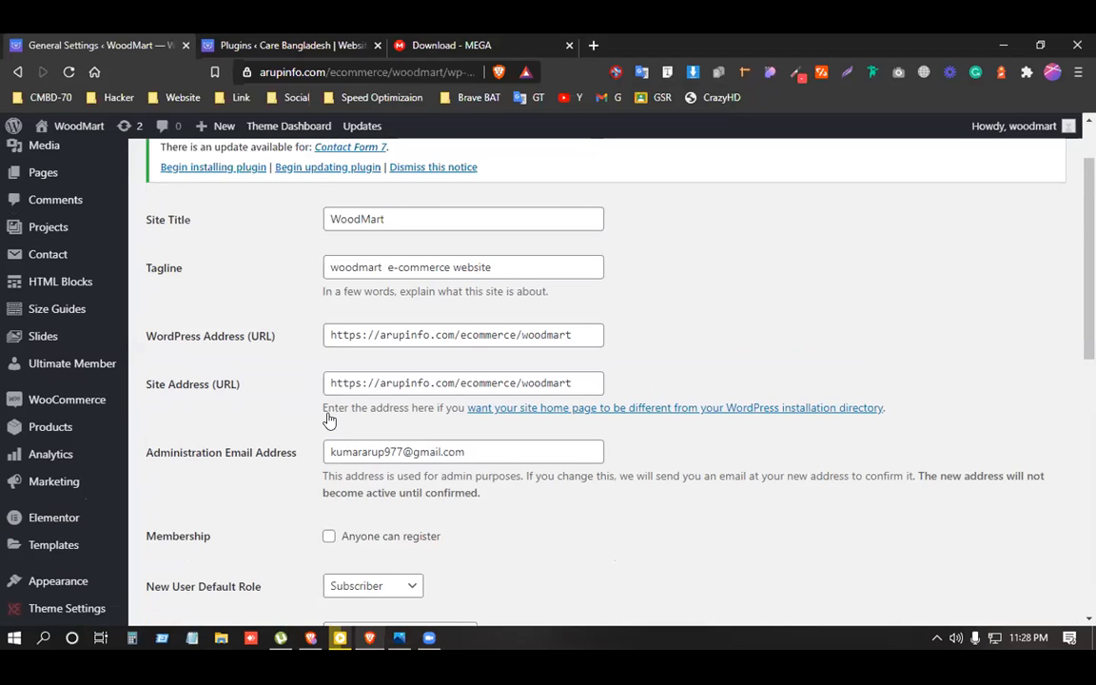
scroll(330, 420, "down", 2)
Enable 'Anyone can register', save General Settings, and open the front page in a new tab.
left_click(327, 380)
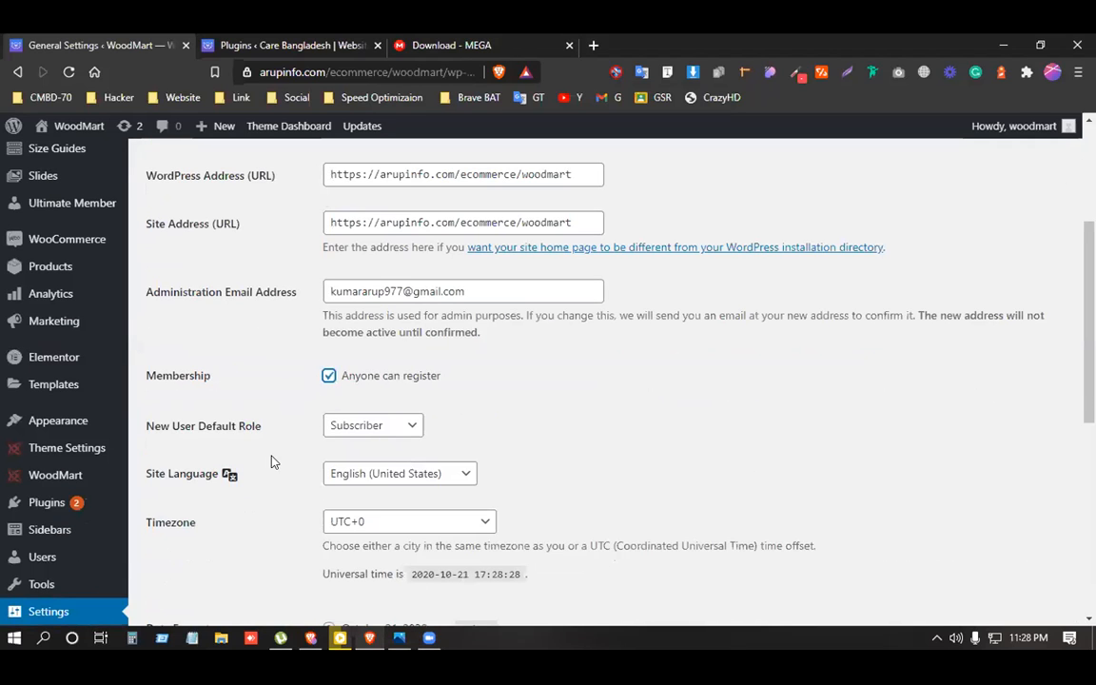
scroll(274, 459, "down", 5)
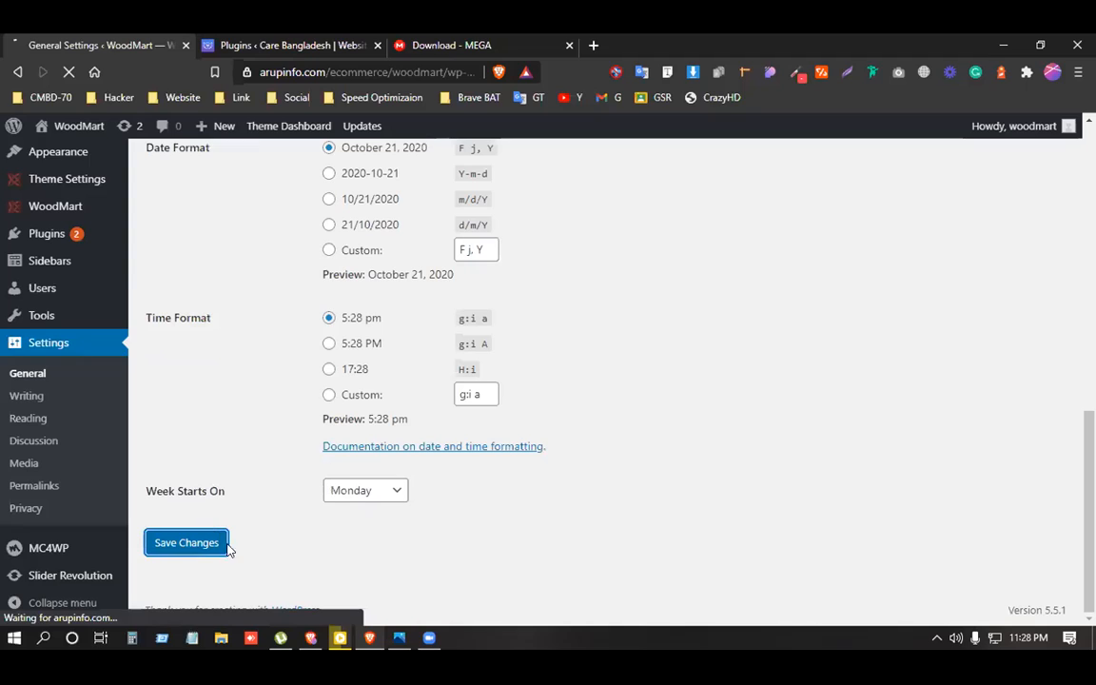
left_click(221, 545)
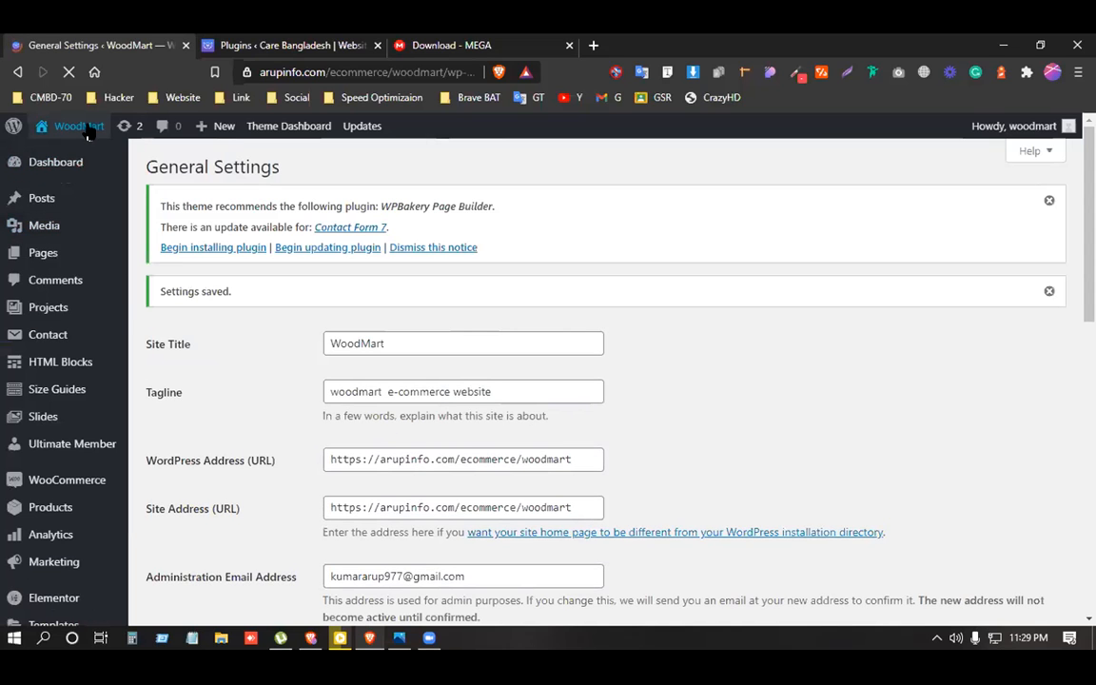
right_click(74, 126)
left_click(114, 142)
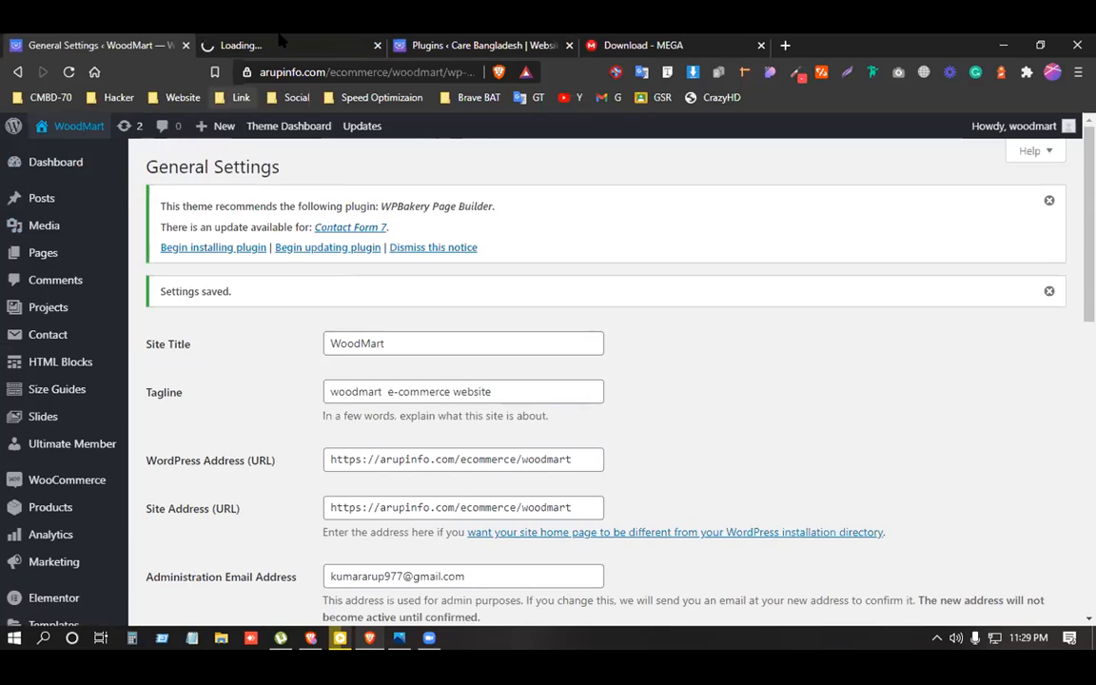
View the live site's menu in the new tab, then open WoodMart in a private window.
left_click(282, 43)
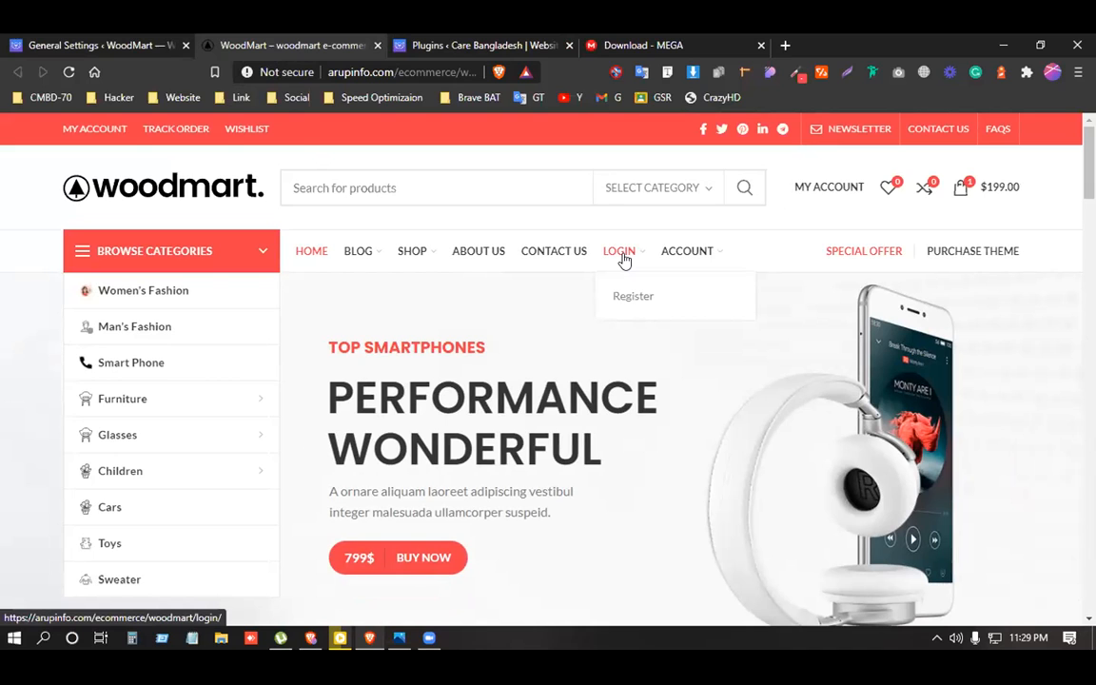
left_click(61, 45)
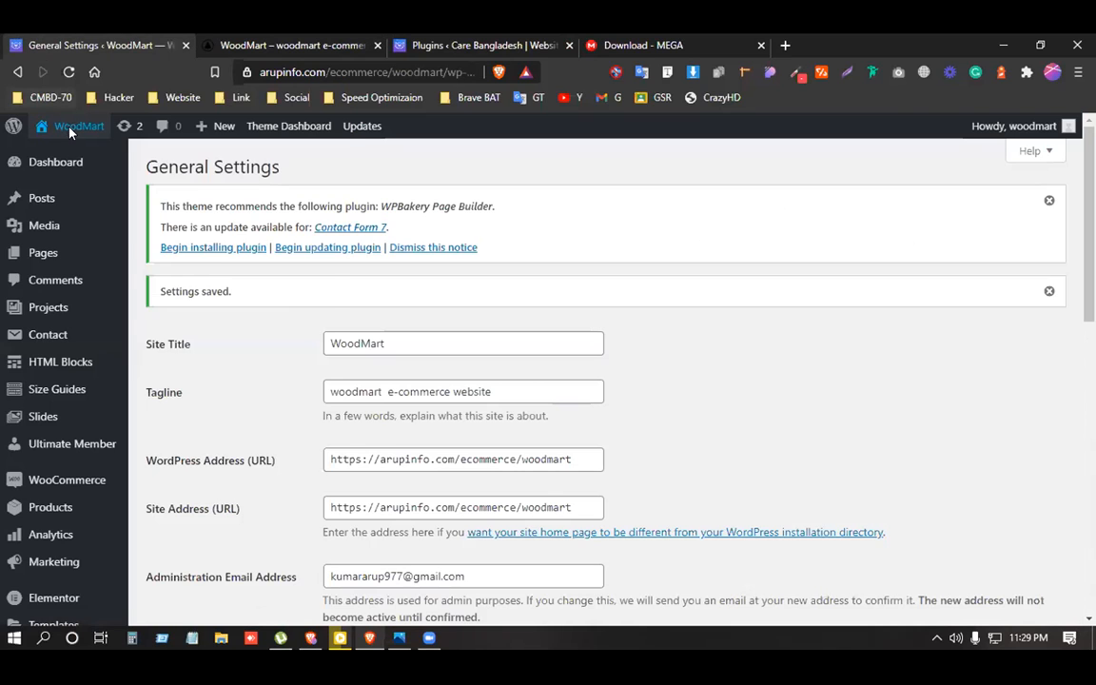
right_click(73, 130)
left_click(163, 177)
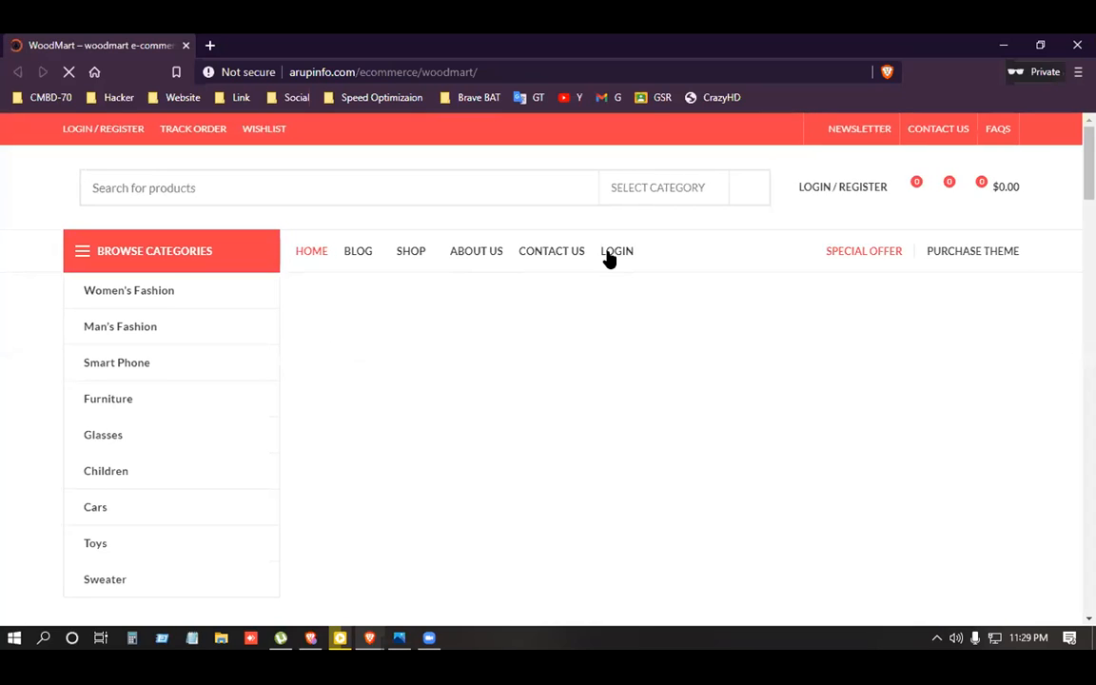
Dismiss the newsletter popup and go to the site's Register page.
mouse_move(618, 255)
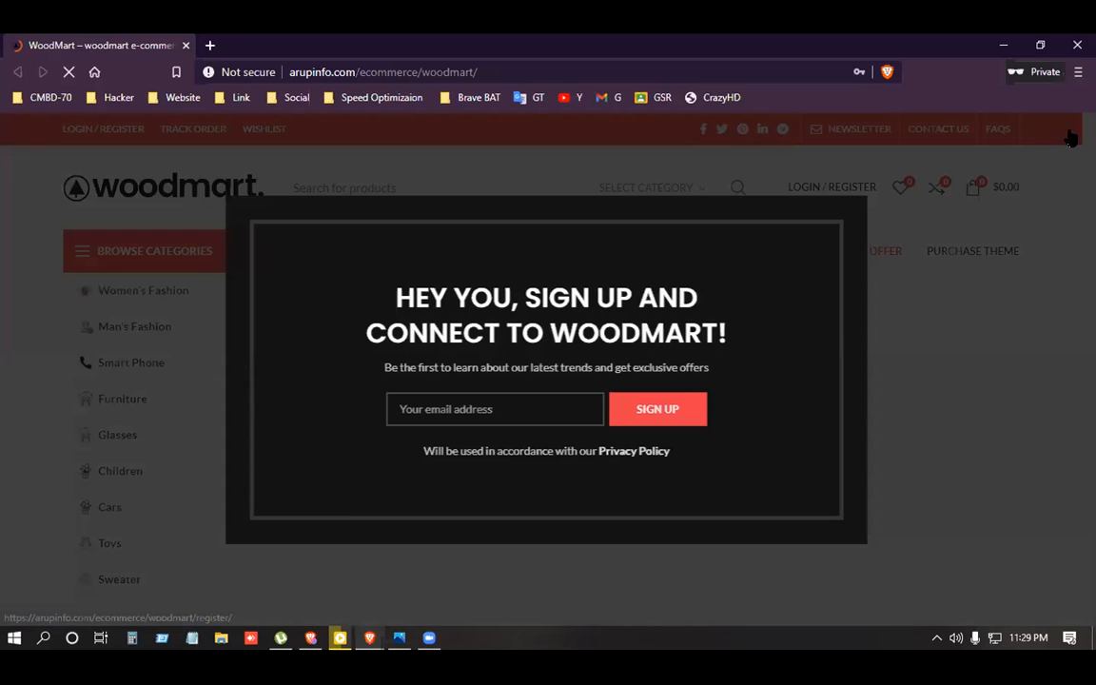
key("Escape")
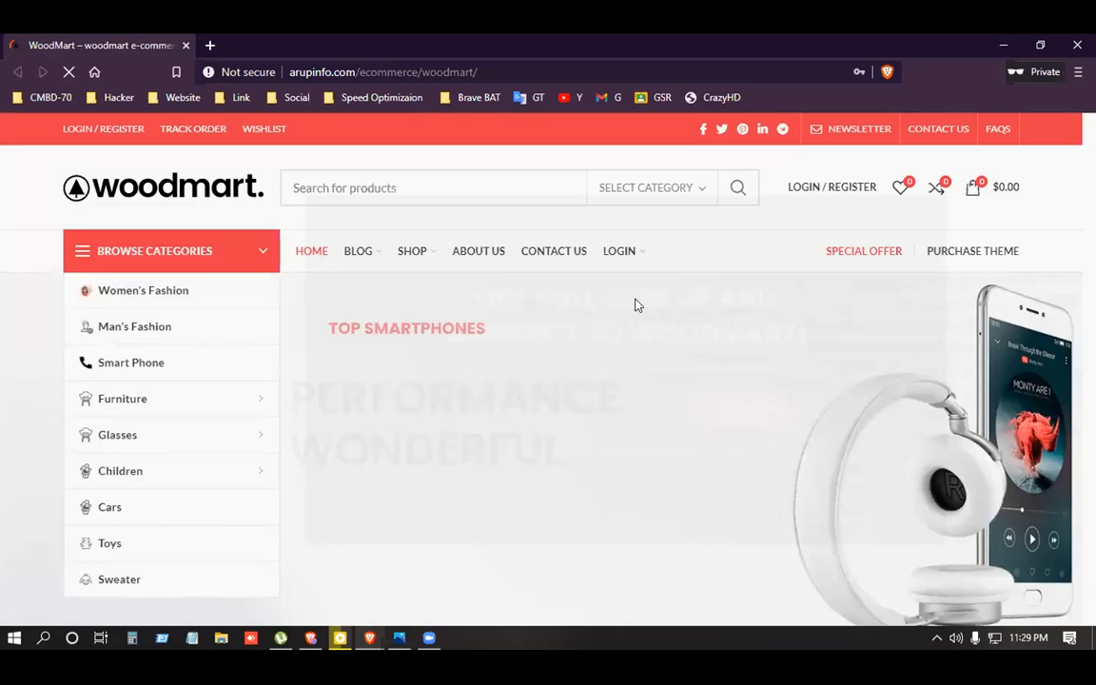
left_click(633, 298)
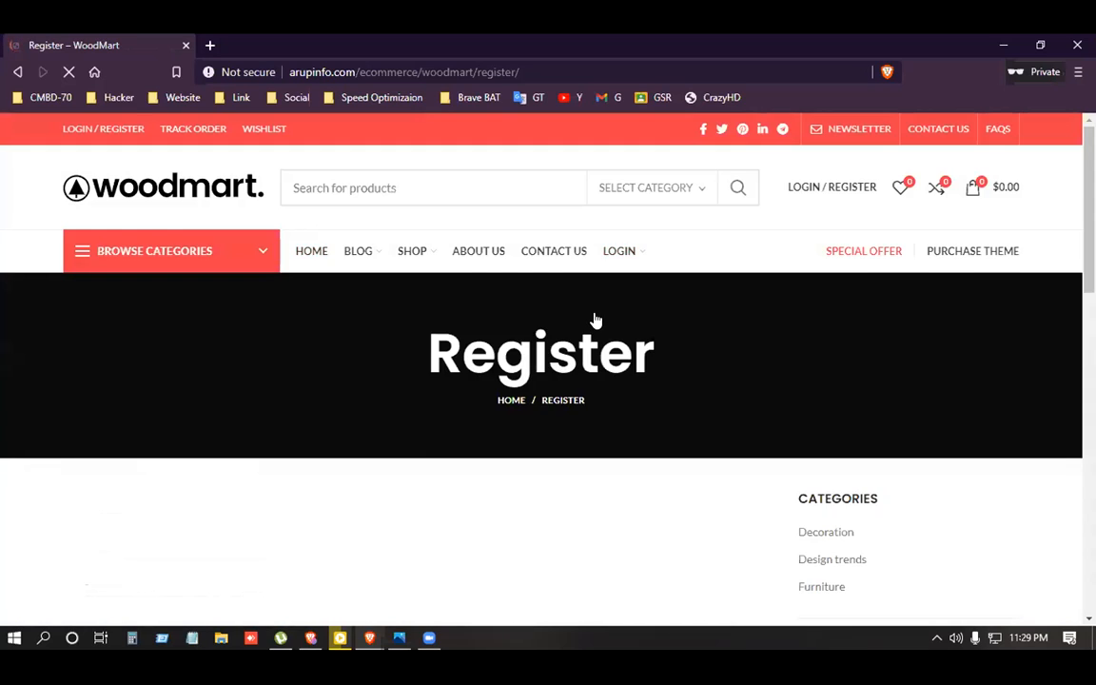
scroll(592, 318, "down", 3)
Enter the new user's username, first name, last name and e-mail address.
left_click(286, 307)
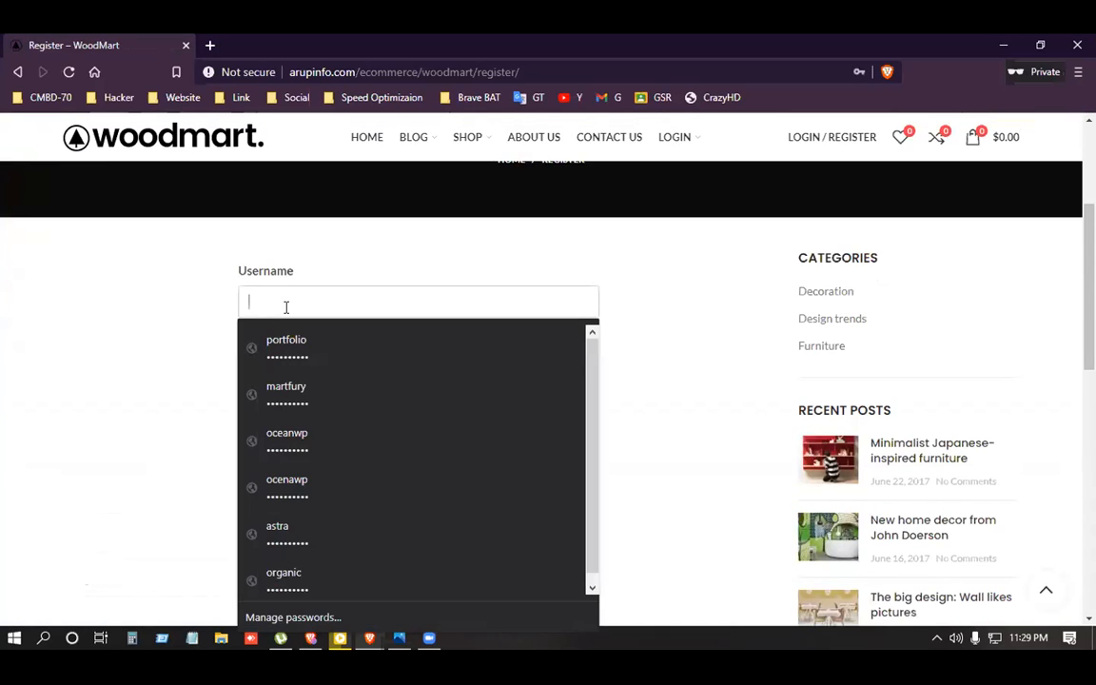
type("arup")
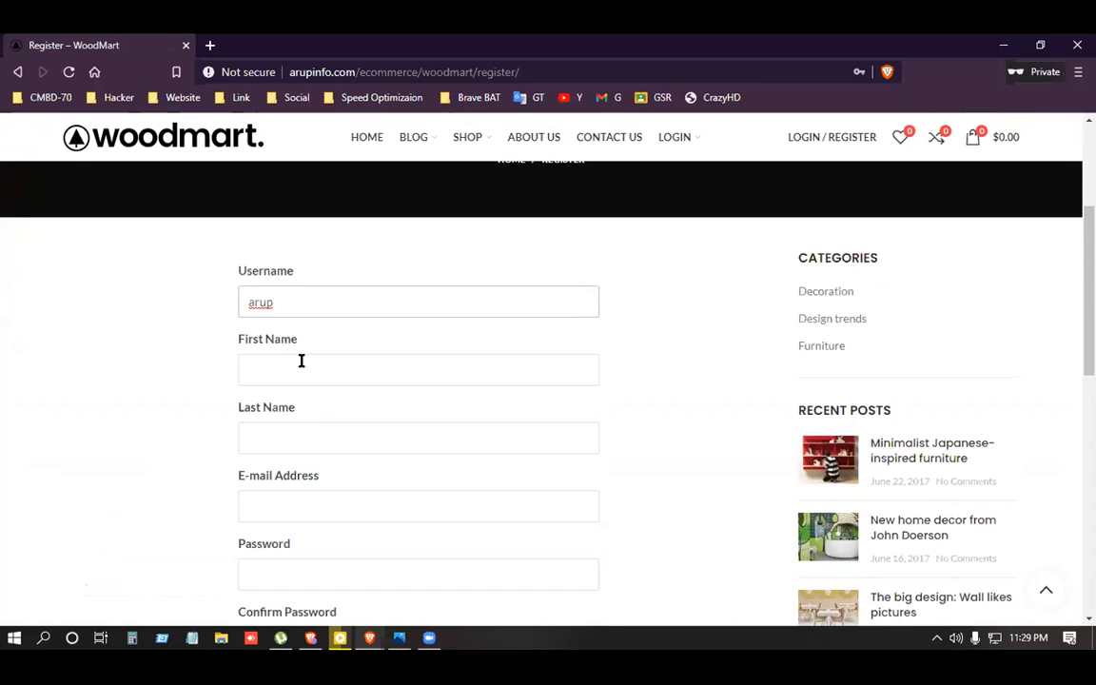
left_click(285, 302)
left_click(281, 380)
left_click(298, 440)
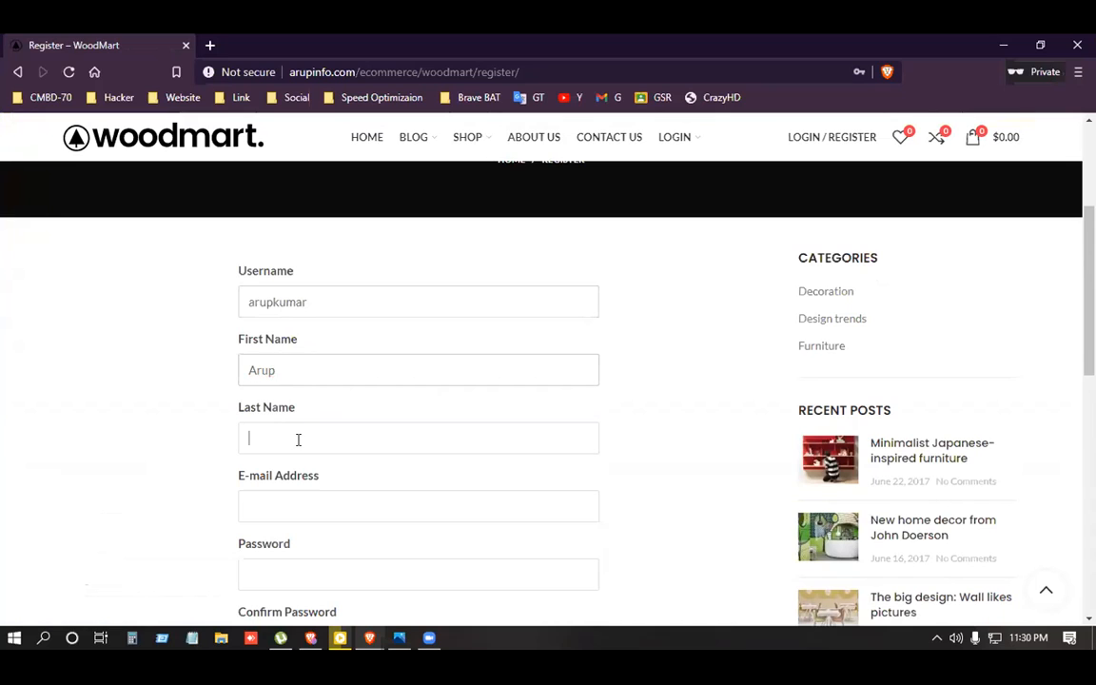
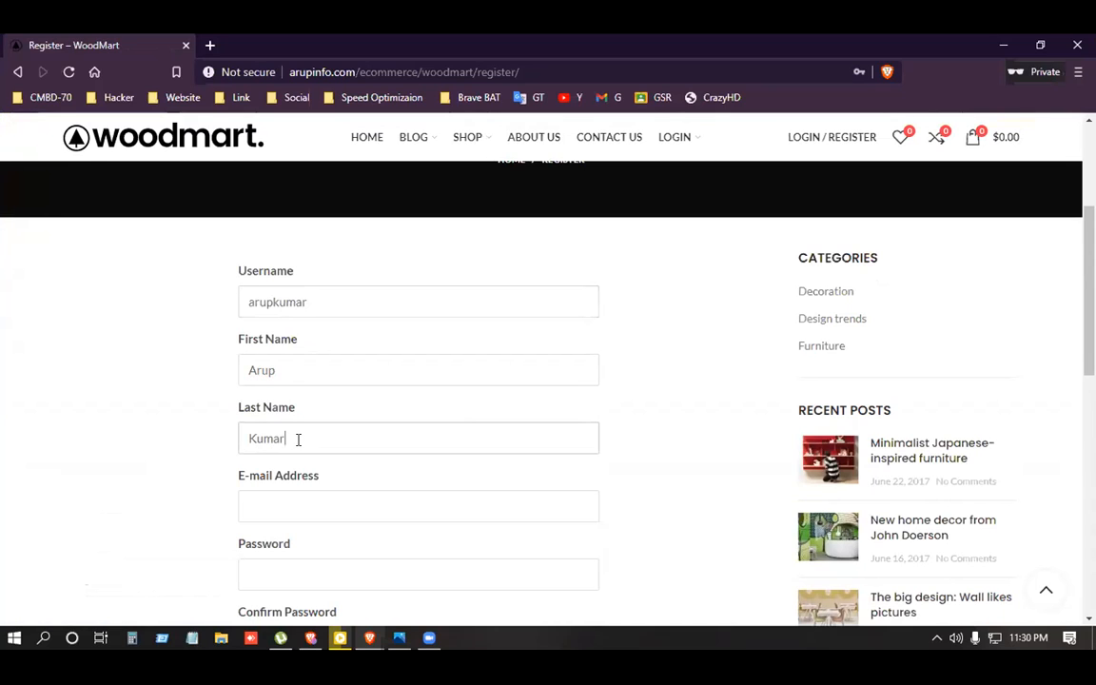
scroll(297, 440, "down", 1)
left_click(298, 412)
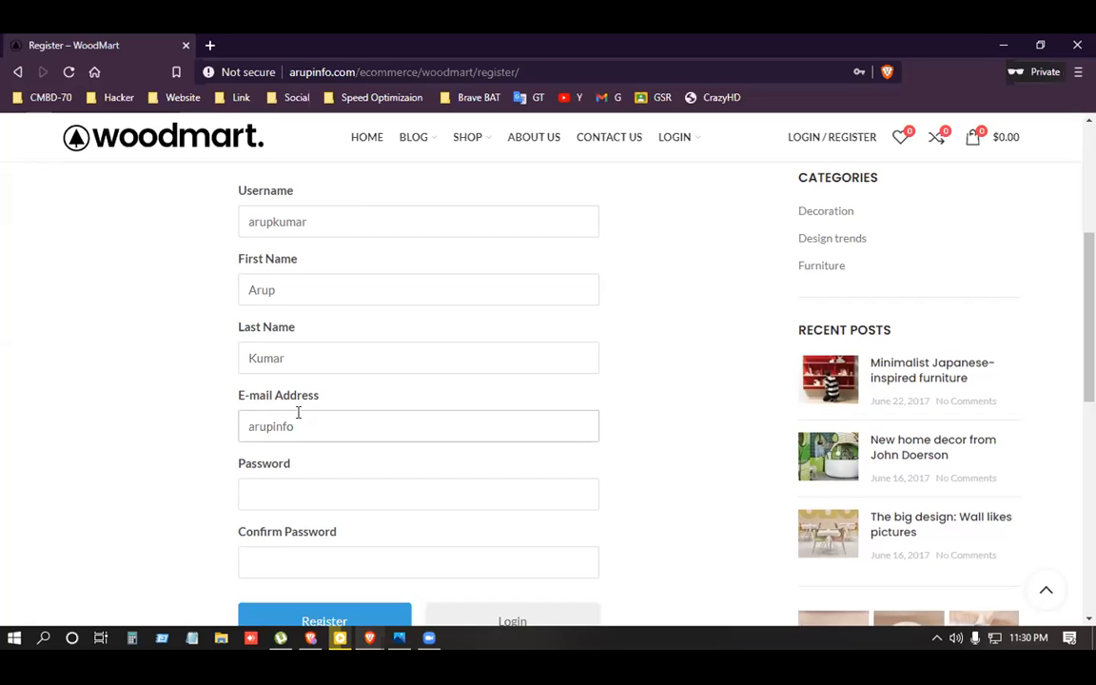
Enter and confirm the account password, then submit the registration form.
scroll(301, 412, "down", 1)
left_click(311, 413)
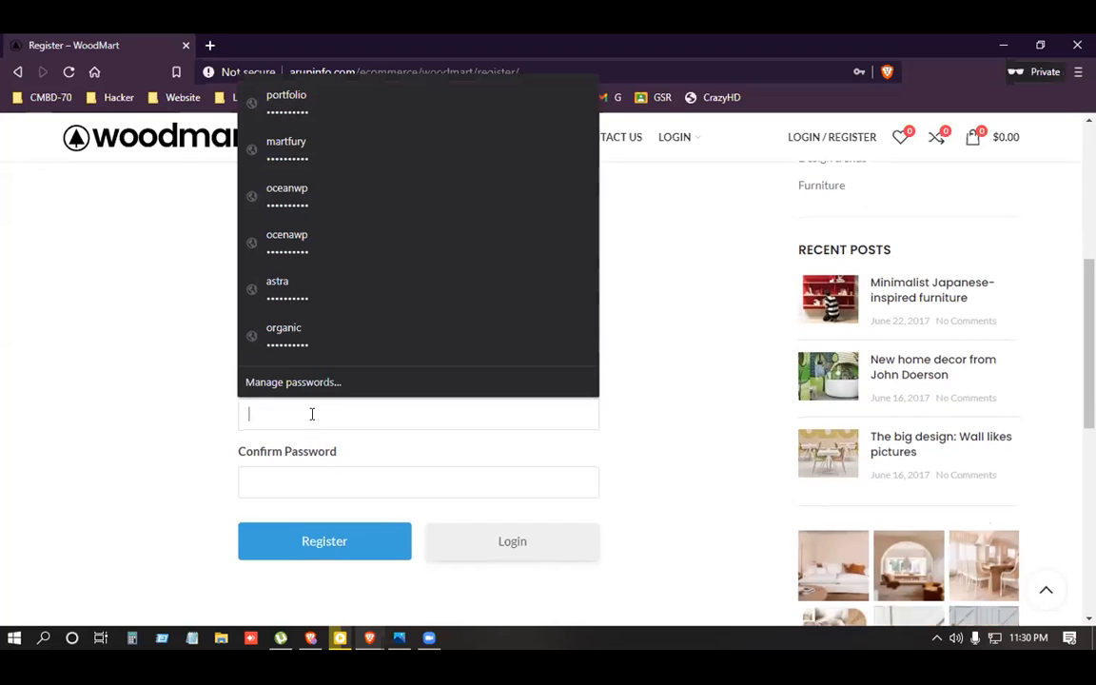
type("•••••••")
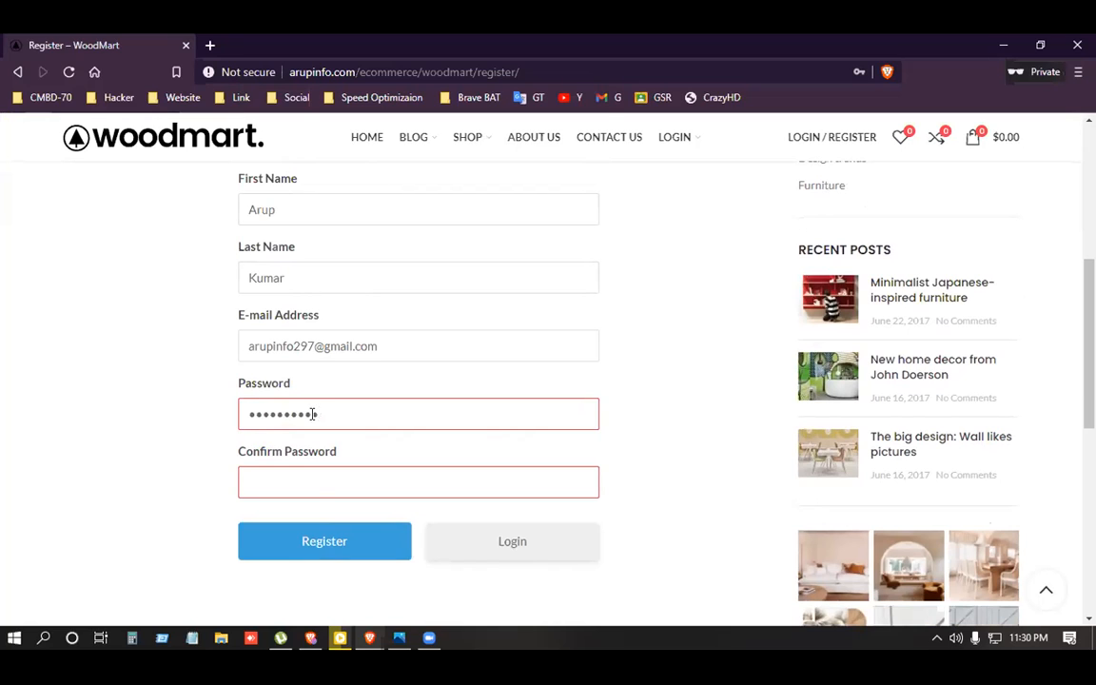
left_click(324, 476)
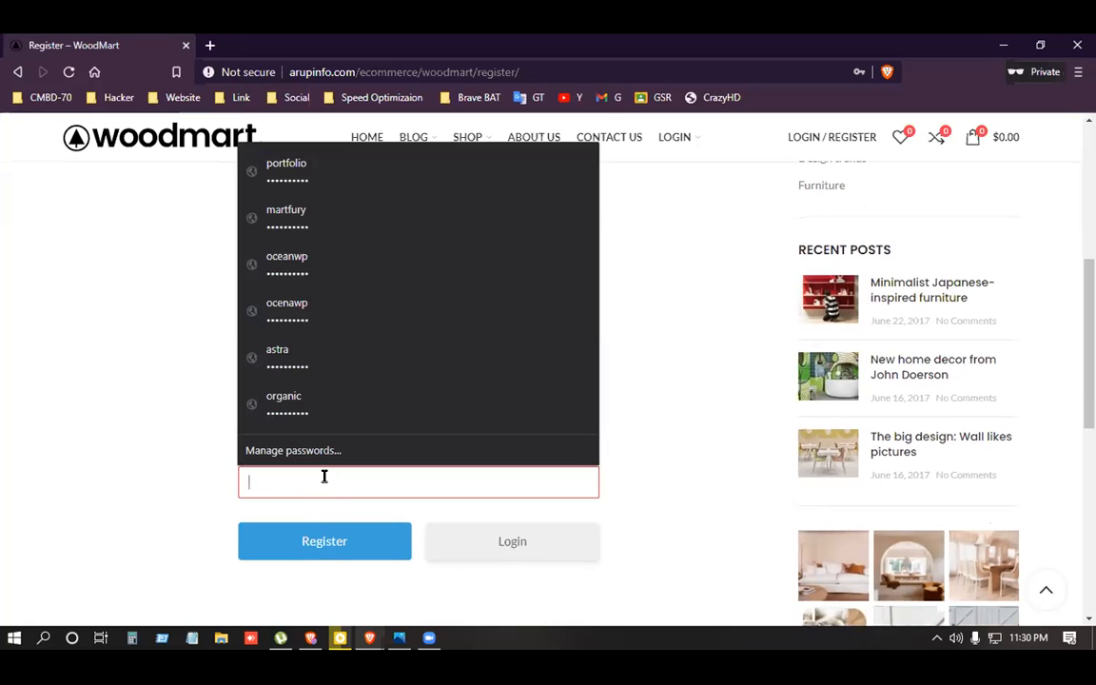
type("••••••••••")
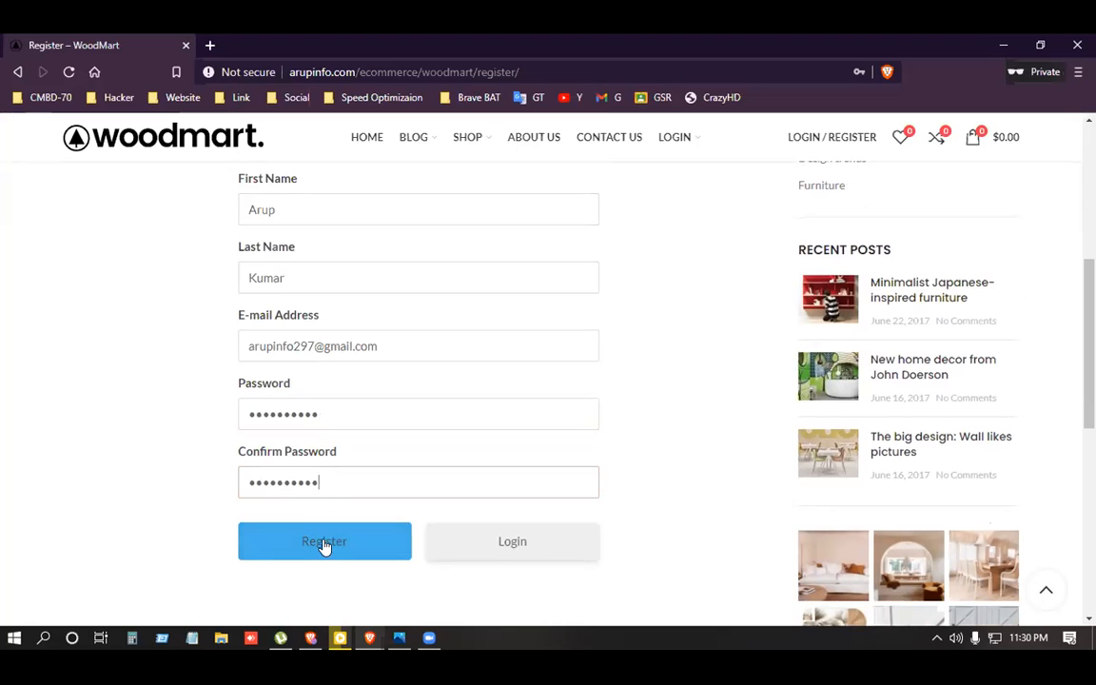
left_click(324, 542)
Browse the new member's profile cover, avatar and tabs, then show its empty About section.
scroll(362, 457, "up", 3)
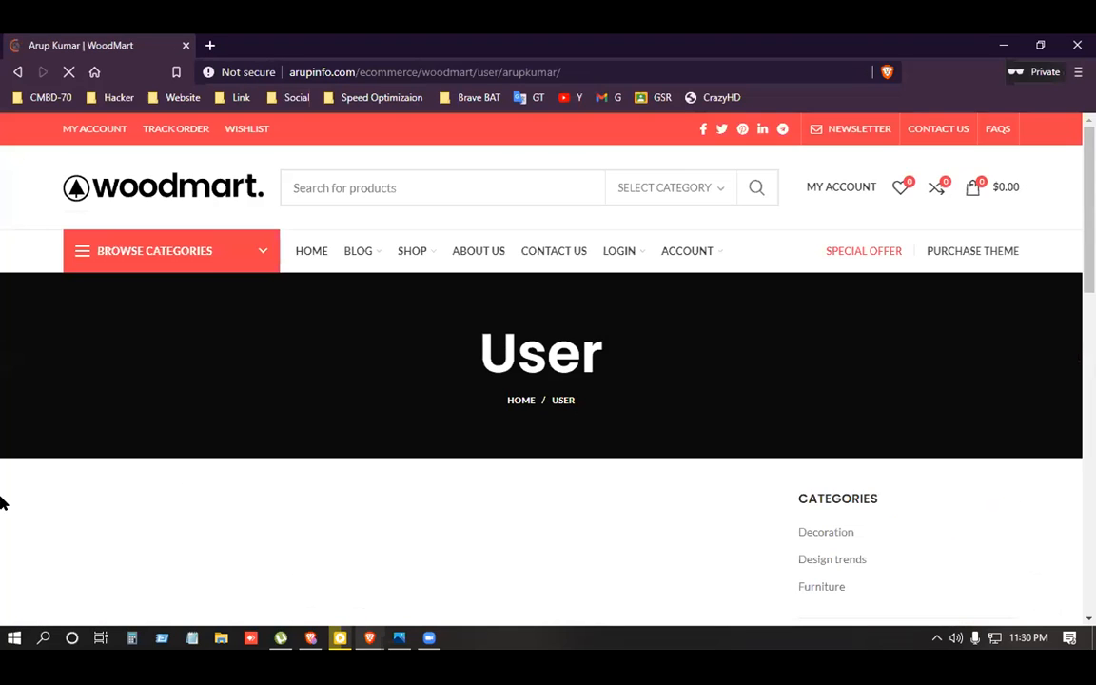
scroll(250, 470, "down", 4)
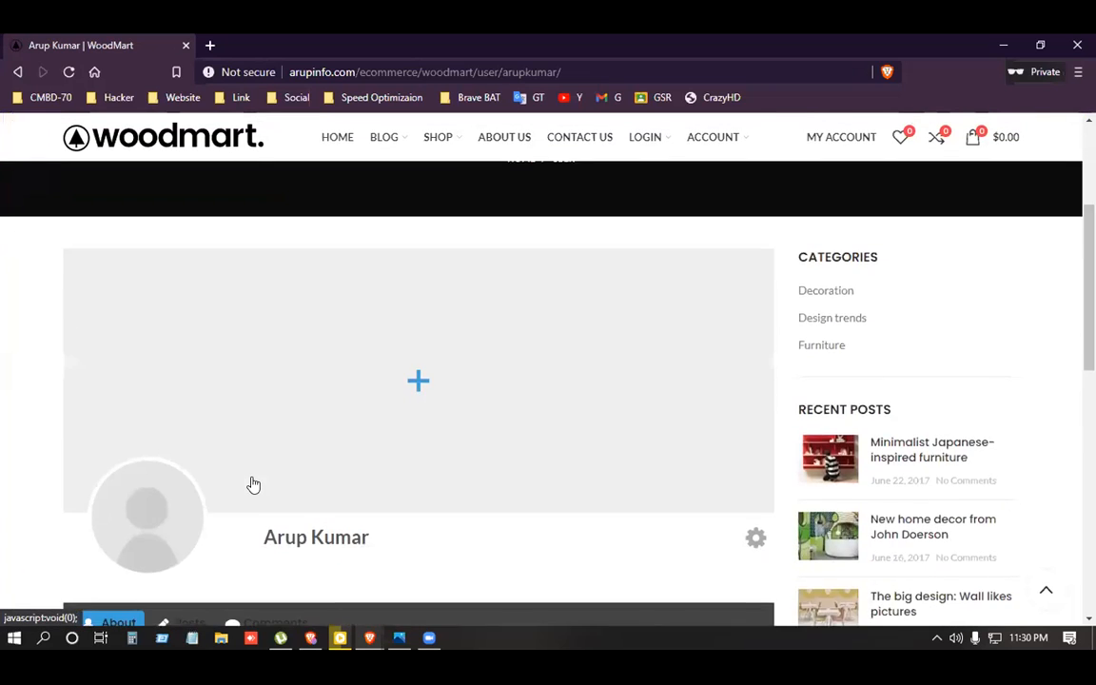
scroll(252, 485, "down", 2)
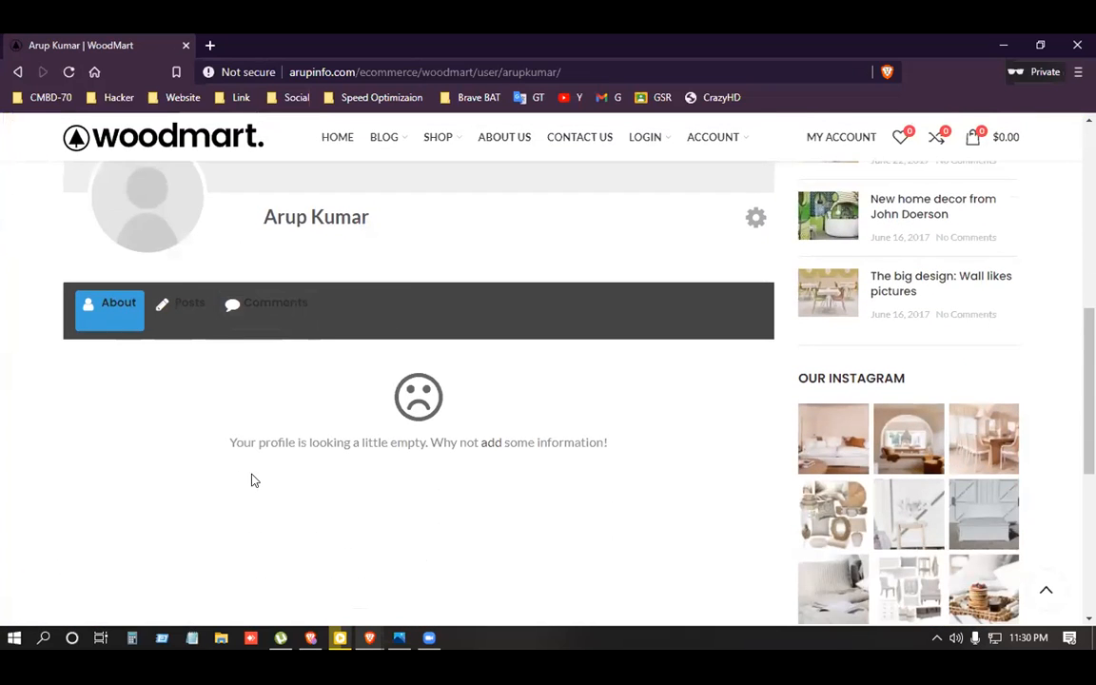
scroll(252, 482, "up", 3)
scroll(259, 477, "up", 4)
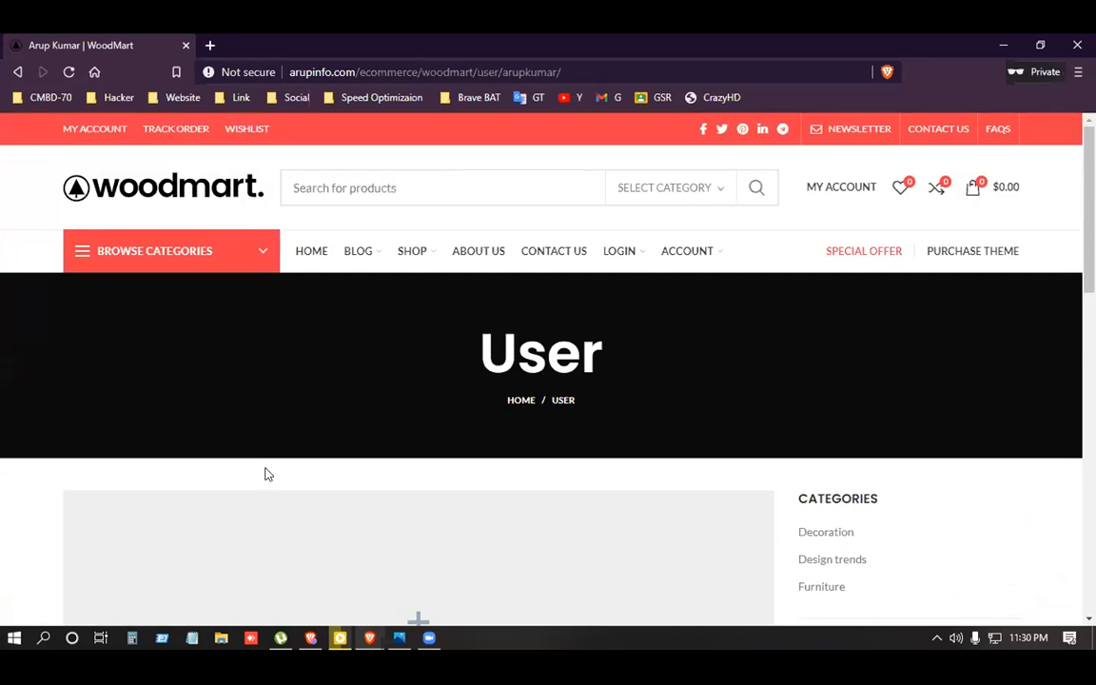
scroll(285, 461, "down", 1)
scroll(699, 373, "down", 3)
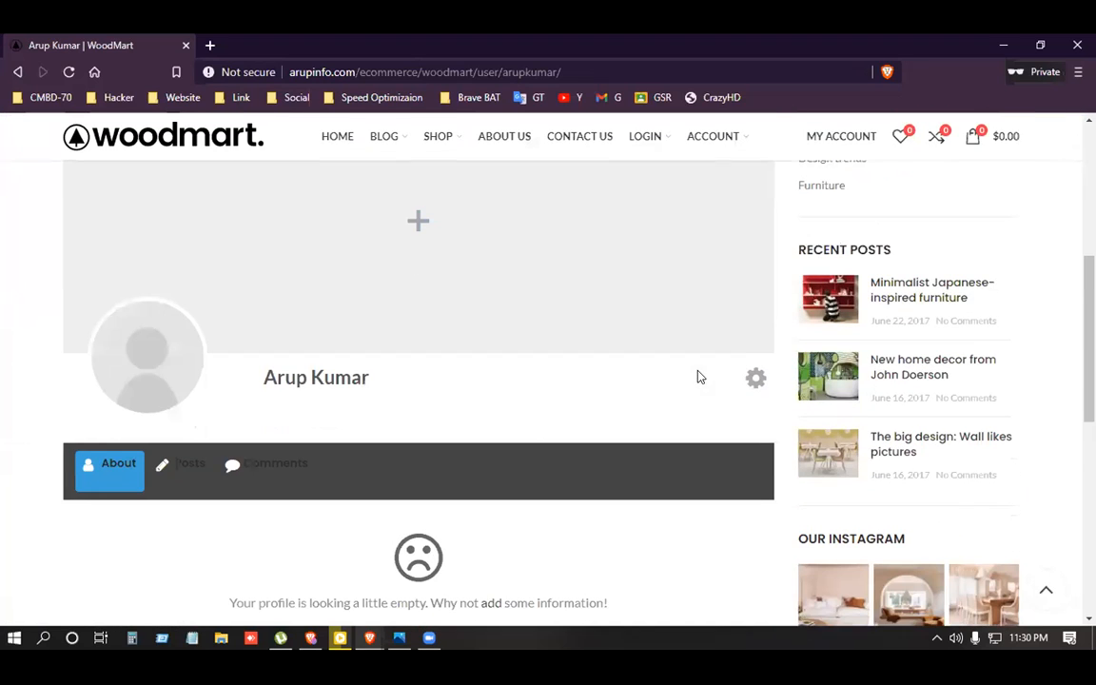
scroll(245, 416, "up", 2)
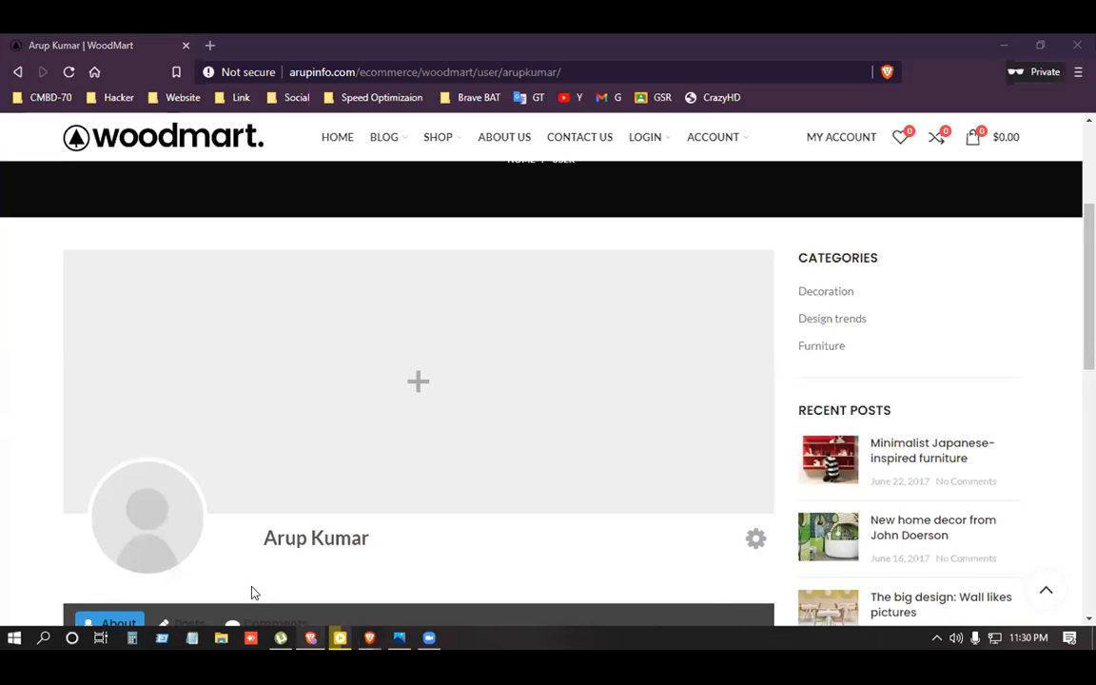
scroll(233, 505, "down", 2)
scroll(232, 506, "up", 2)
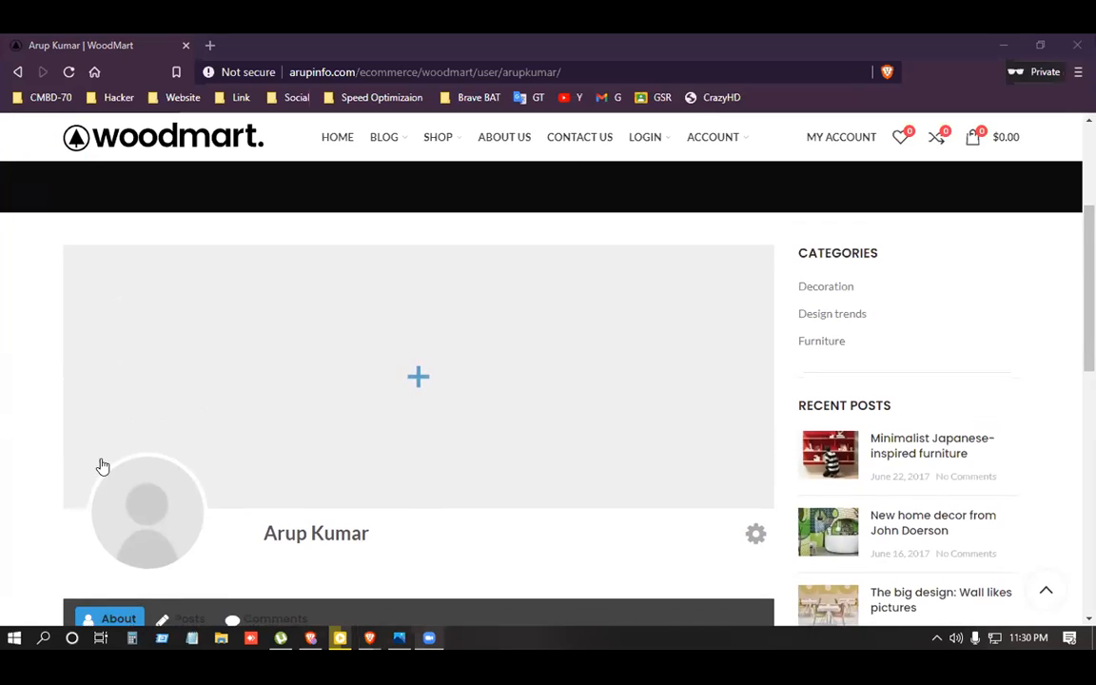
scroll(100, 465, "down", 2)
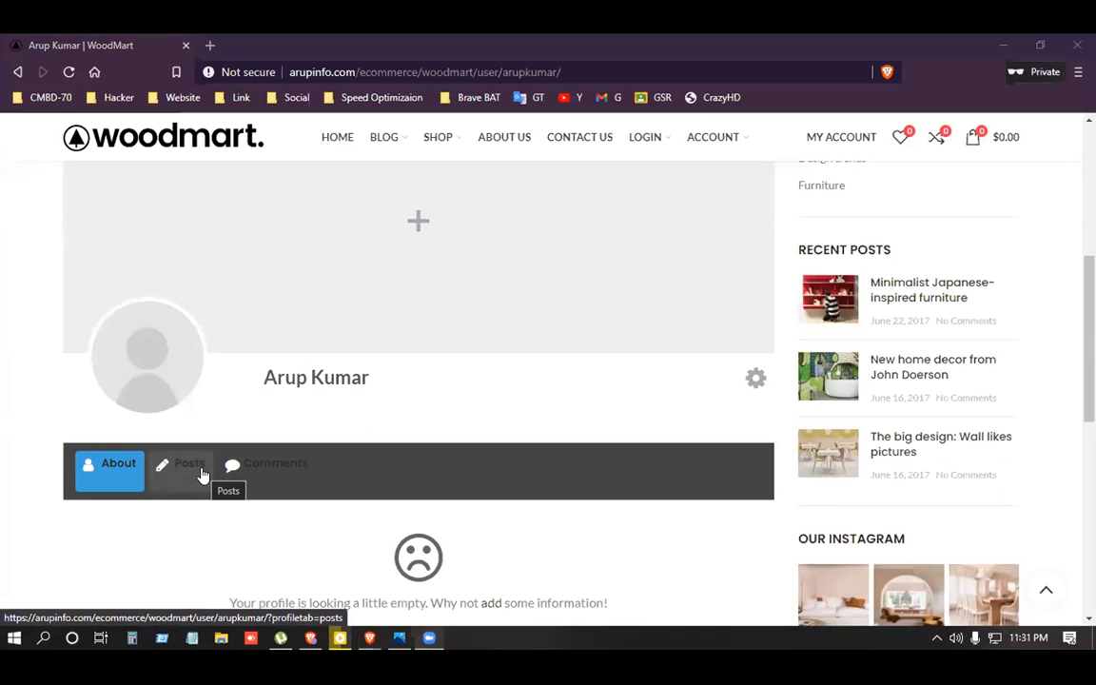
scroll(202, 476, "down", 2)
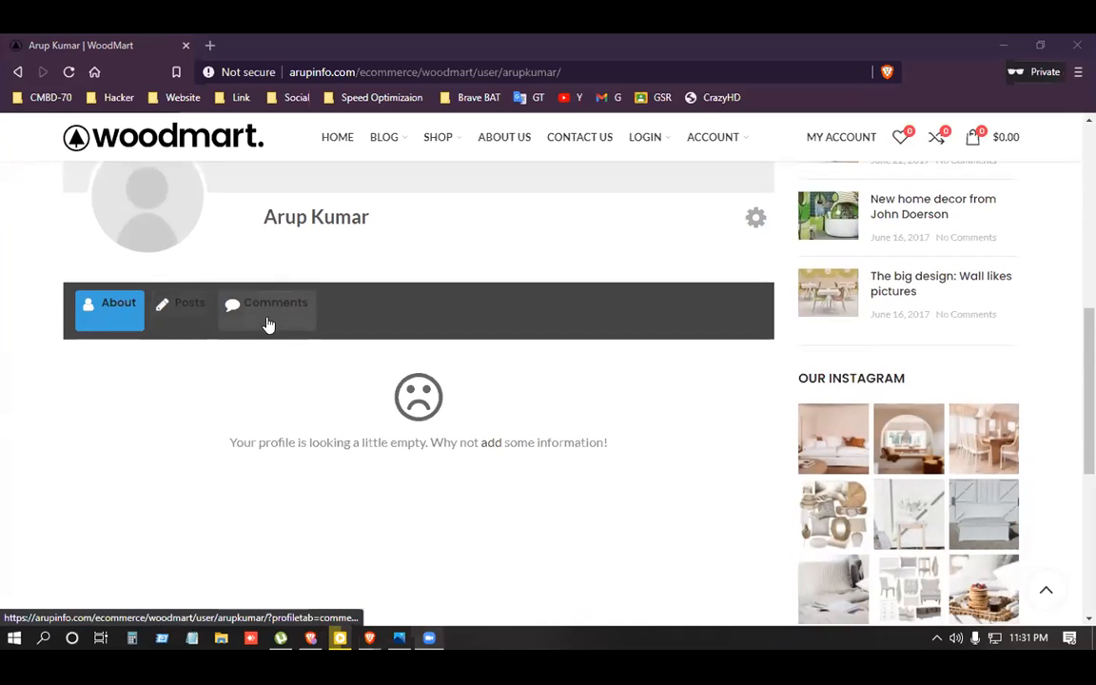
scroll(179, 323, "up", 3)
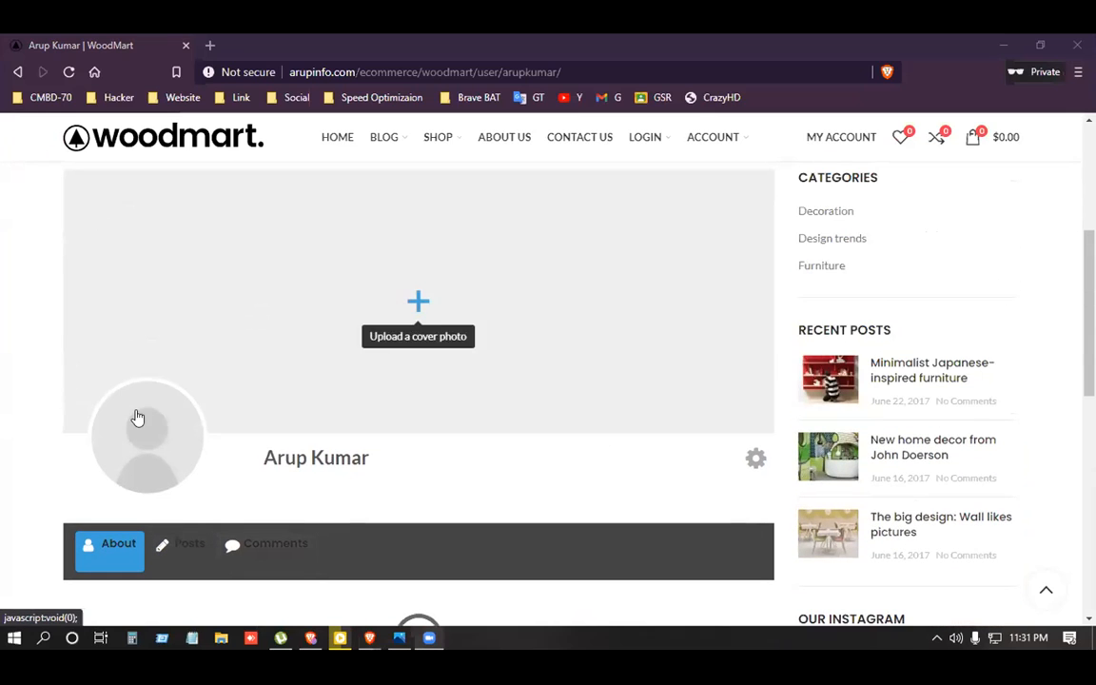
scroll(142, 453, "down", 1)
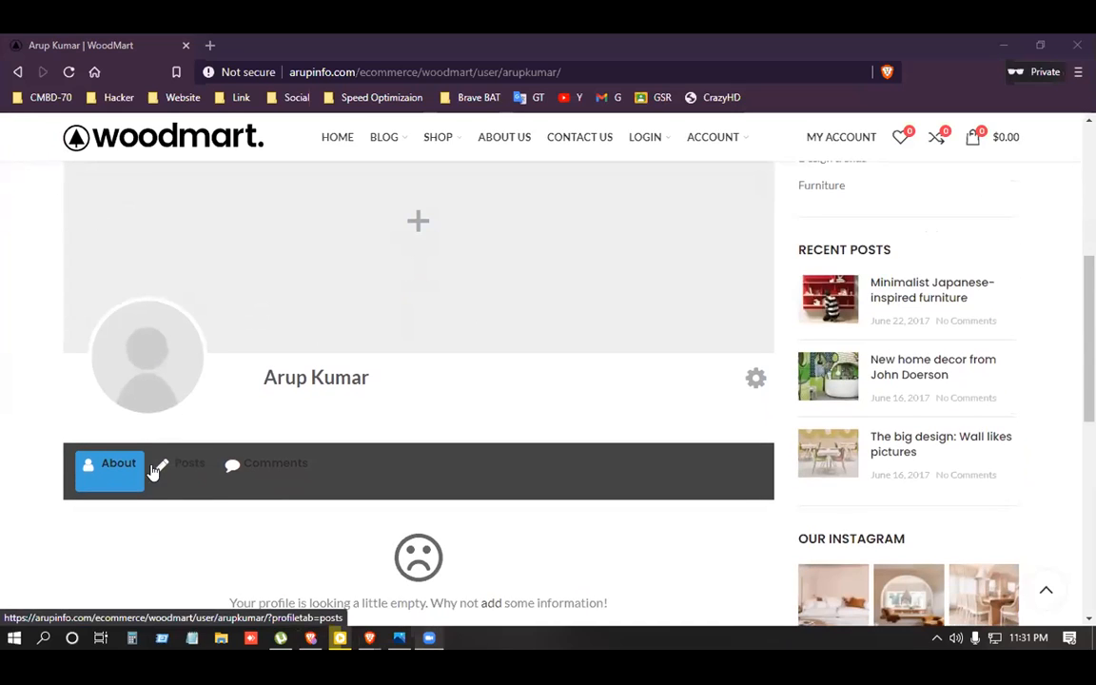
left_click(107, 471)
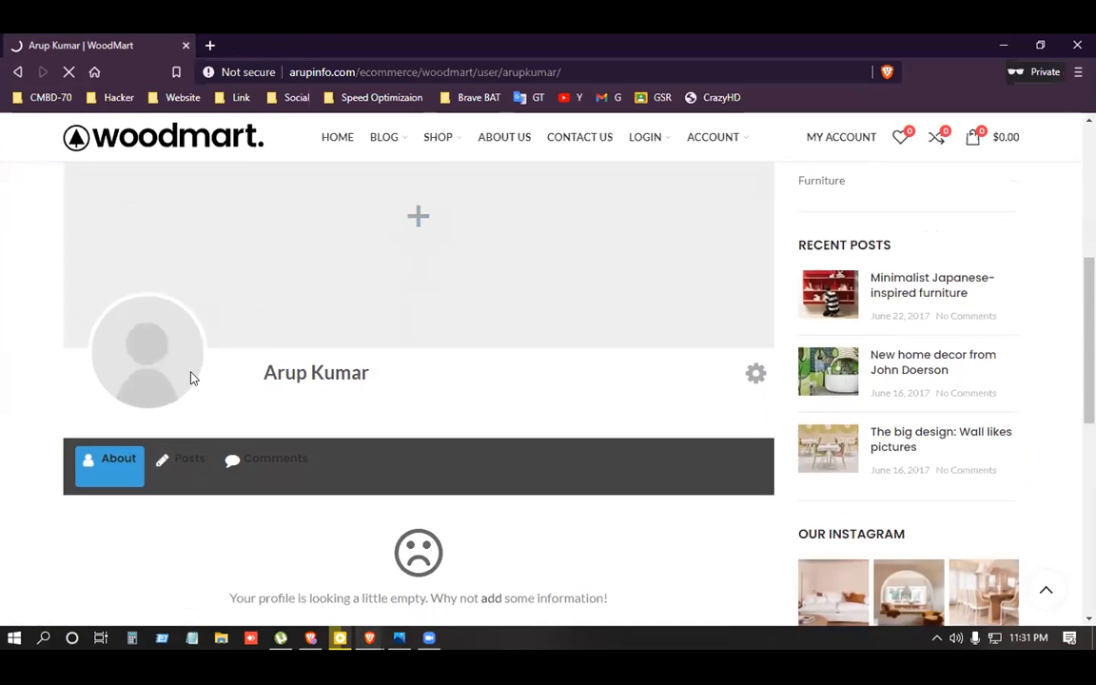
scroll(191, 377, "down", 2)
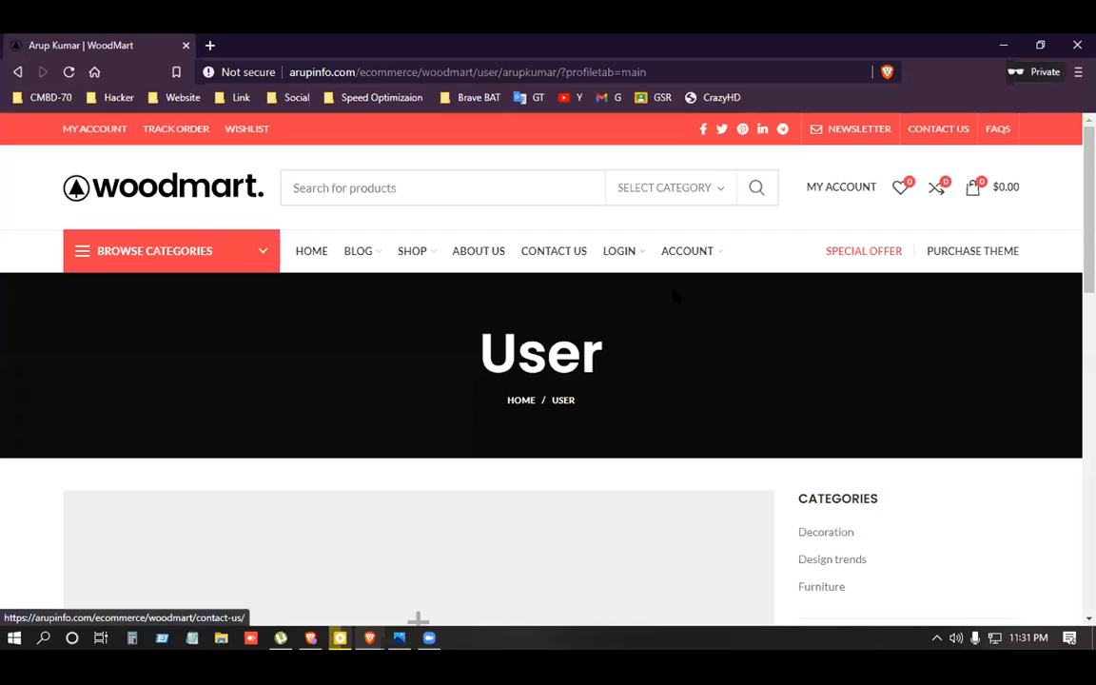
Check the Members directory's two member cards, then go to the Password Reset page via ACCOUNT.
mouse_move(650, 267)
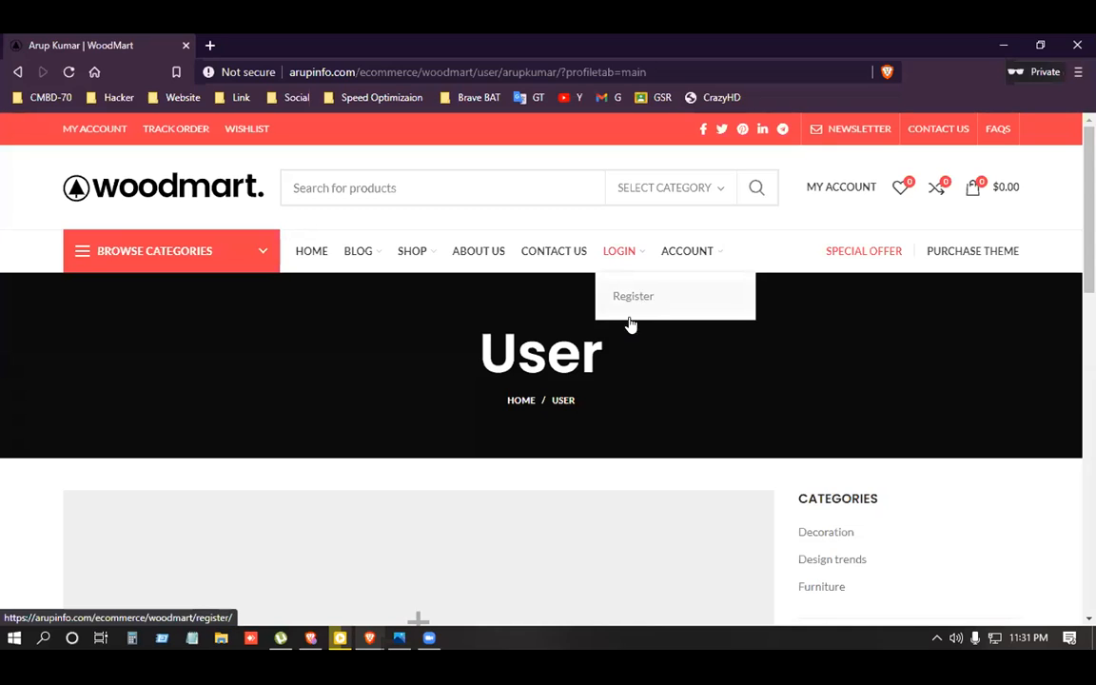
mouse_move(692, 252)
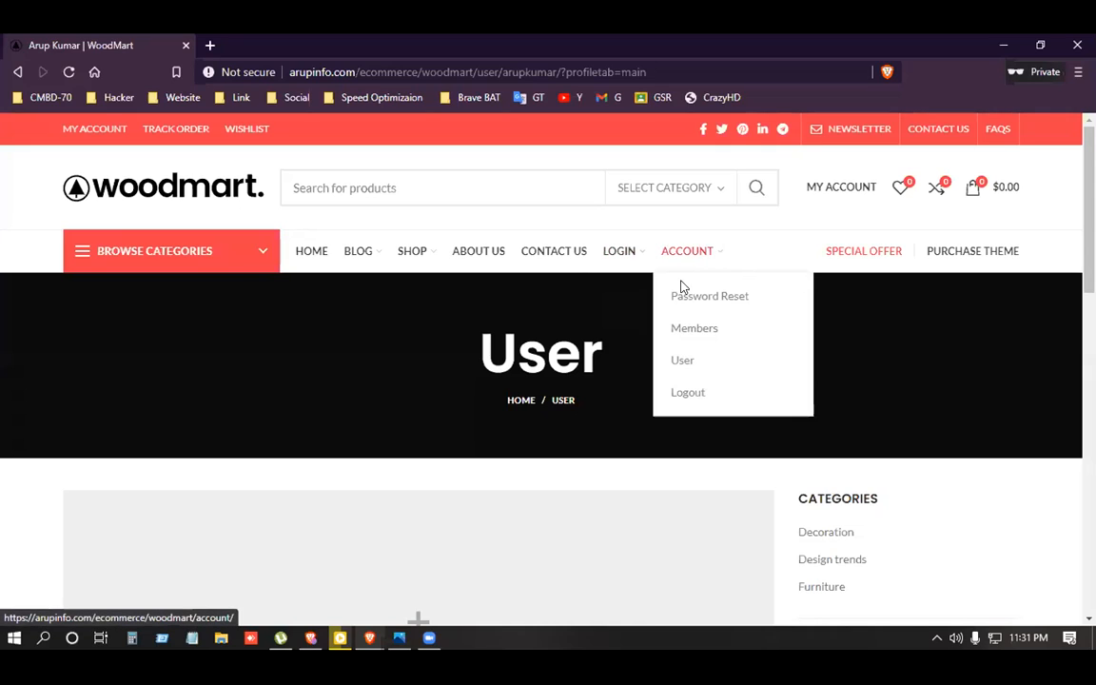
left_click(698, 335)
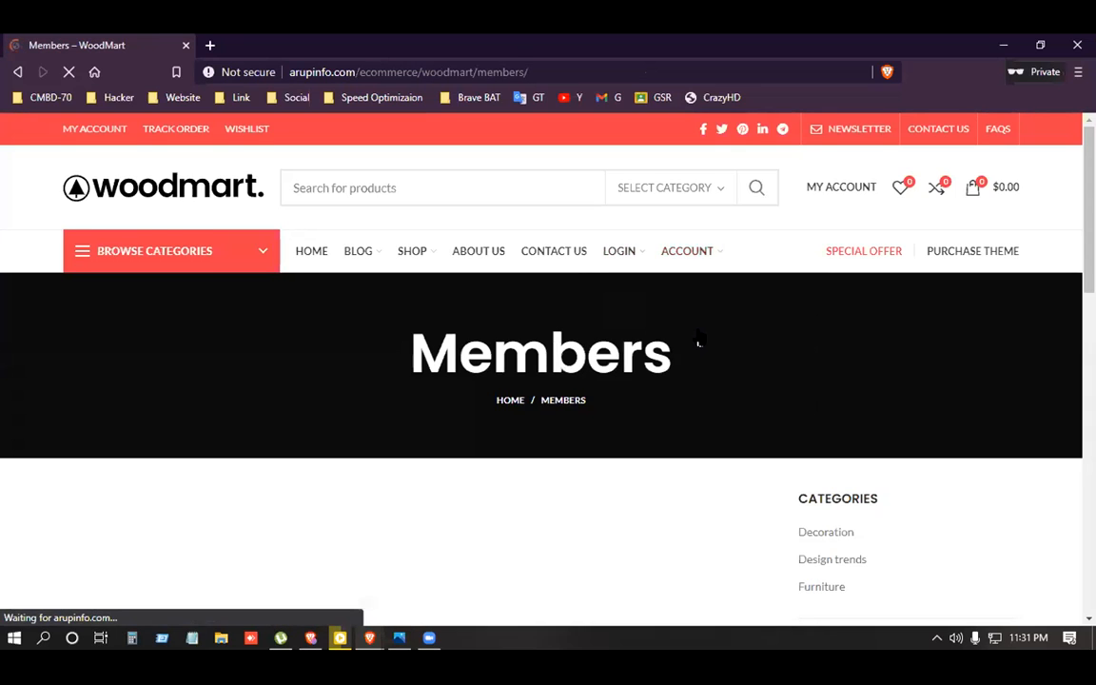
scroll(480, 394, "down", 4)
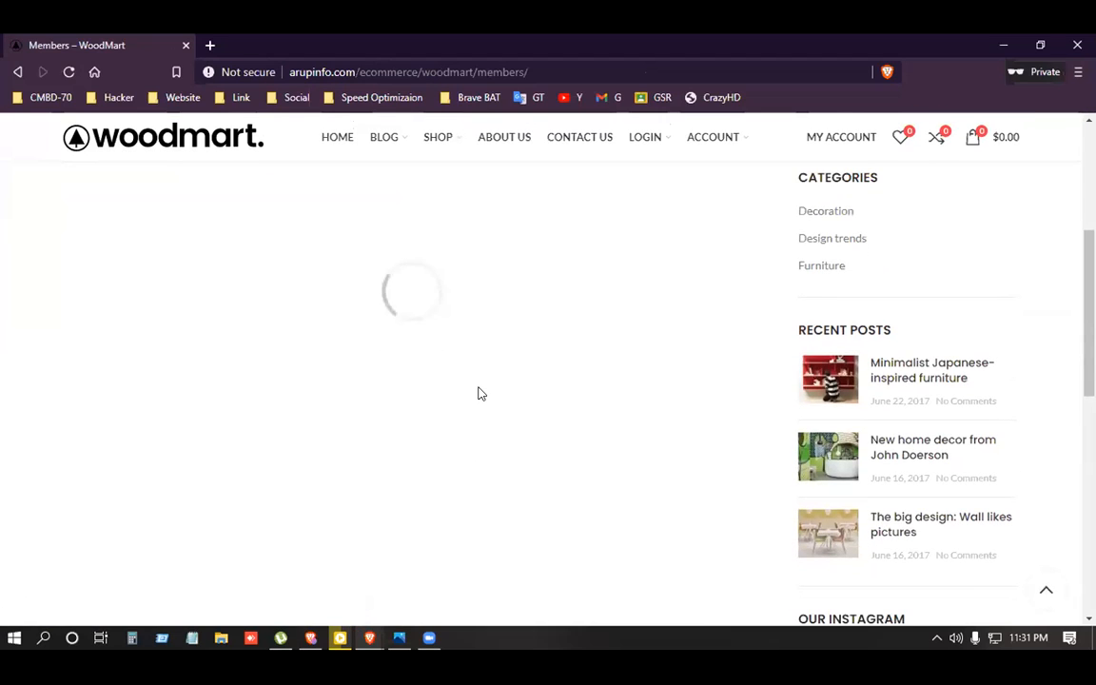
scroll(474, 404, "up", 1)
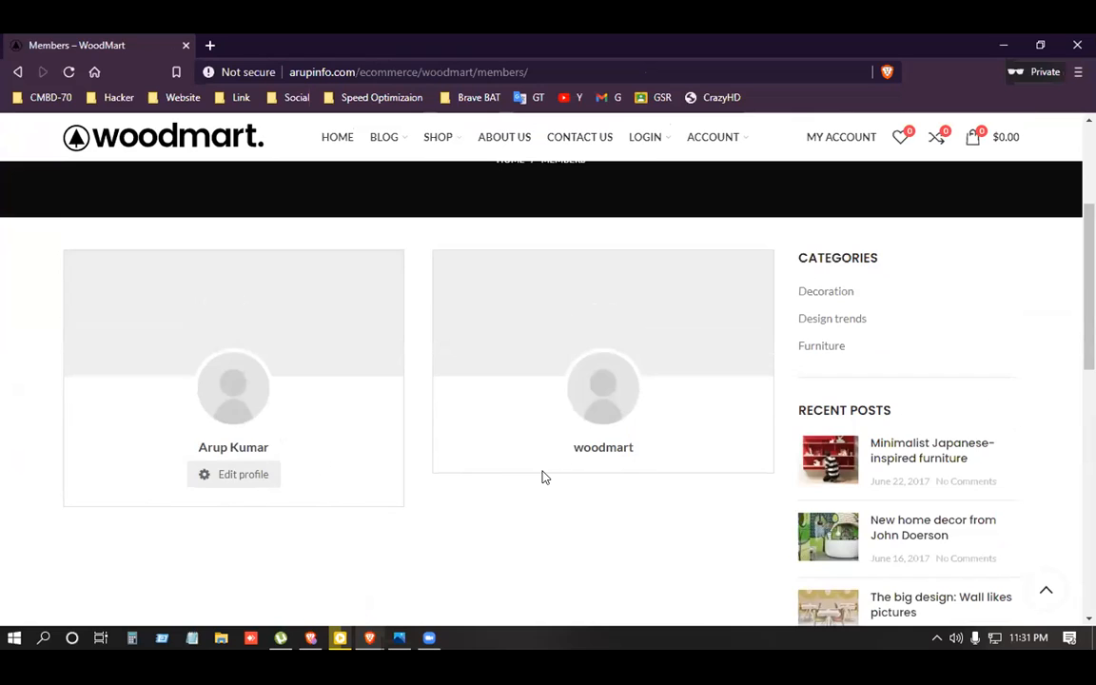
scroll(543, 476, "up", 1)
scroll(161, 516, "up", 2)
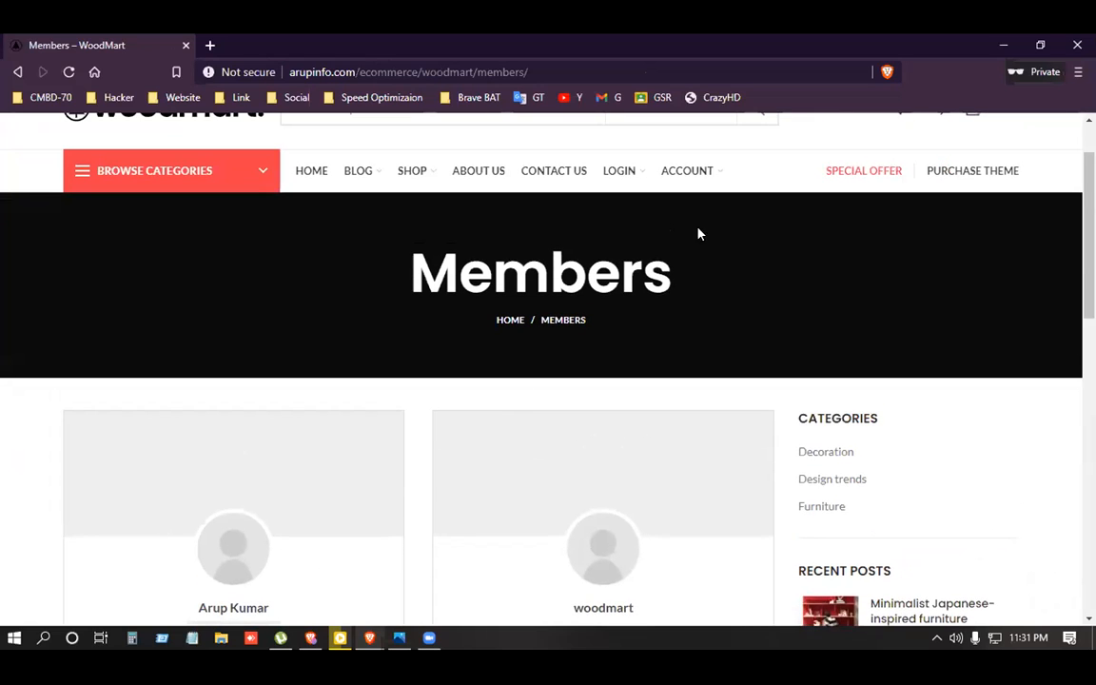
mouse_move(699, 171)
left_click(706, 218)
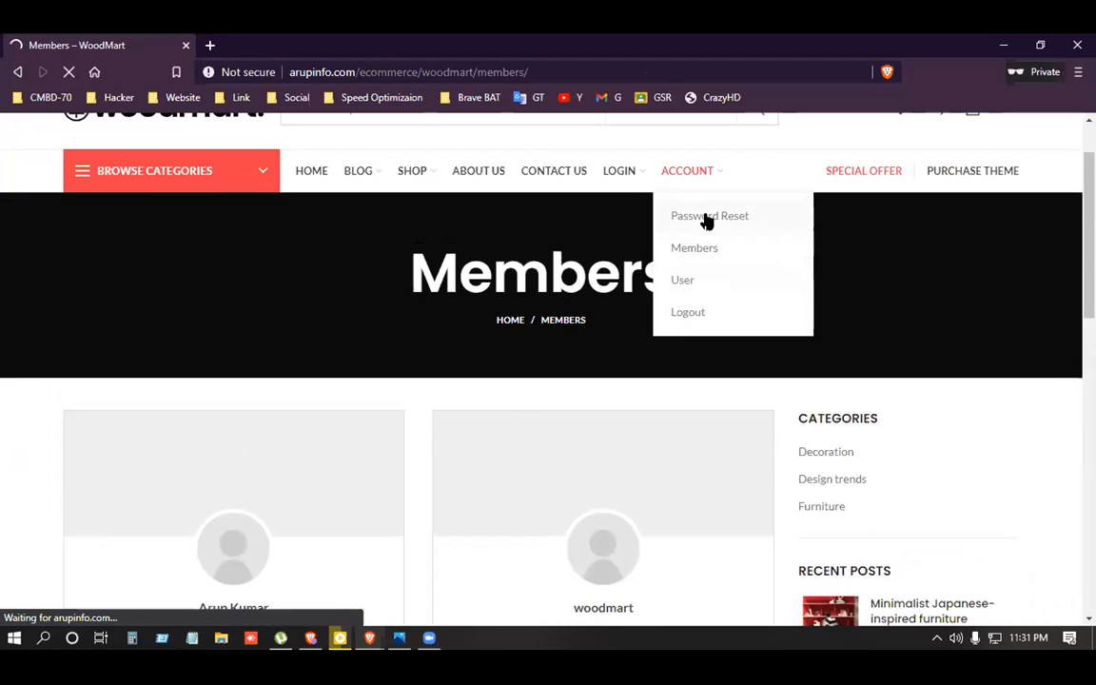
Request a password reset link by entering the new user's email address.
scroll(399, 314, "down", 5)
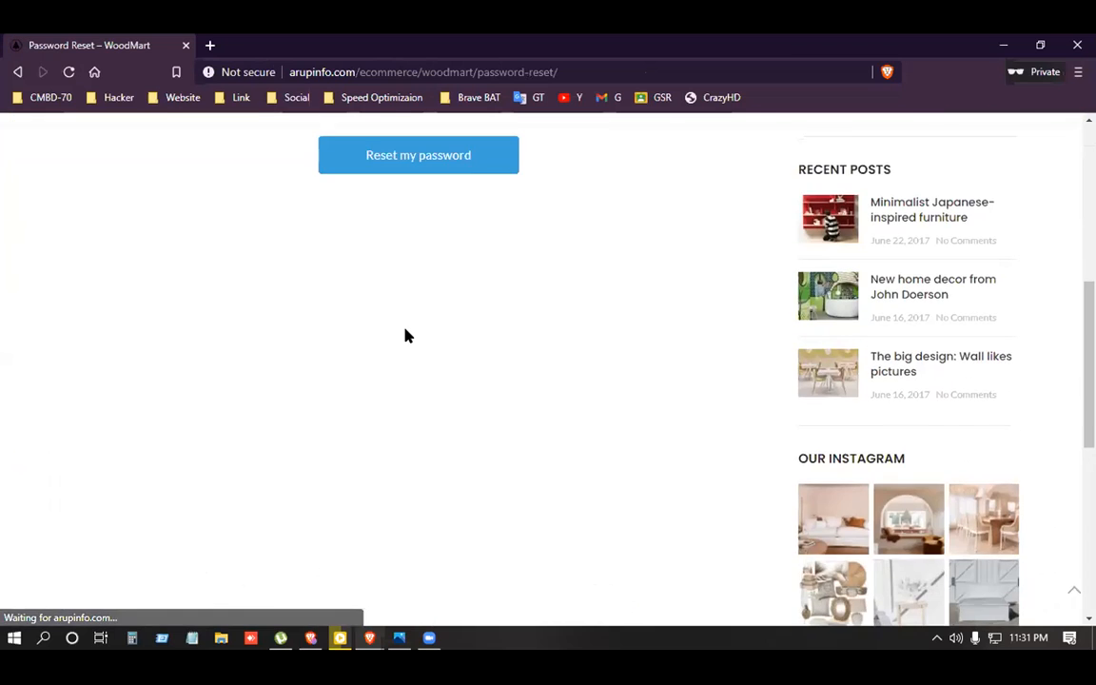
scroll(407, 334, "up", 3)
left_click(347, 415)
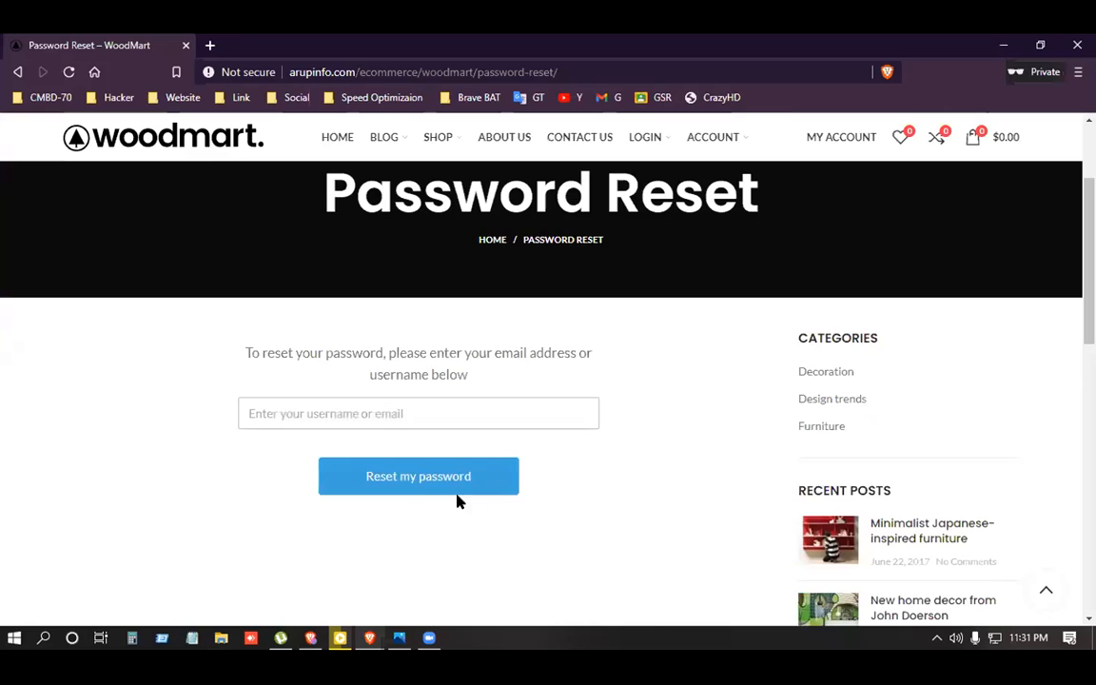
left_click(502, 490)
left_click(337, 405)
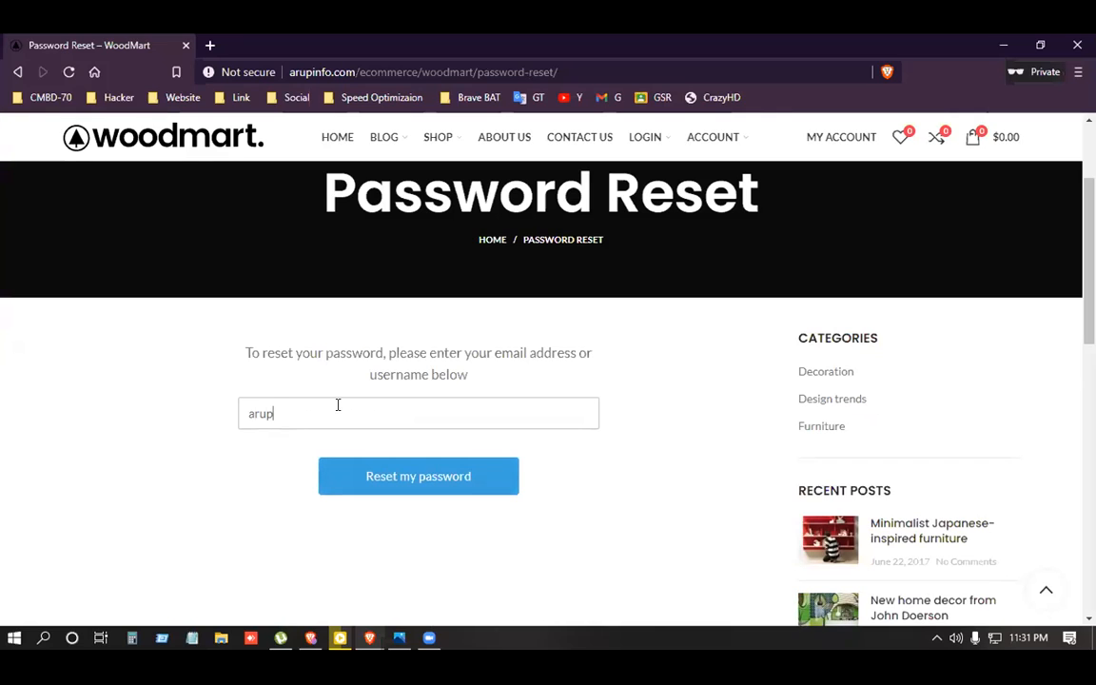
left_click(384, 485)
Open Gmail from its bookmark in a new tab and bring up saved sign-in emails.
right_click(623, 100)
left_click(670, 112)
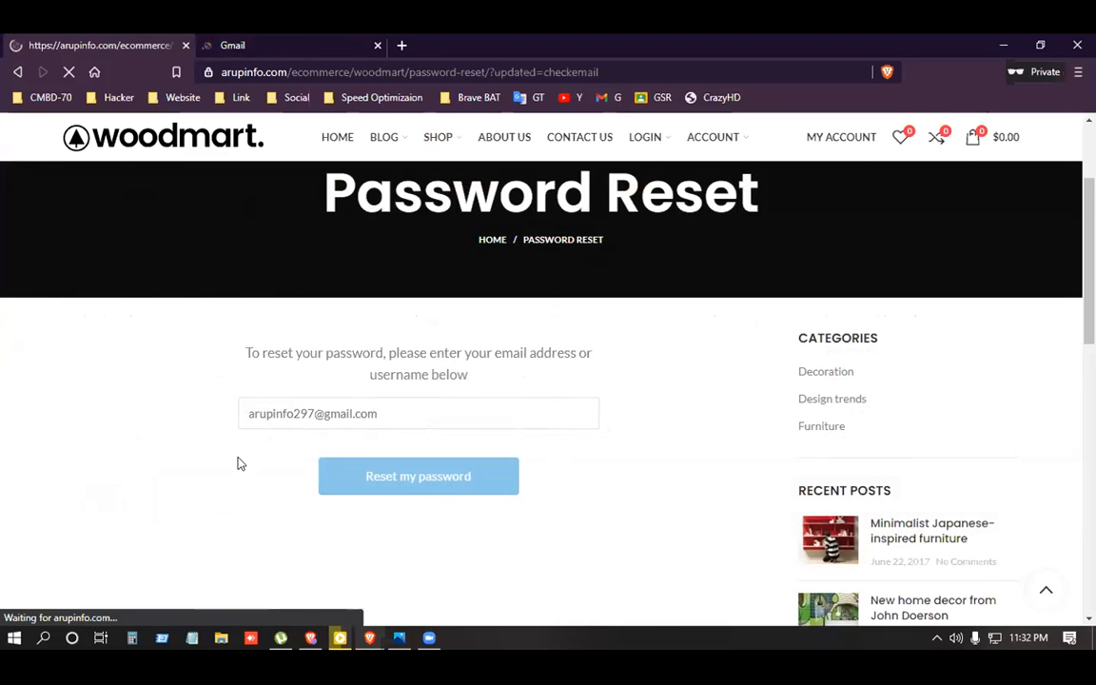
scroll(287, 465, "down", 3)
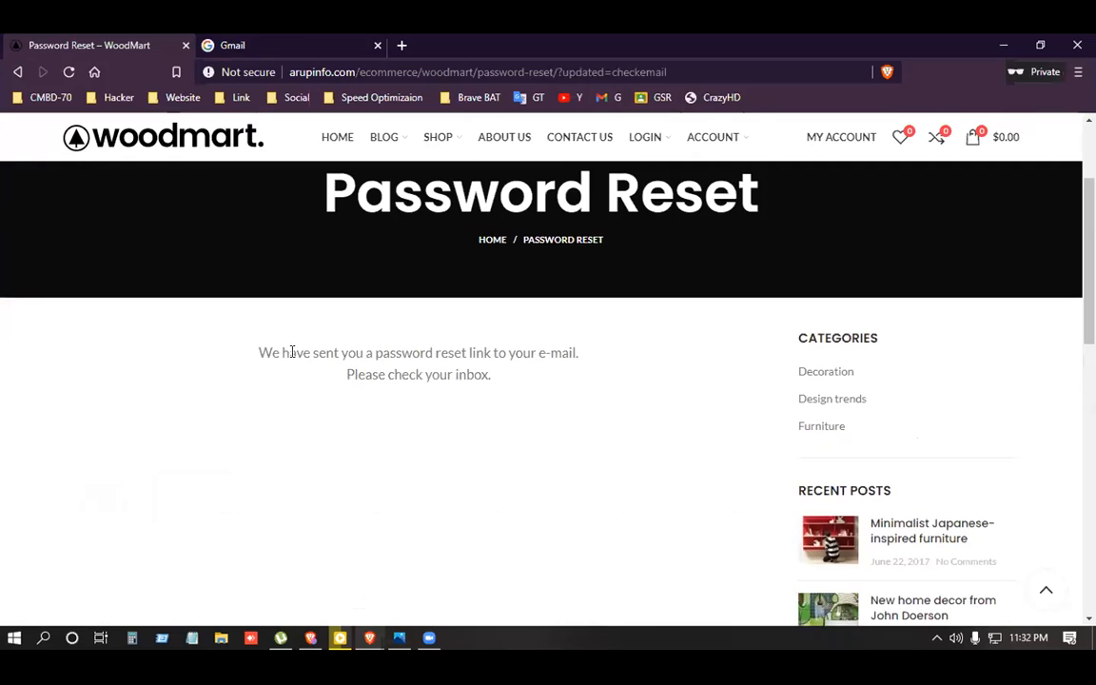
triple_click(292, 352)
left_click(530, 407)
left_click(253, 44)
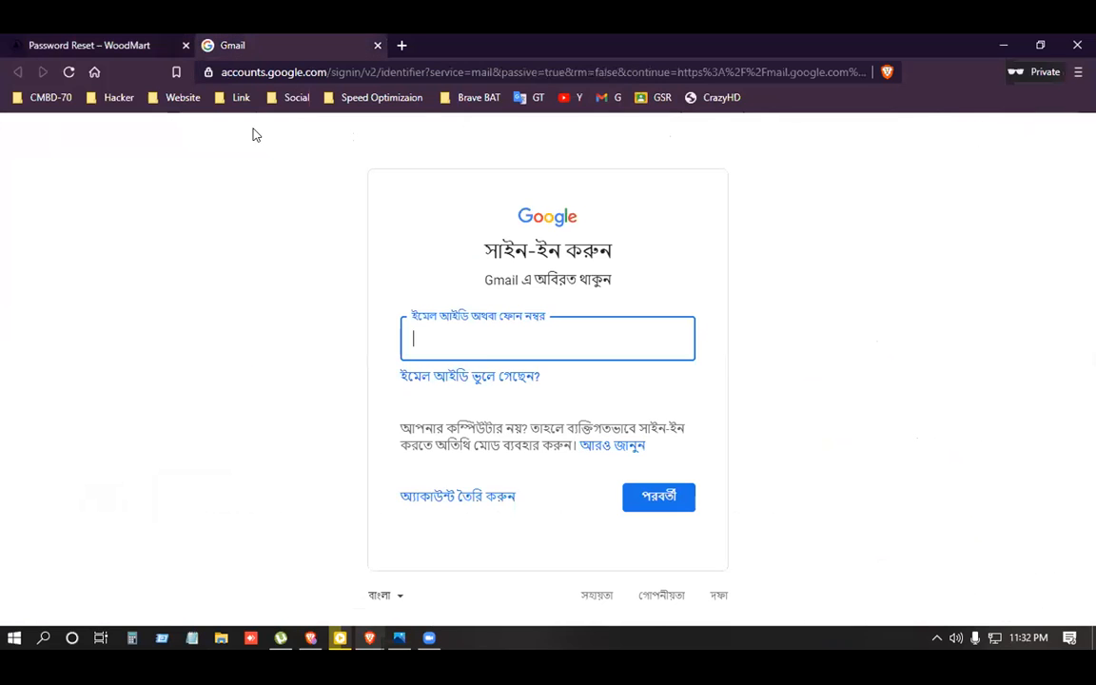
left_click(489, 345)
Sign in to Google with the saved account email and the account password.
left_click(468, 410)
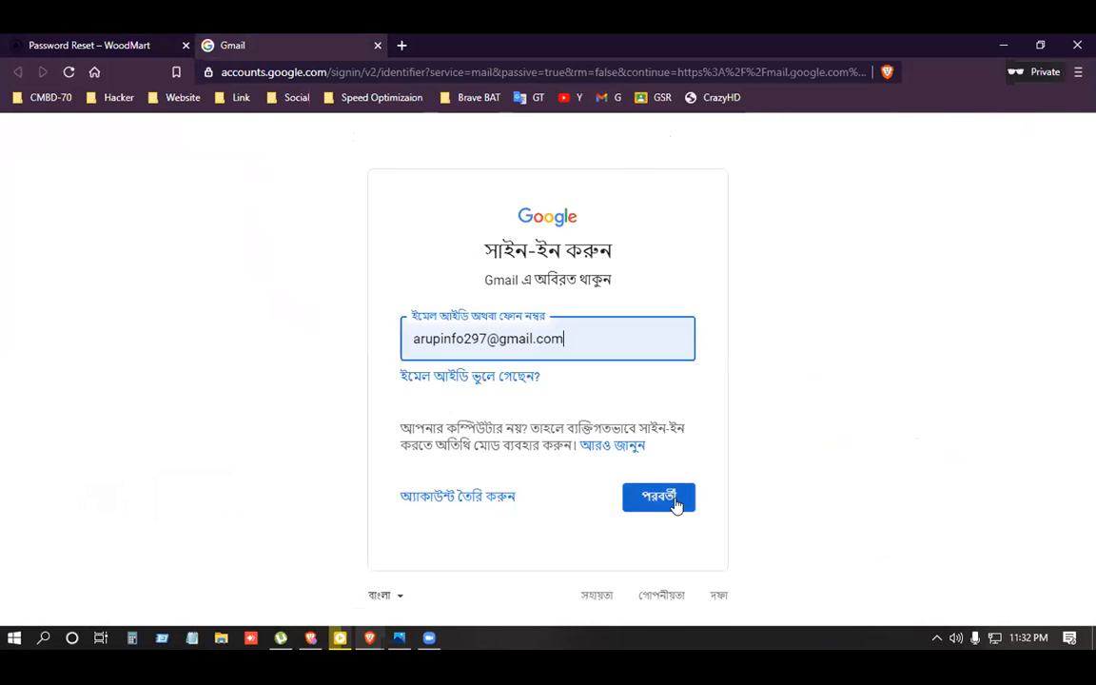
left_click(677, 501)
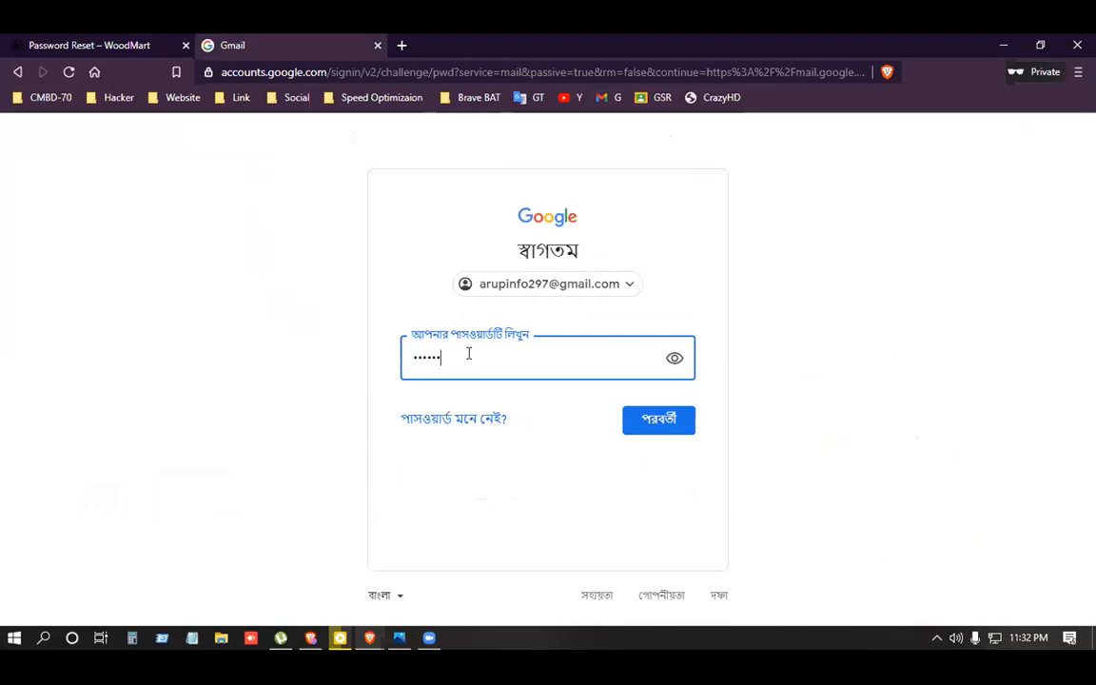
type("••")
key("Return")
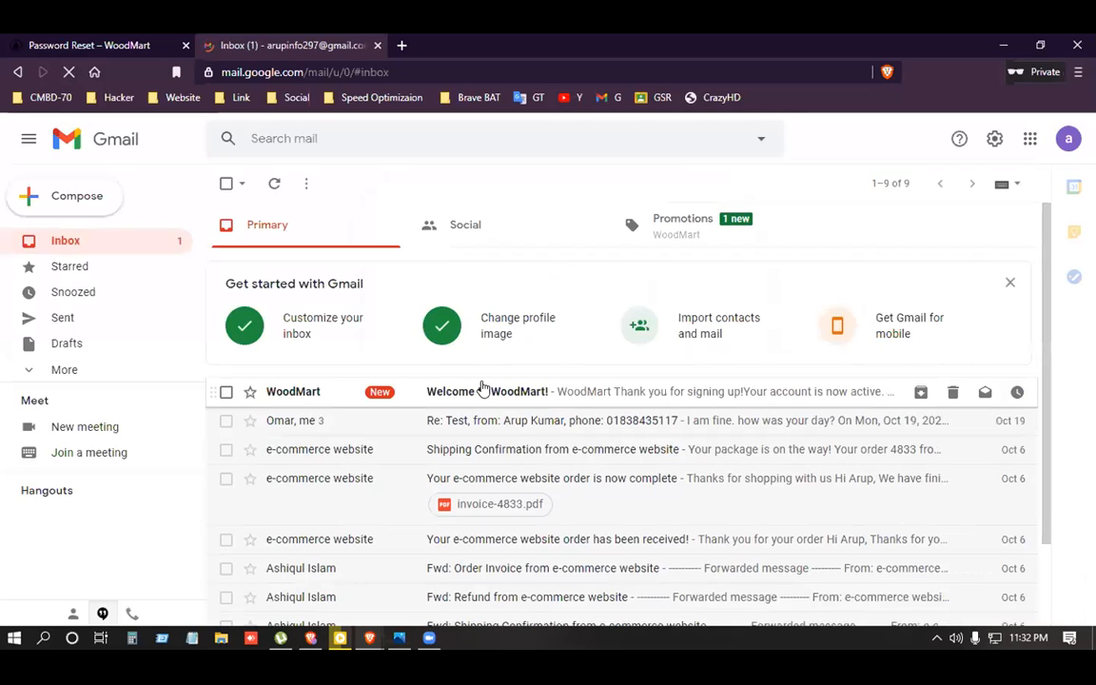
Read the Welcome to WoodMart! email confirming the account is active, then return to Inbox.
left_click(512, 399)
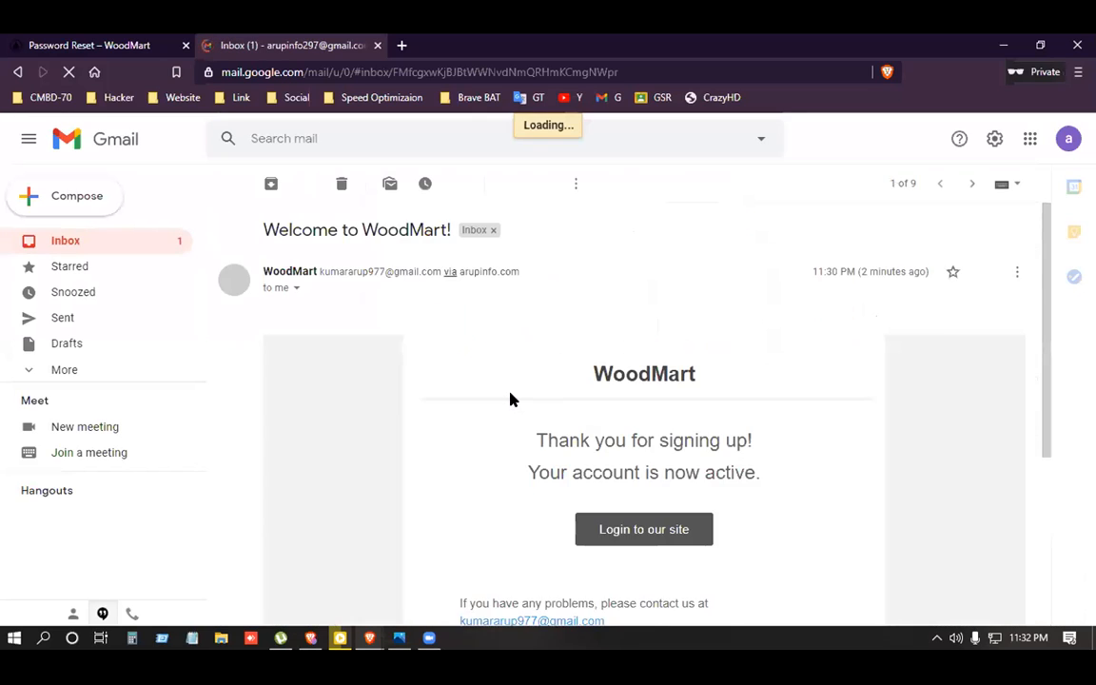
scroll(680, 394, "down", 1)
left_click_drag(535, 359, 753, 359)
left_click_drag(562, 392, 777, 400)
scroll(777, 401, "up", 1)
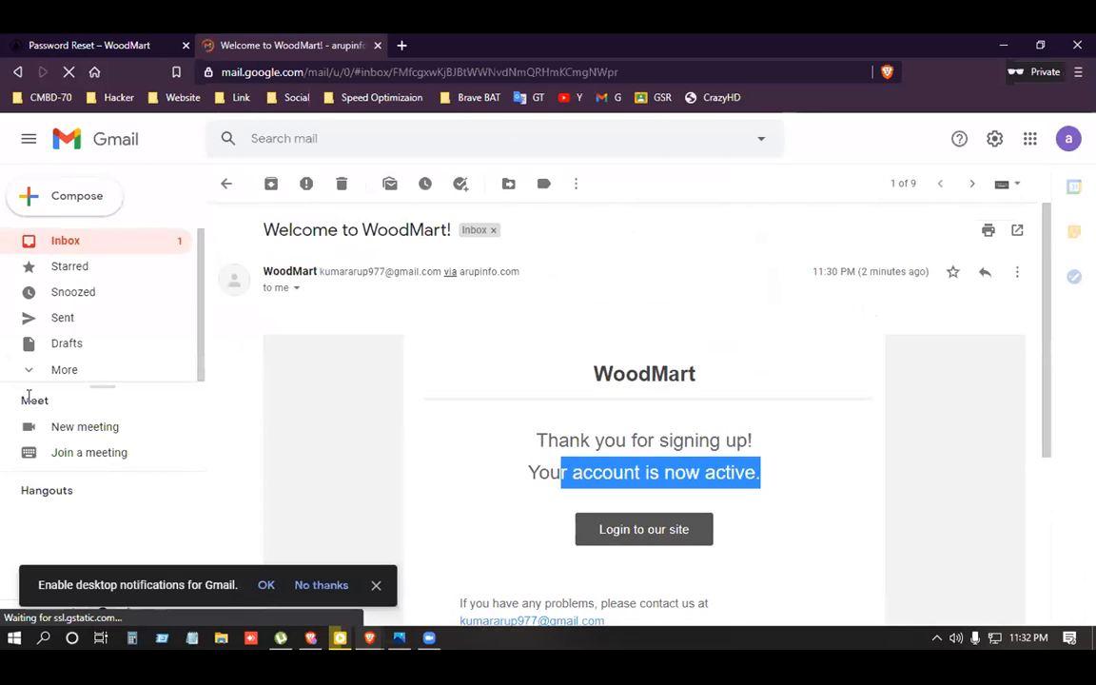
left_click(69, 240)
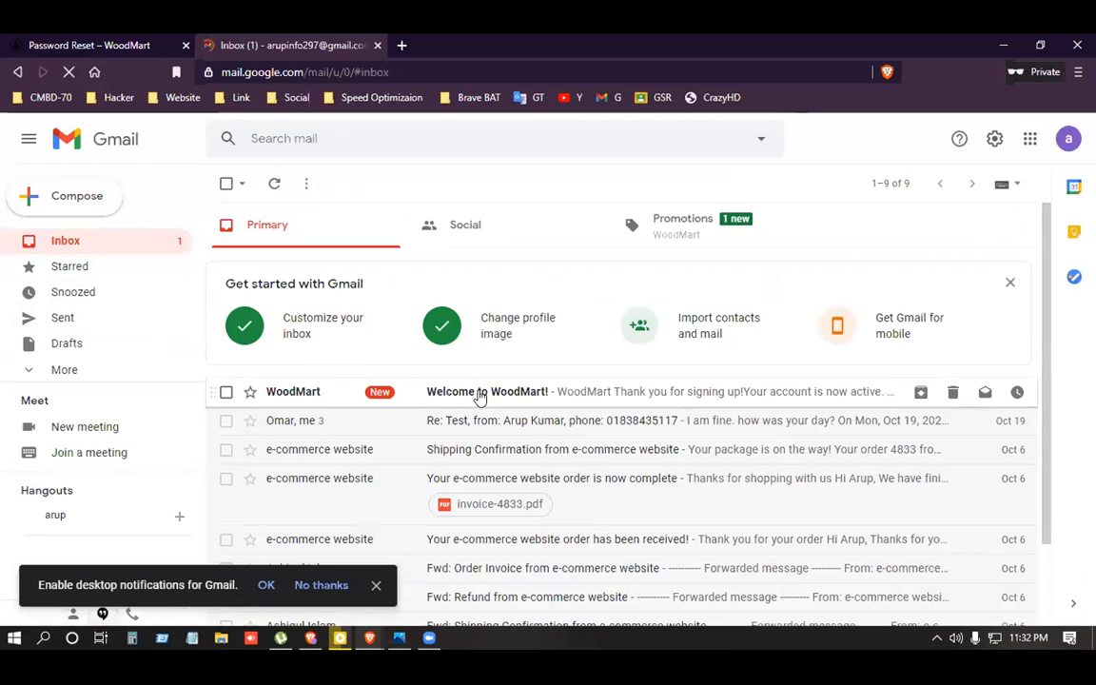
Find the Reset your password email under Promotions and open it.
left_click(468, 224)
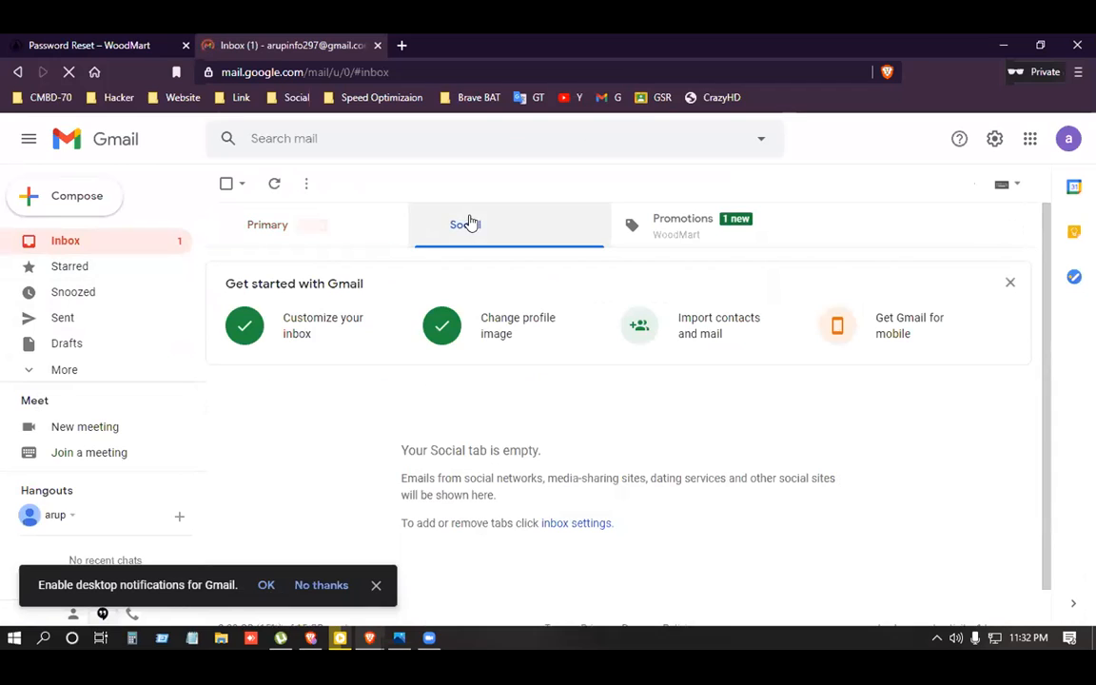
left_click(716, 227)
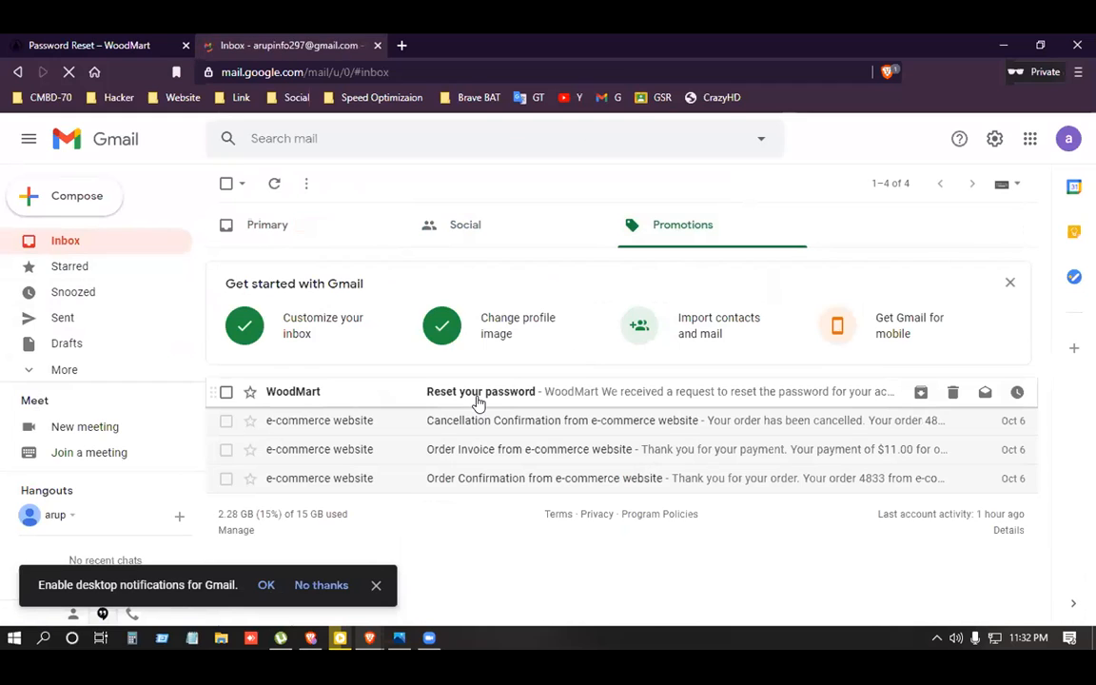
left_click(478, 401)
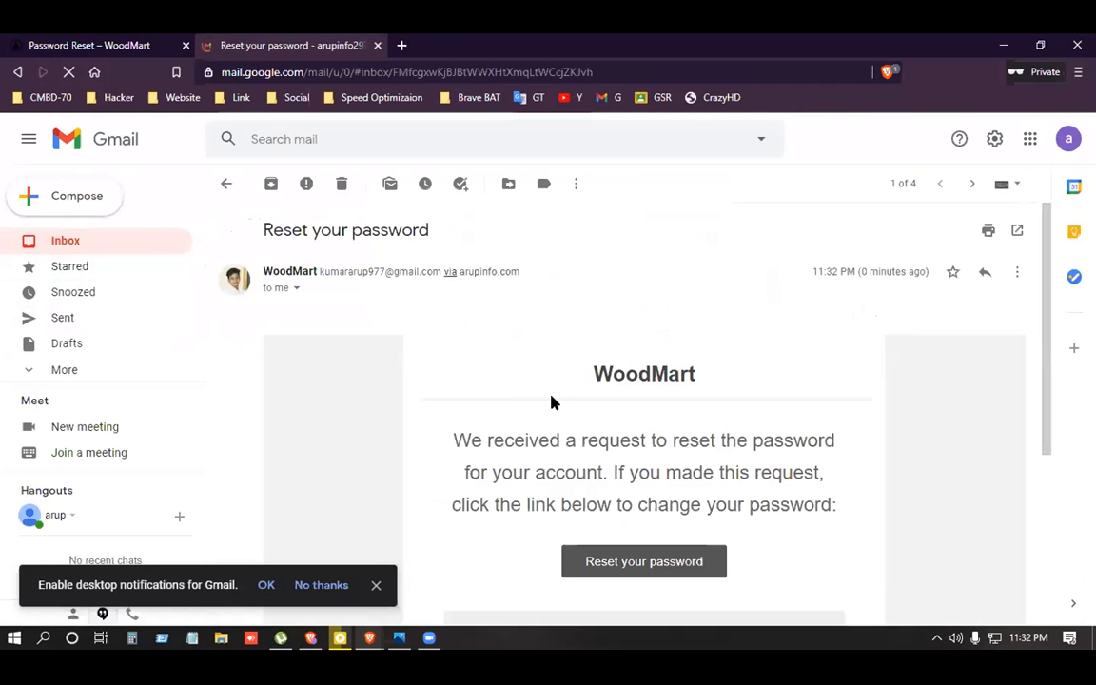
scroll(589, 414, "down", 3)
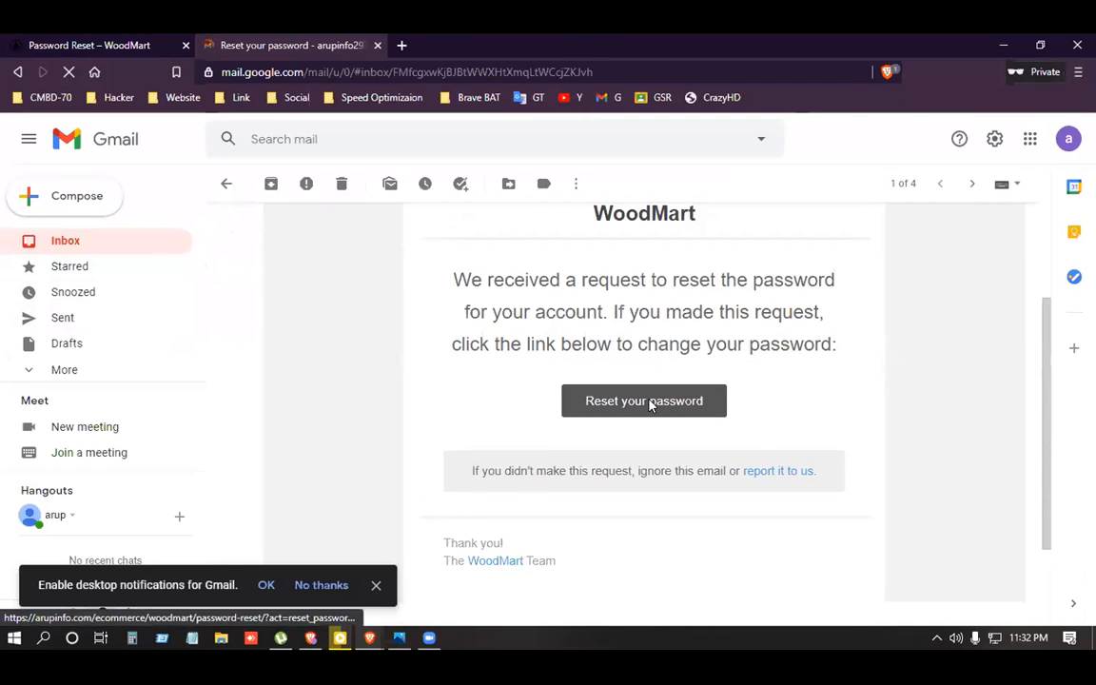
Follow the email's reset link and check the New Password / Confirm Password form.
left_click(649, 403)
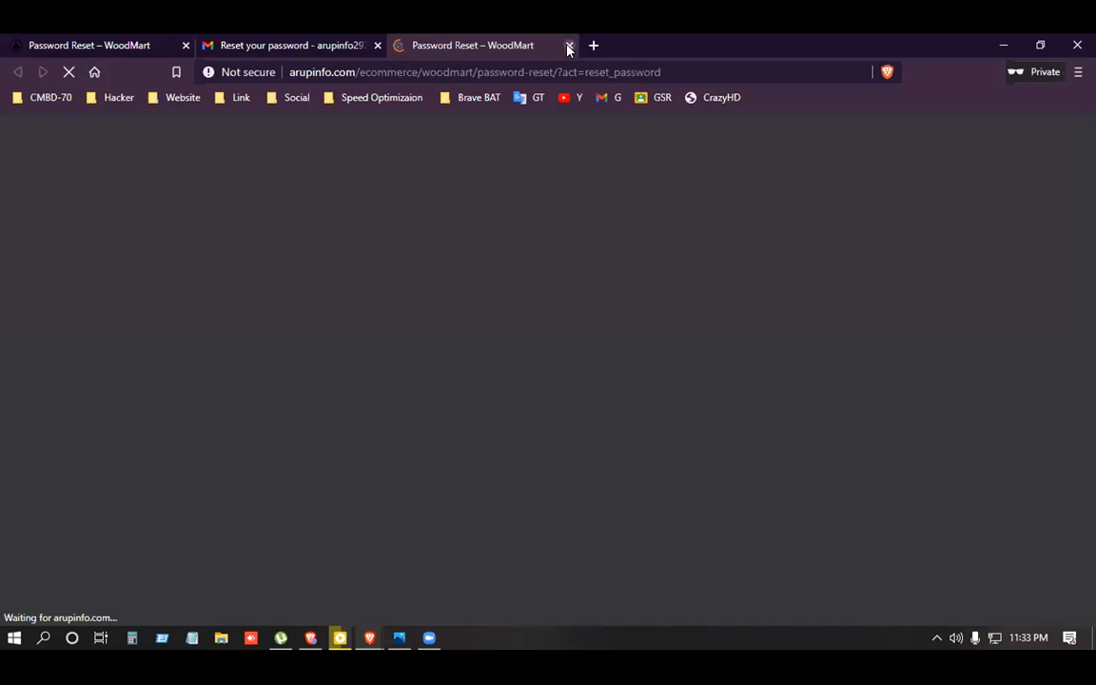
scroll(477, 394, "down", 3)
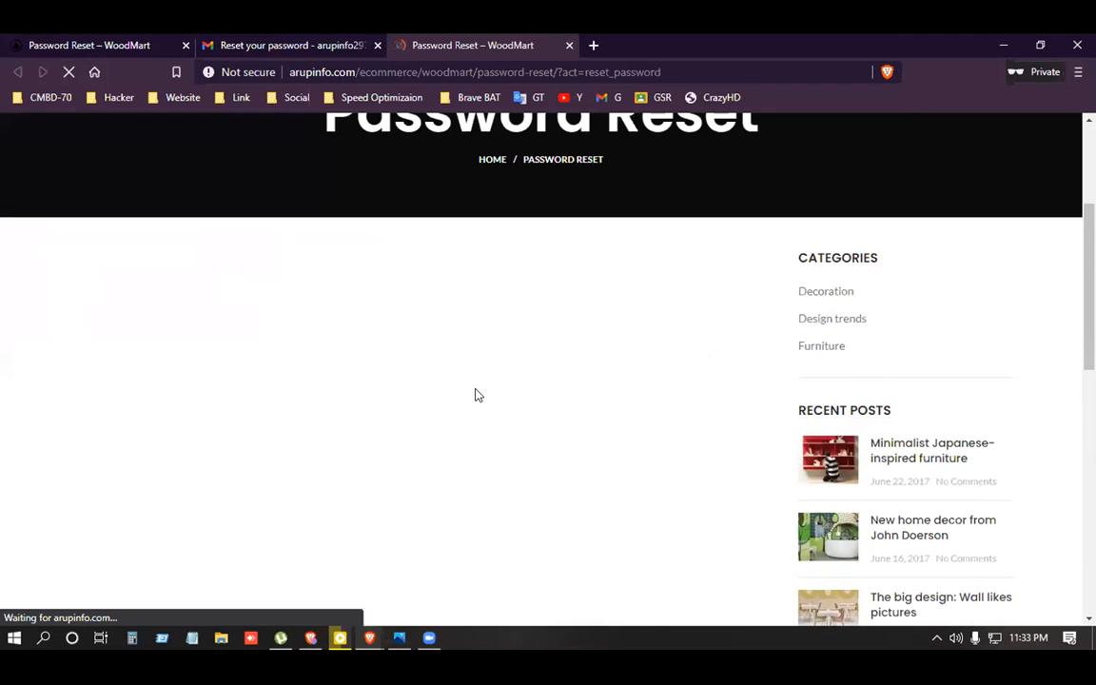
scroll(472, 413, "down", 3)
scroll(471, 414, "up", 2)
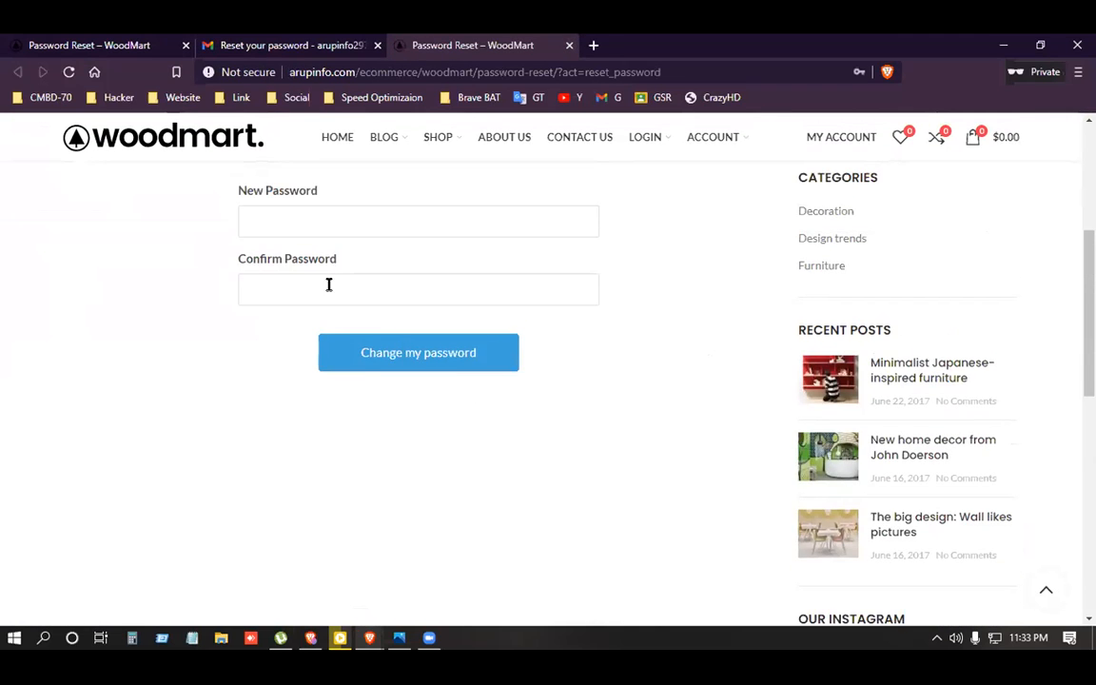
scroll(318, 381, "up", 2)
left_click(318, 381)
left_click(181, 378)
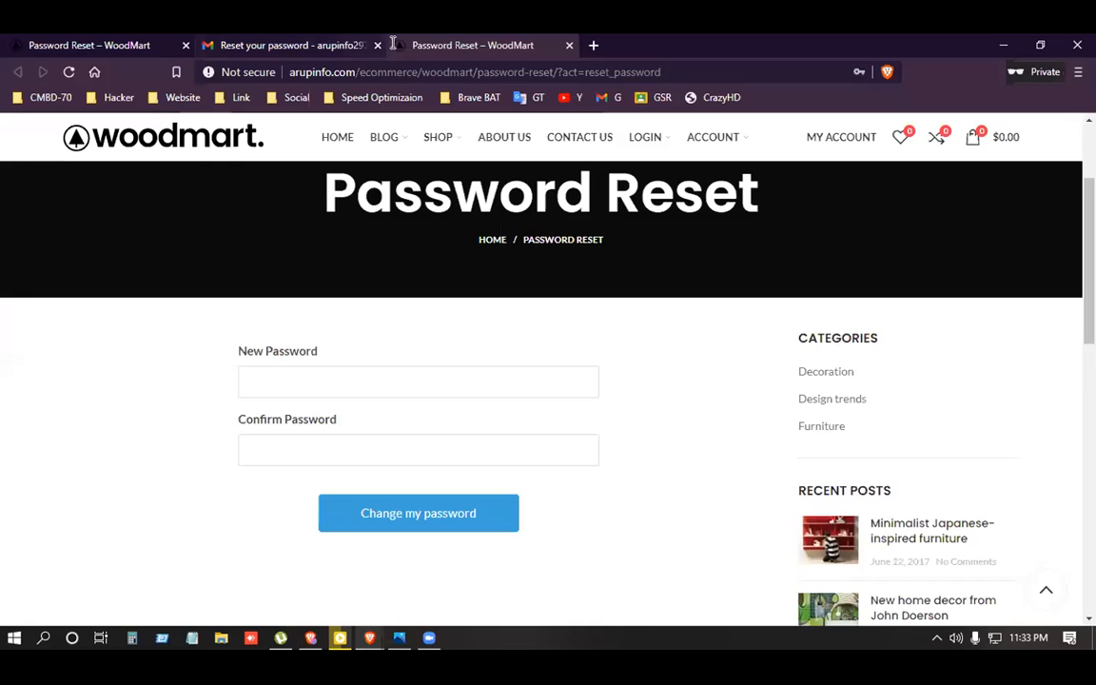
Close the Password Reset, Gmail and WoodMart tabs of the private window.
left_click(567, 46)
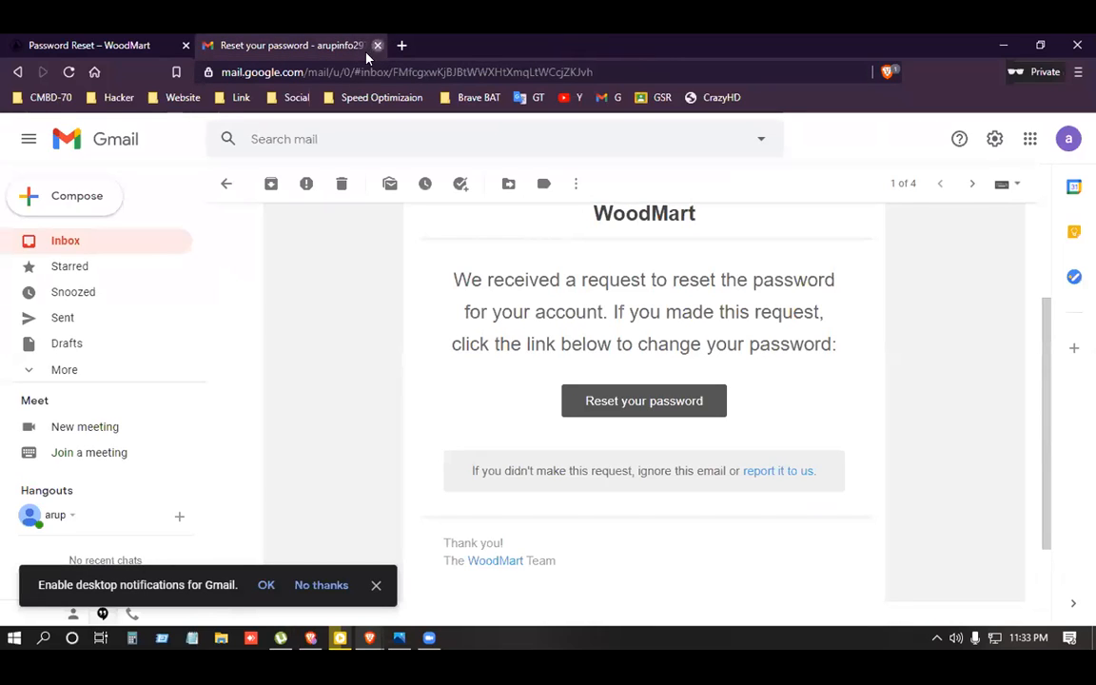
left_click(376, 44)
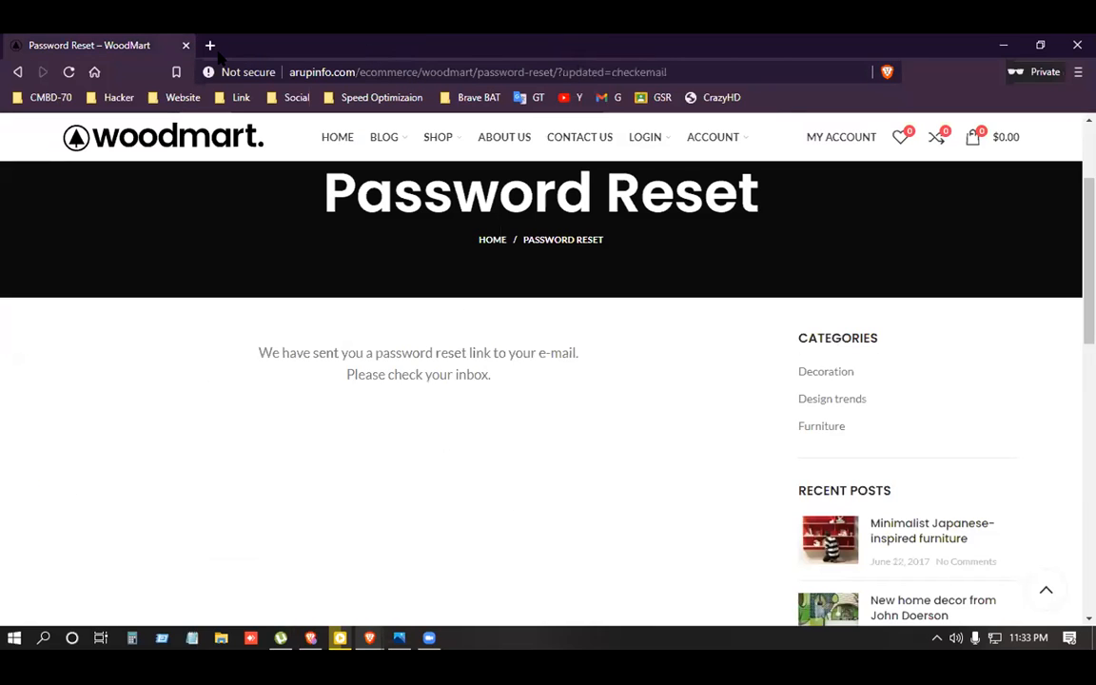
left_click(185, 45)
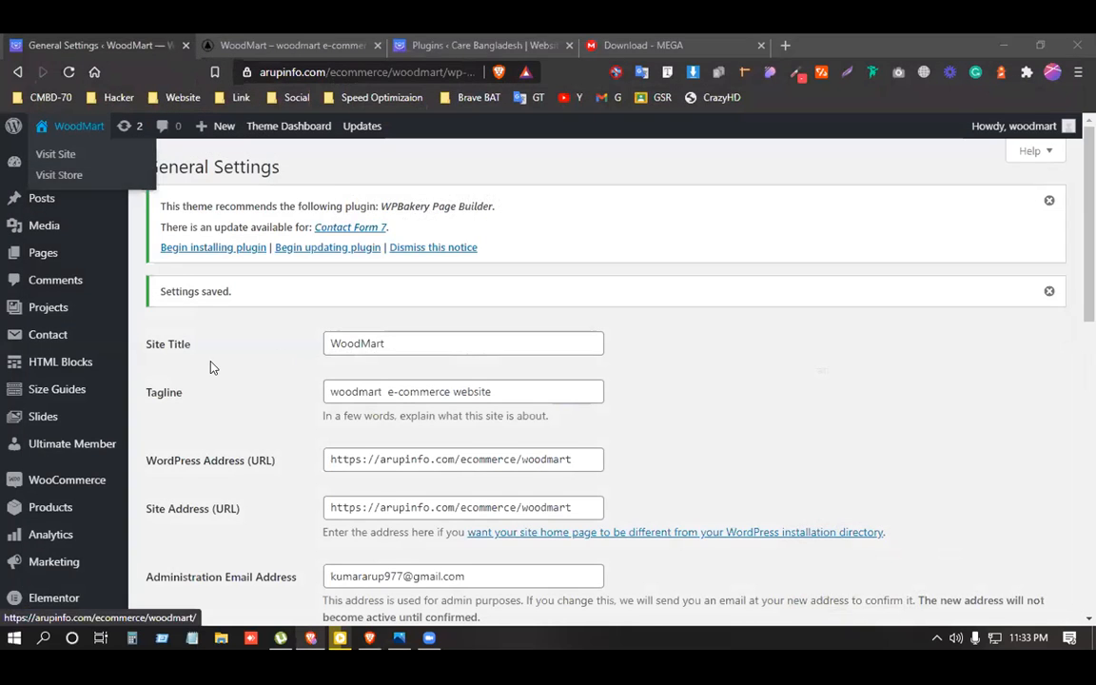
Open the live WoodMart site in a private window from the admin site link.
scroll(213, 316, "down", 2)
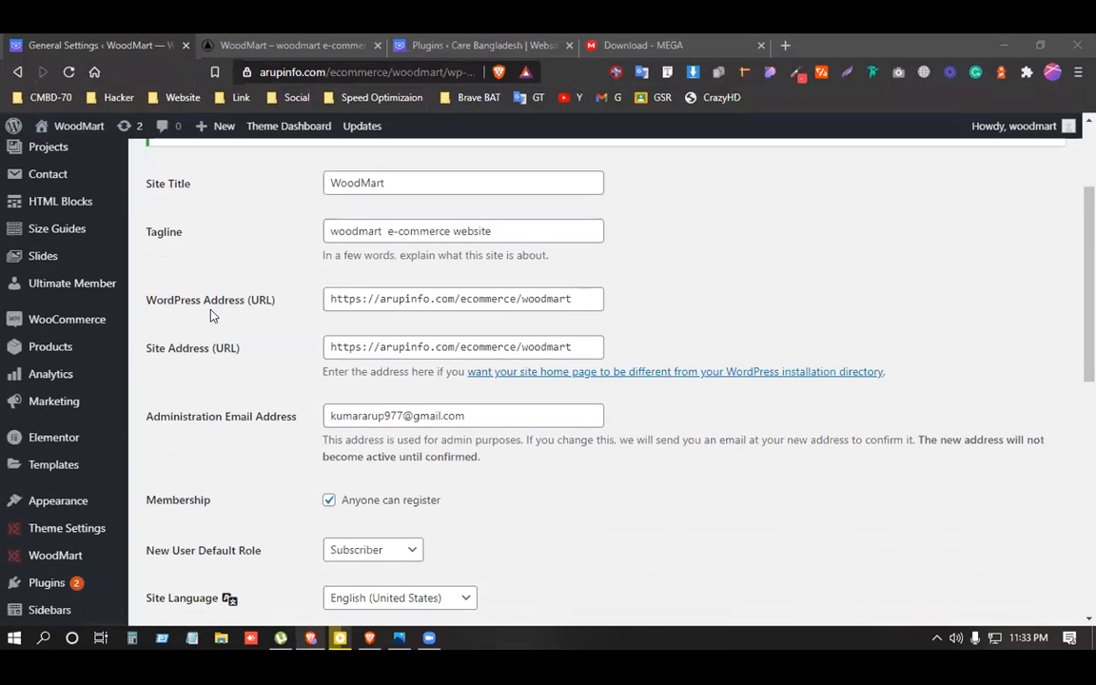
scroll(211, 313, "up", 2)
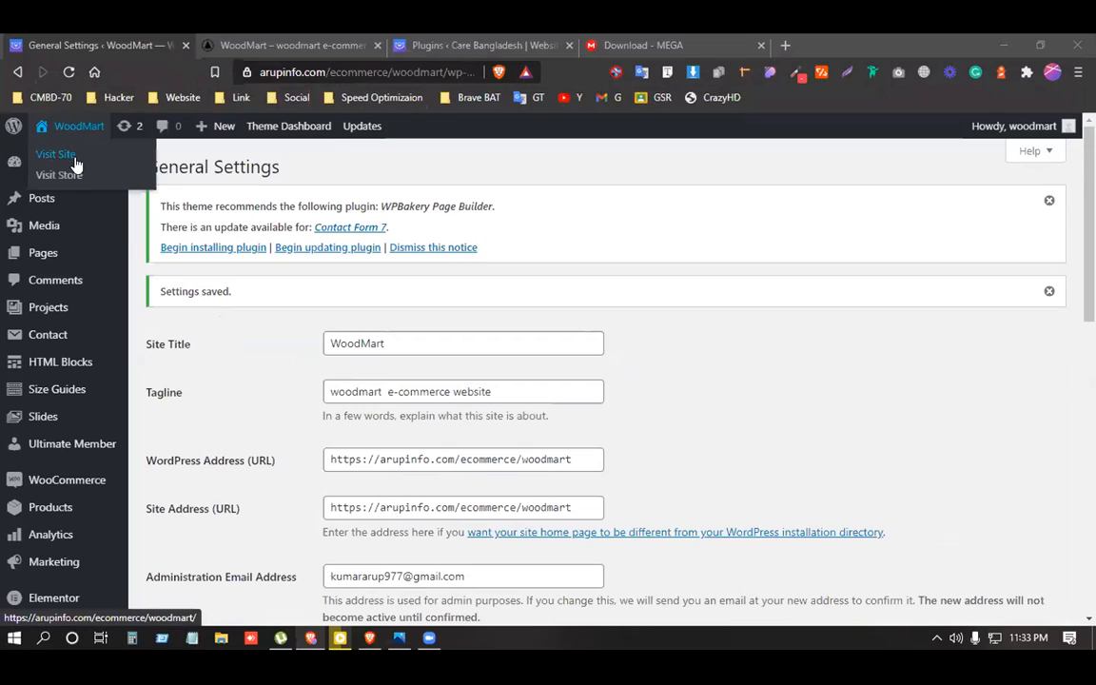
right_click(74, 130)
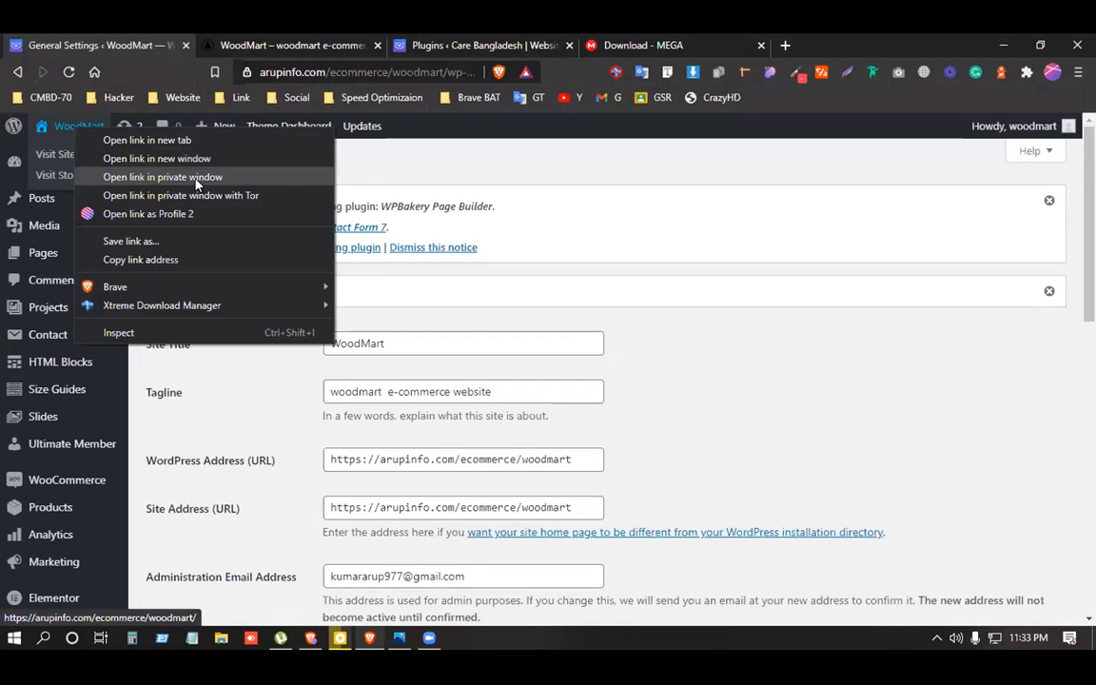
left_click(198, 178)
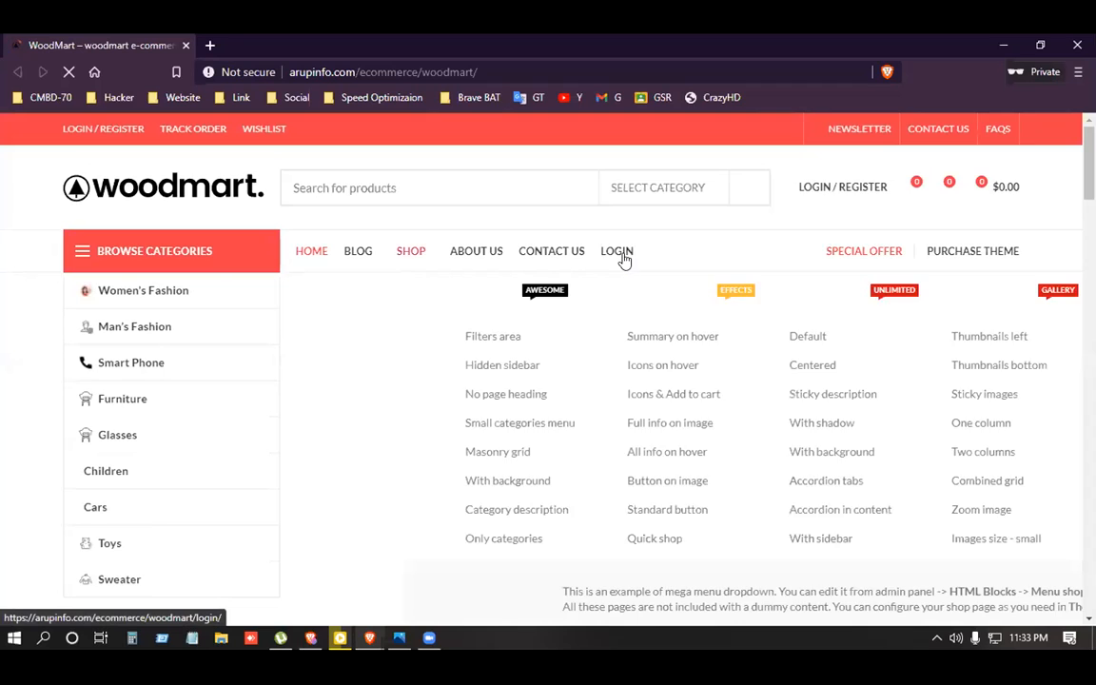
mouse_move(623, 259)
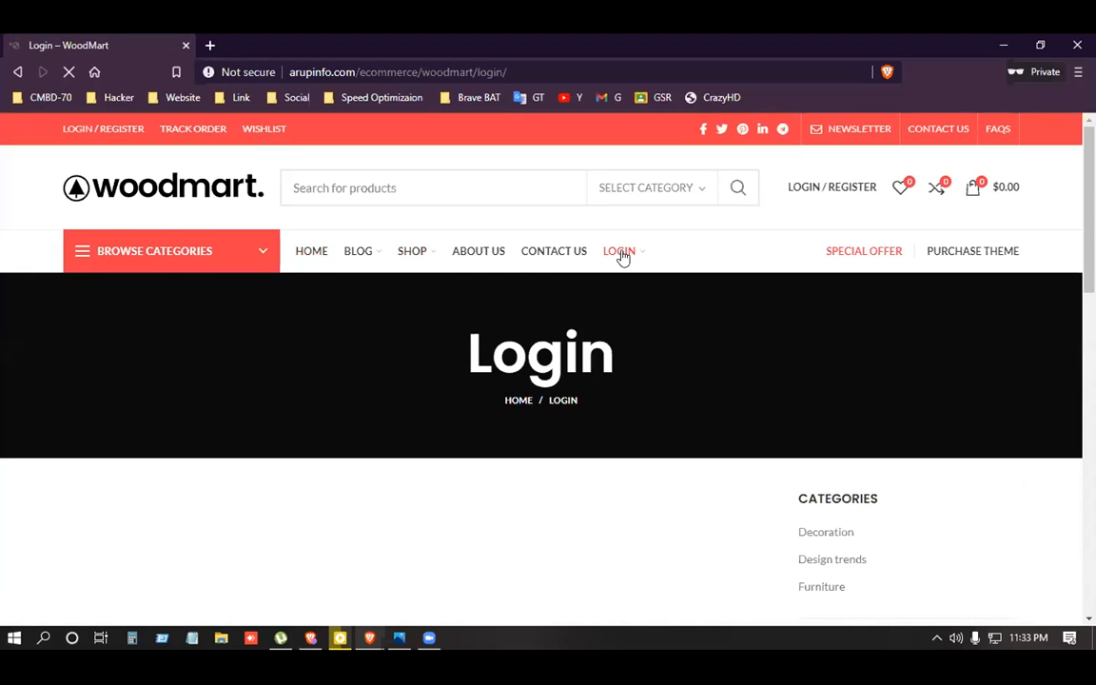
Dismiss the newsletter popup and the saved-login suggestions on the login page.
scroll(621, 257, "down", 2)
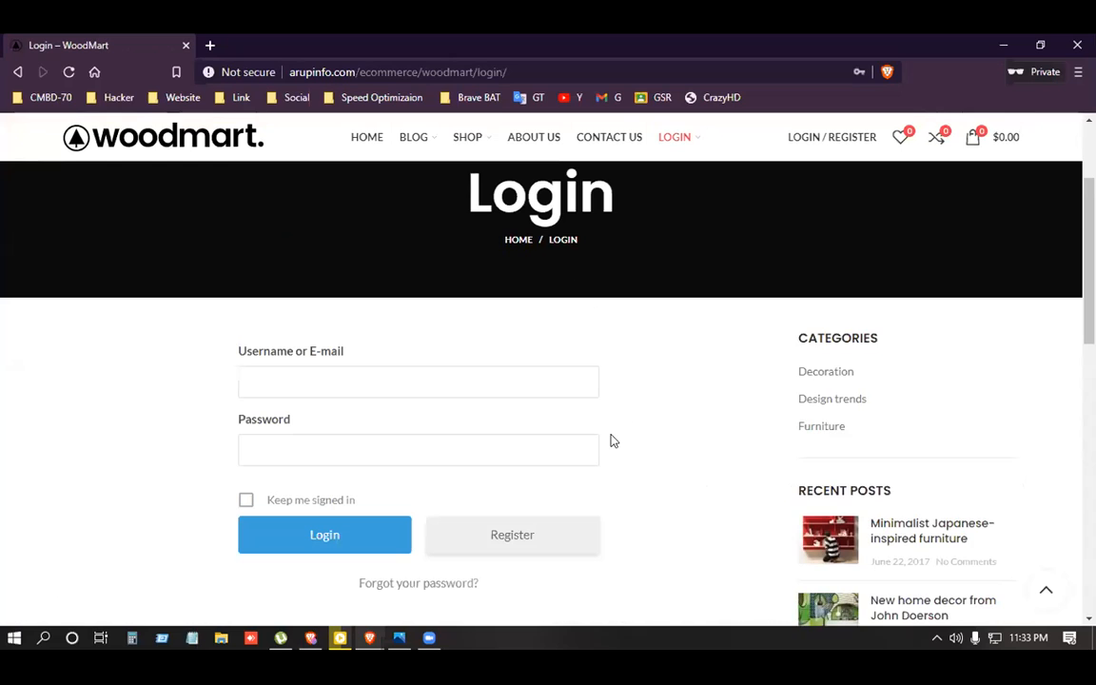
scroll(612, 441, "up", 2)
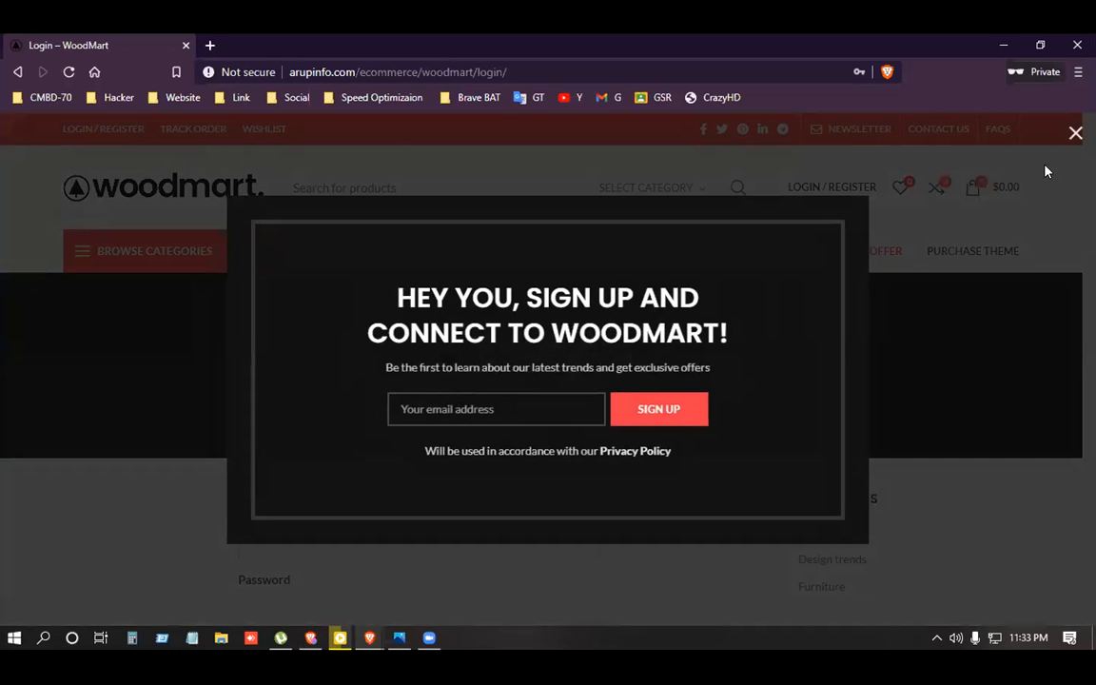
left_click(1039, 174)
scroll(442, 491, "down", 2)
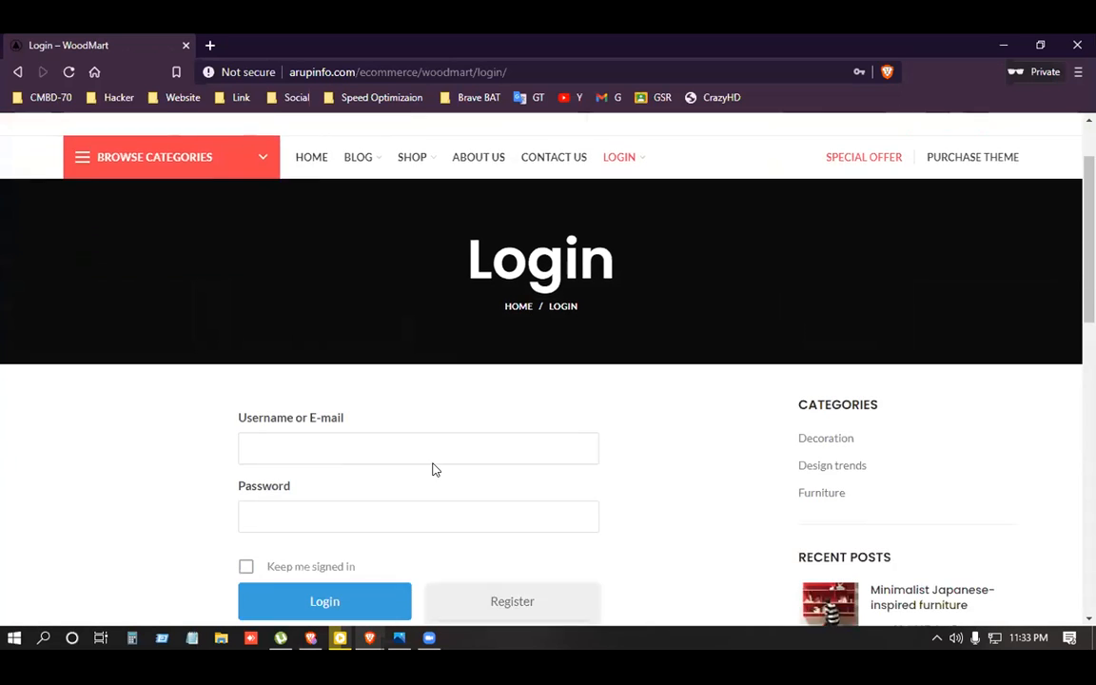
left_click(303, 378)
left_click(117, 391)
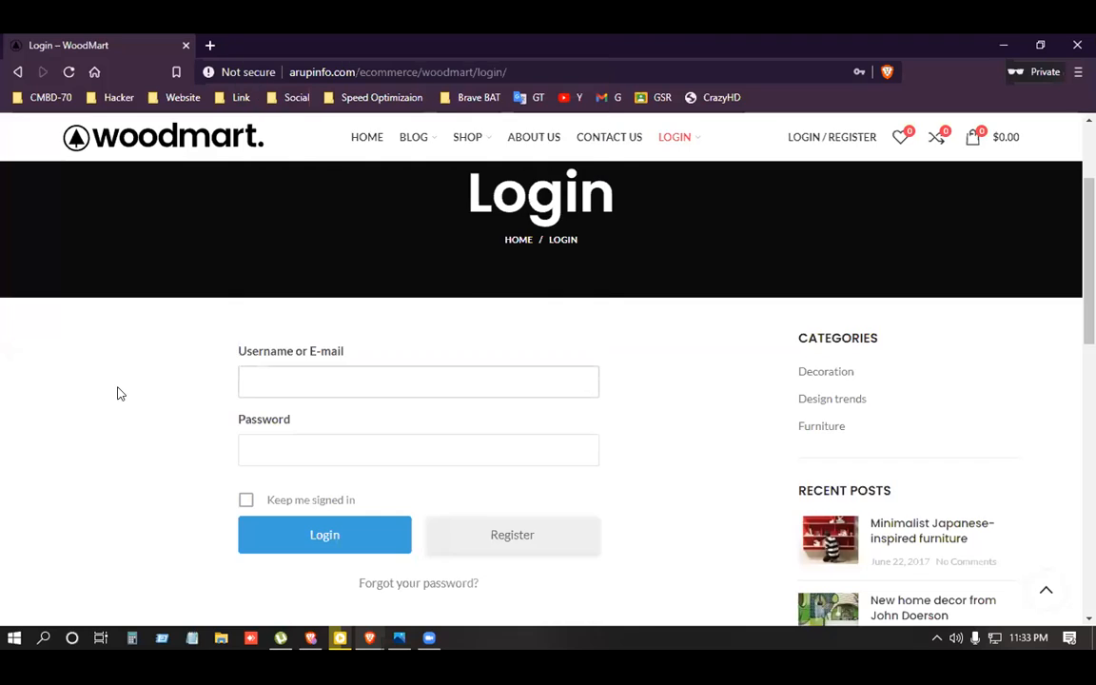
scroll(417, 453, "up", 2)
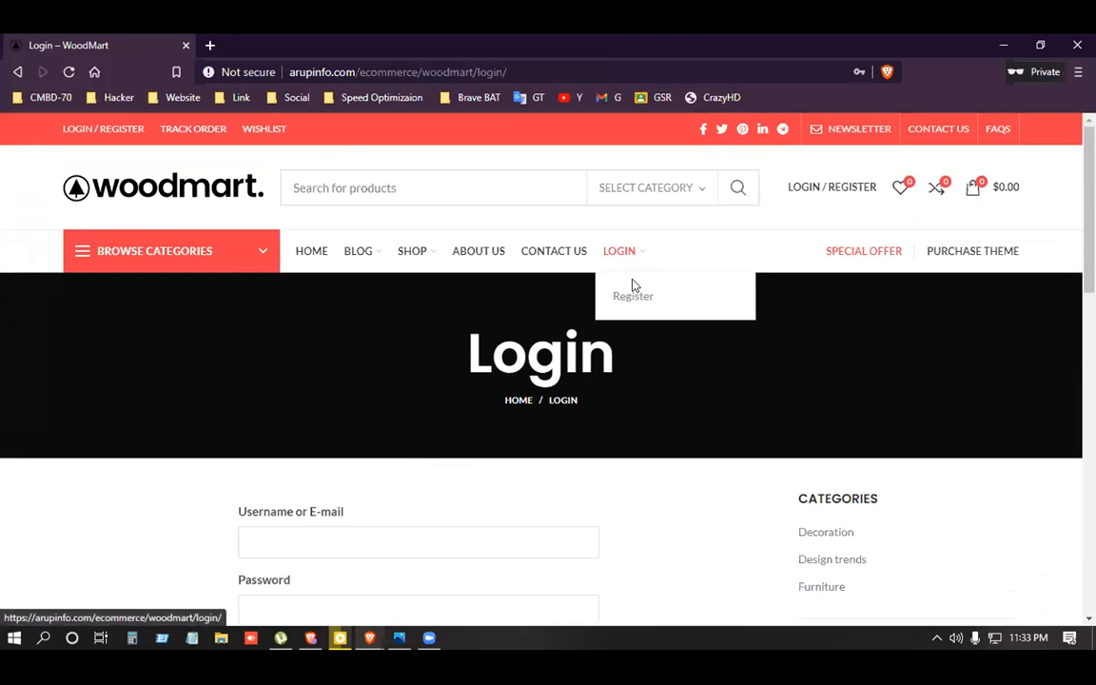
Open the Register page in a new tab, review its signup form, then minimize the private window.
left_click(644, 300)
right_click(644, 301)
left_click(708, 313)
scroll(433, 412, "down", 1)
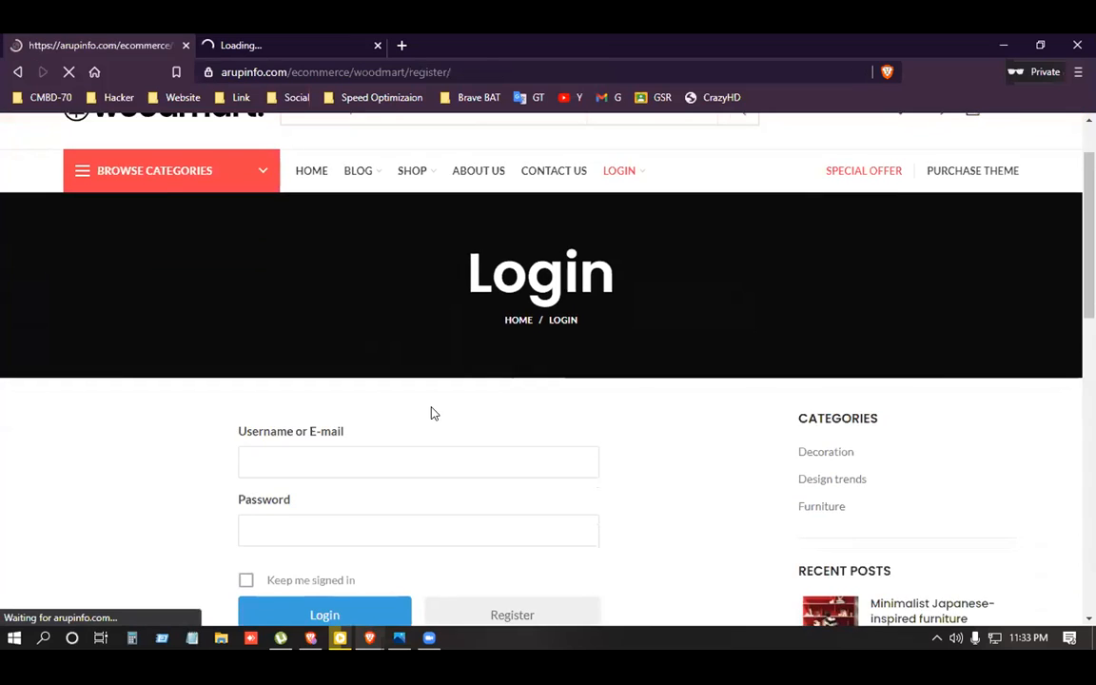
scroll(431, 412, "down", 3)
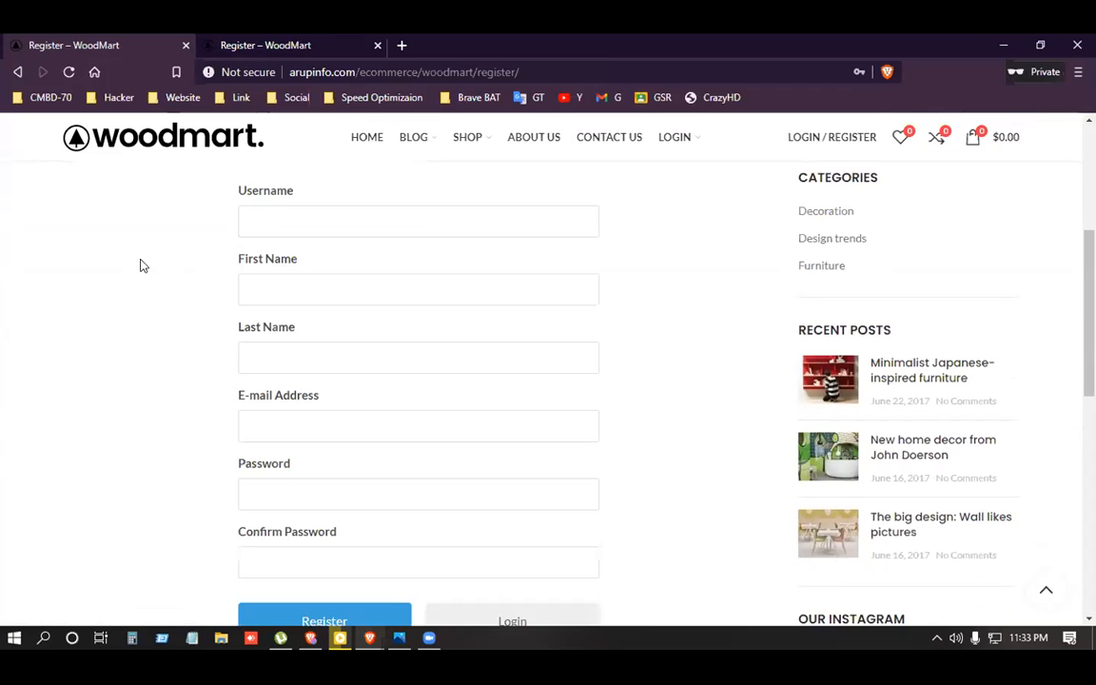
scroll(278, 487, "down", 1)
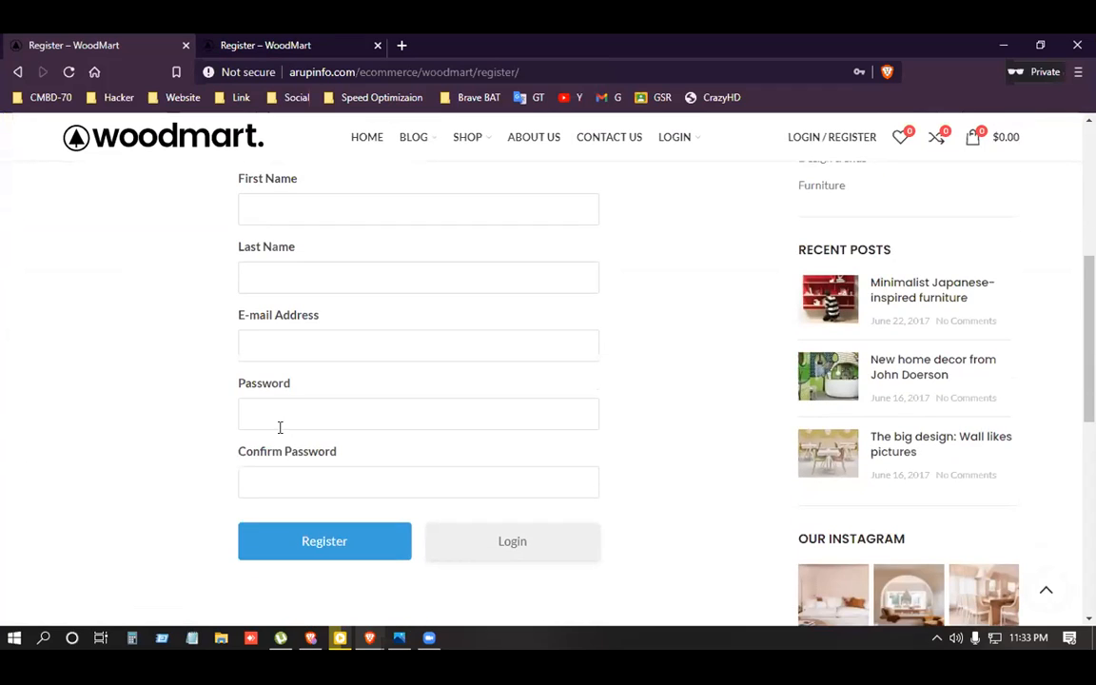
scroll(285, 342, "up", 1)
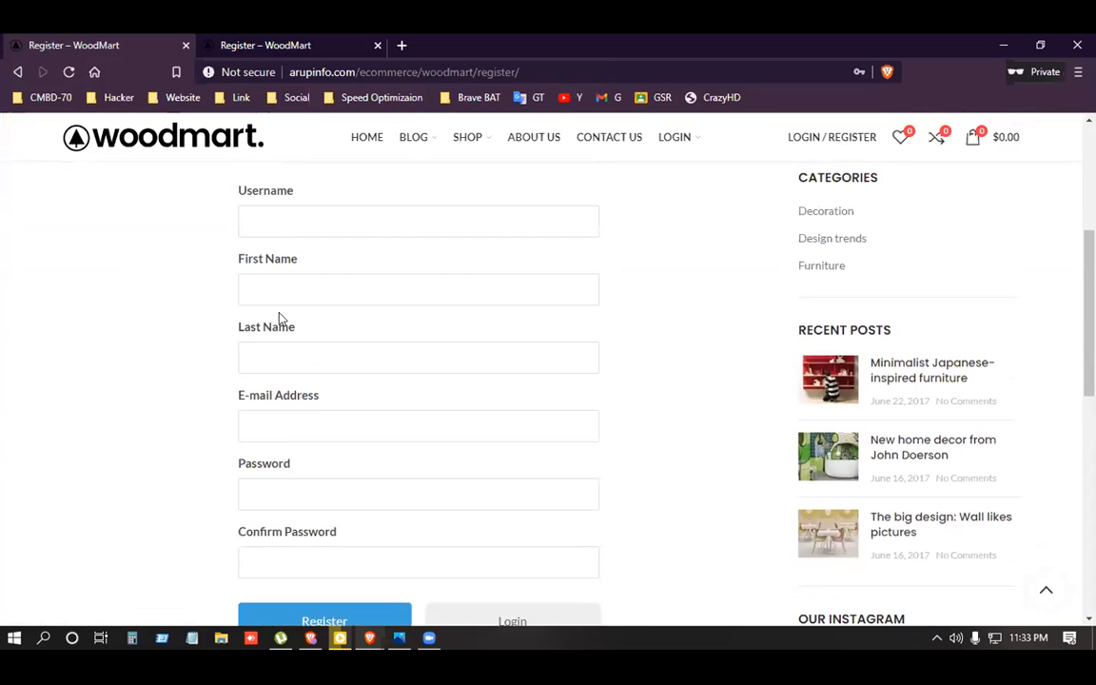
scroll(285, 374, "up", 2)
scroll(372, 371, "down", 1)
scroll(370, 342, "up", 2)
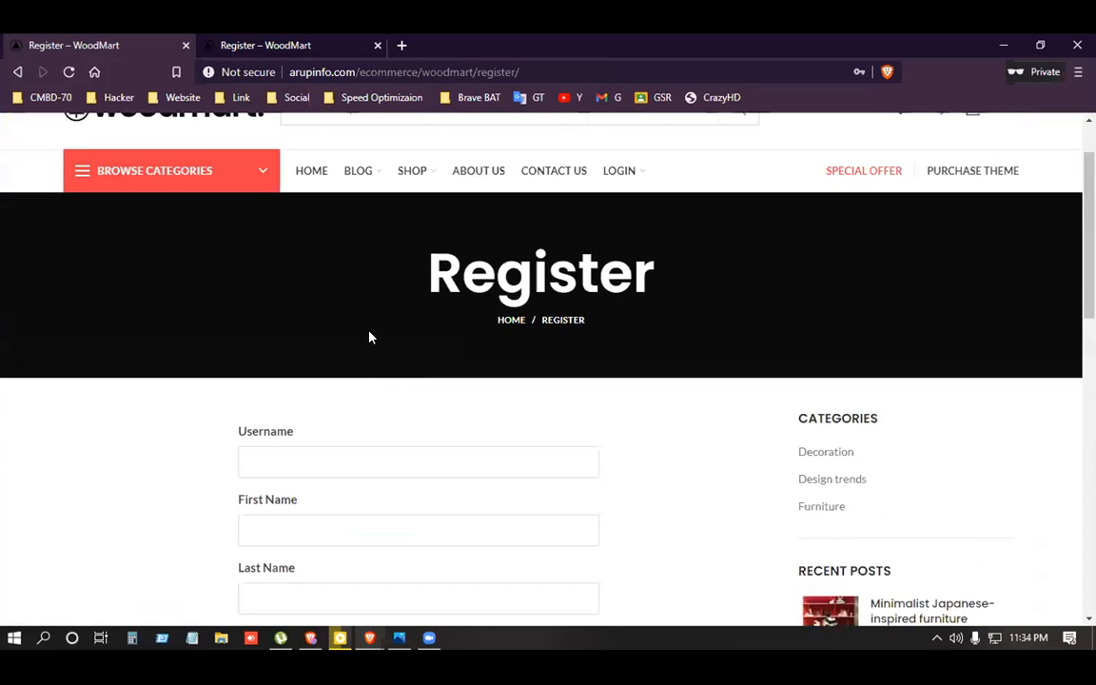
scroll(371, 323, "down", 1)
left_click(1008, 48)
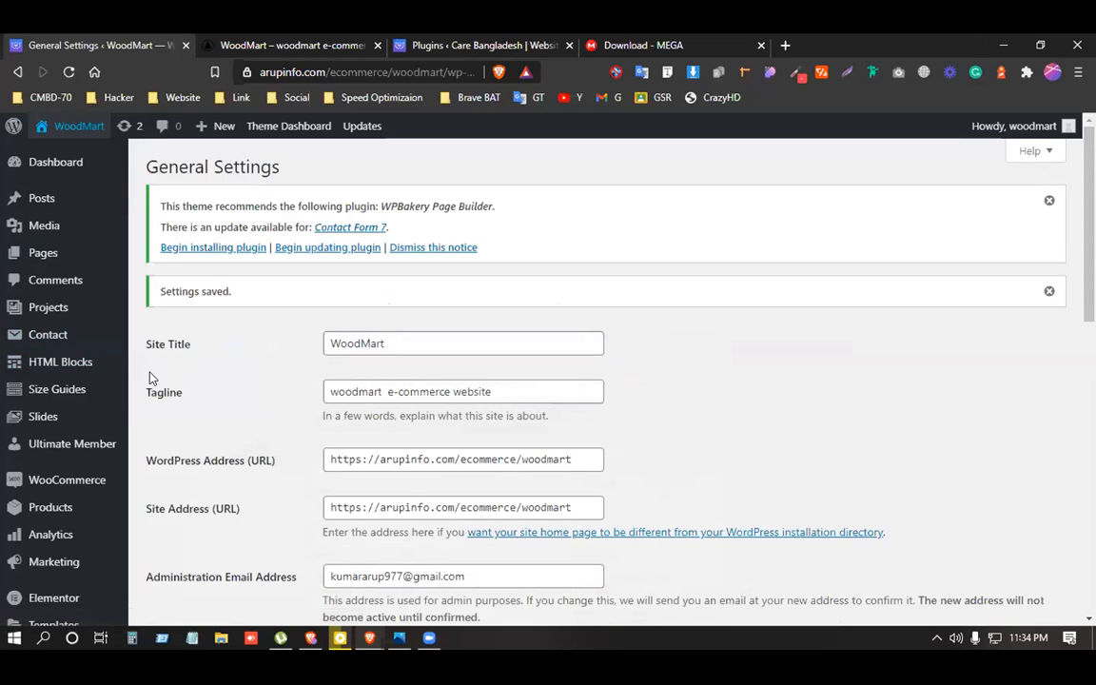
Go to Ultimate Member > Forms and edit the Default Registration form (7827).
mouse_move(61, 367)
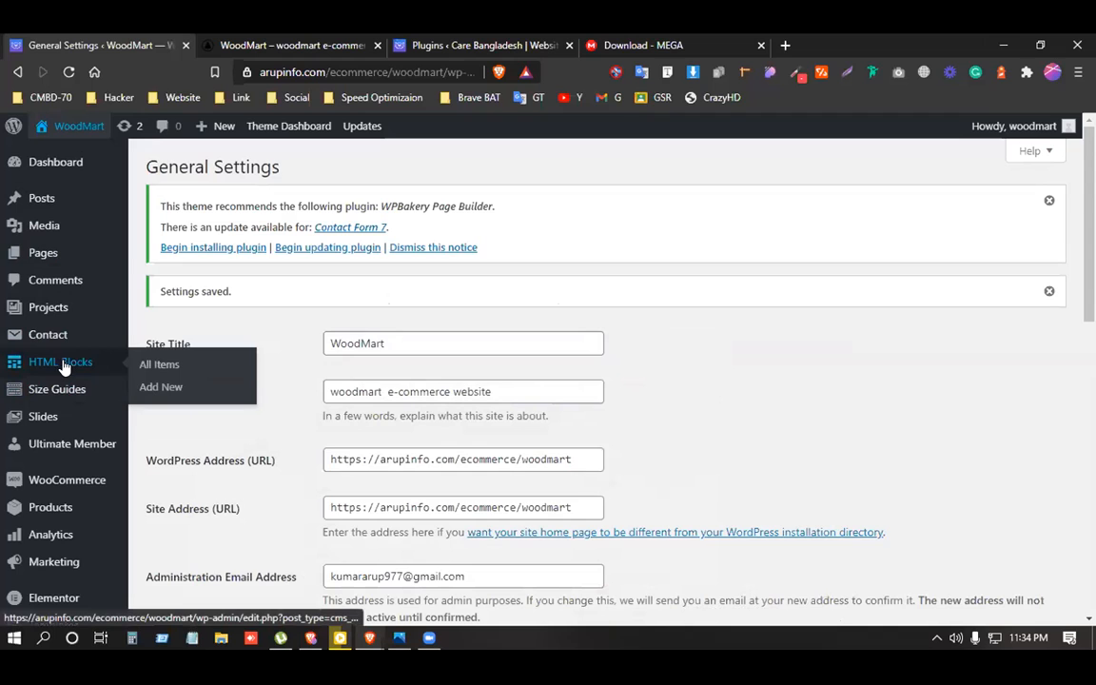
scroll(63, 367, "down", 3)
left_click(72, 295)
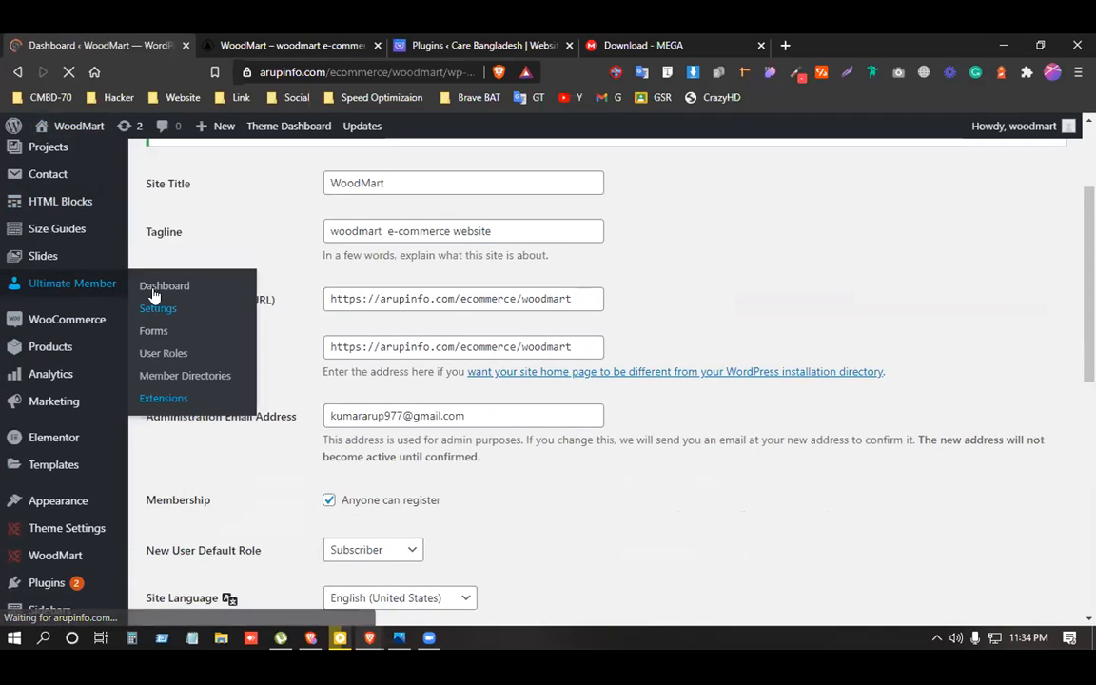
scroll(59, 467, "down", 1)
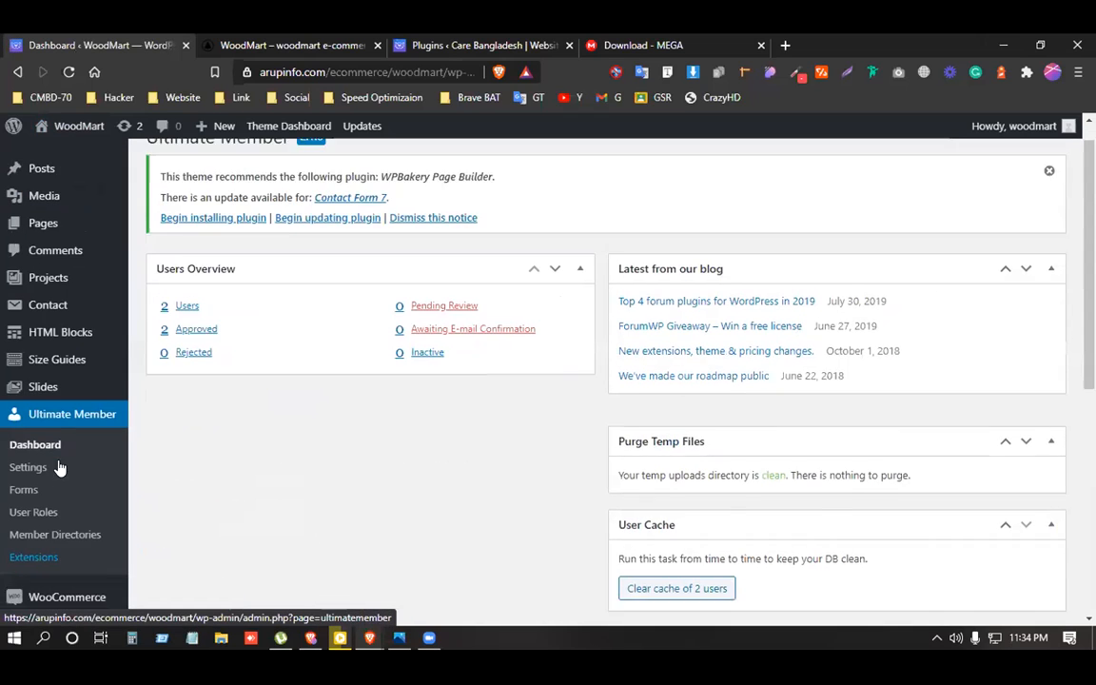
scroll(59, 467, "down", 2)
left_click(17, 443)
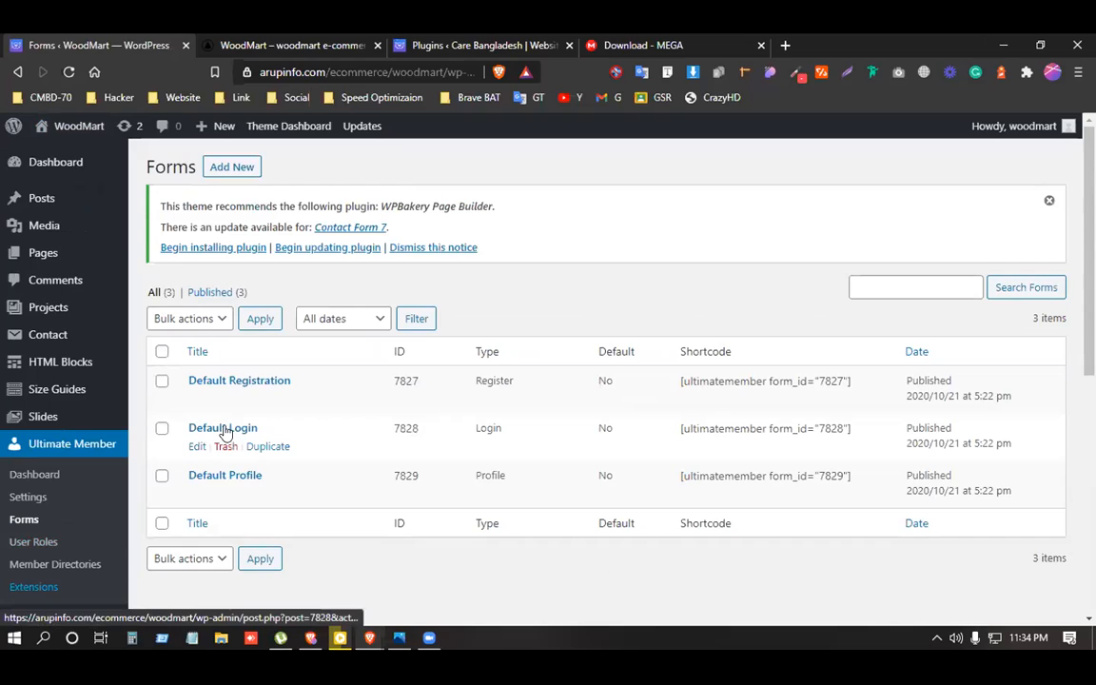
left_click(196, 401)
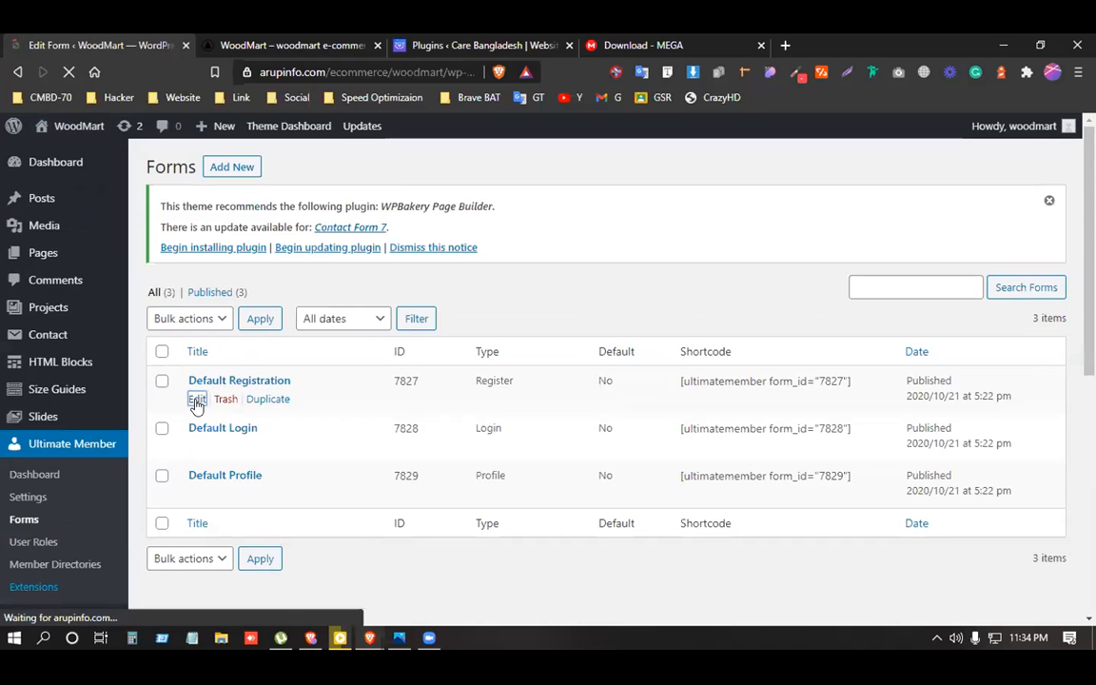
Select and copy the shortcode [ultimatemember form_id="7827"] from the Shortcode box.
scroll(433, 415, "down", 5)
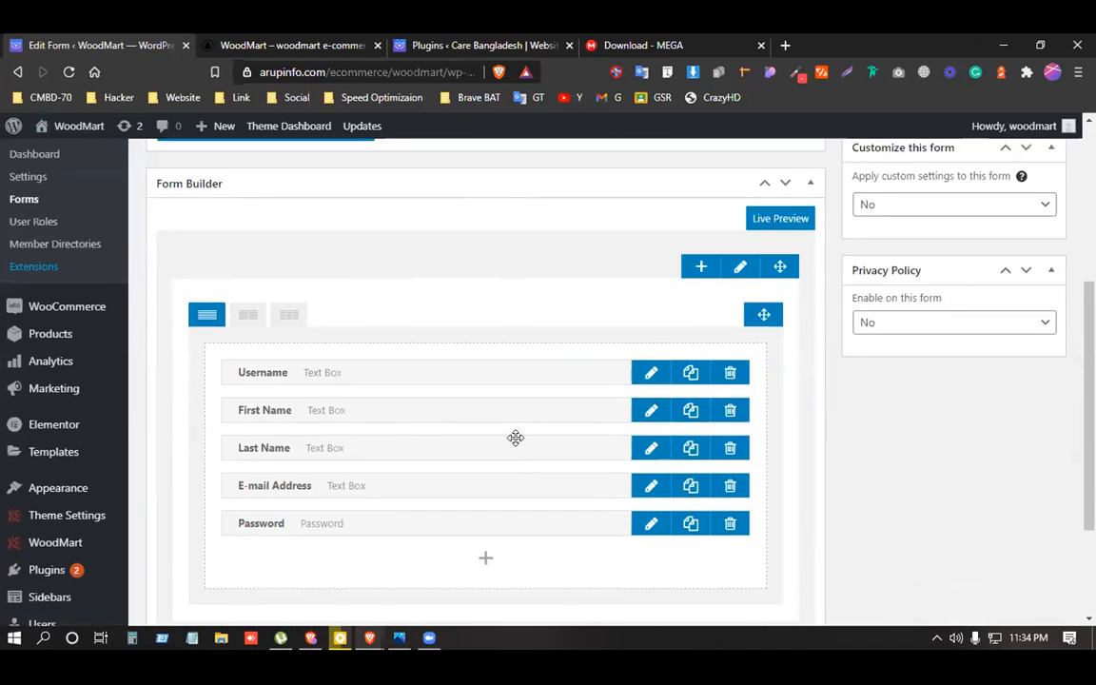
scroll(513, 437, "up", 3)
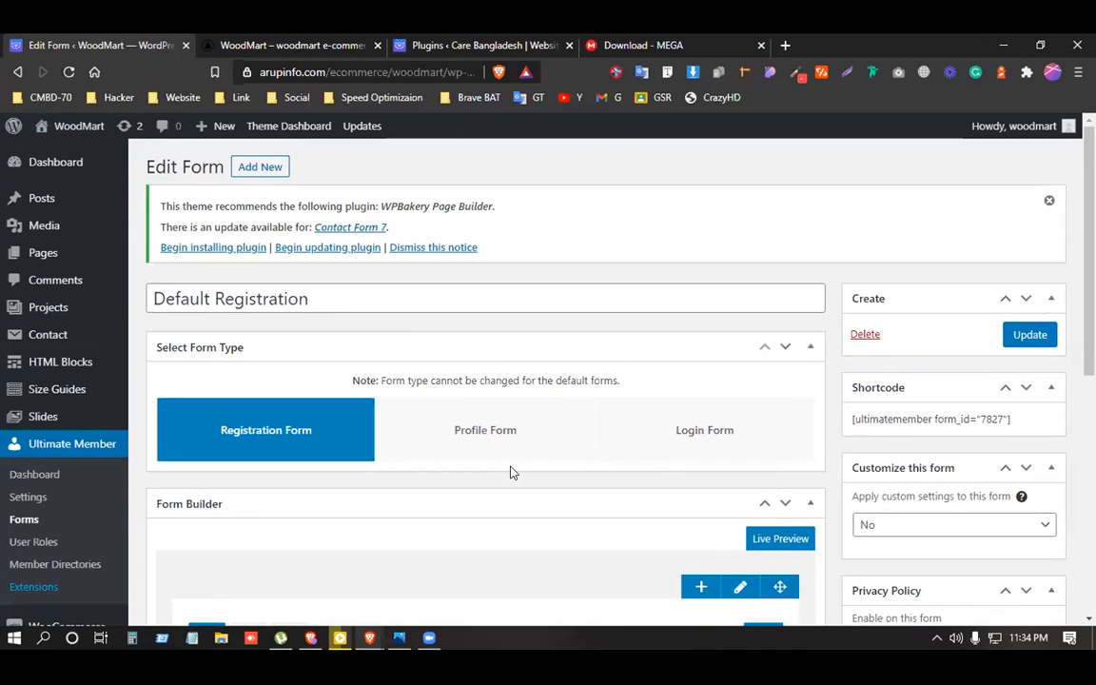
scroll(510, 473, "down", 2)
scroll(510, 472, "up", 1)
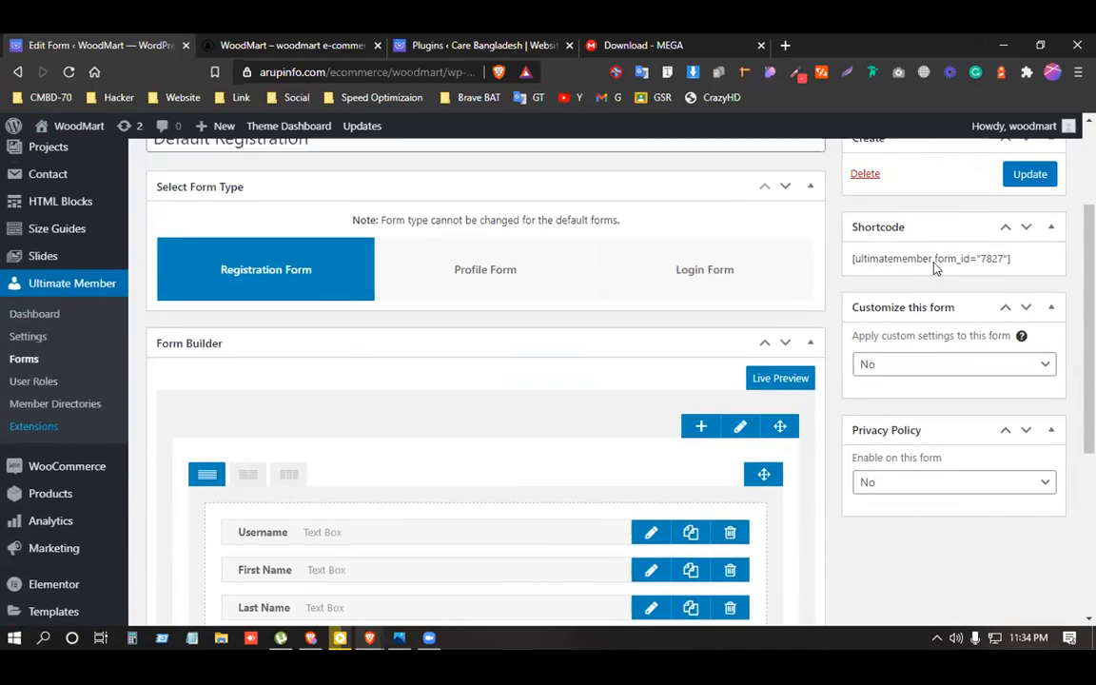
triple_click(948, 258)
right_click(946, 259)
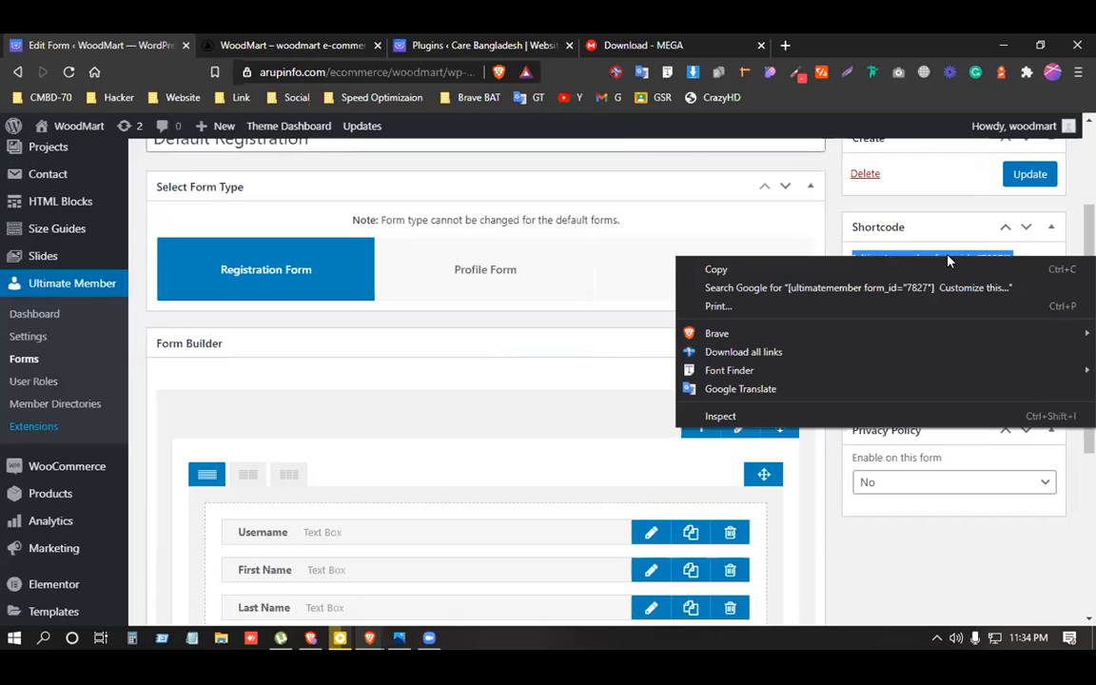
left_click(944, 271)
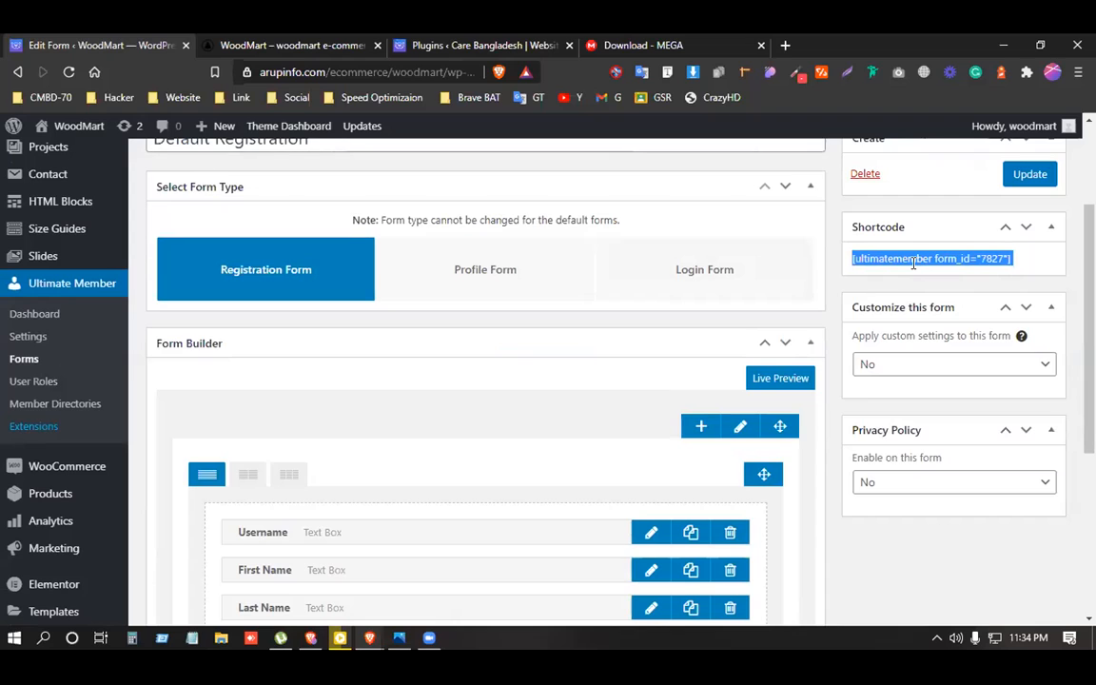
right_click(913, 261)
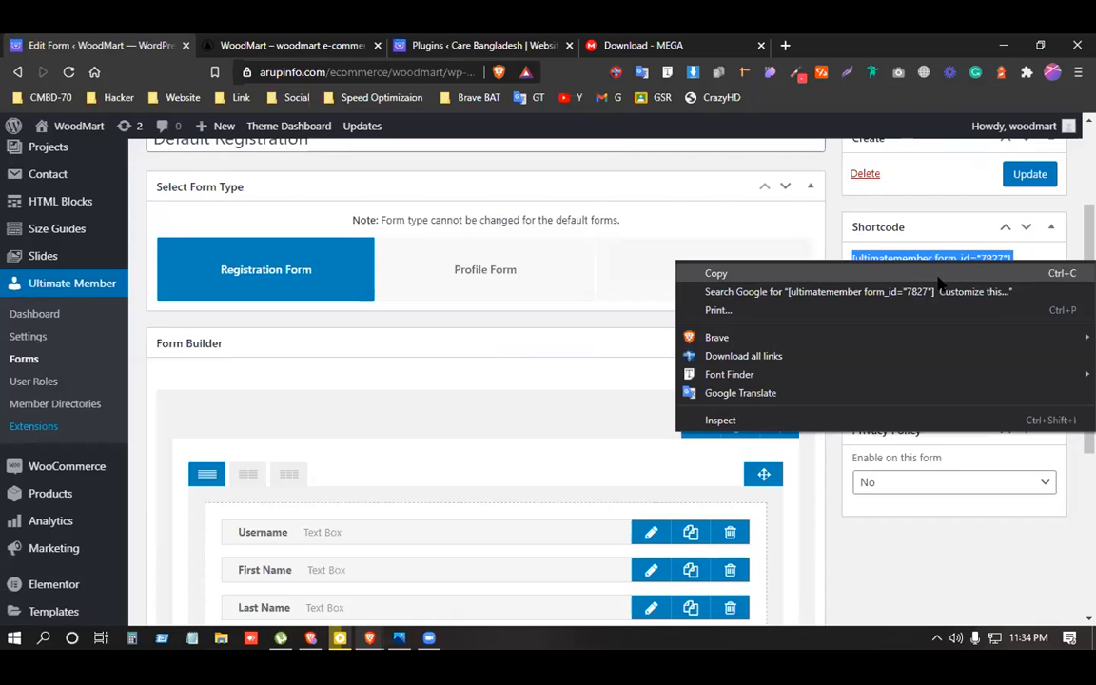
left_click(739, 274)
left_click(892, 258)
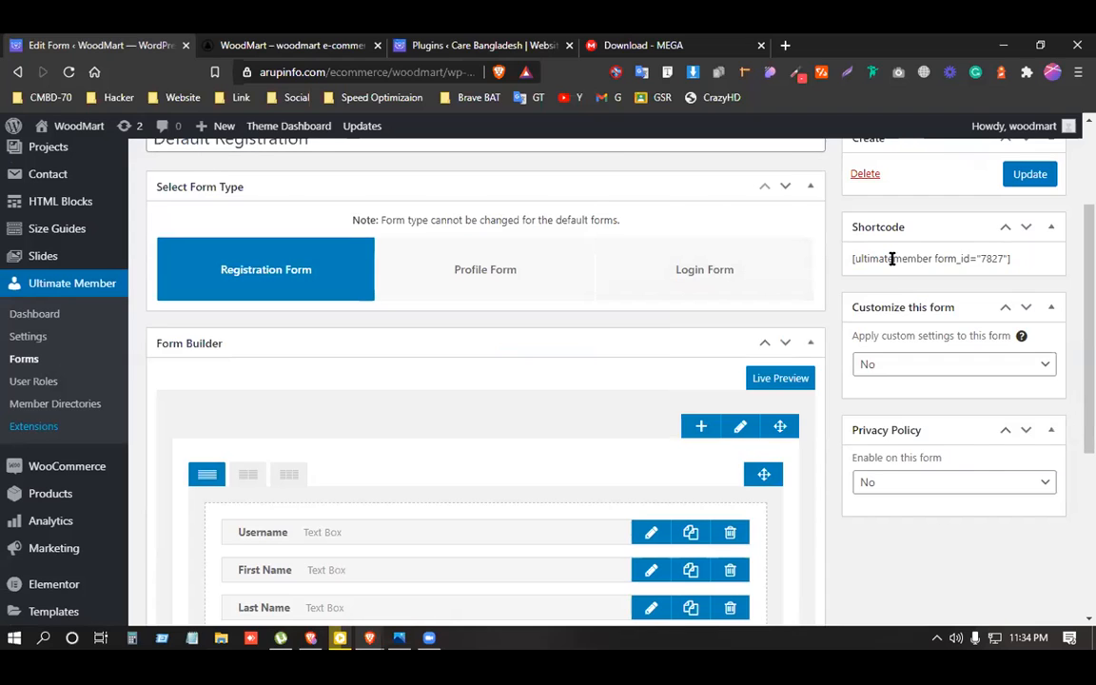
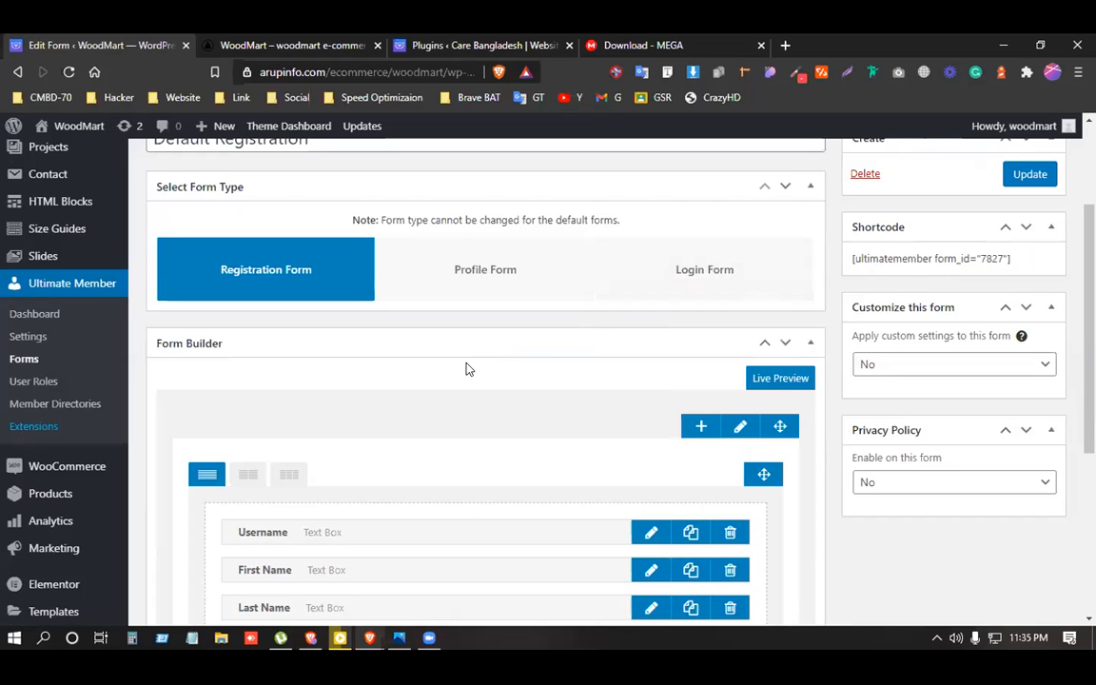
Add a Number field to the form titled Phone with placeholder 'Phone Number'.
scroll(446, 395, "down", 4)
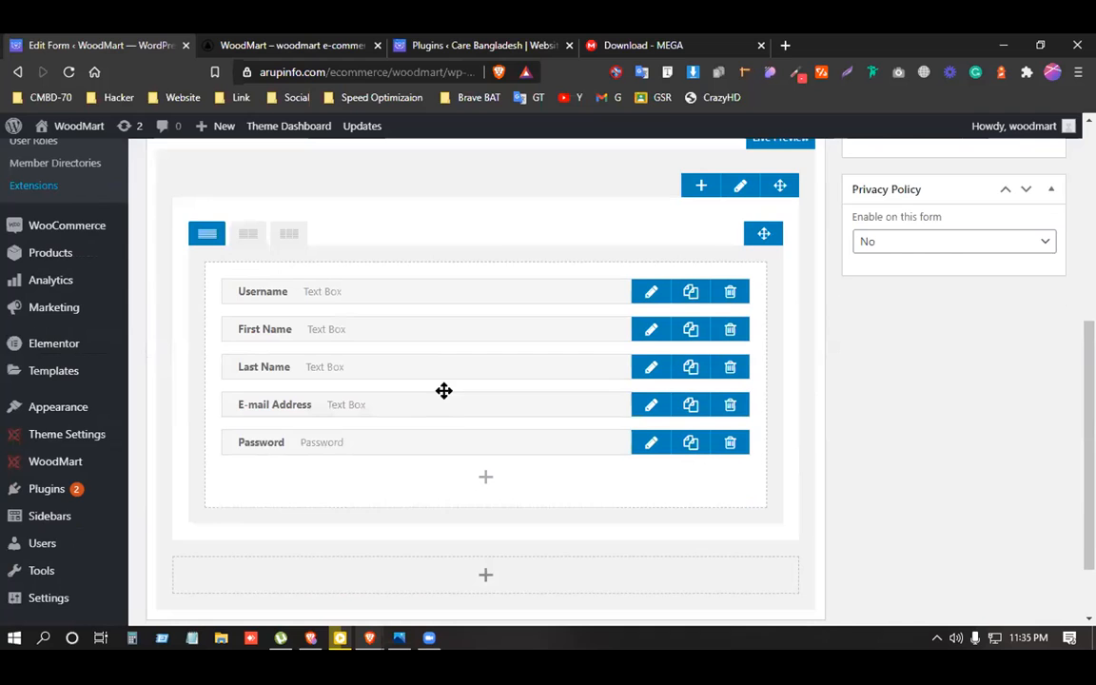
scroll(436, 437, "up", 1)
scroll(436, 437, "down", 1)
left_click(485, 478)
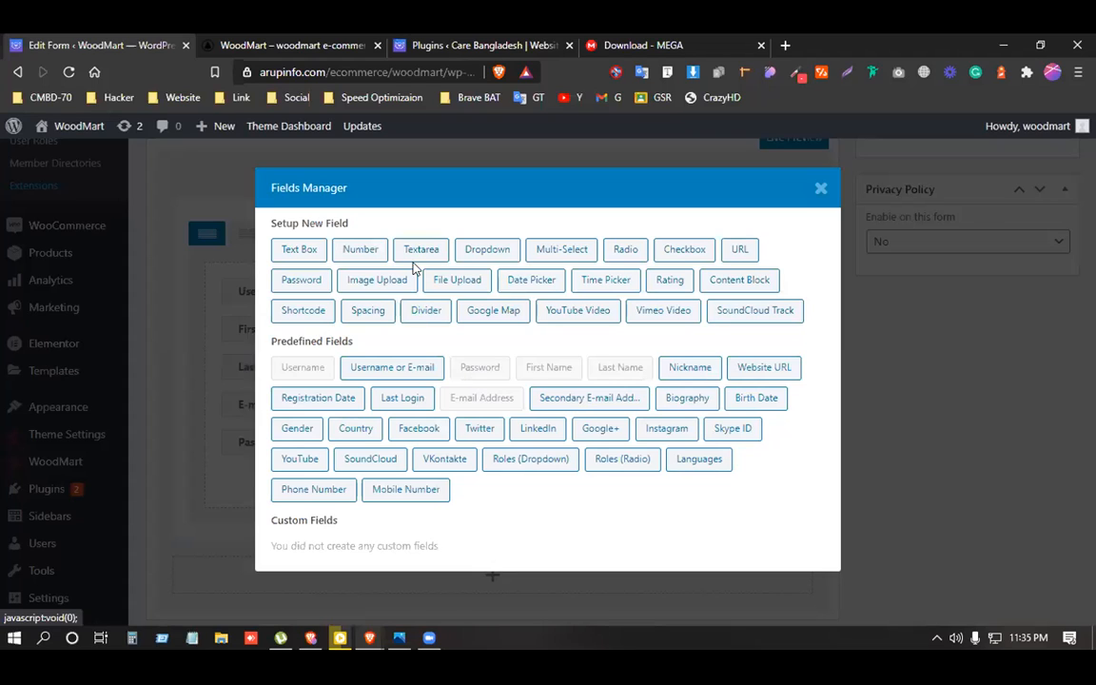
left_click(367, 249)
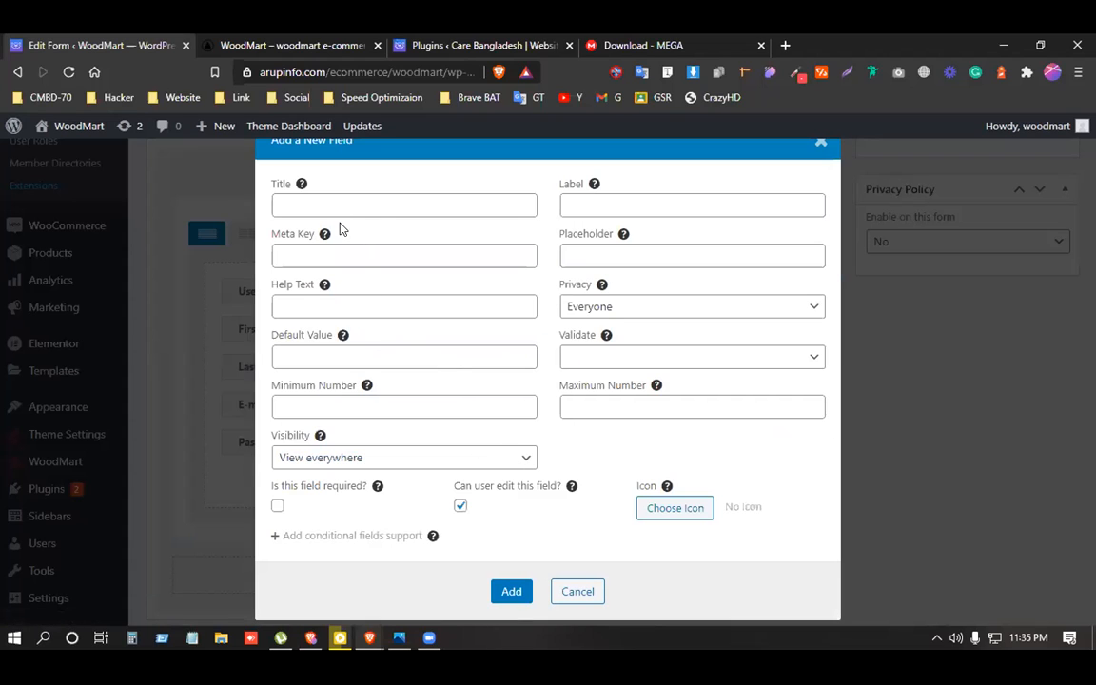
left_click(328, 200)
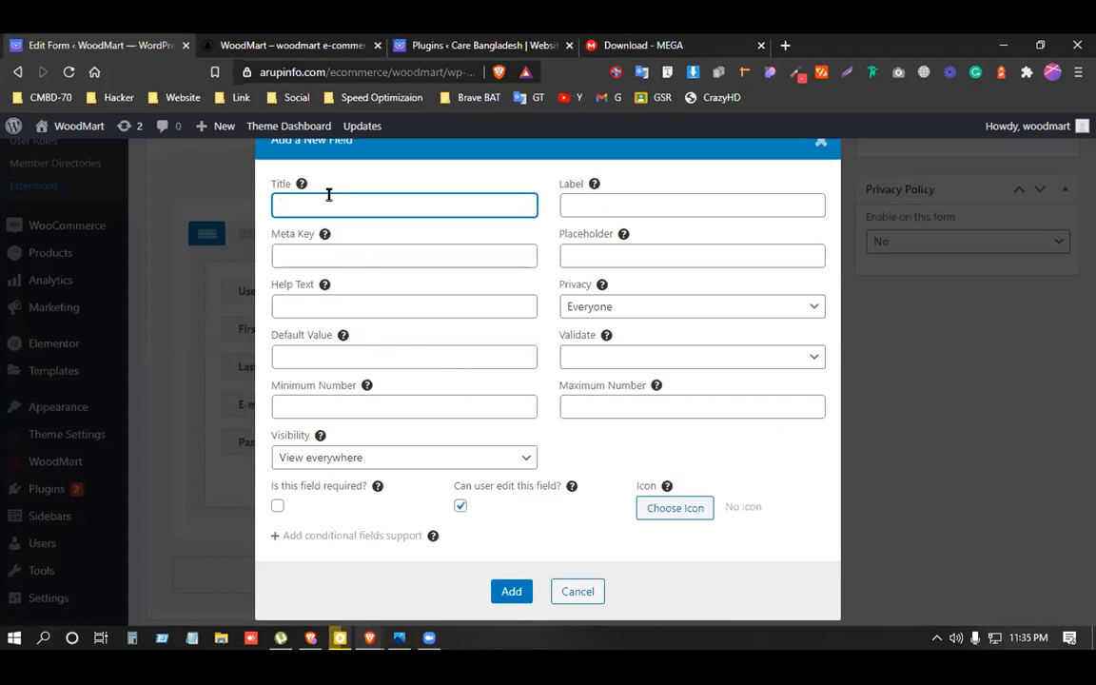
type("Pone")
key("BackSpace")
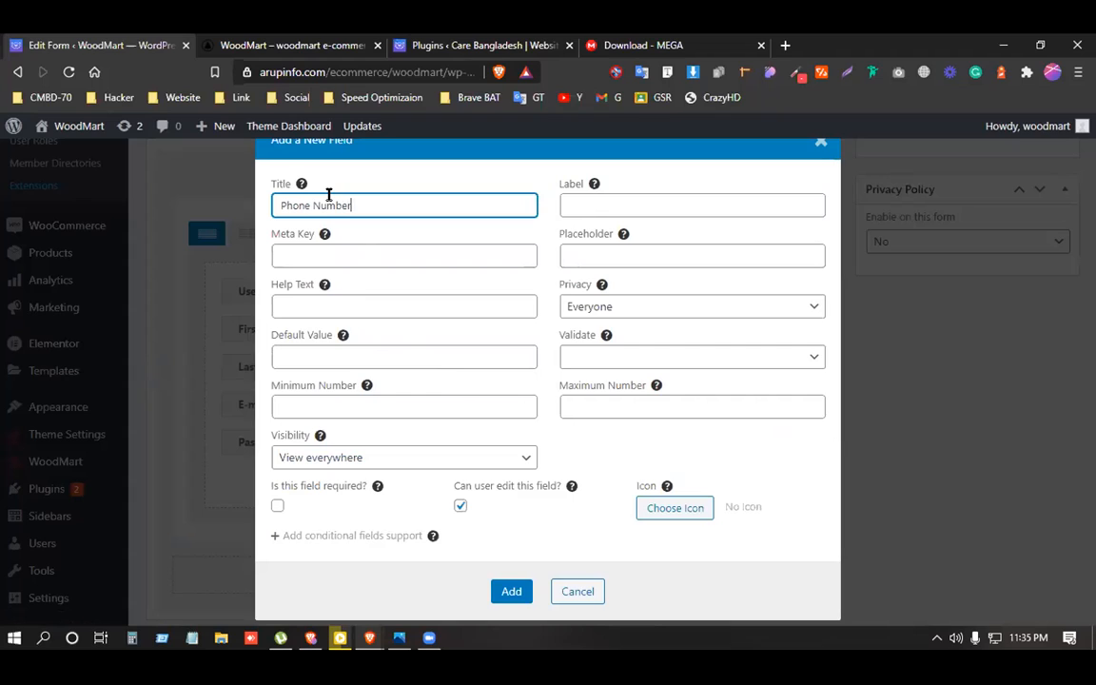
left_click(593, 257)
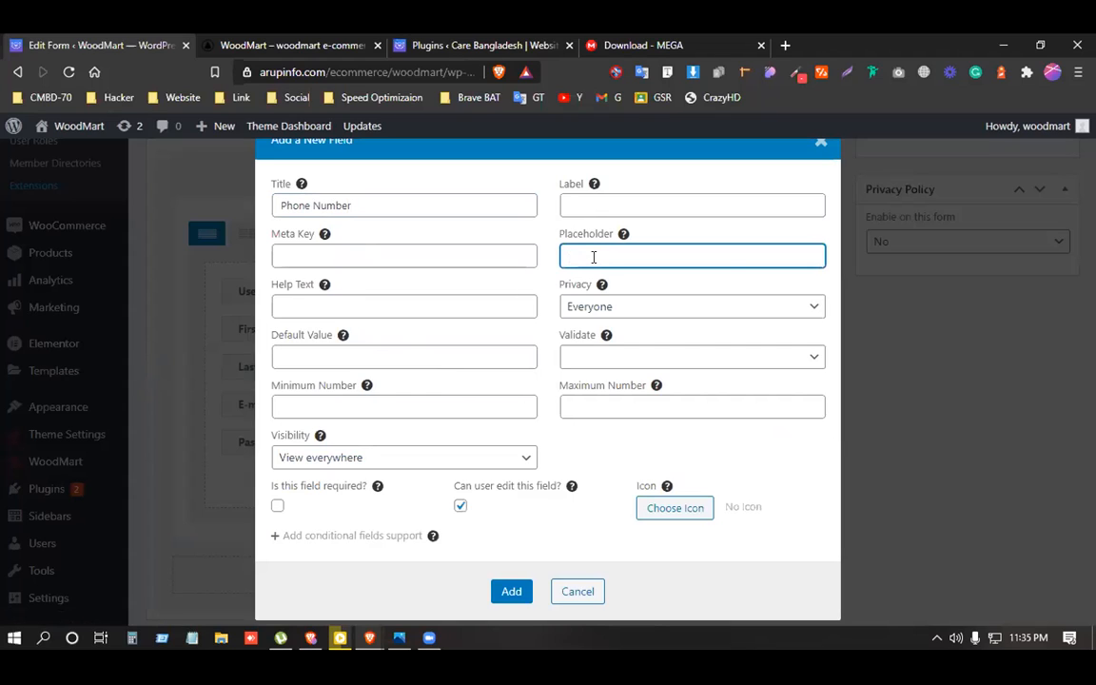
type("Phone n Number")
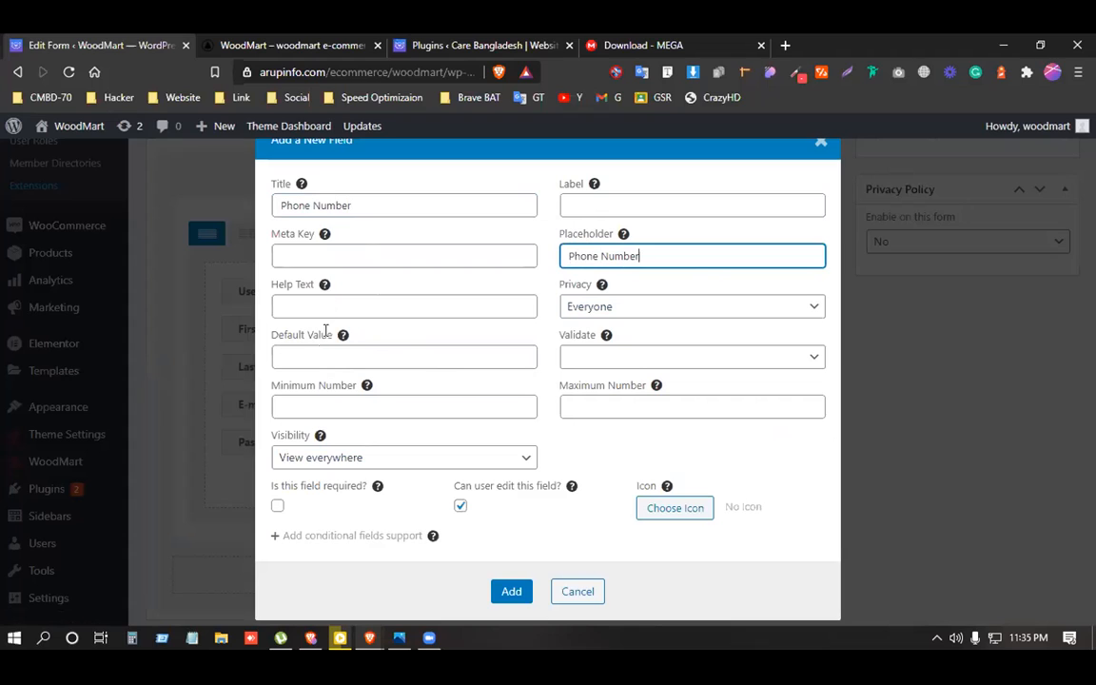
Set the field's meta key to 'phonenumber', removing the illegal space, and add the field.
left_click(328, 252)
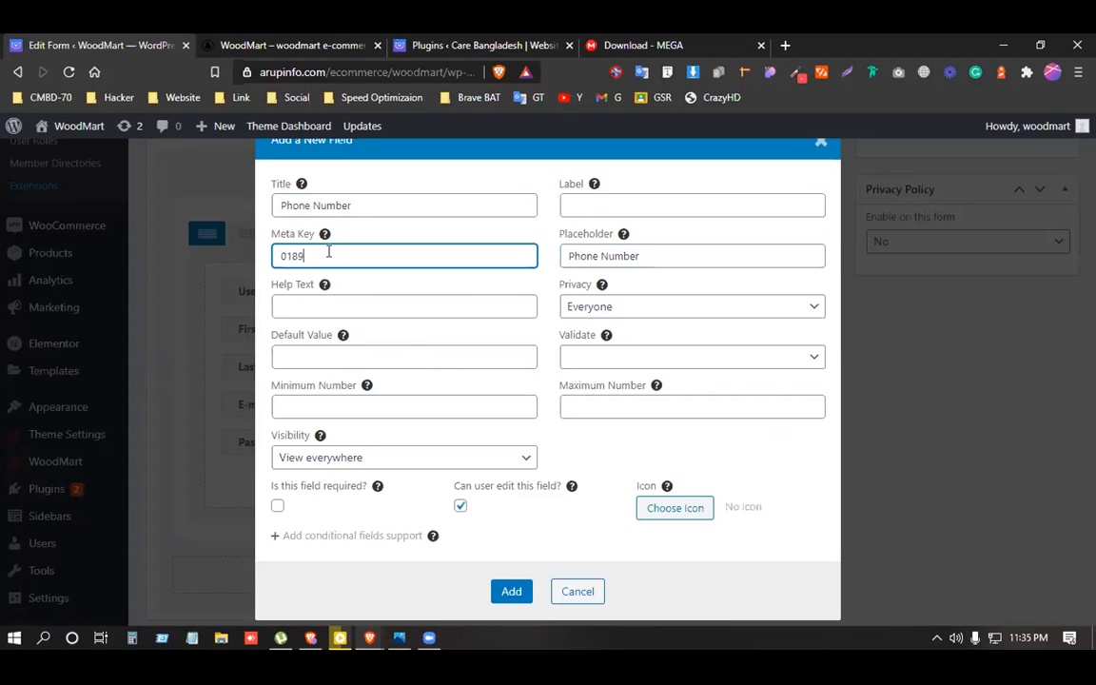
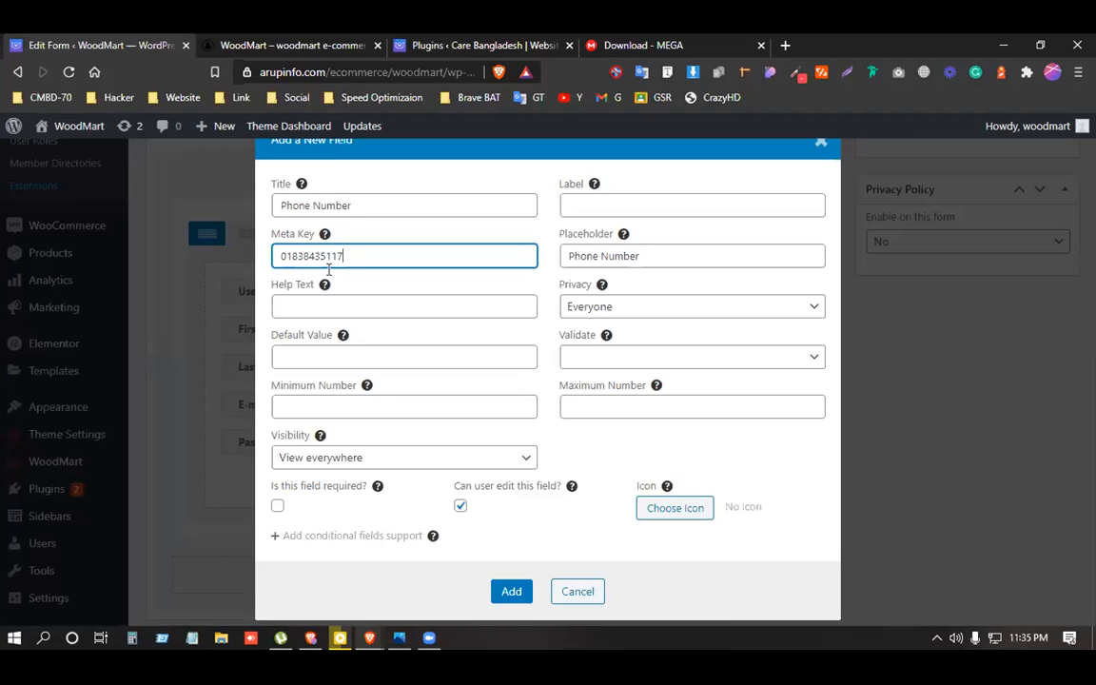
left_click_drag(307, 258, 277, 260)
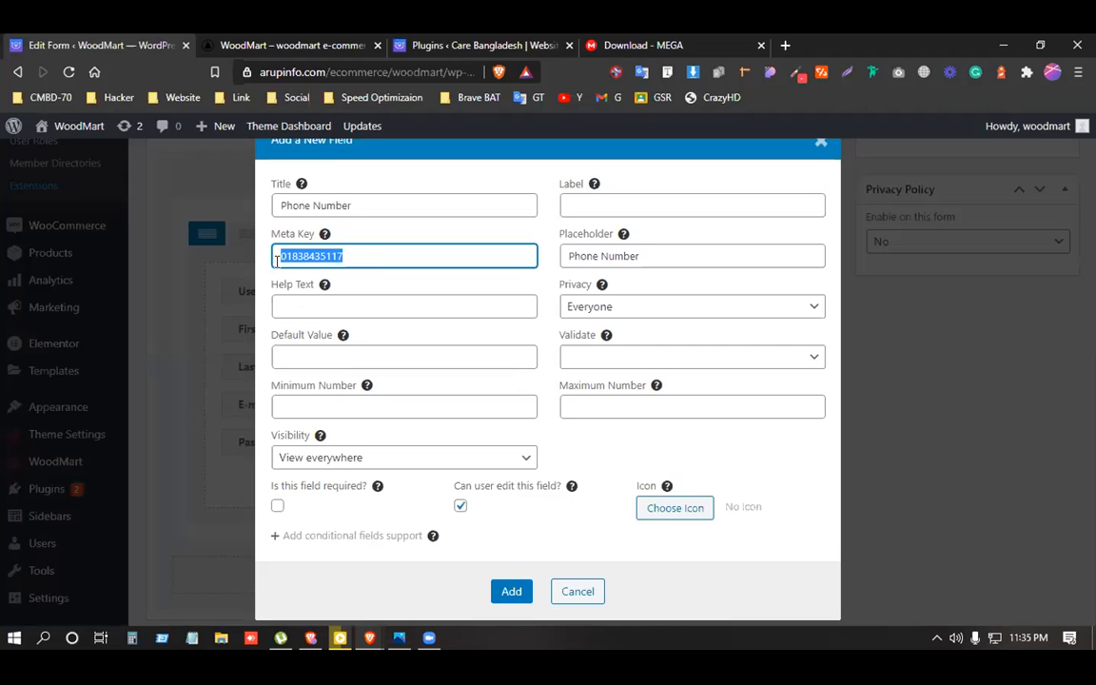
type("p")
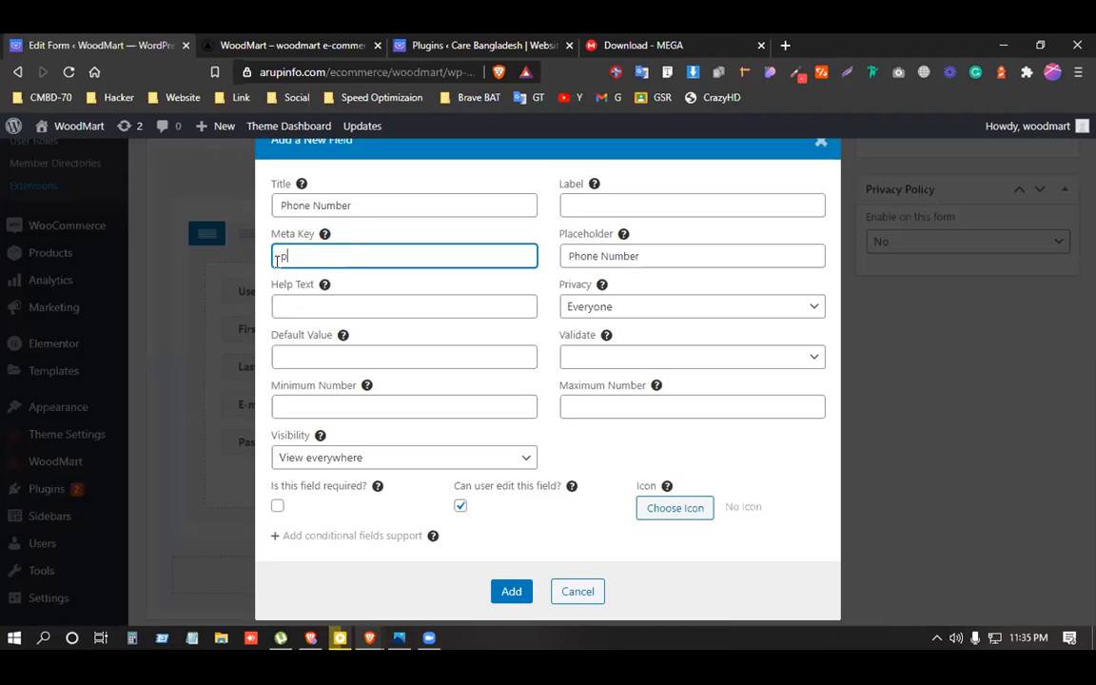
type("hone number")
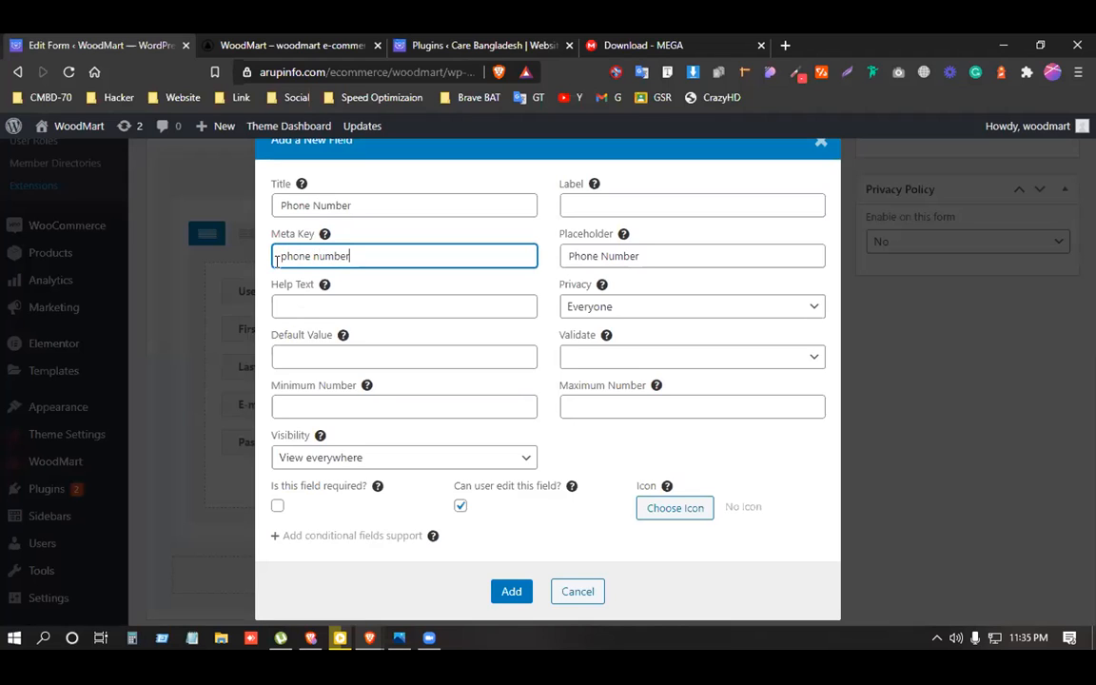
key("ctrl+a")
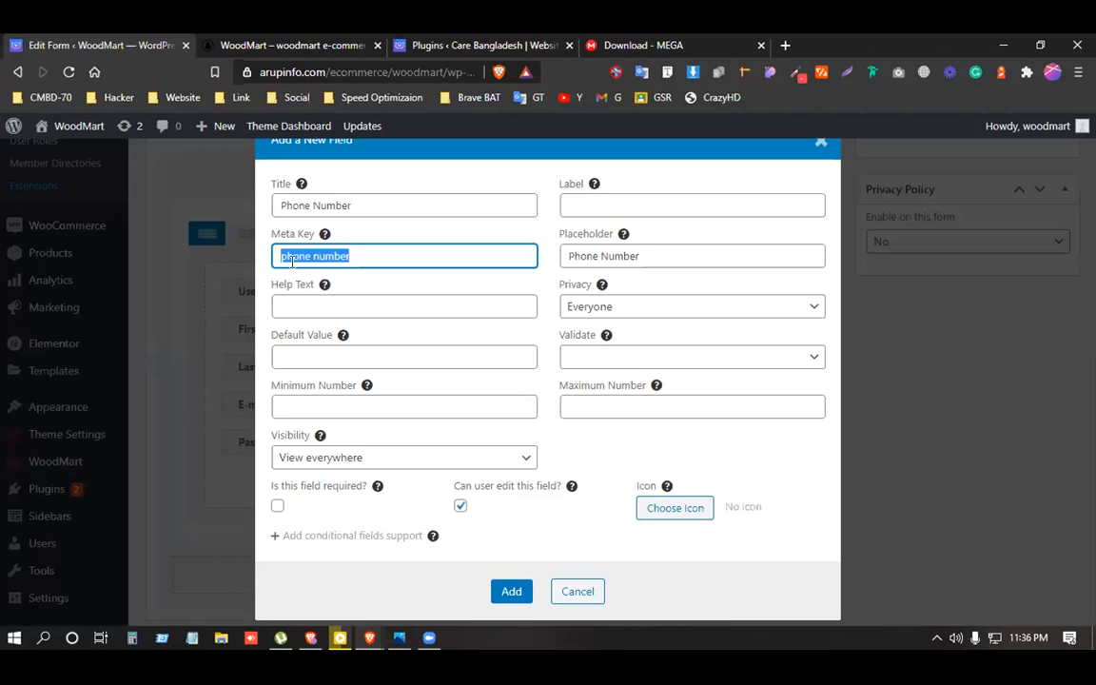
left_click(388, 255)
left_click(501, 593)
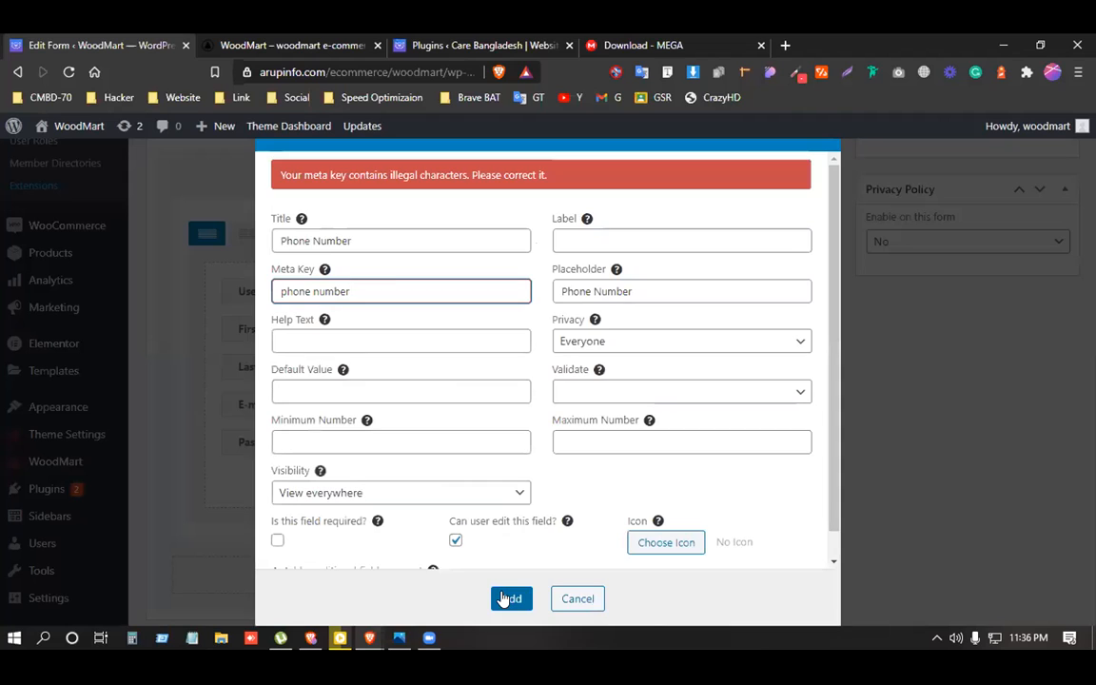
left_click_drag(305, 175, 515, 176)
left_click(314, 290)
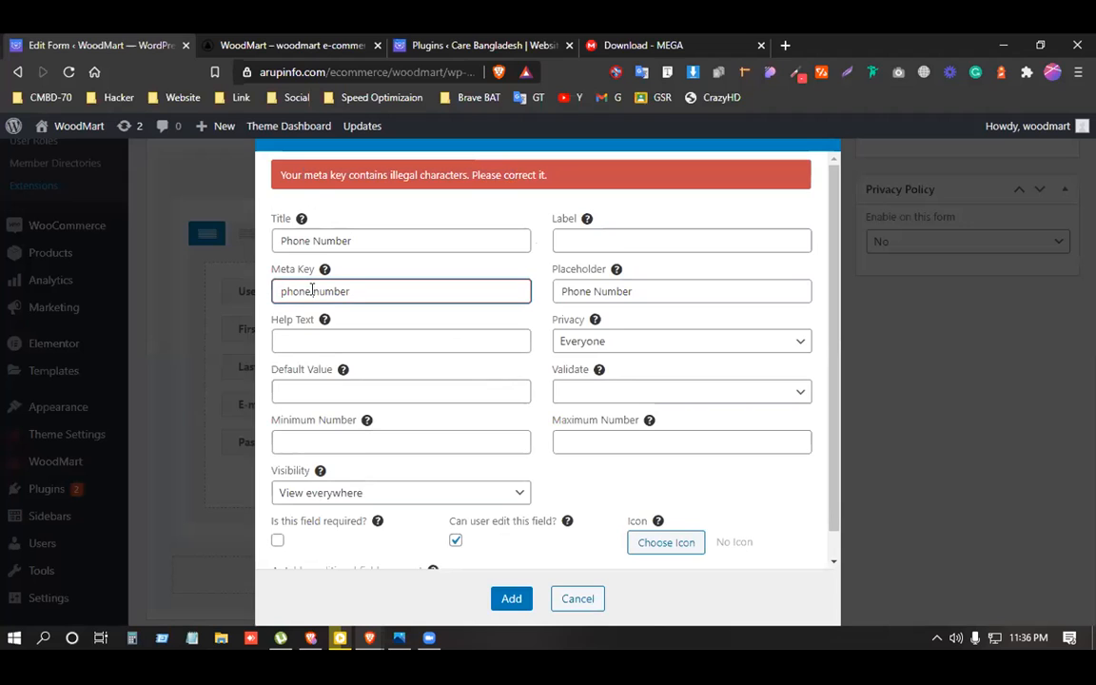
key("BackSpace")
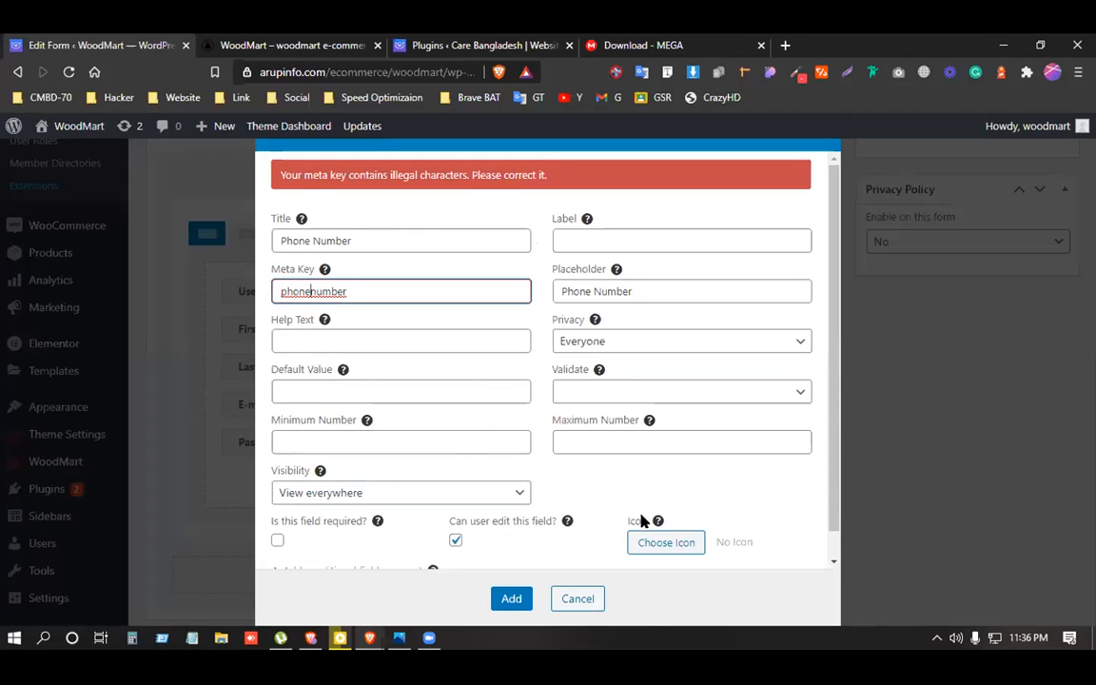
left_click(511, 599)
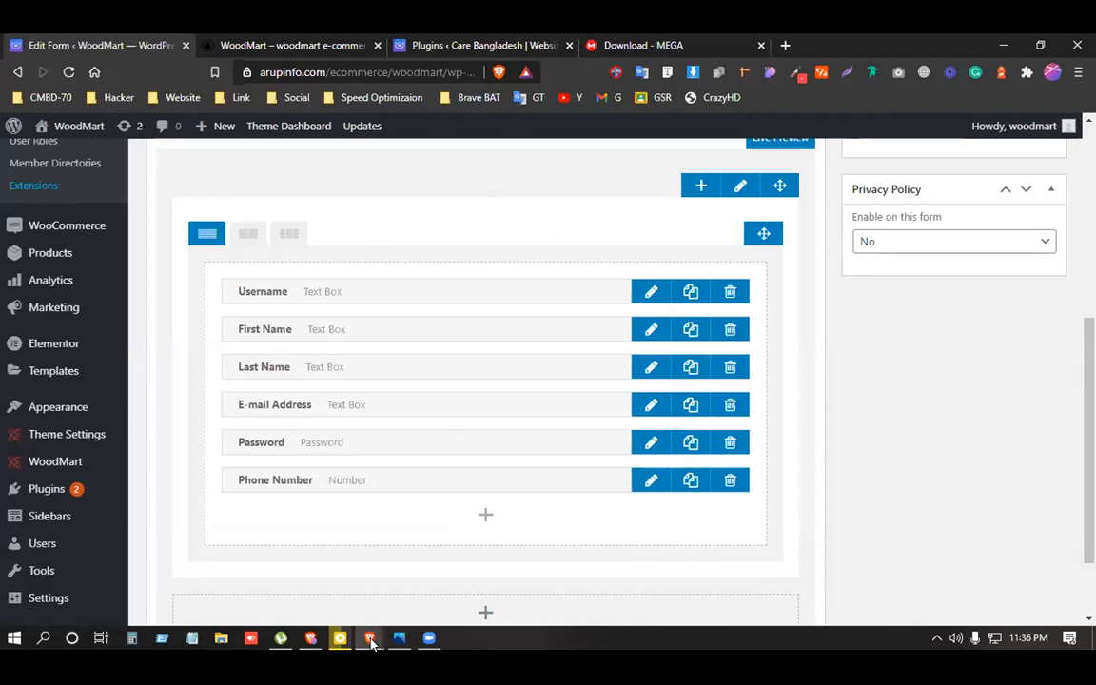
Move the Phone Number field below First Name and update the registration form.
left_click_drag(275, 480, 319, 358)
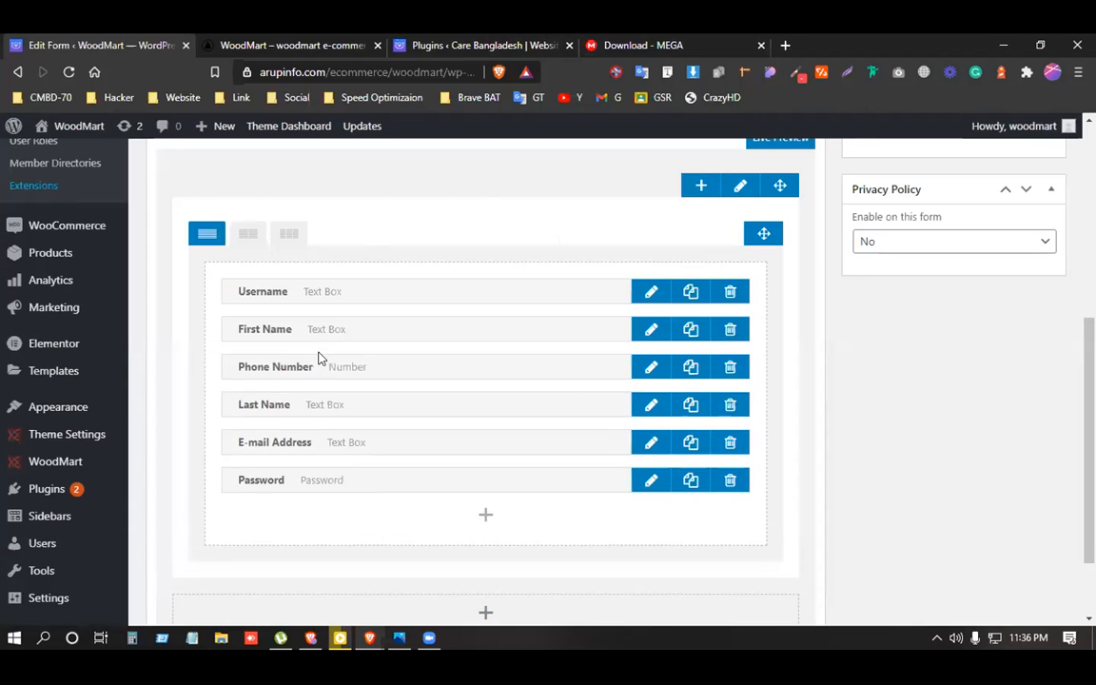
scroll(713, 545, "down", 2)
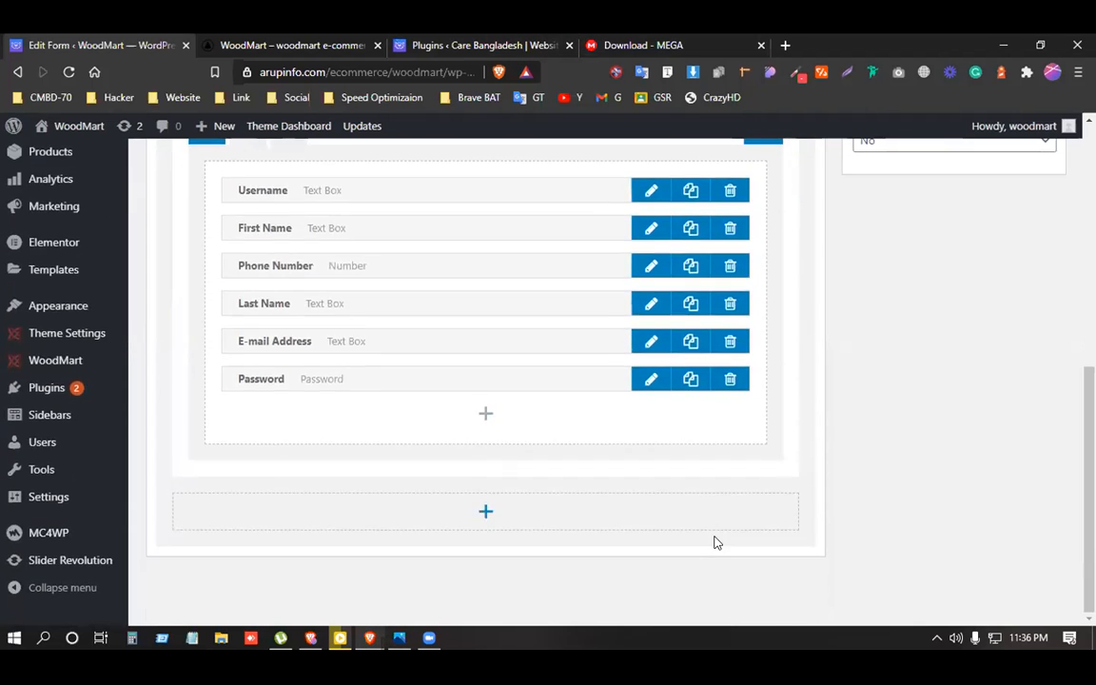
scroll(716, 542, "up", 10)
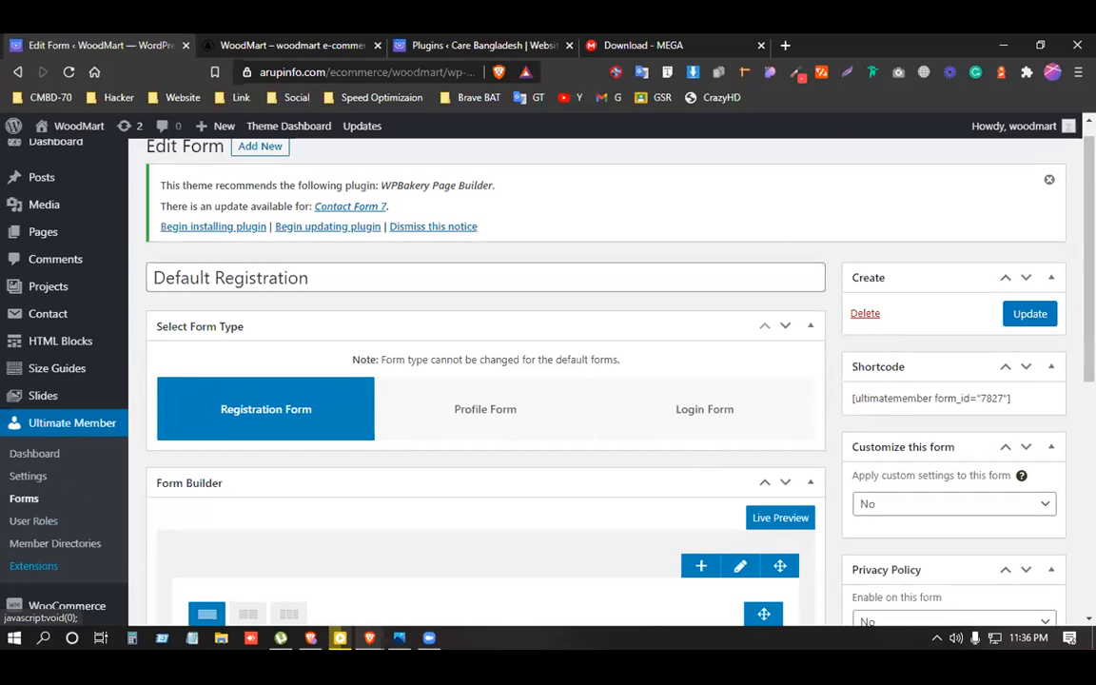
left_click(1027, 315)
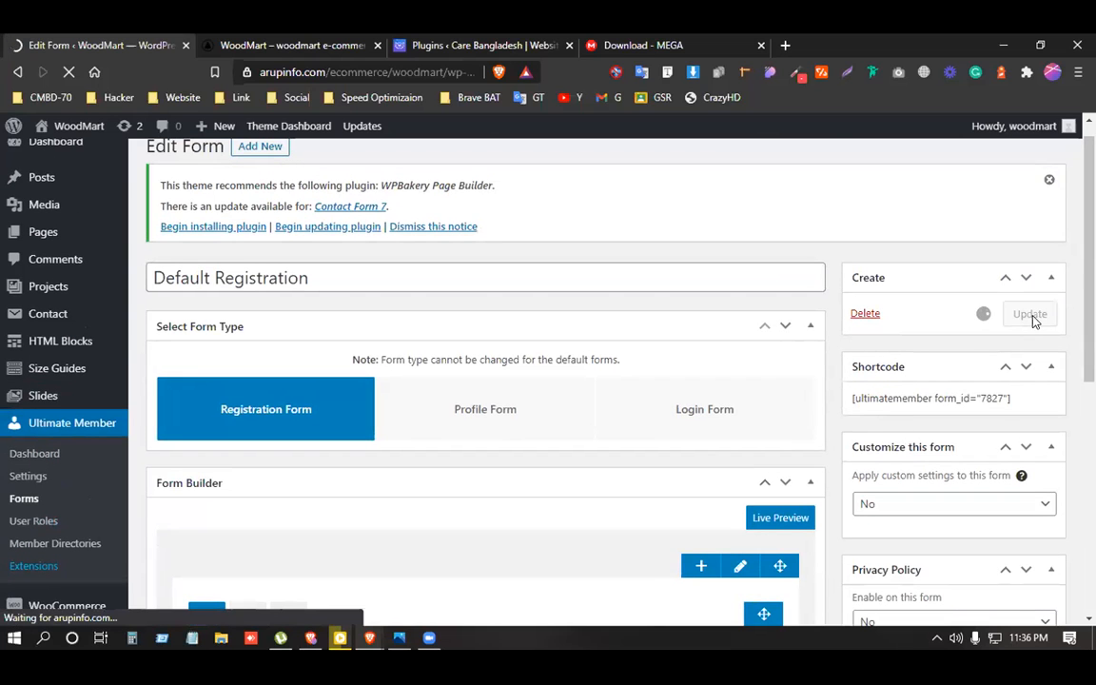
Open the Register page link in a new tab and bring up the private window.
right_click(250, 435)
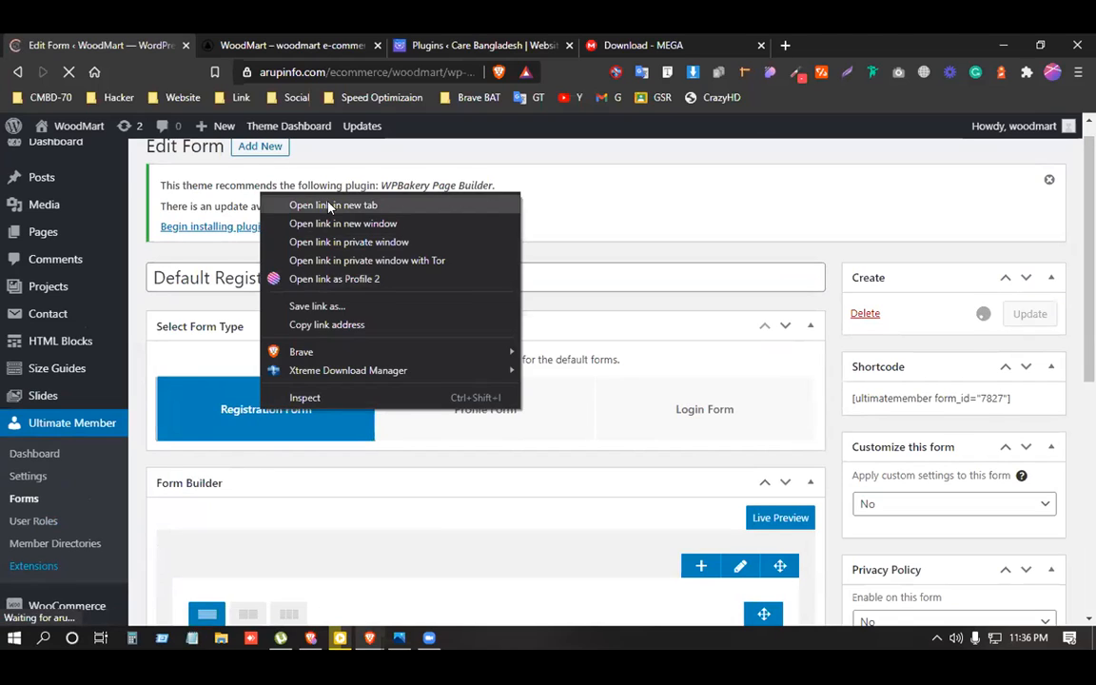
left_click(295, 182)
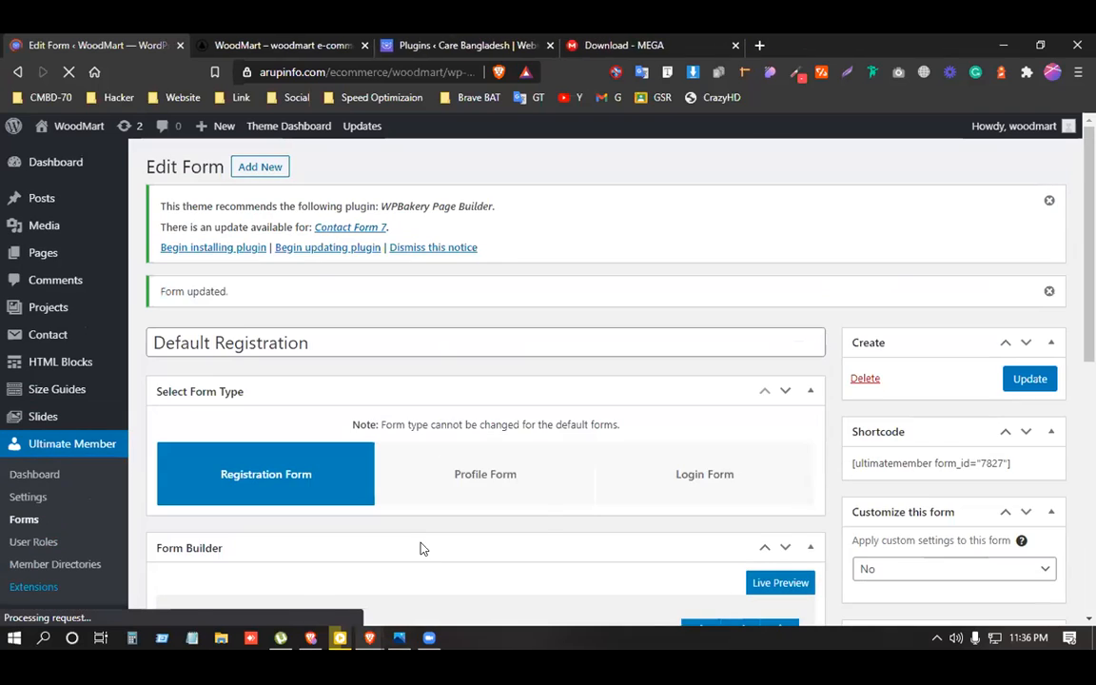
mouse_move(381, 639)
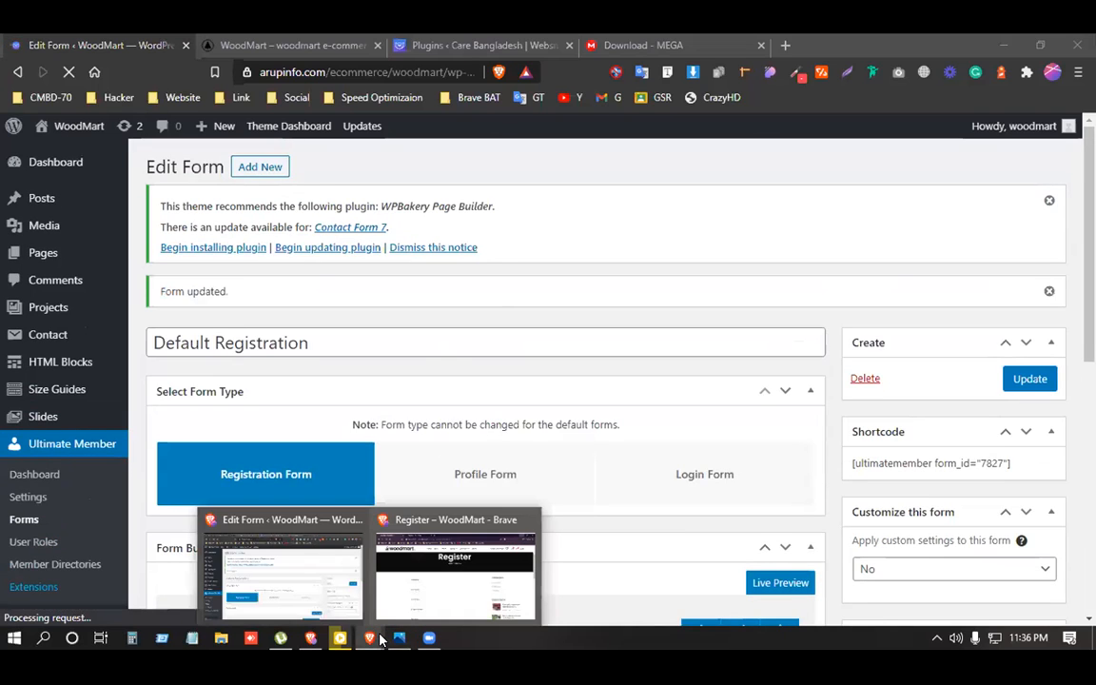
left_click(452, 571)
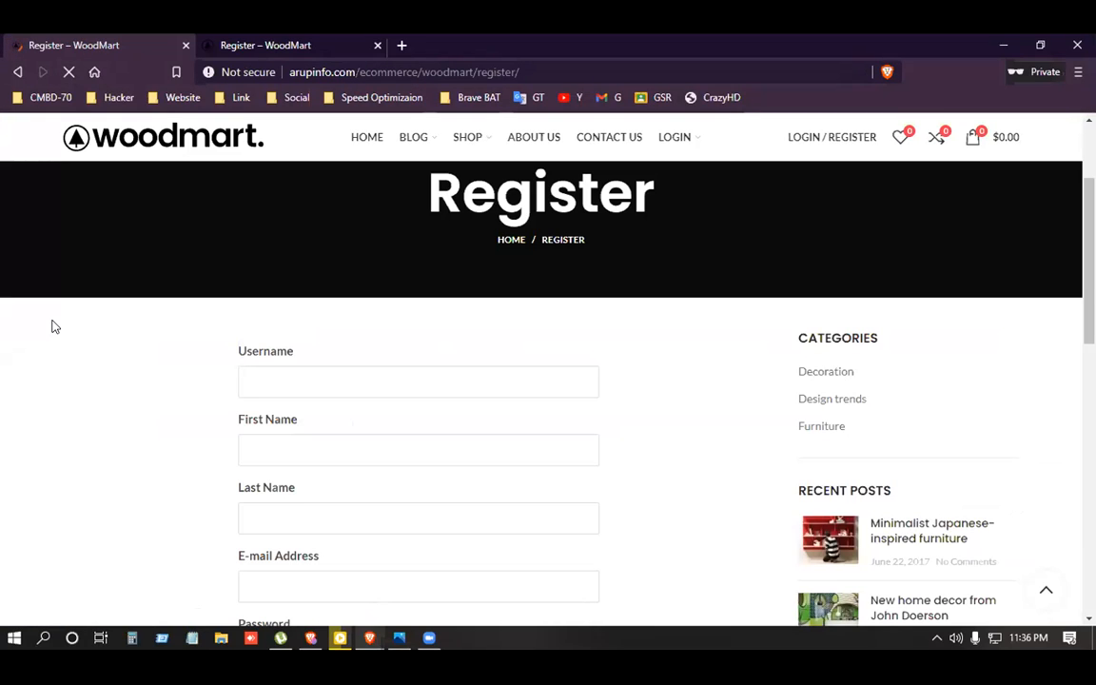
Check the new Phone Number field on the Register page, then minimize the private window.
scroll(54, 328, "down", 1)
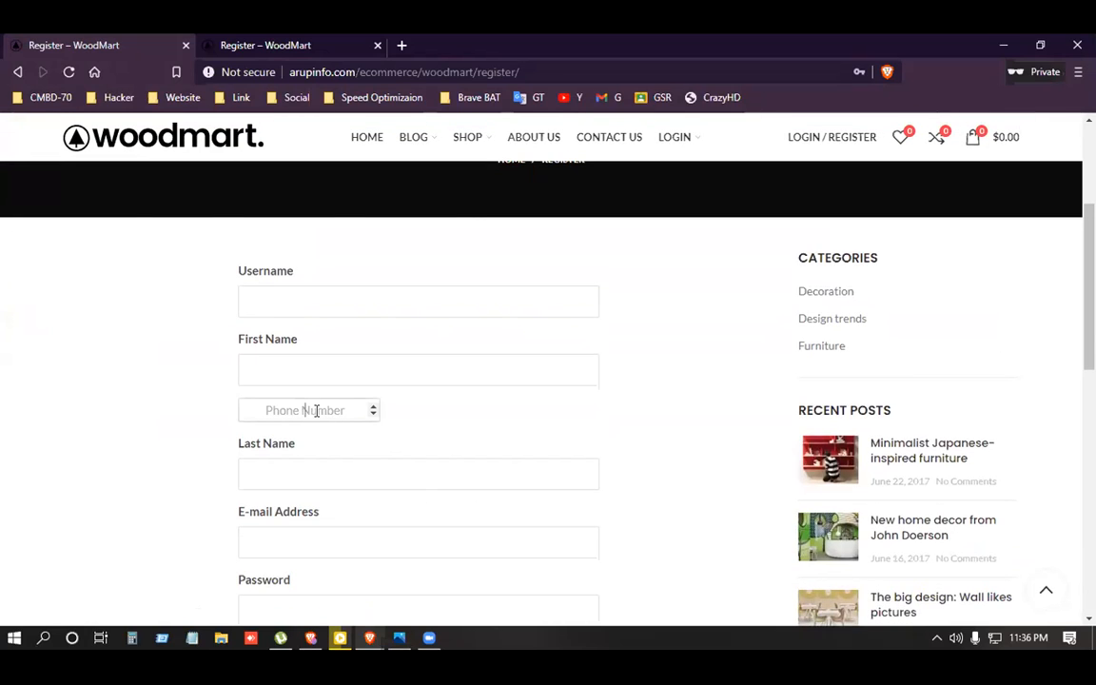
left_click(374, 415)
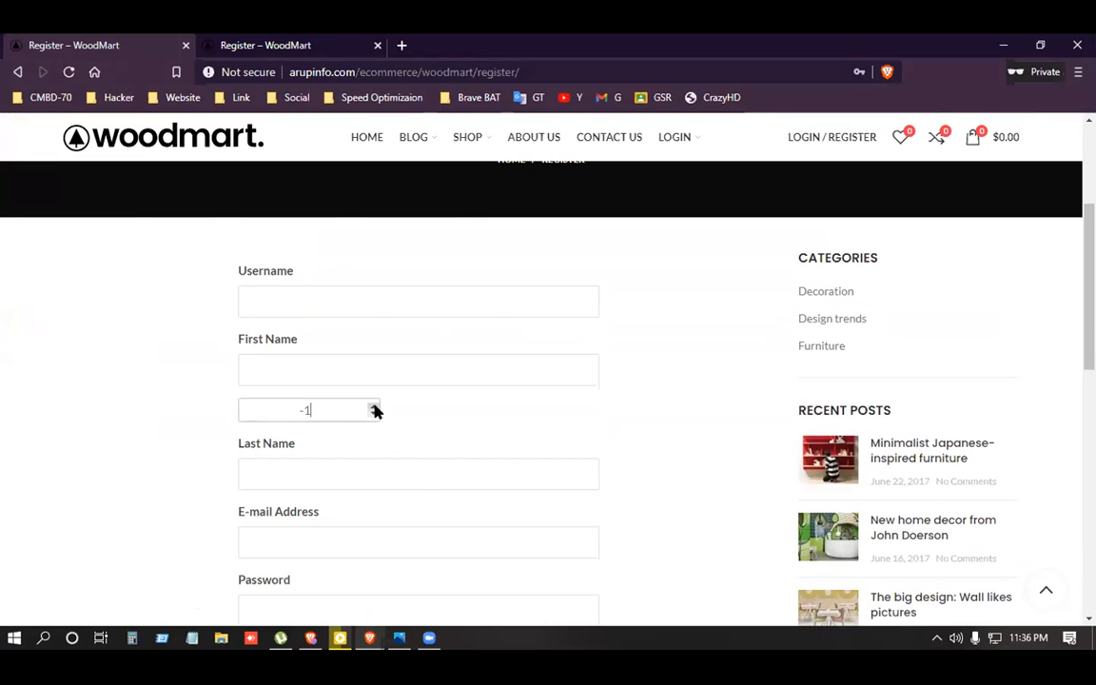
left_click(1008, 48)
scroll(385, 385, "down", 6)
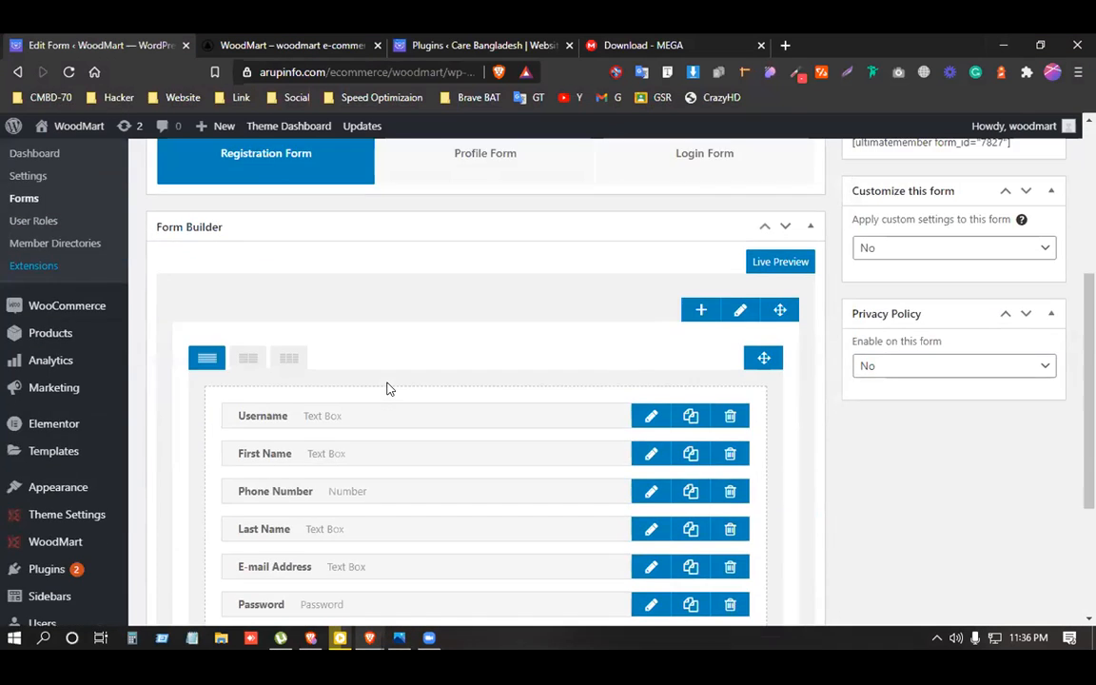
Delete the number-type Phone Number field, then duplicate the Last Name field and open its settings.
scroll(359, 365, "up", 1)
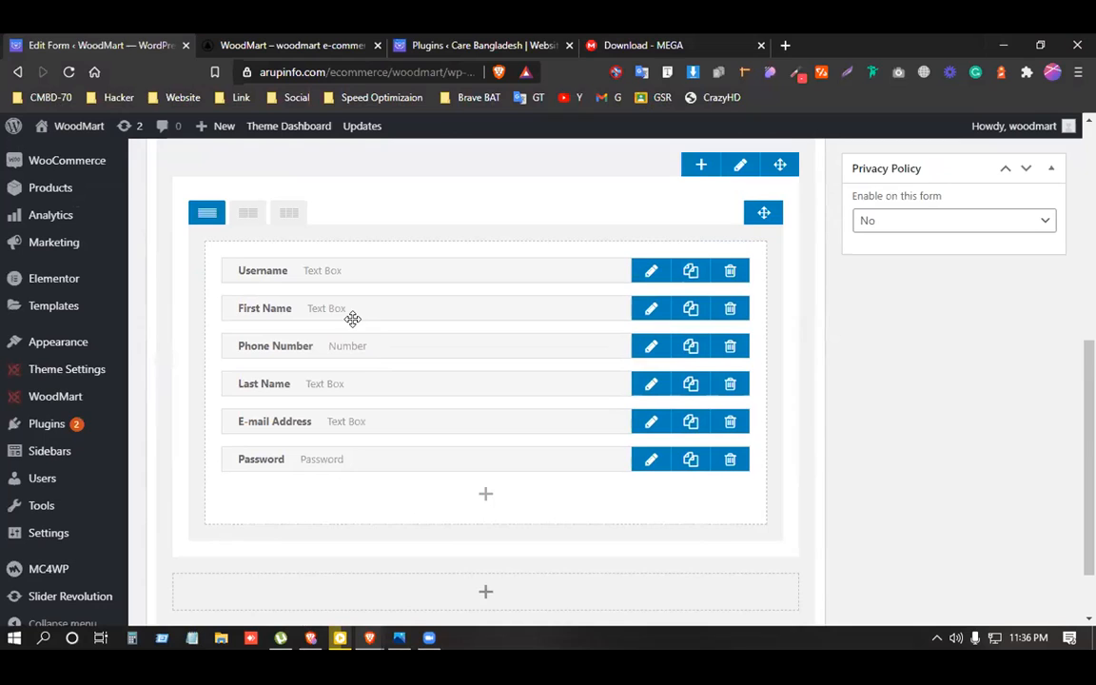
left_click(731, 356)
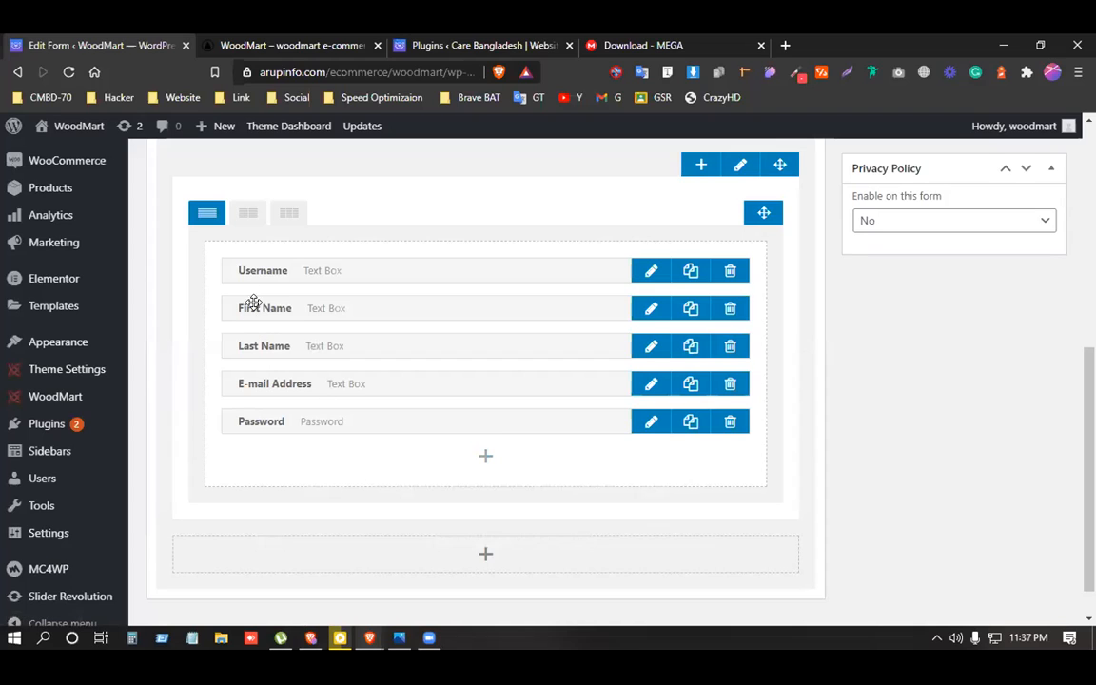
left_click(692, 348)
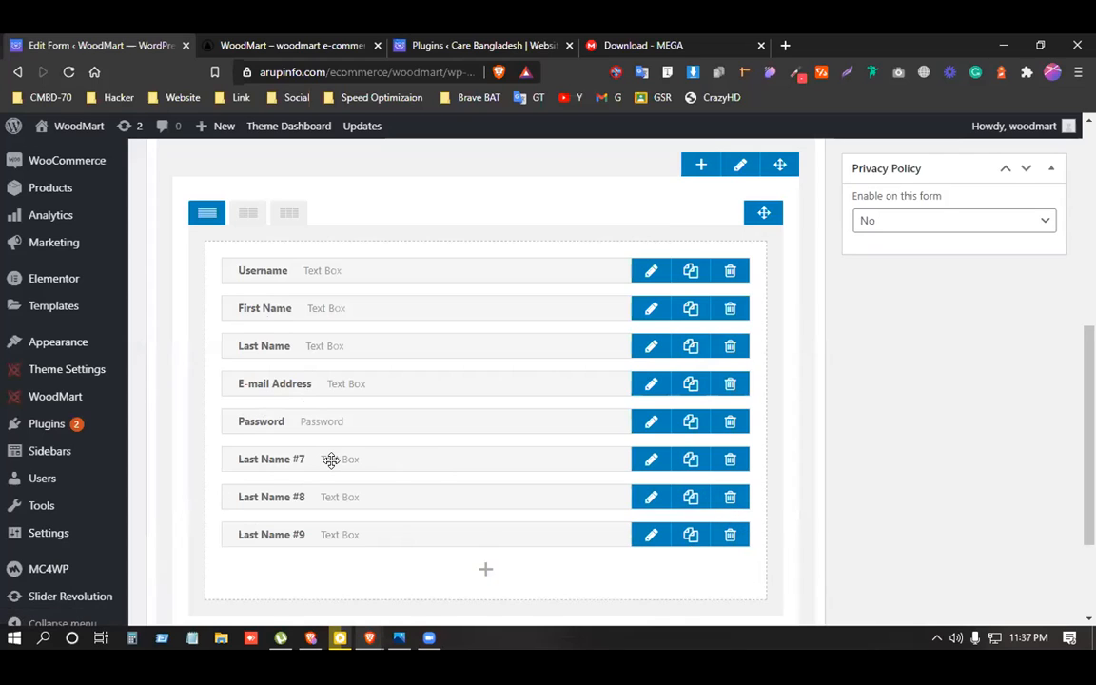
left_click(651, 458)
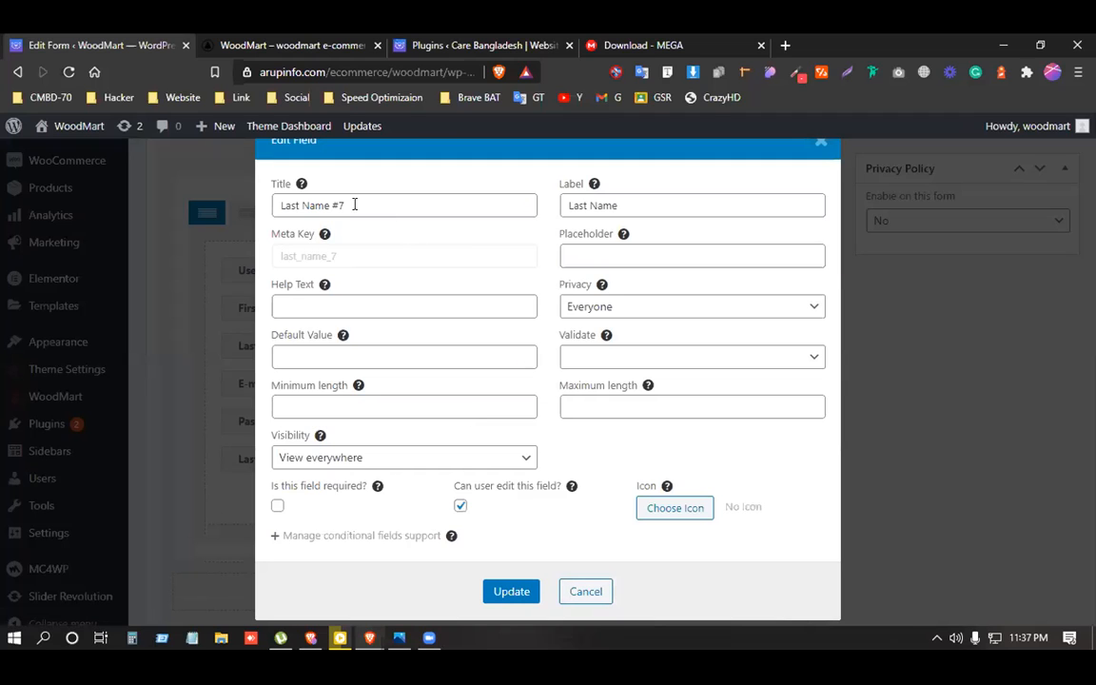
Set the duplicated field's title, label and placeholder to 'Phone Number'.
left_click_drag(354, 205, 280, 208)
type("Phone")
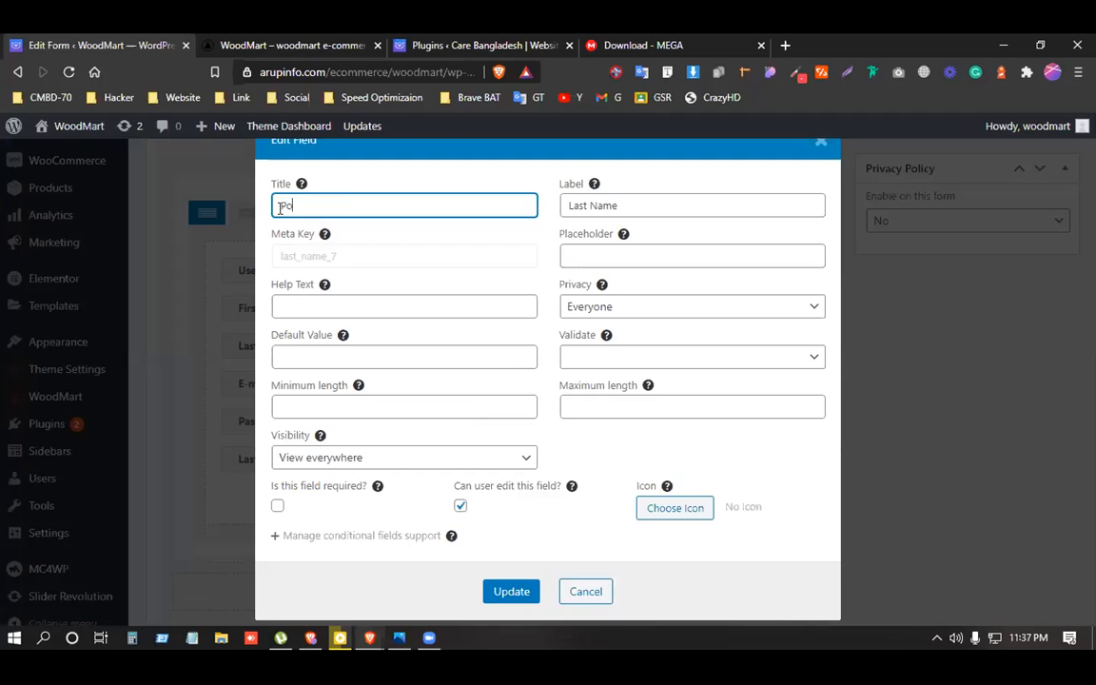
key("BackSpace")
key("BackSpace")
key("BackSpace")
key("BackSpace")
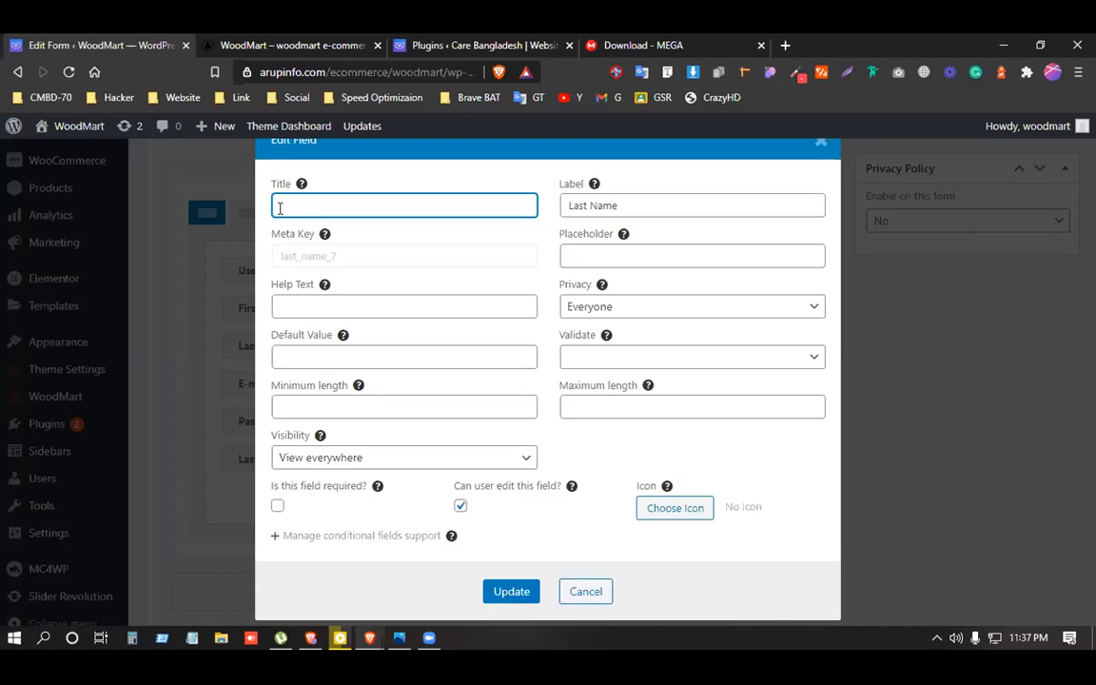
type("Phone Number")
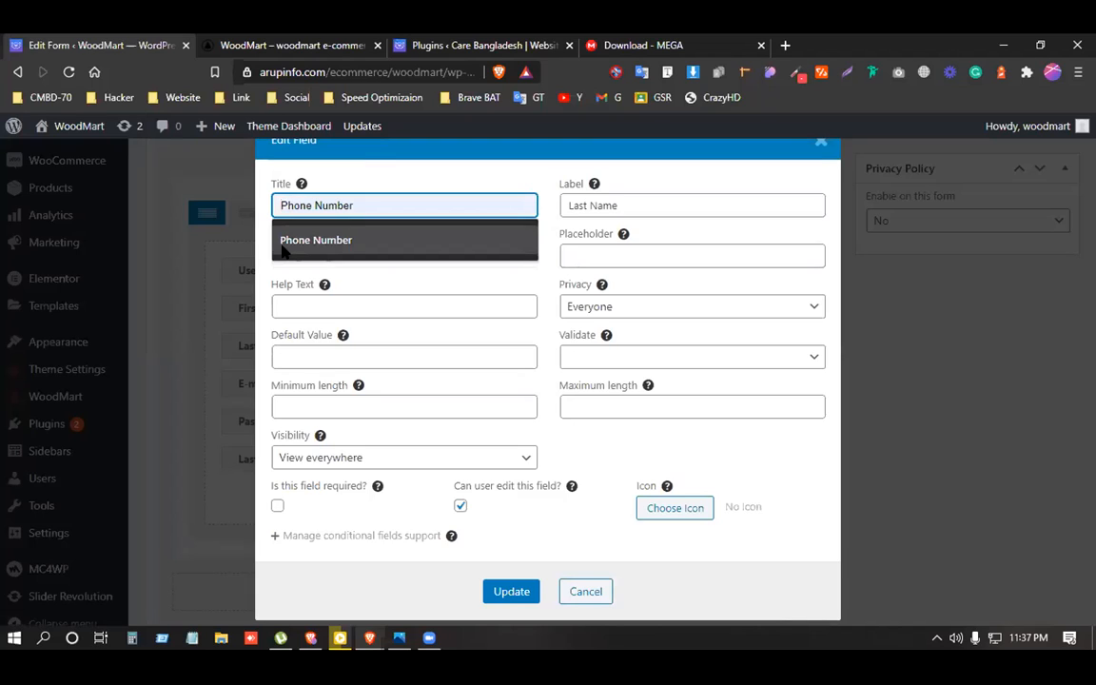
left_click(302, 241)
left_click_drag(646, 201, 569, 205)
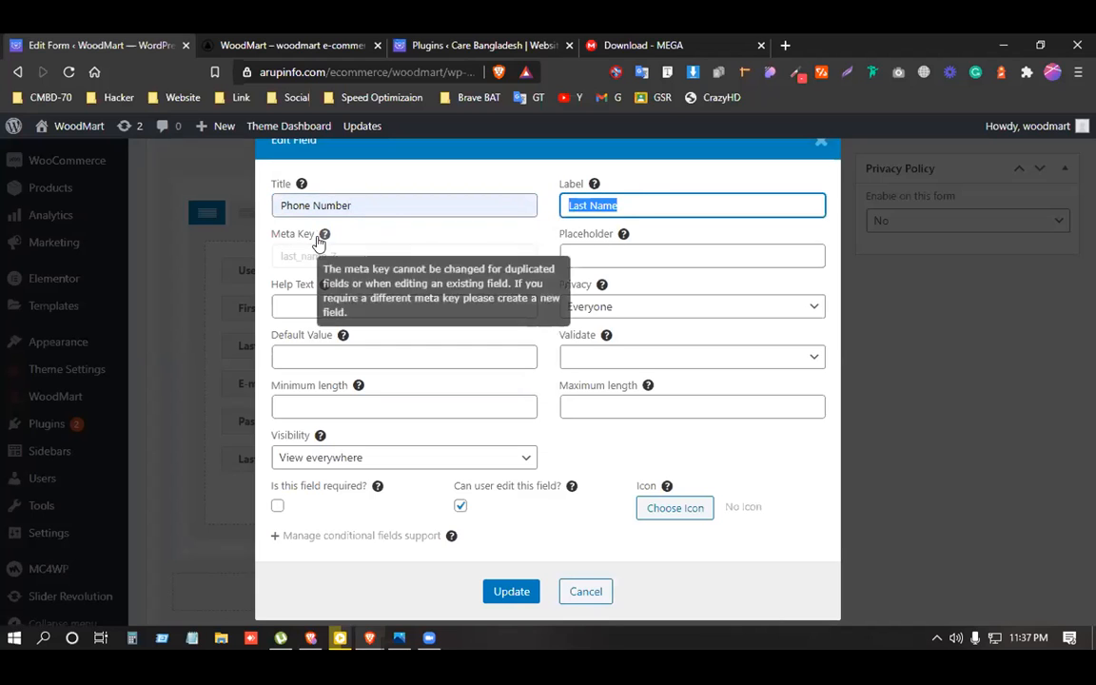
left_click(631, 257)
key("Down")
key("Return")
left_click_drag(632, 206, 552, 210)
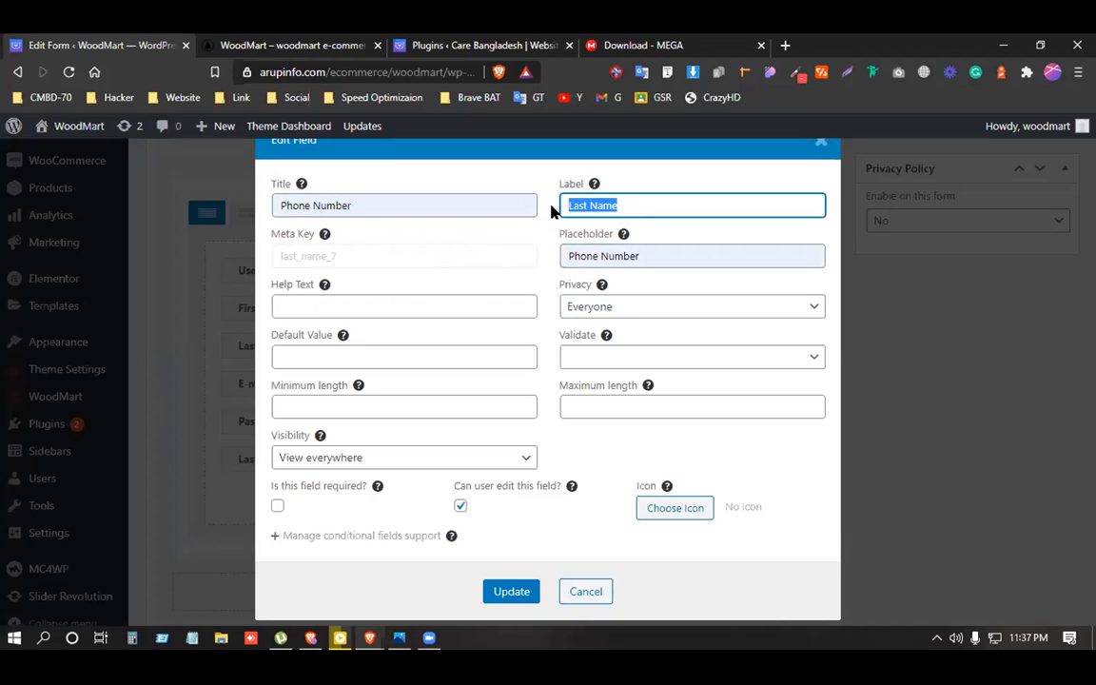
type("Phone Number")
Save the edited field and update the Default Registration form.
left_click(506, 593)
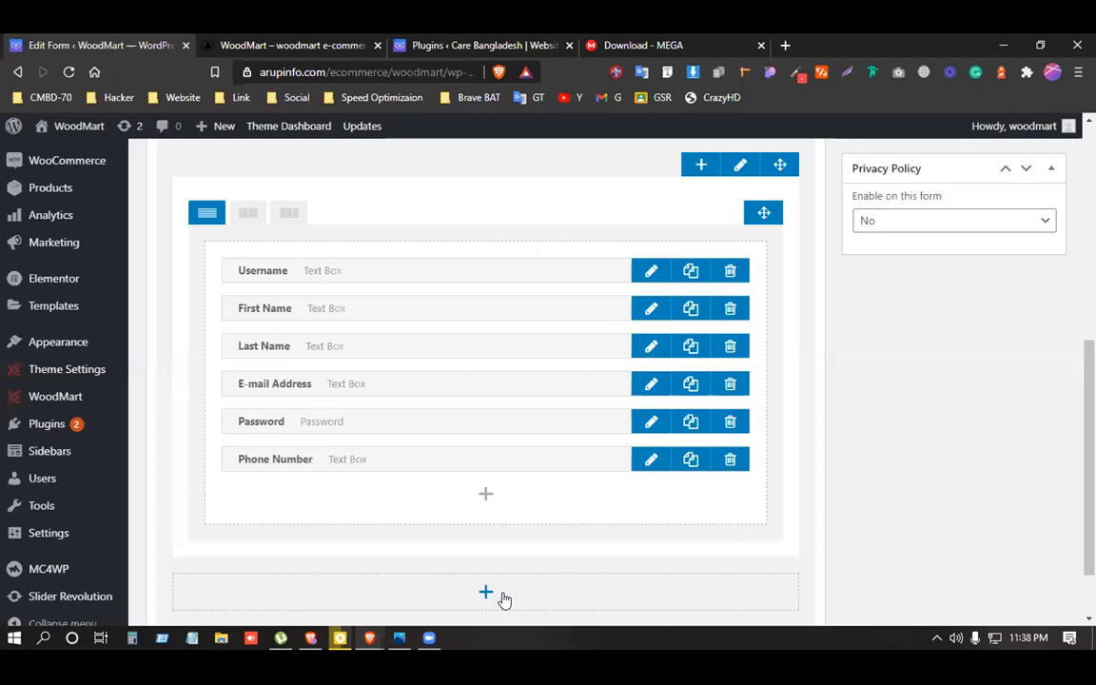
scroll(1020, 285, "up", 4)
left_click(1030, 313)
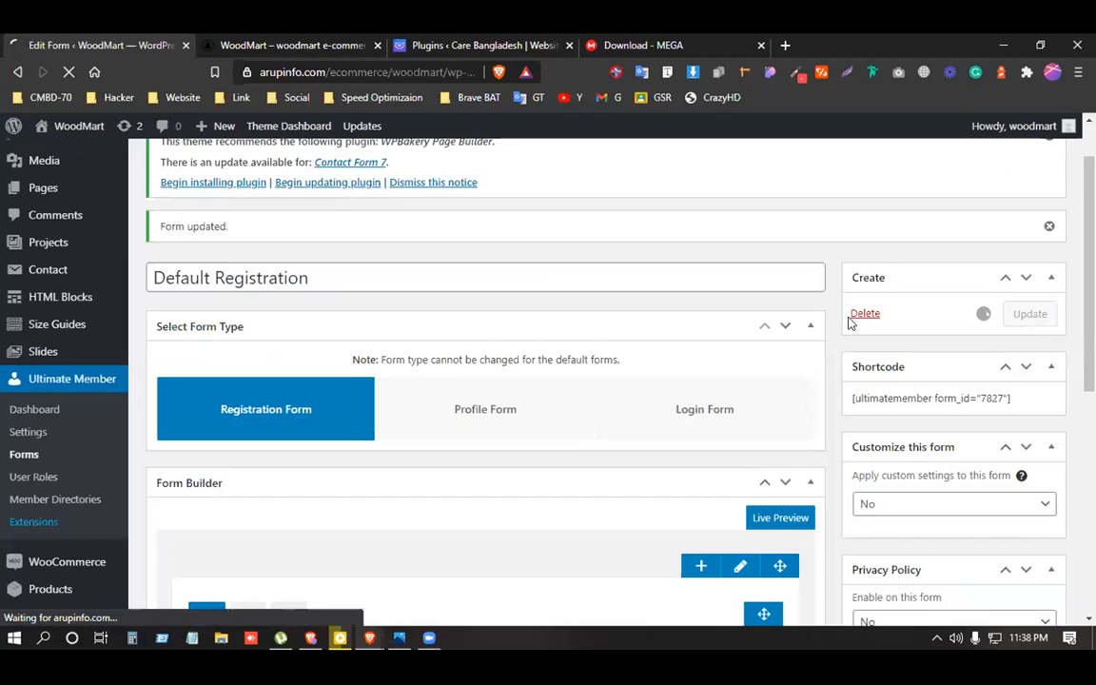
scroll(561, 361, "down", 1)
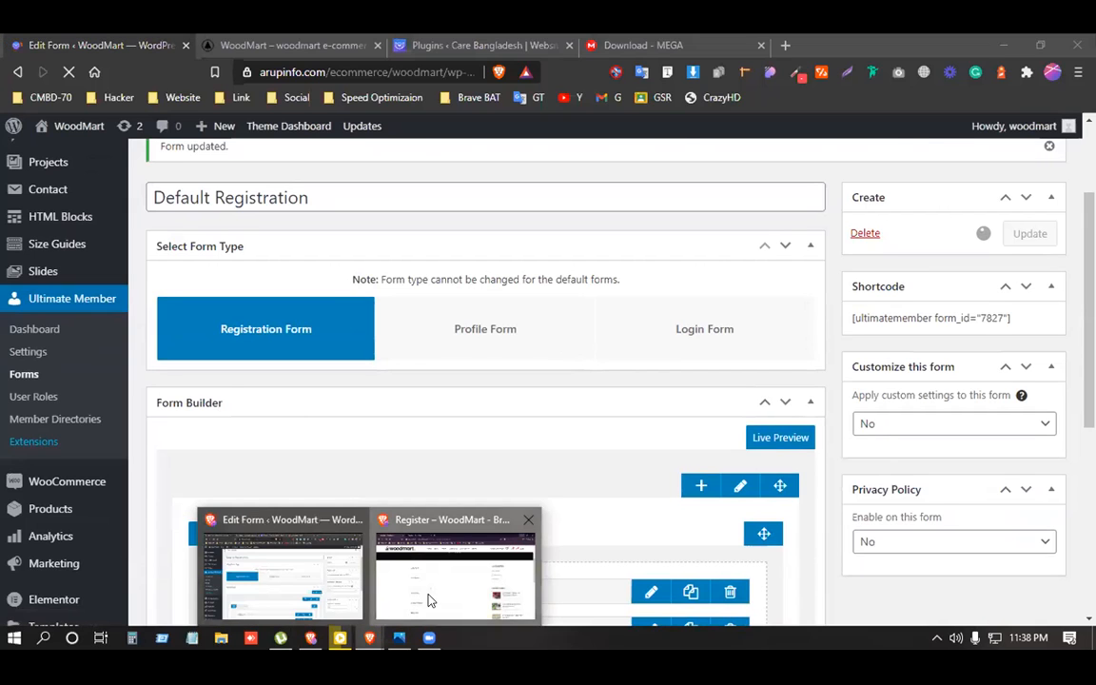
Reload the private Register page to verify the Phone Number field, then go to Pages > All Pages.
left_click(389, 541)
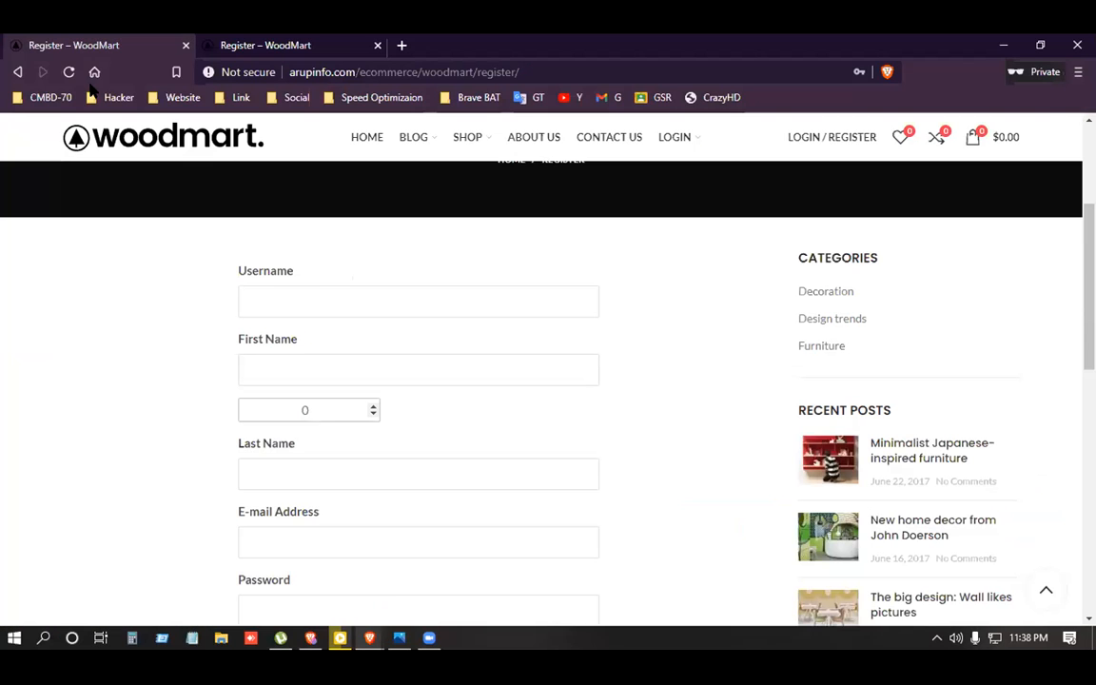
left_click(69, 73)
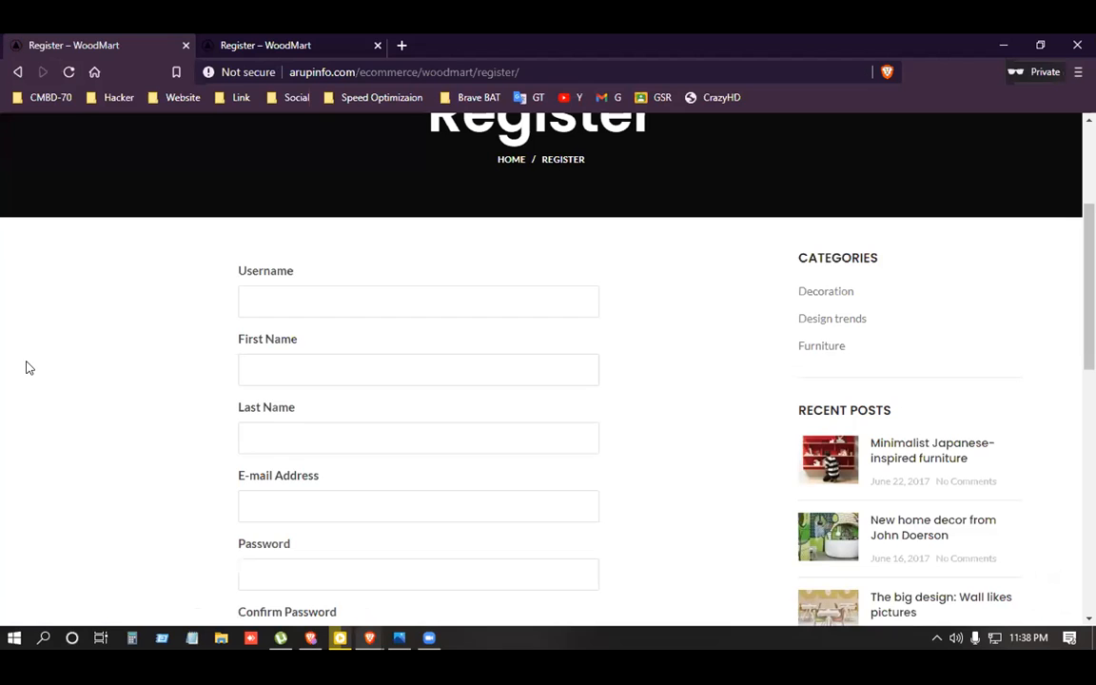
scroll(307, 387, "down", 3)
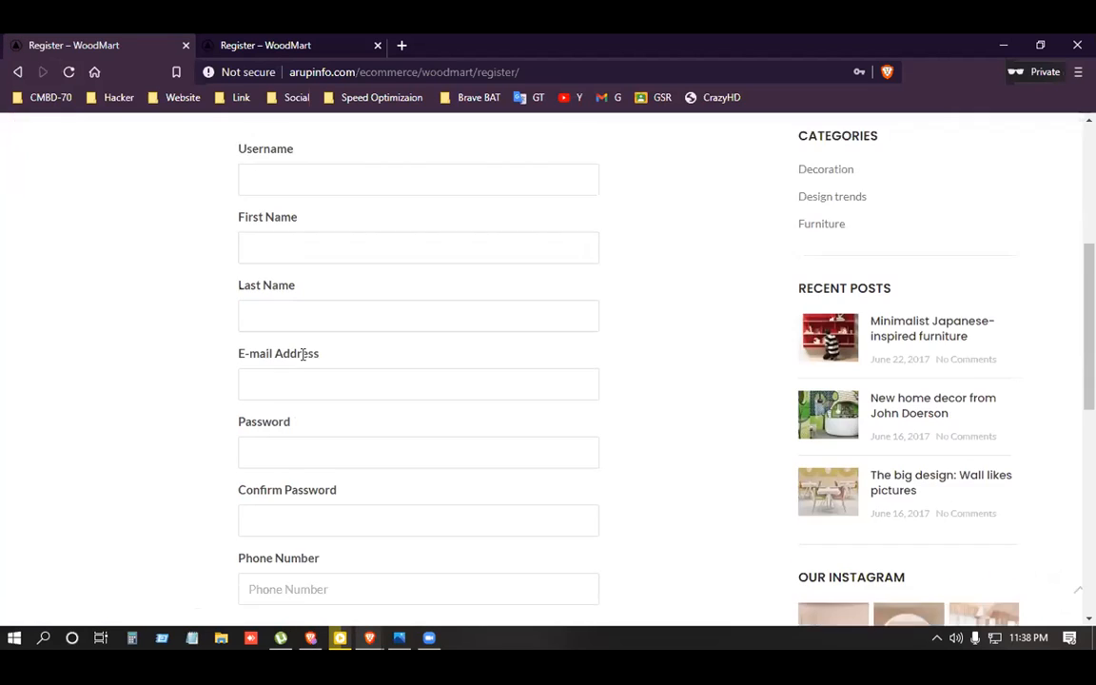
left_click(318, 462)
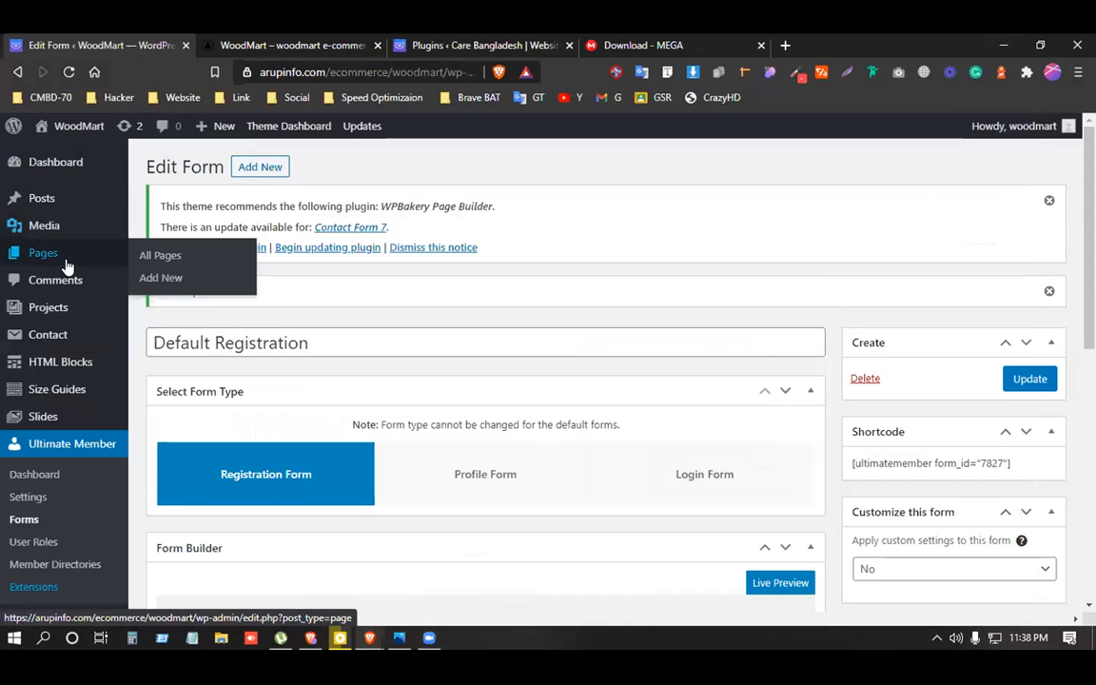
left_click(164, 254)
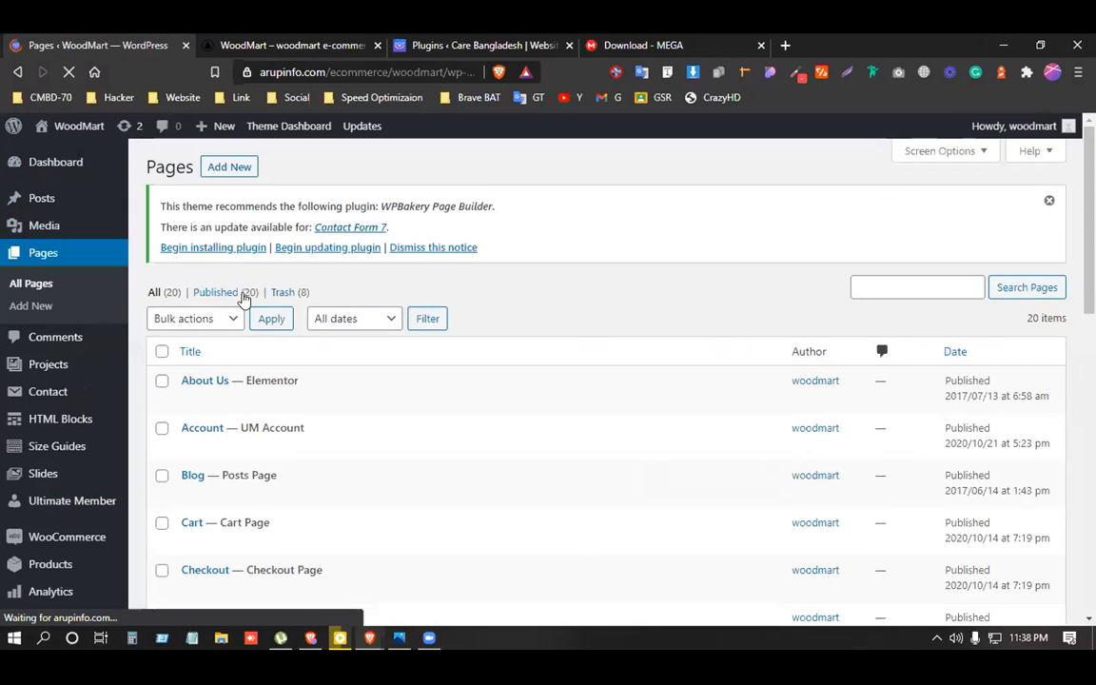
Start a new page titled 'Video' in a new tab and open YouTube in another tab.
right_click(226, 172)
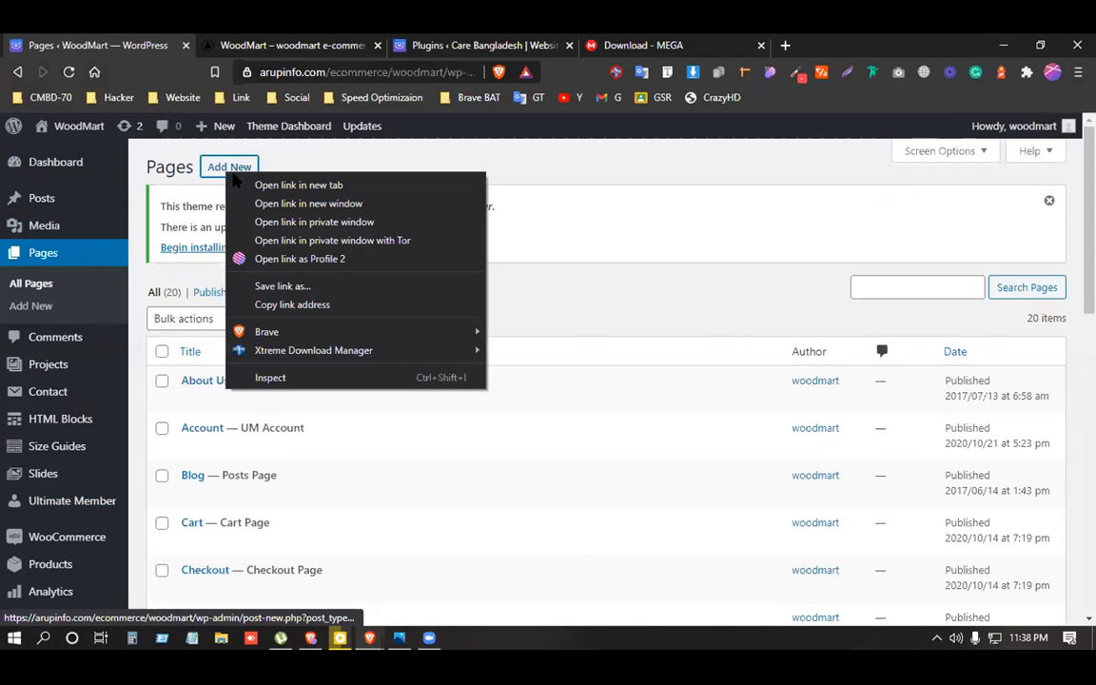
left_click(271, 195)
left_click_drag(418, 37, 256, 42)
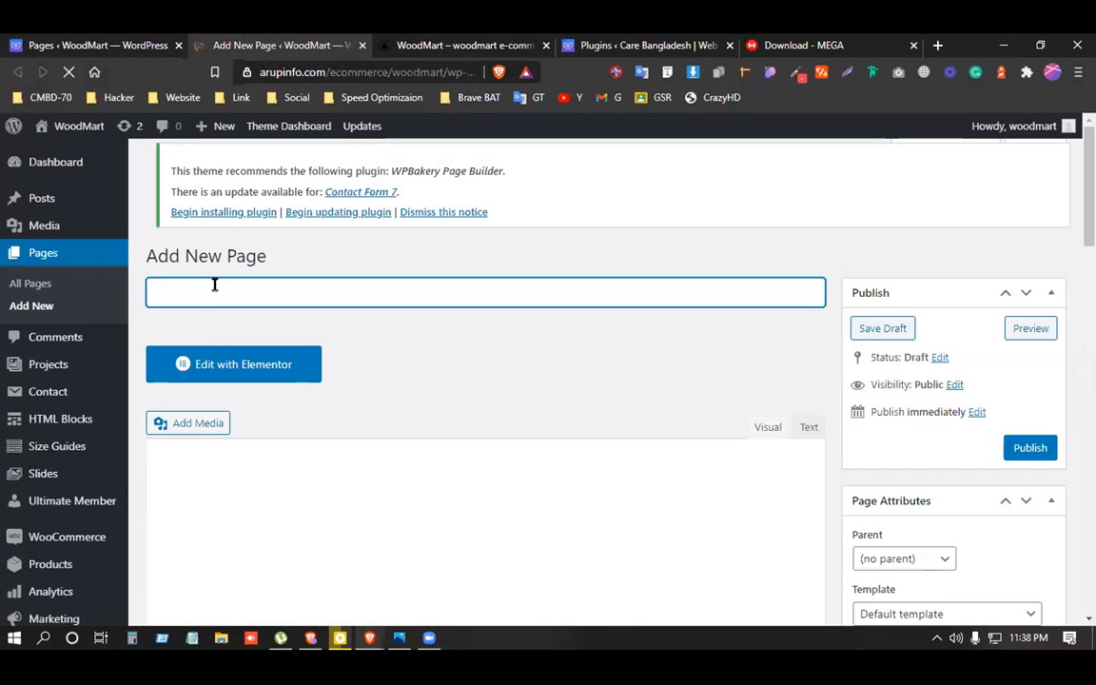
type("Video")
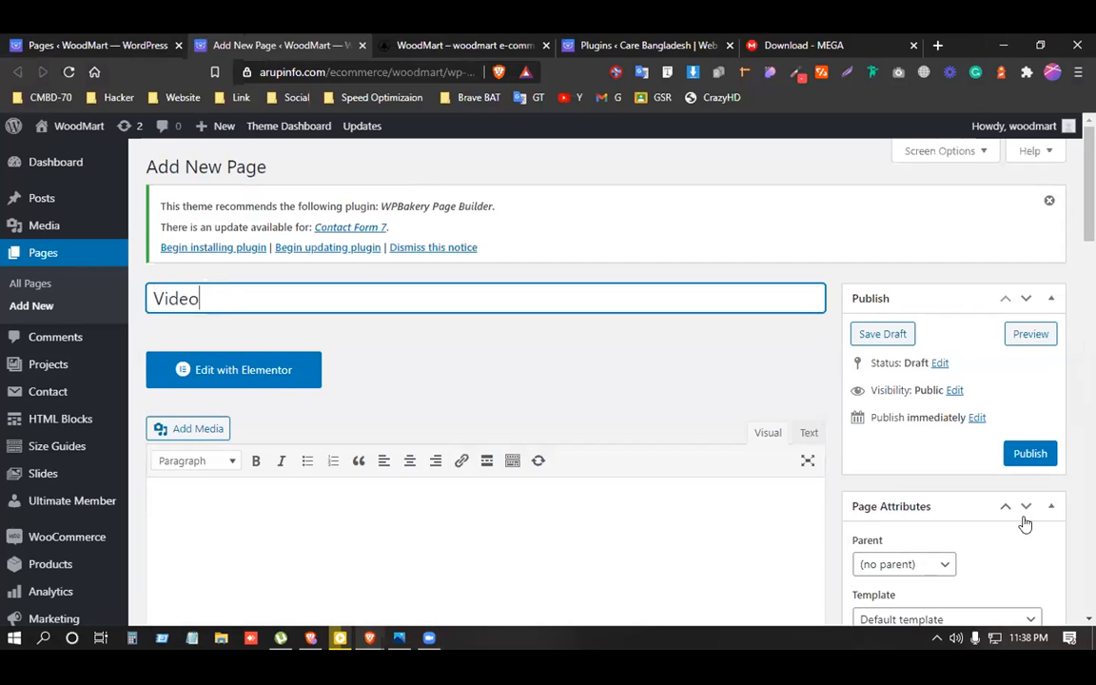
scroll(1023, 466, "down", 1)
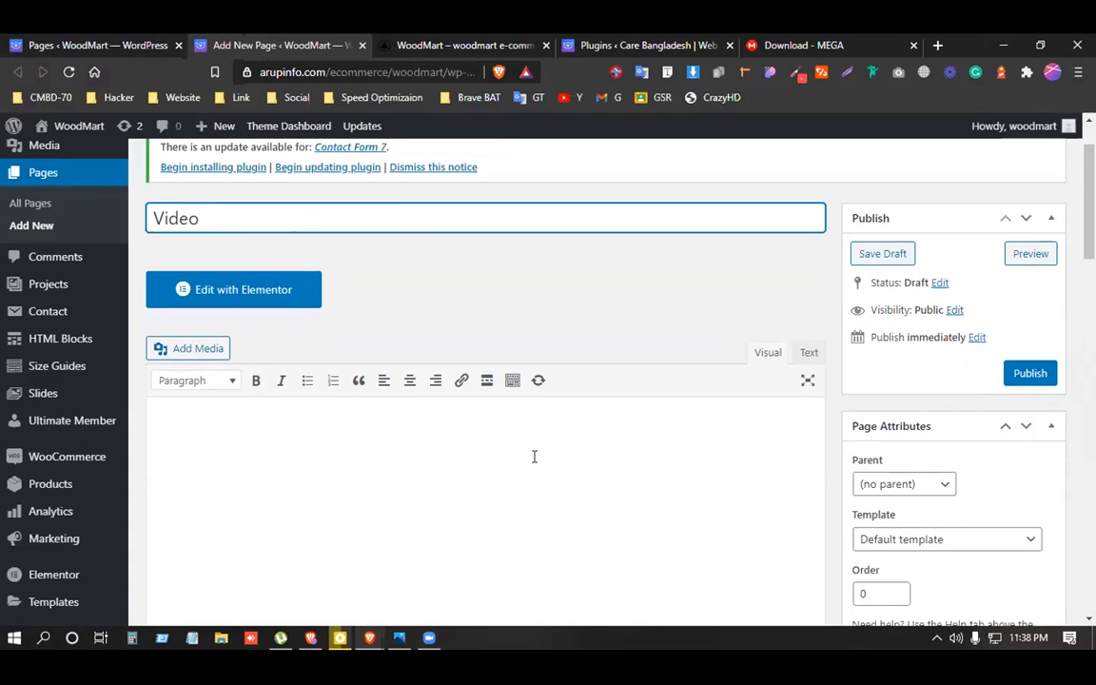
left_click(325, 459)
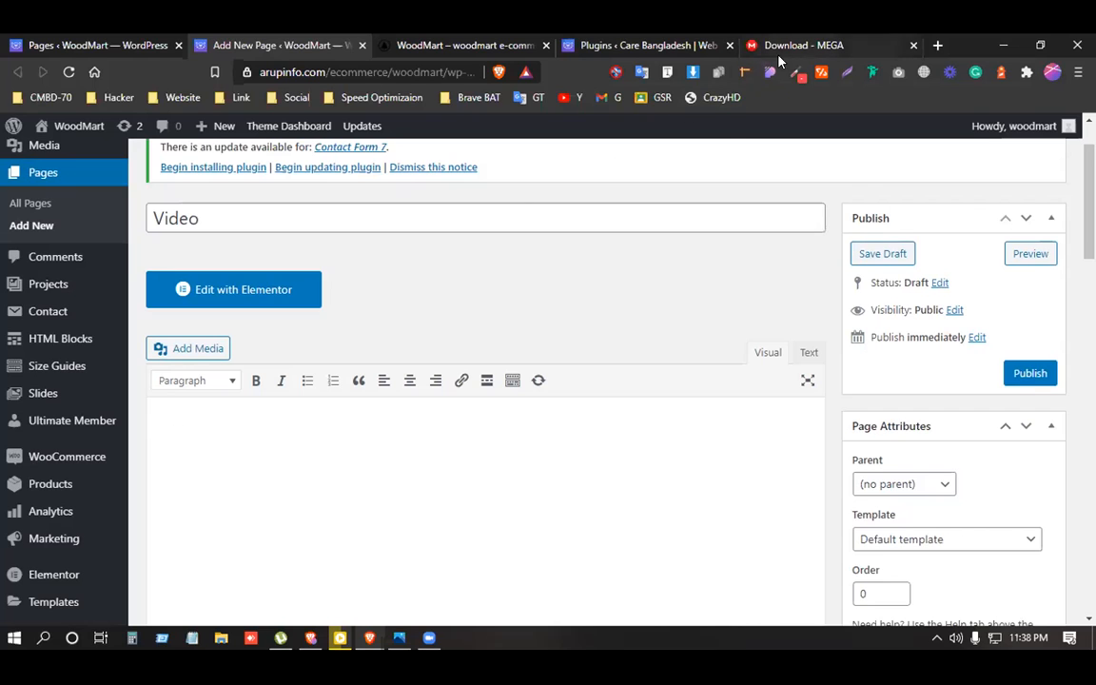
right_click(584, 100)
left_click(597, 117)
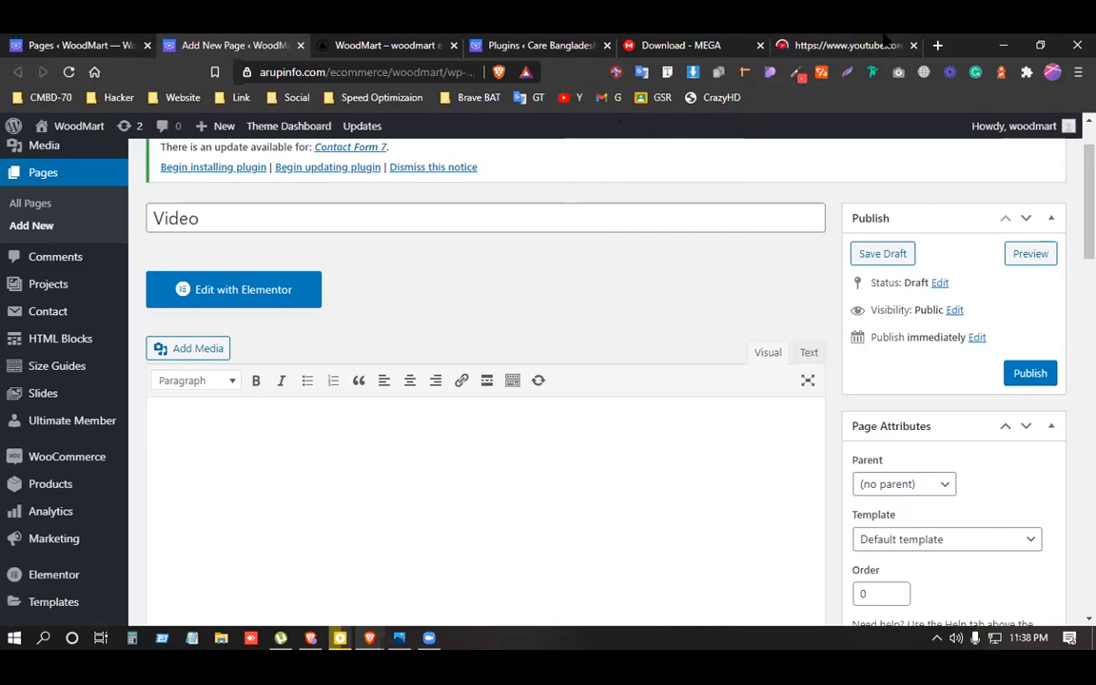
Copy the Hindi dubbed full movie's YouTube iframe embed code and return to the Video page draft.
left_click(877, 42)
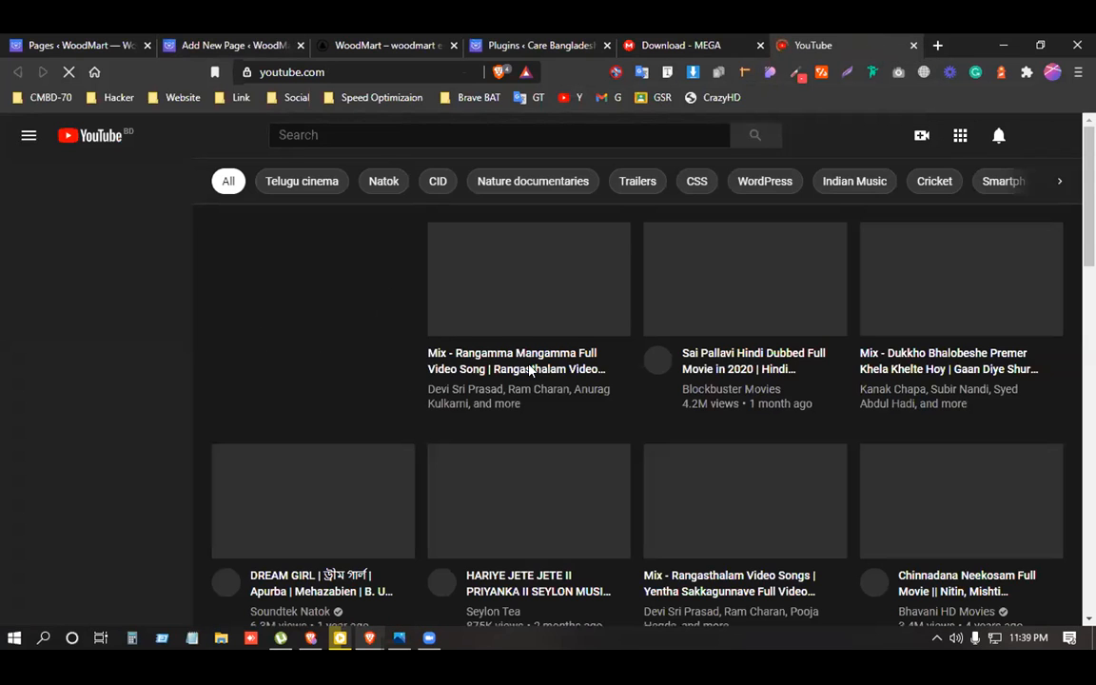
right_click(732, 359)
left_click(730, 360)
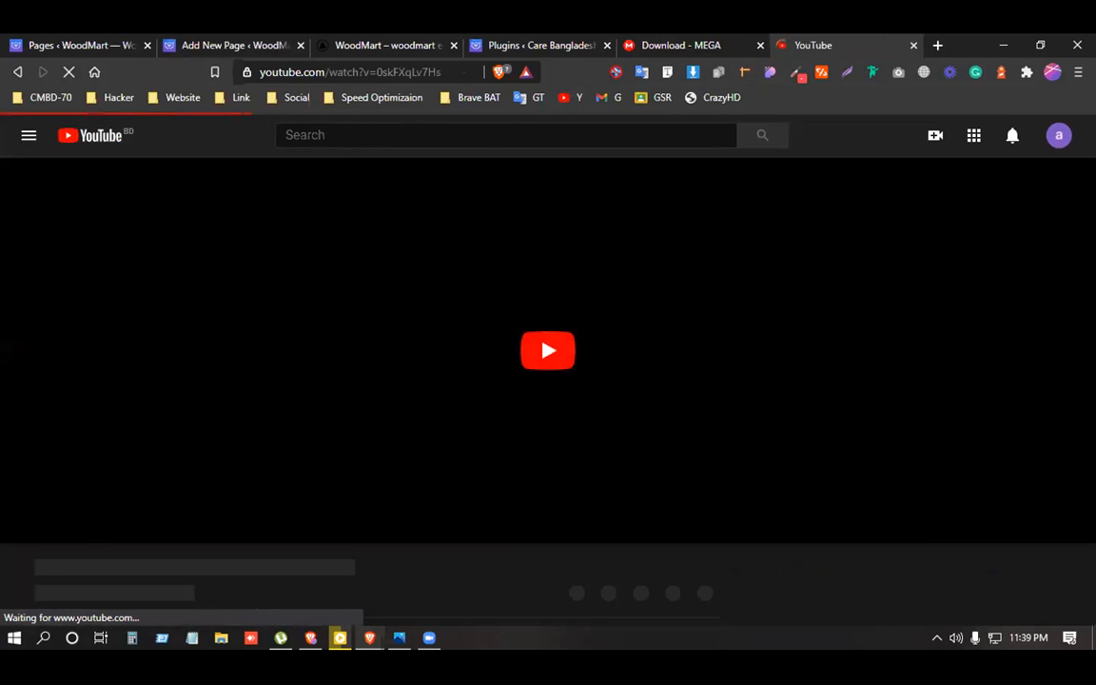
scroll(551, 418, "down", 1)
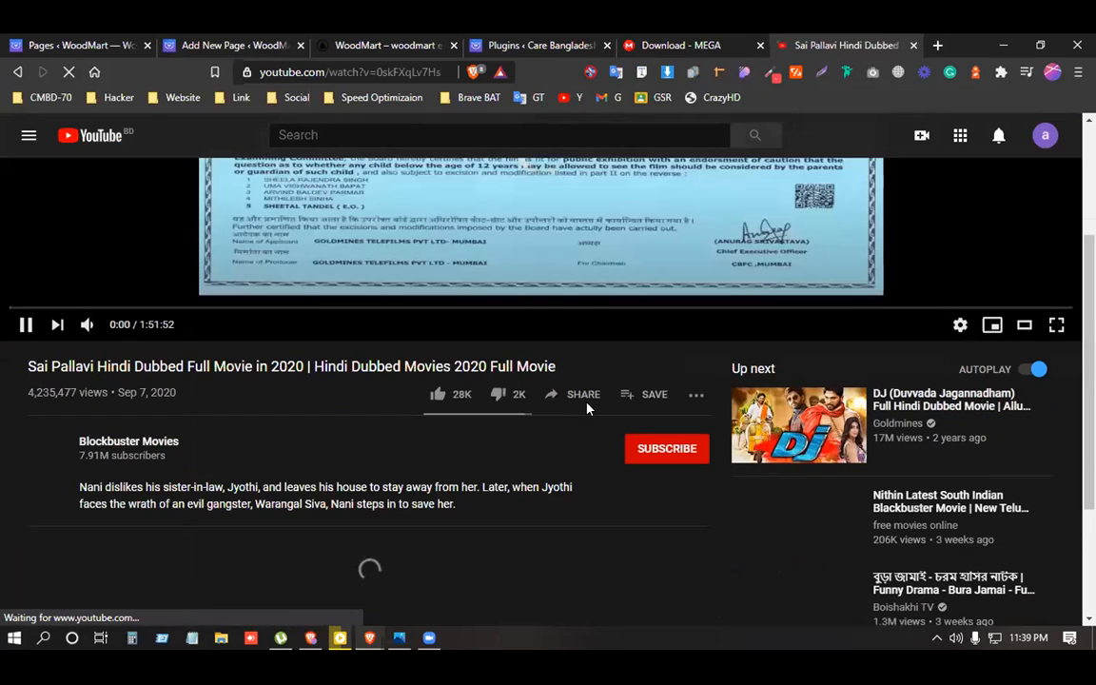
left_click(586, 394)
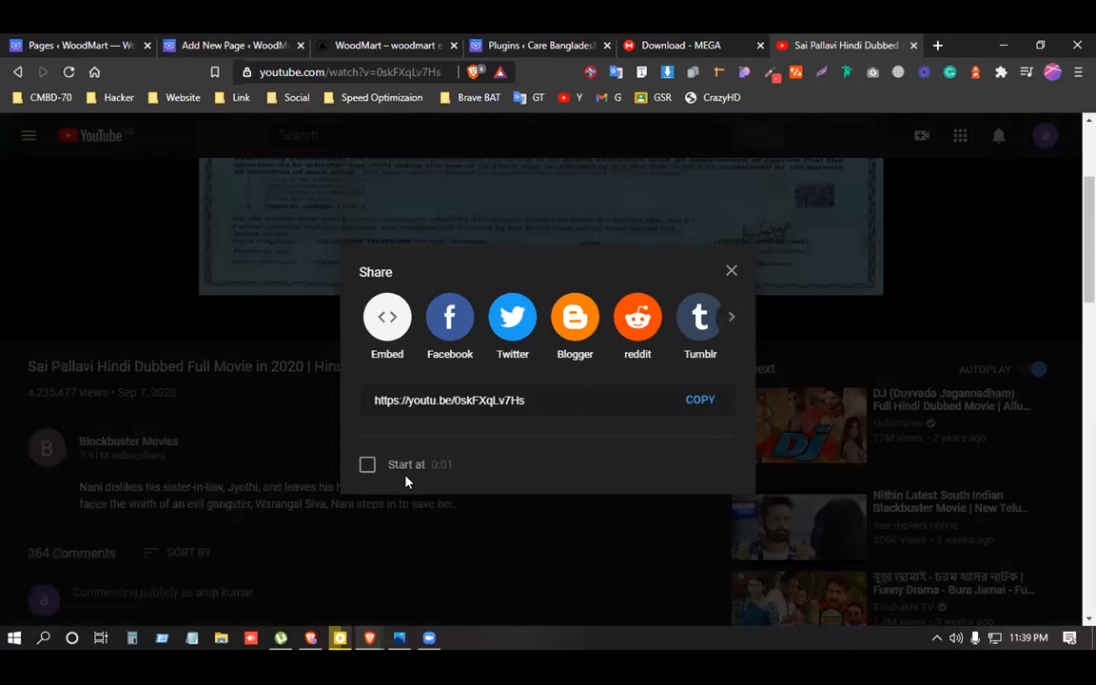
left_click(386, 321)
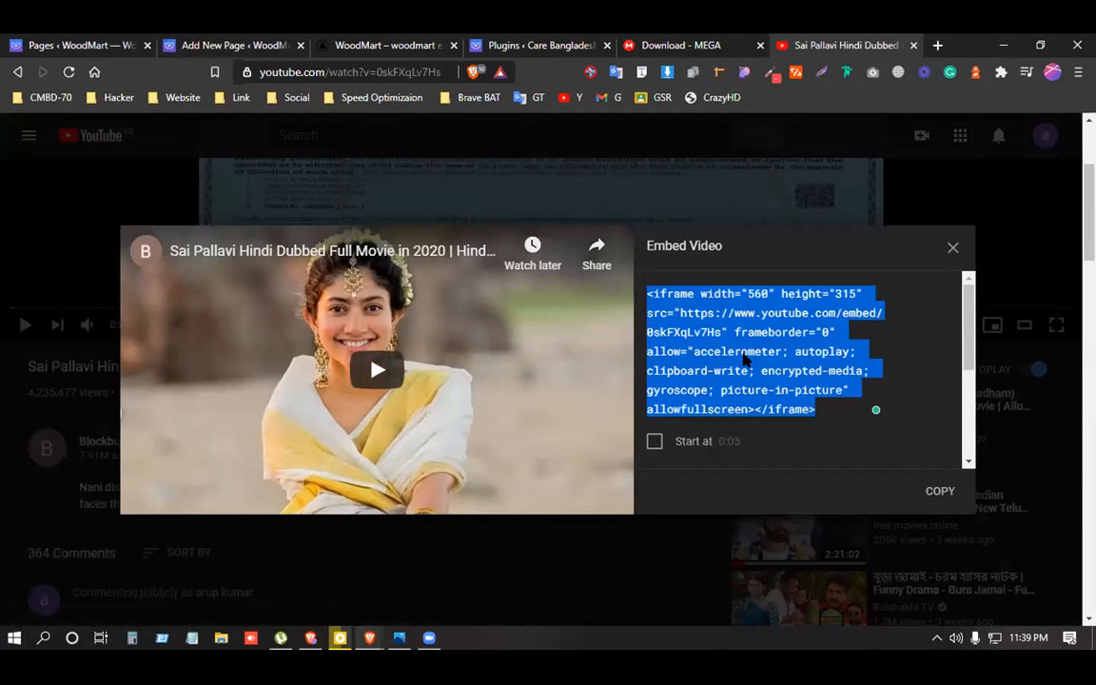
right_click(746, 357)
left_click(367, 359)
left_click(99, 55)
left_click(225, 47)
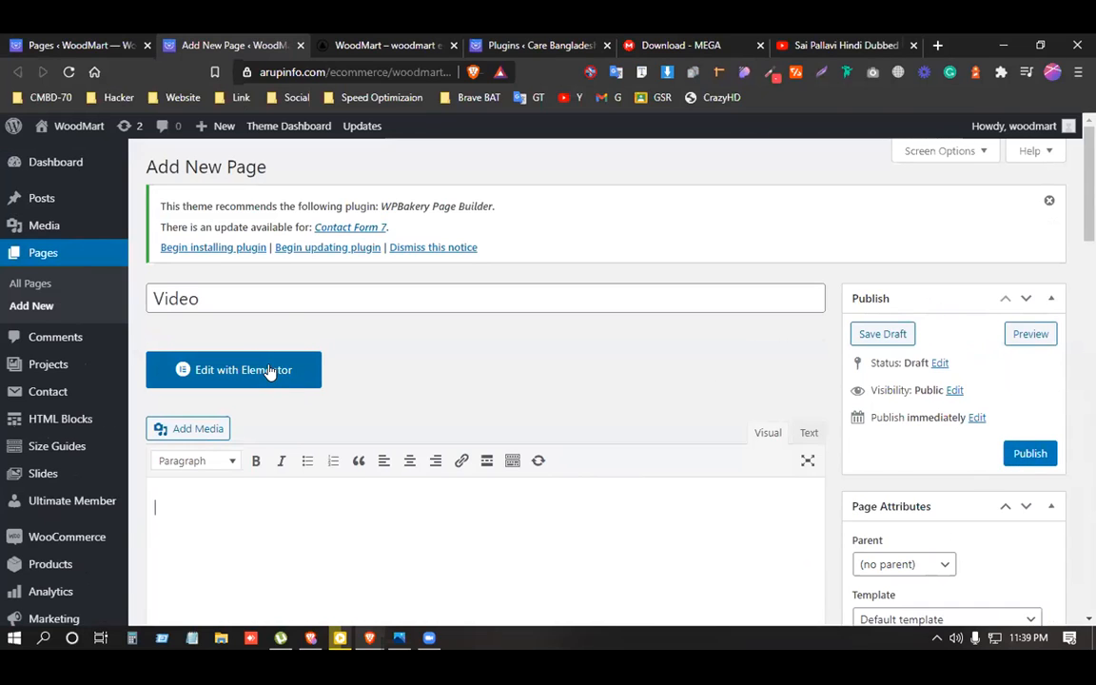
Paste the YouTube embed code into the Video page in Text mode and preview it visually.
left_click(217, 500)
scroll(226, 495, "down", 2)
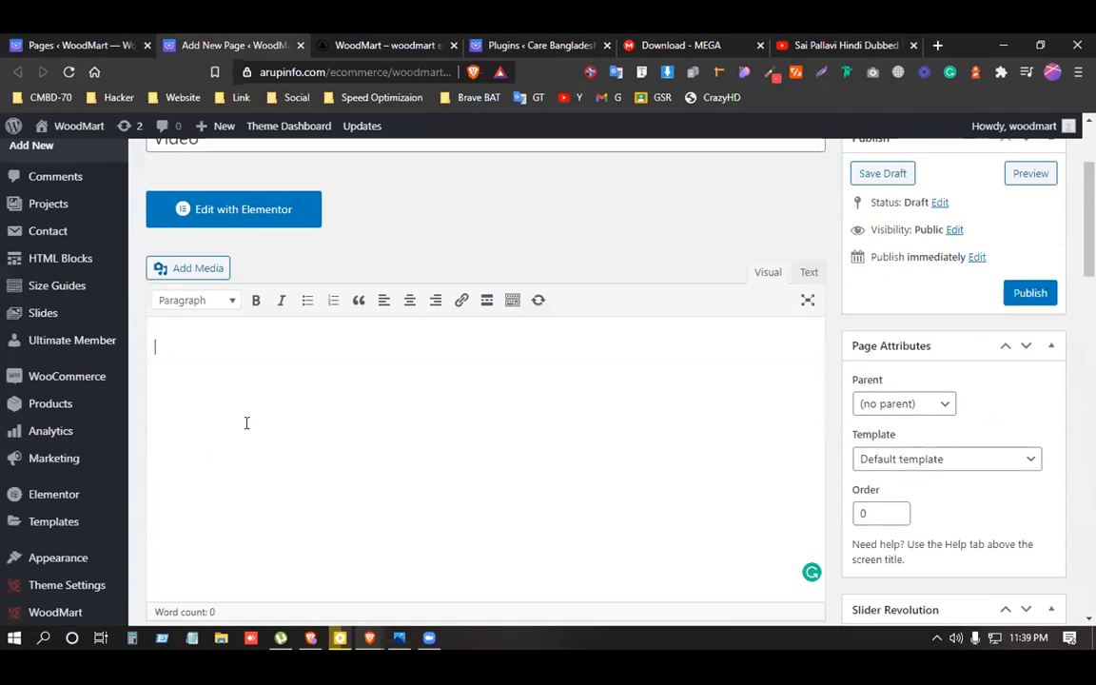
scroll(246, 422, "up", 1)
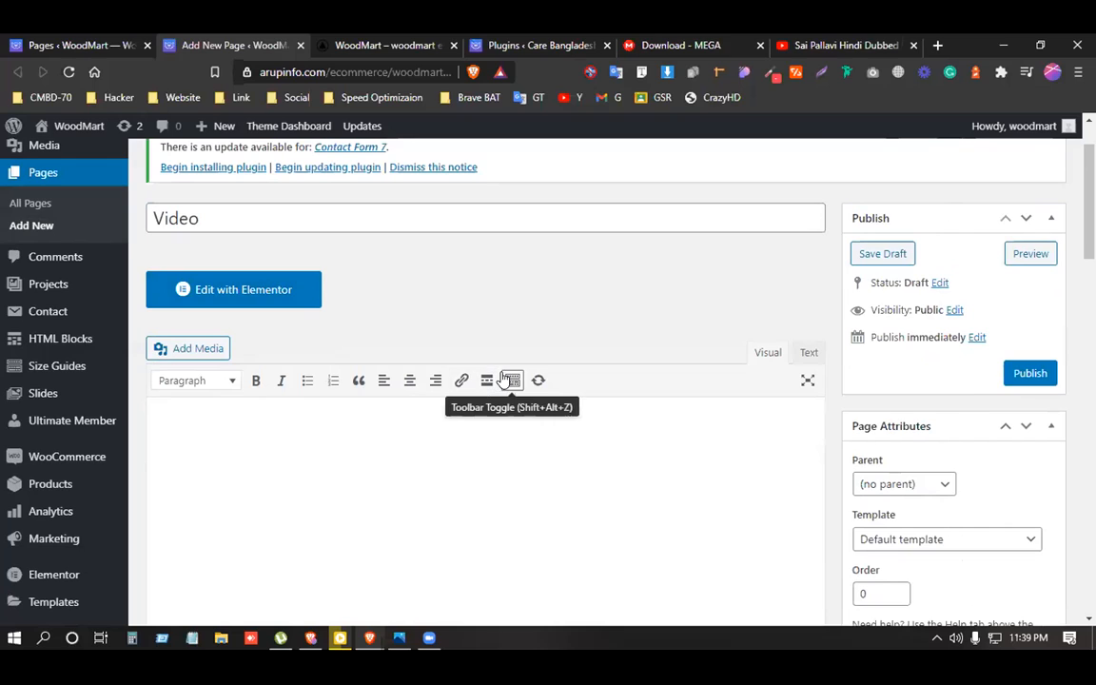
left_click(808, 353)
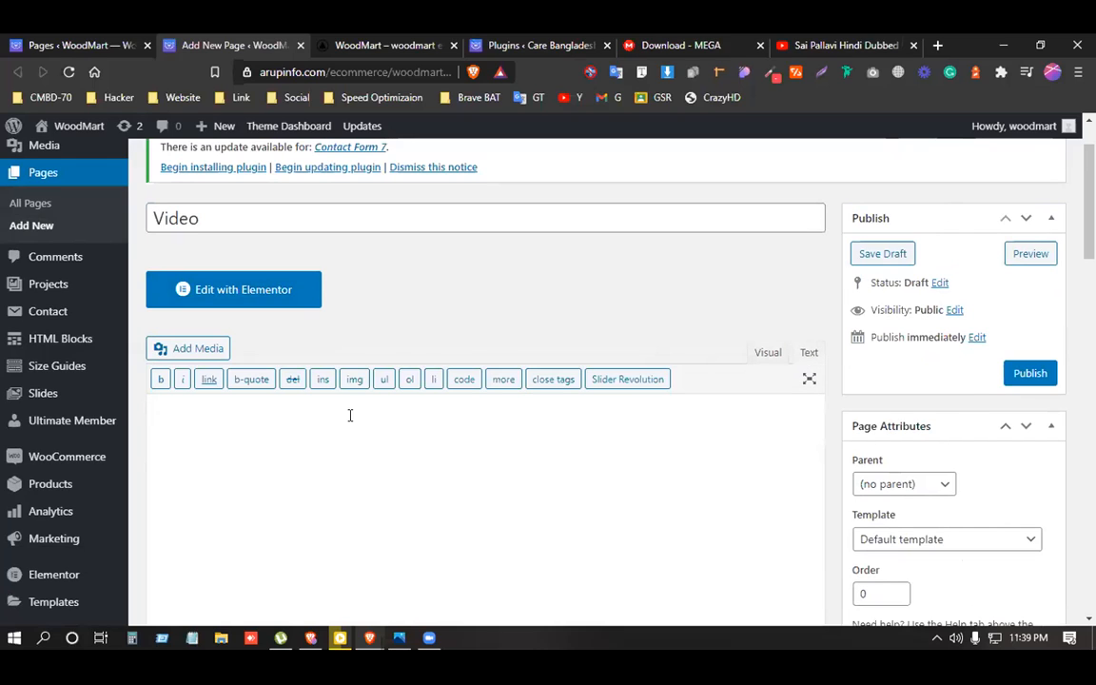
right_click(280, 446)
left_click(211, 449)
key("ctrl+v")
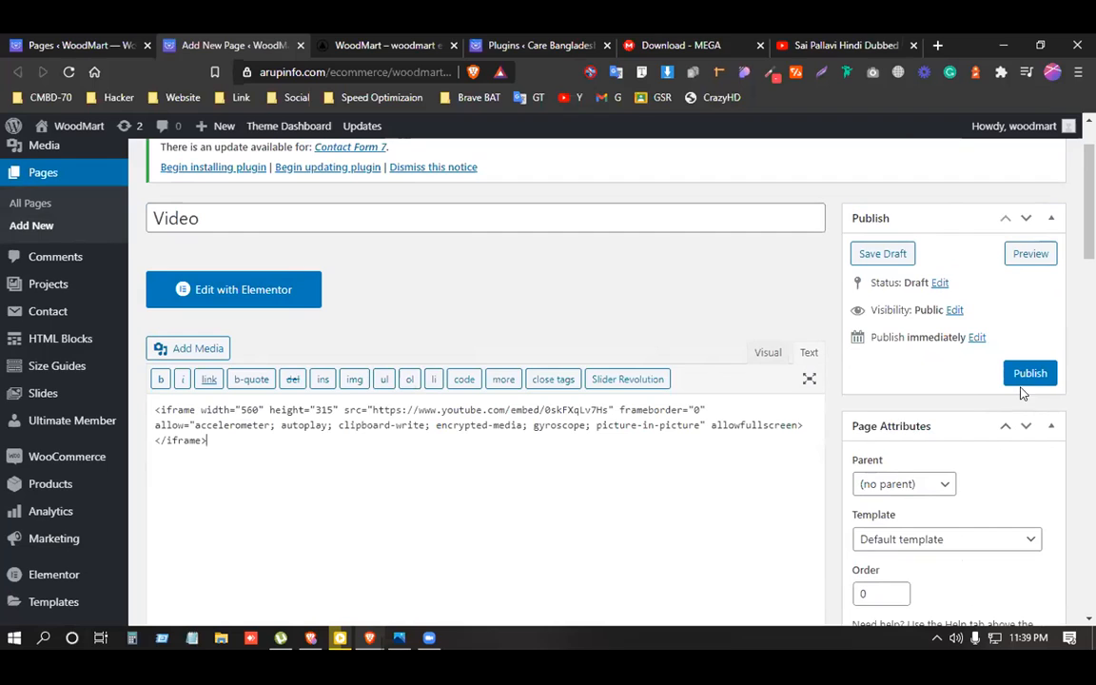
left_click_drag(212, 444, 136, 403)
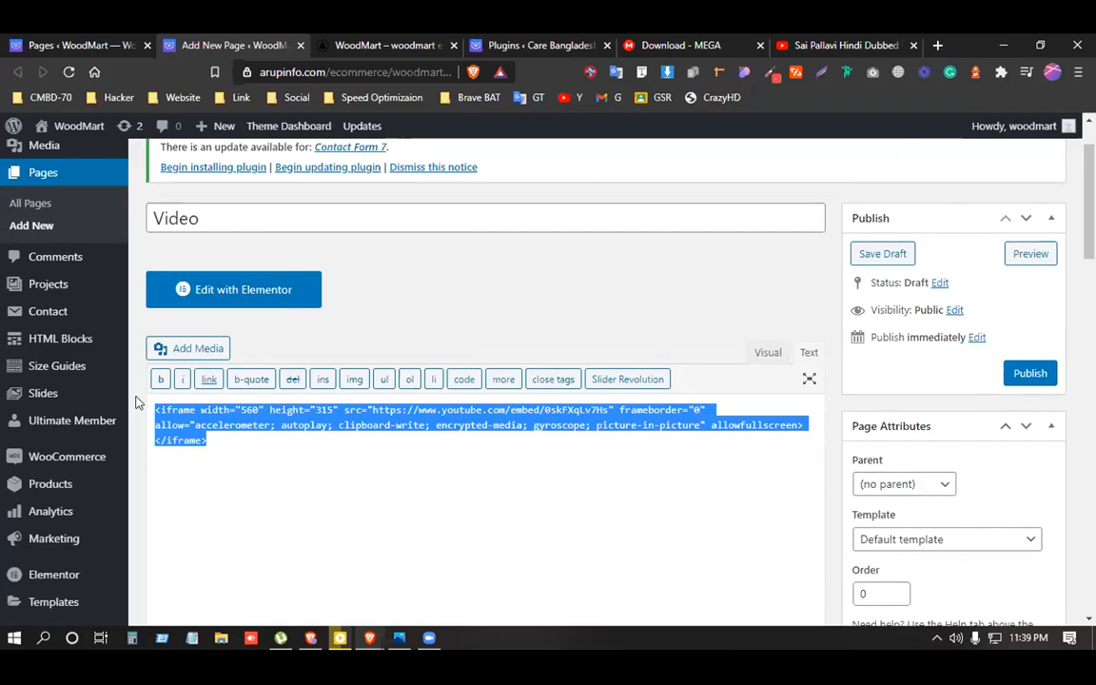
left_click(306, 472)
left_click(775, 358)
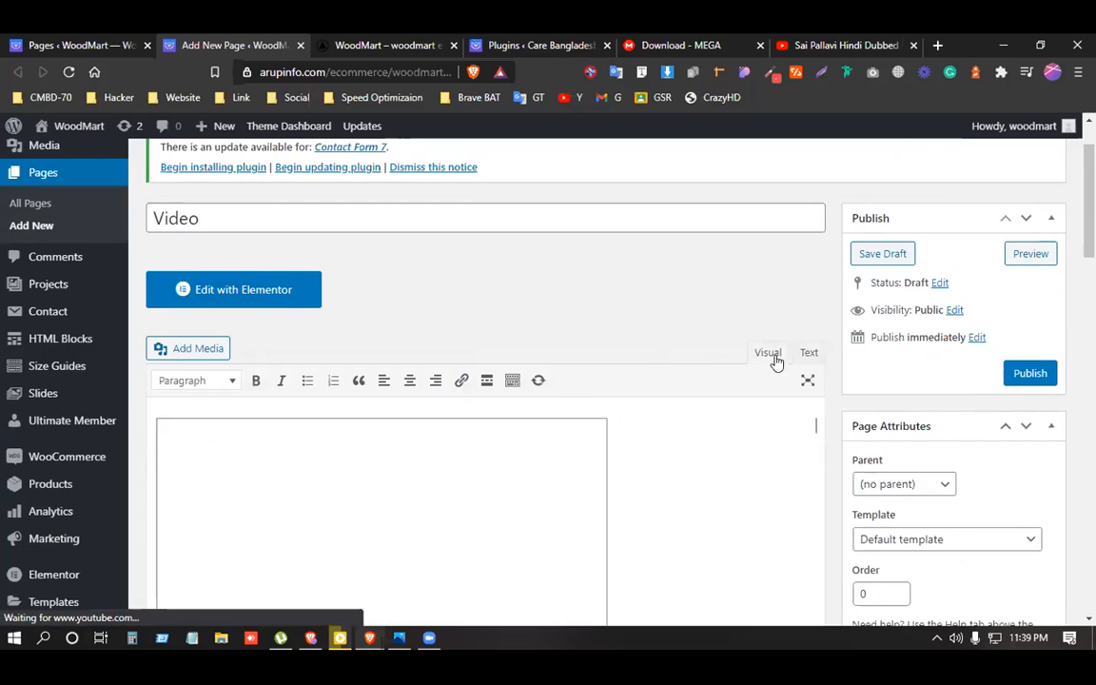
scroll(583, 406, "down", 3)
scroll(289, 343, "up", 3)
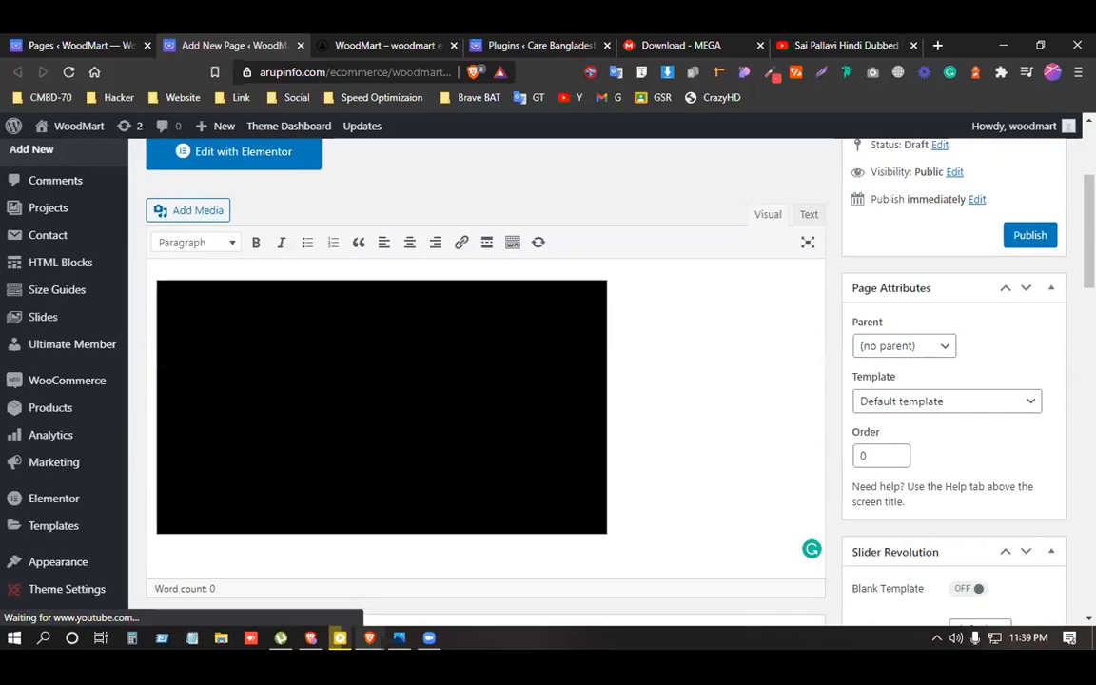
Publish the Video page.
left_click(1025, 234)
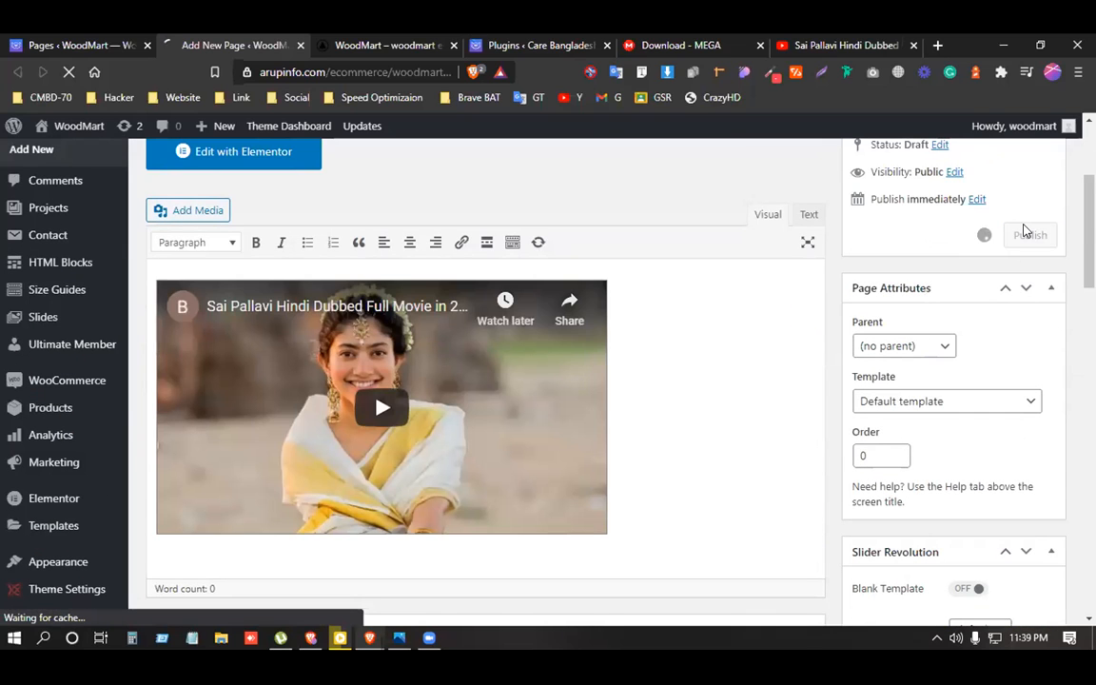
scroll(975, 380, "up", 2)
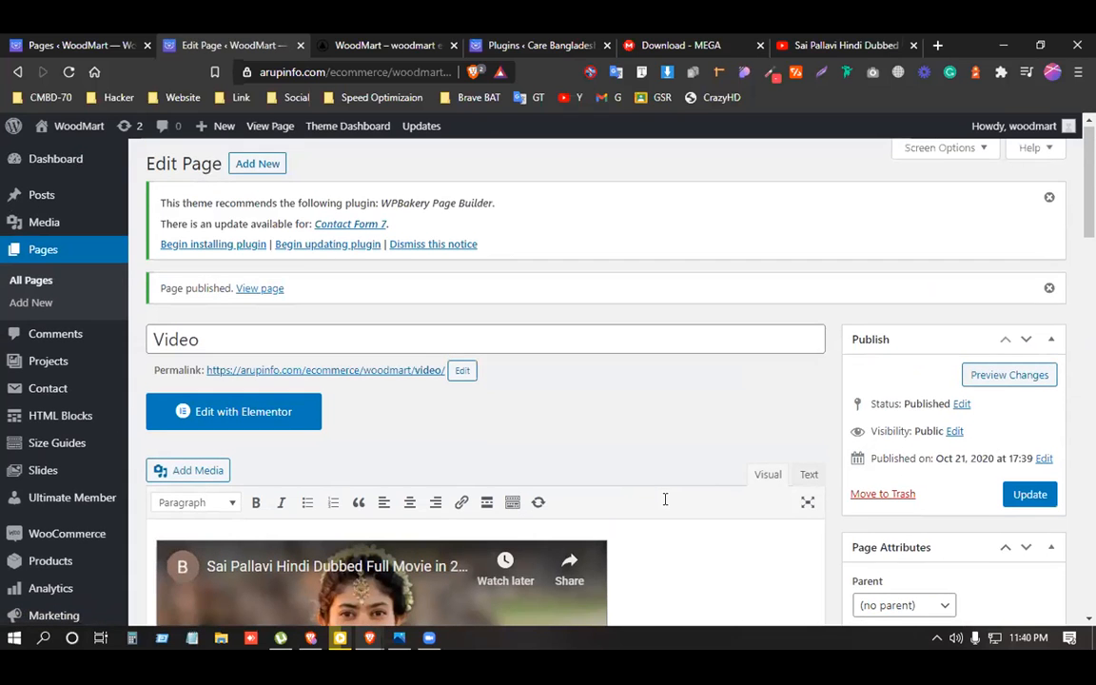
left_click(937, 46)
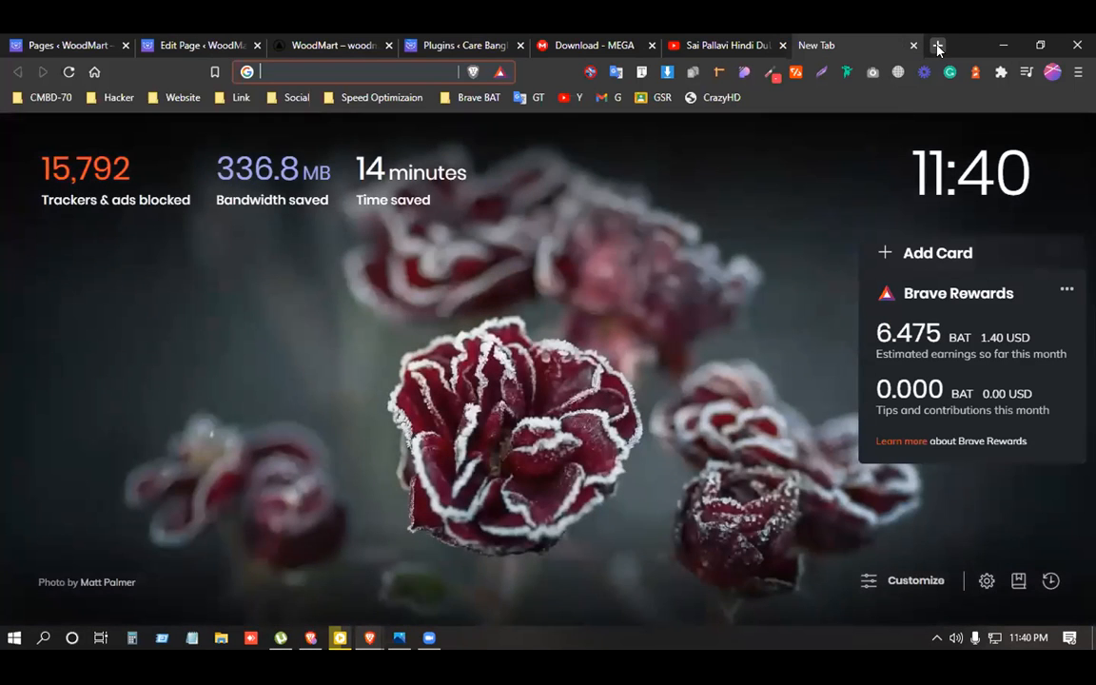
Go to maps.google.com and search for 'code man bd'.
type("maps.goo")
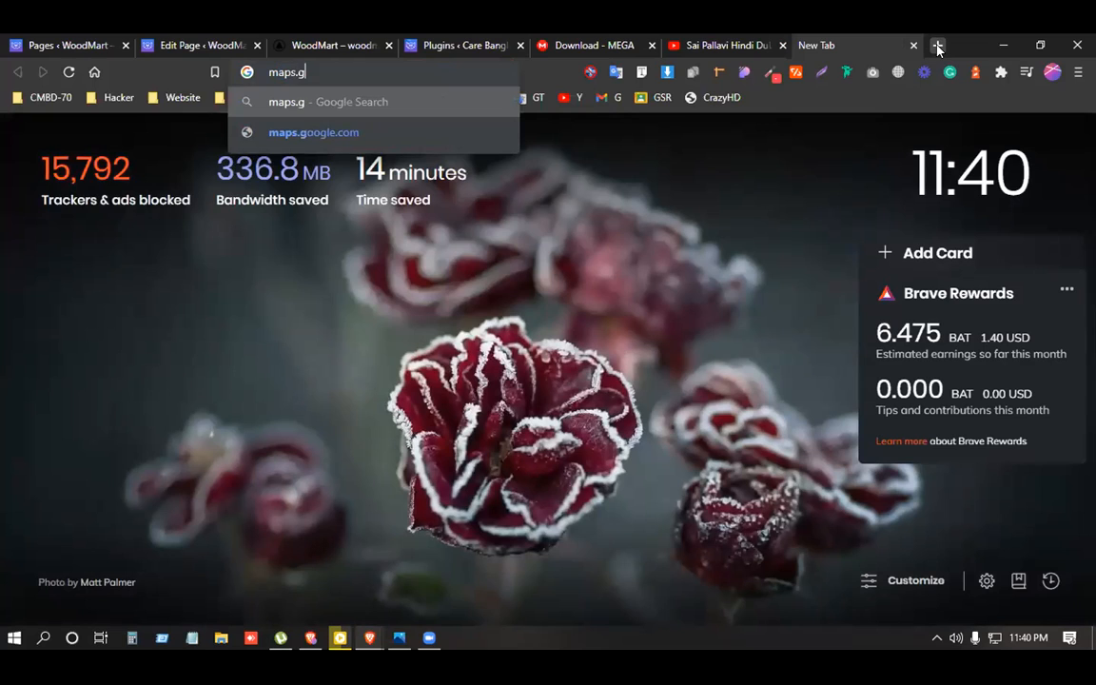
type("l")
key("BackSpace")
type("google.com")
key("Return")
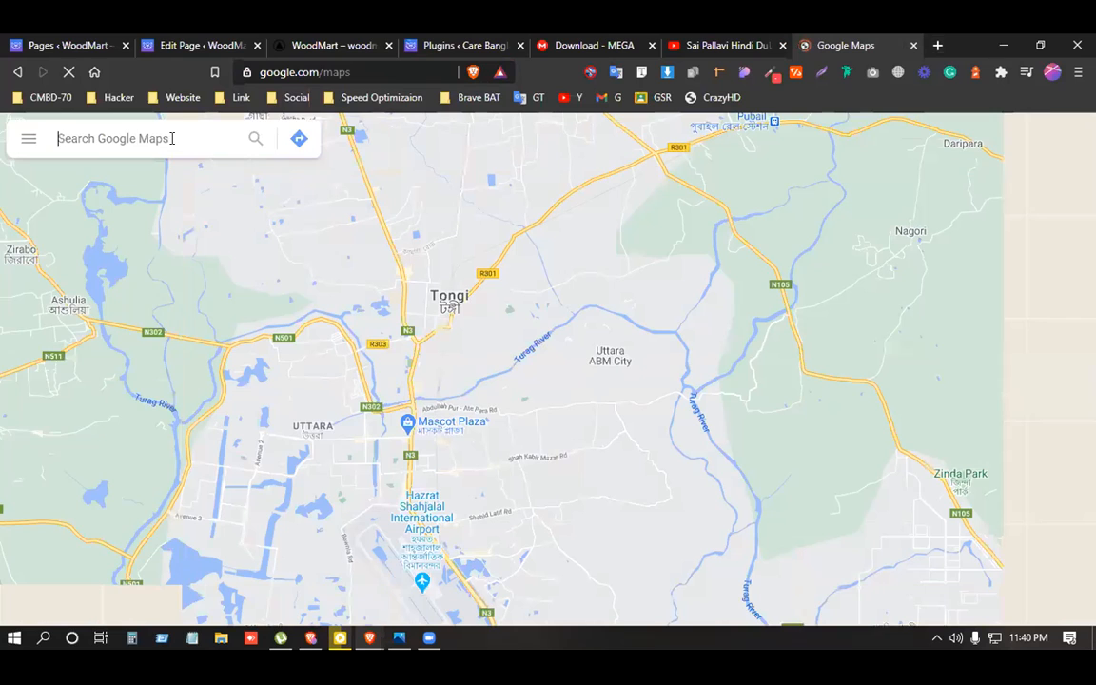
type("cm")
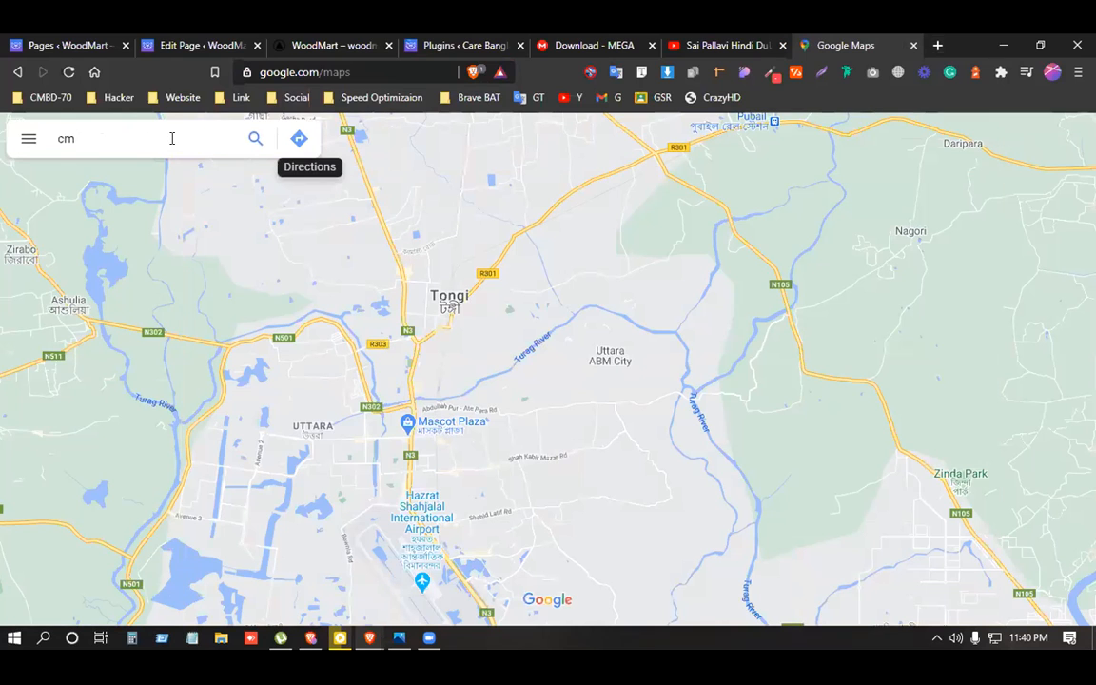
key("BackSpace")
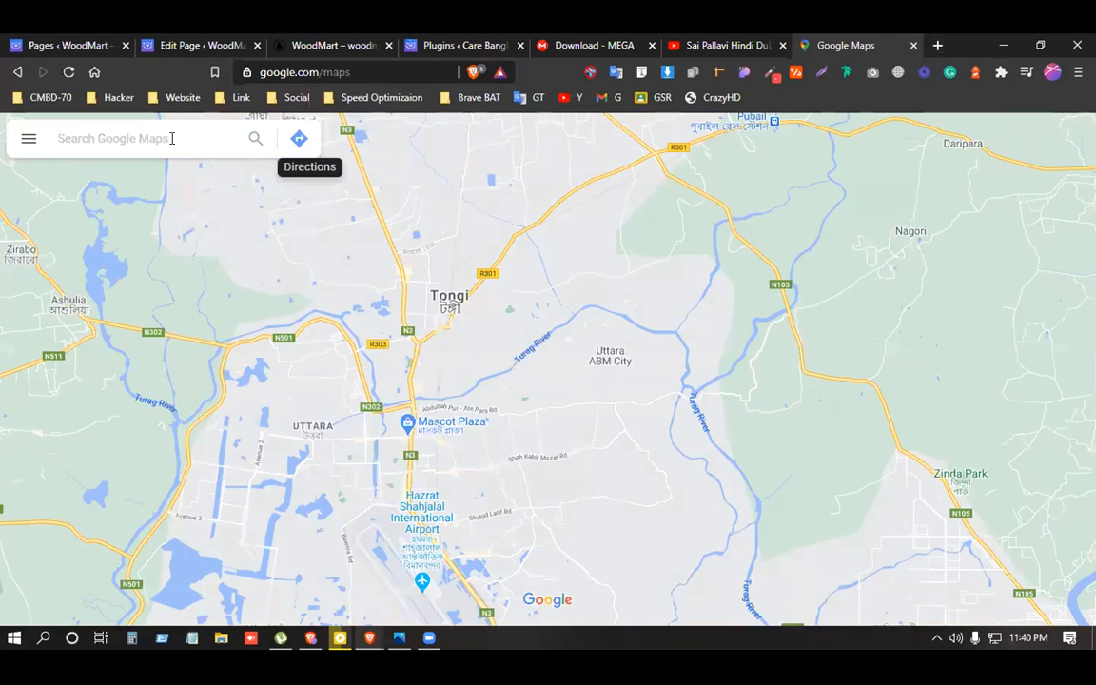
type("code man bd")
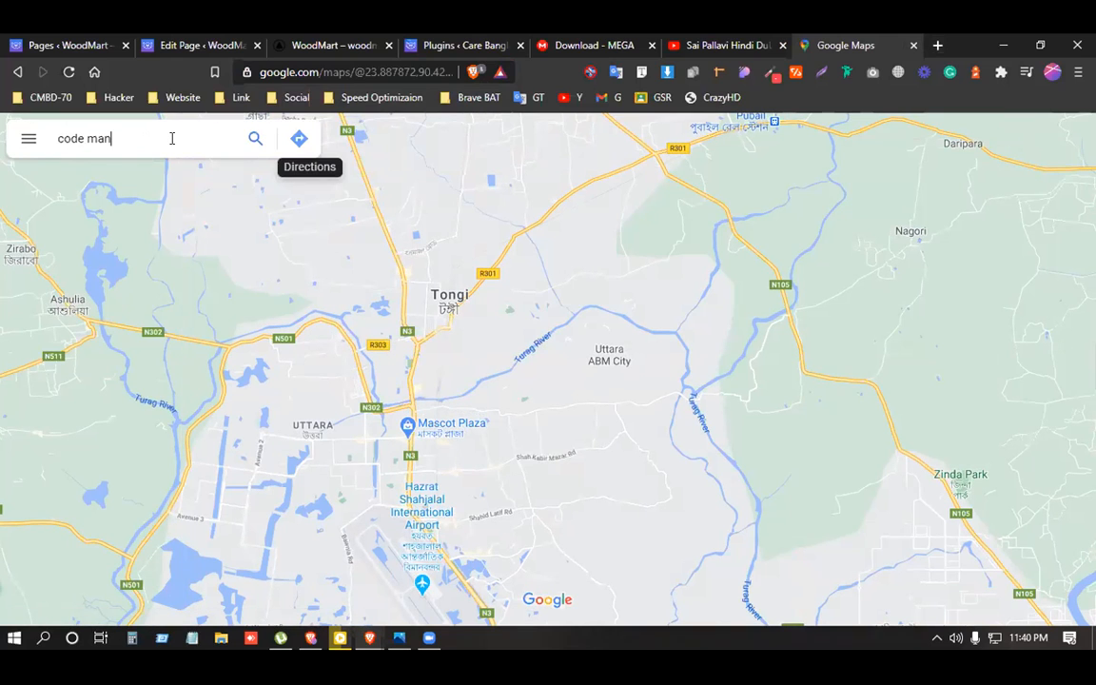
key("Return")
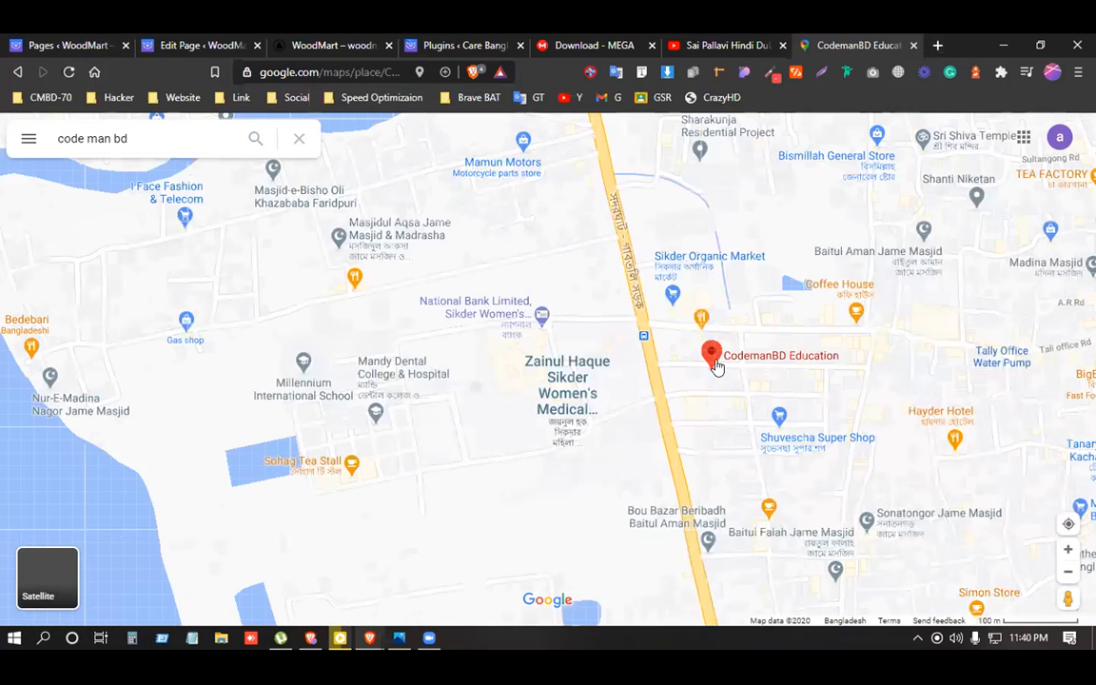
Copy the CodemanBD Education embed-a-map HTML and return to the Video page editor.
left_click(713, 363)
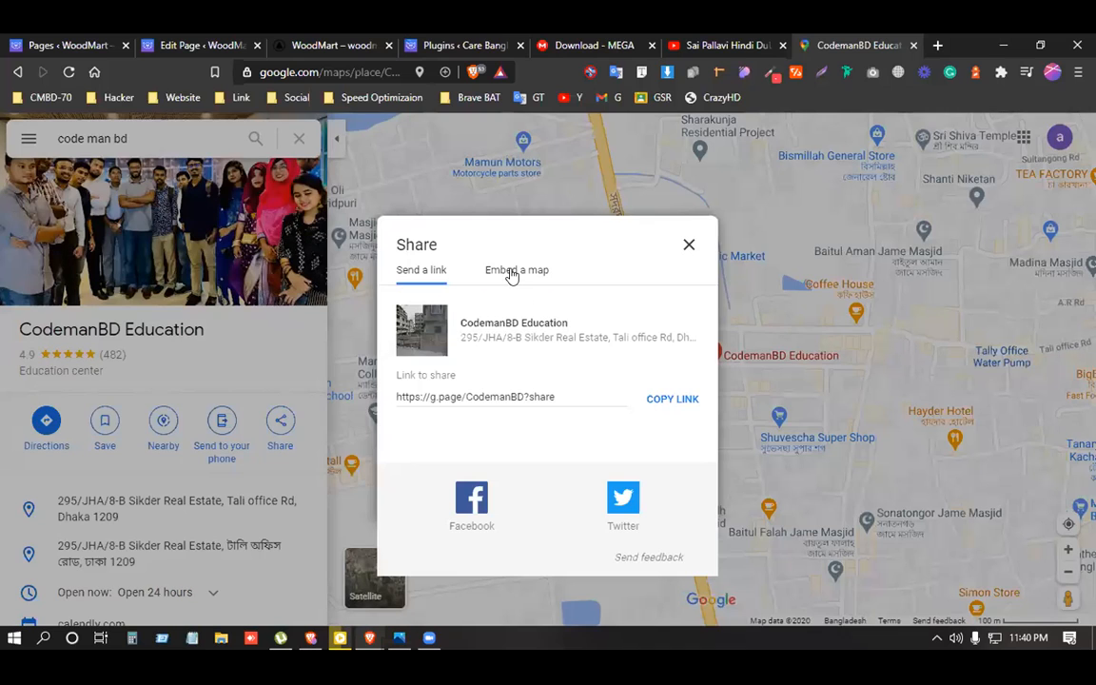
left_click(511, 272)
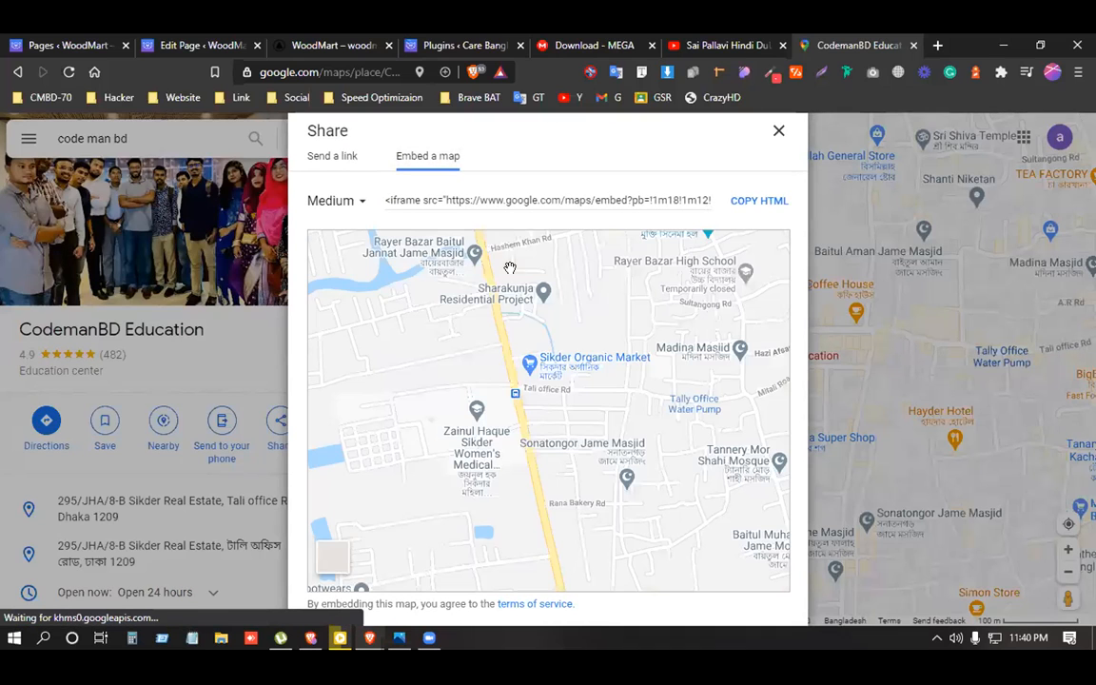
left_click(745, 202)
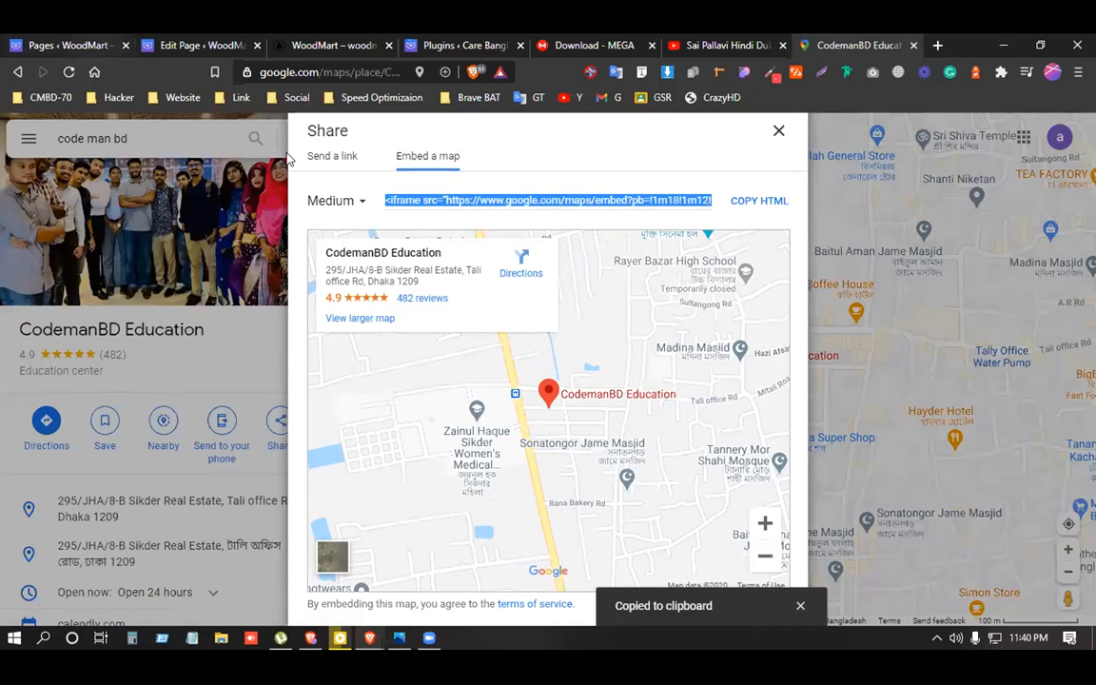
left_click(19, 42)
left_click(155, 38)
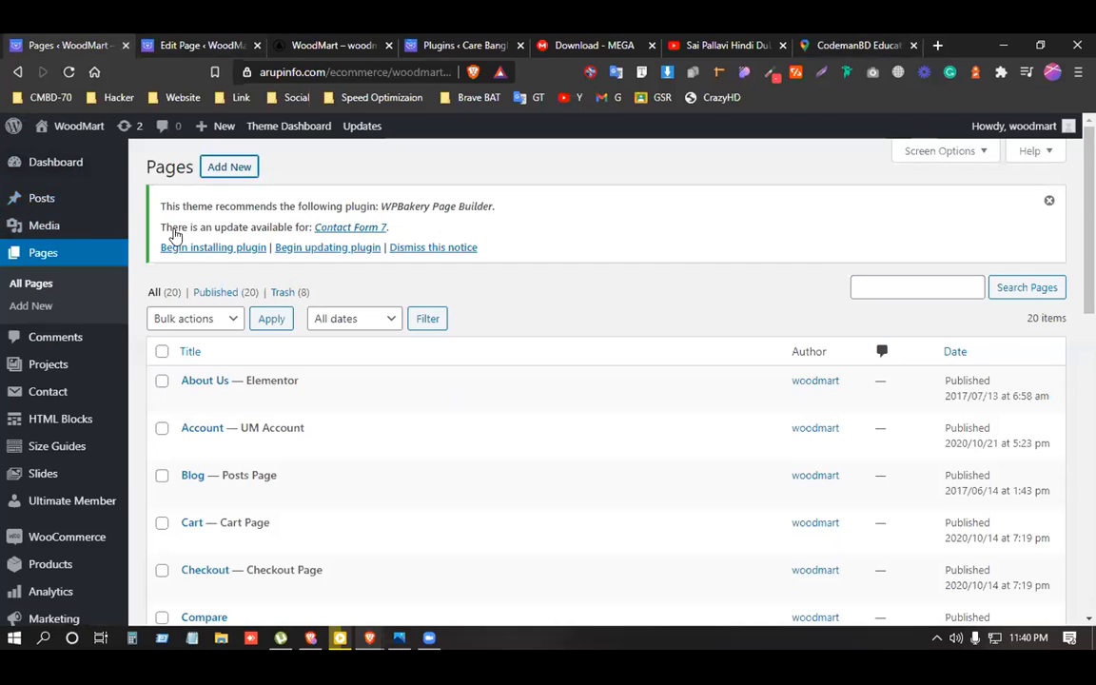
Paste the map embed code on a new line after the YouTube iframe and update the page.
scroll(513, 343, "down", 3)
left_click(806, 234)
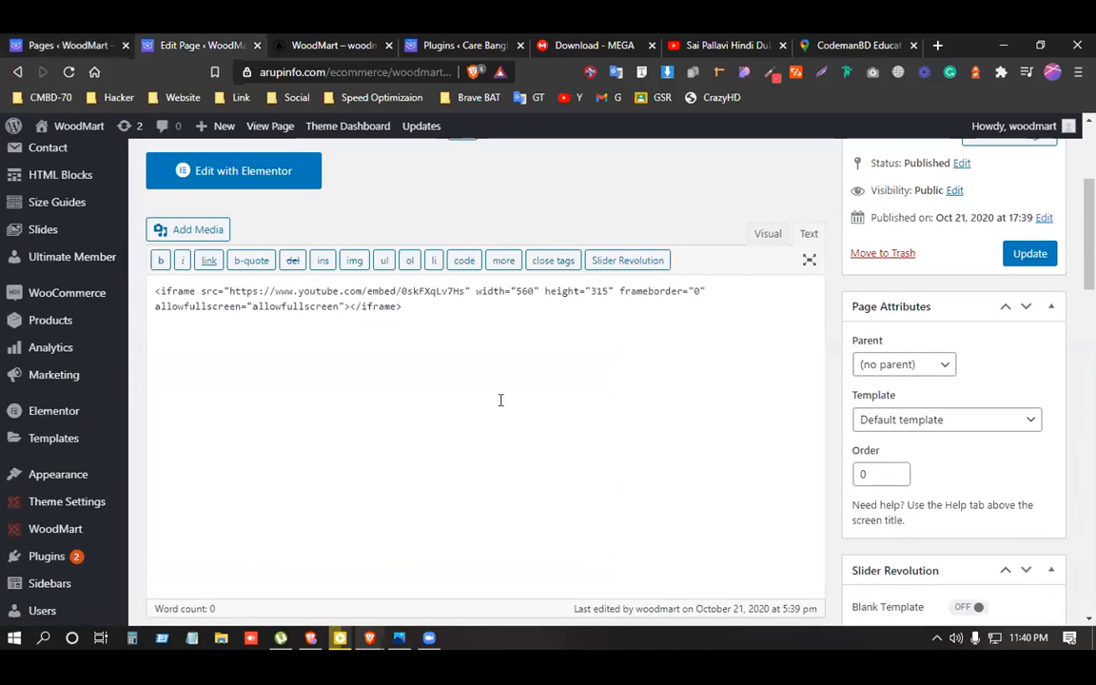
key("Return")
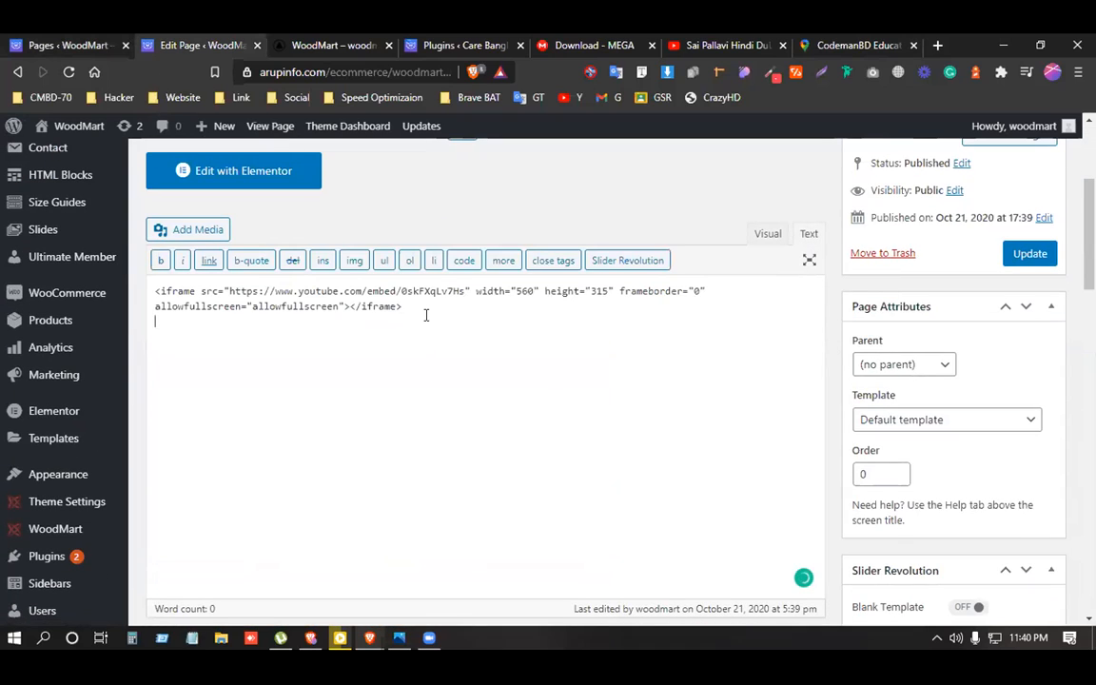
key("ctrl+v")
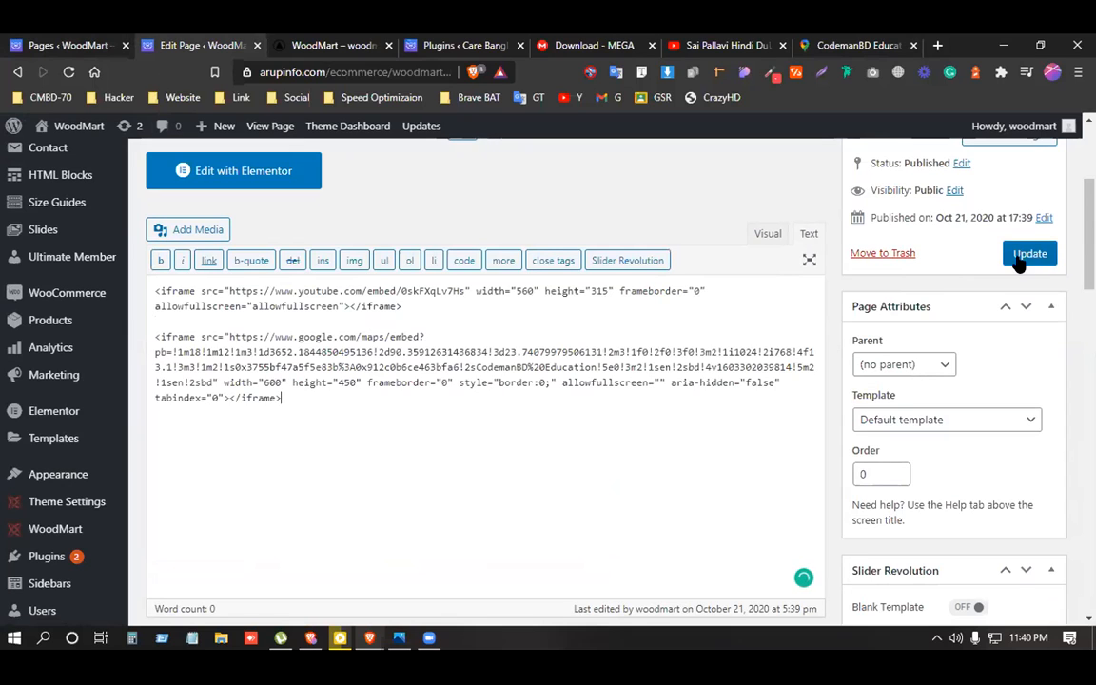
left_click(766, 235)
scroll(468, 513, "down", 2)
scroll(469, 510, "down", 2)
scroll(470, 509, "up", 3)
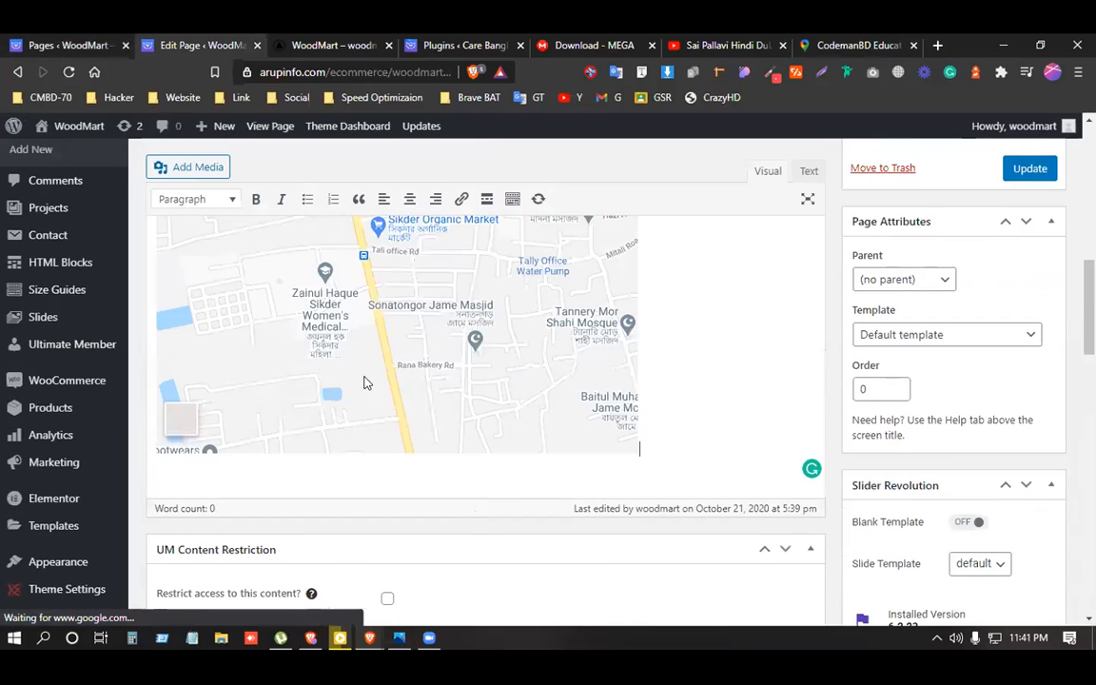
scroll(313, 384, "up", 3)
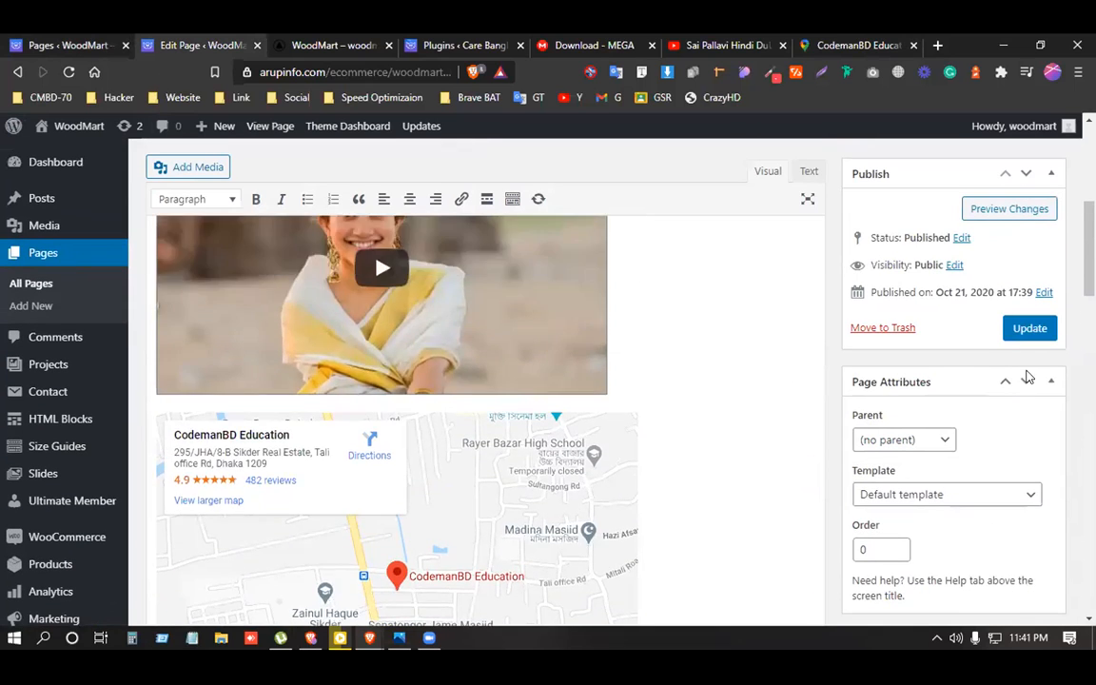
scroll(1026, 378, "up", 1)
left_click(1022, 329)
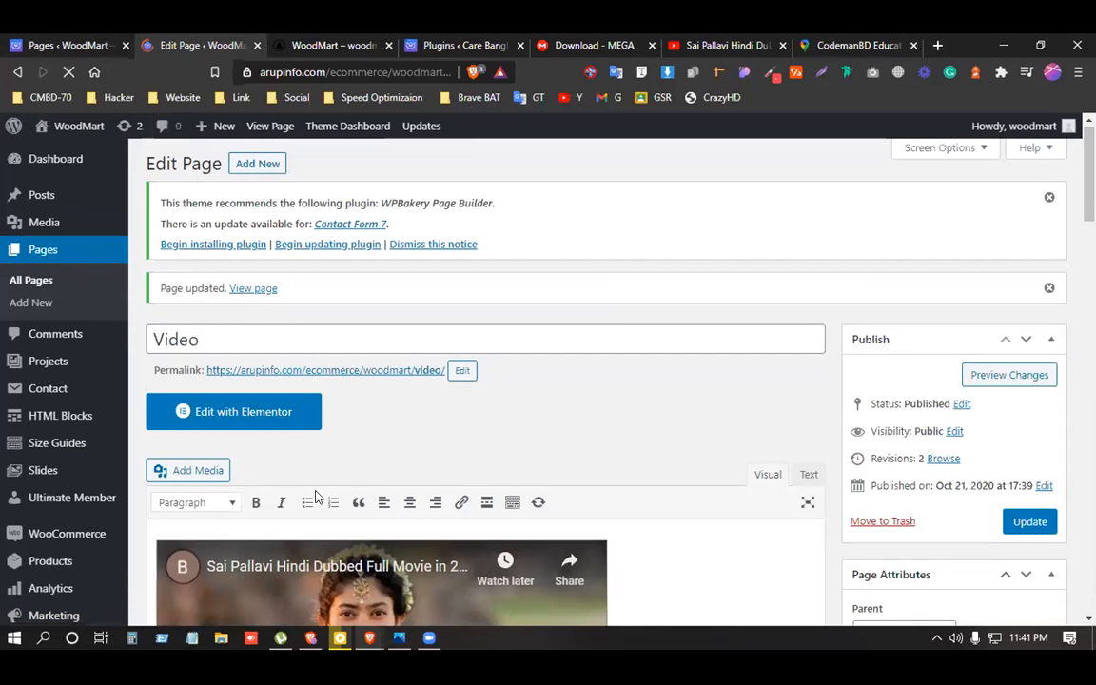
Go to Appearance > Menus for Main navigation and tick the Video page checkbox.
scroll(196, 454, "down", 5)
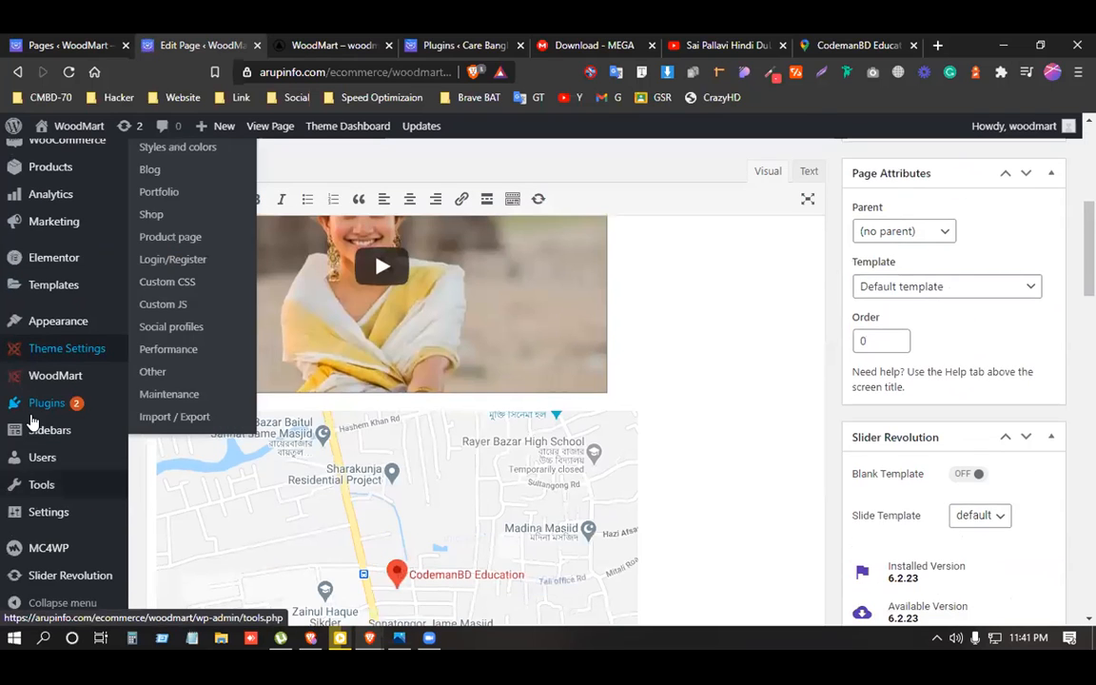
scroll(38, 418, "up", 3)
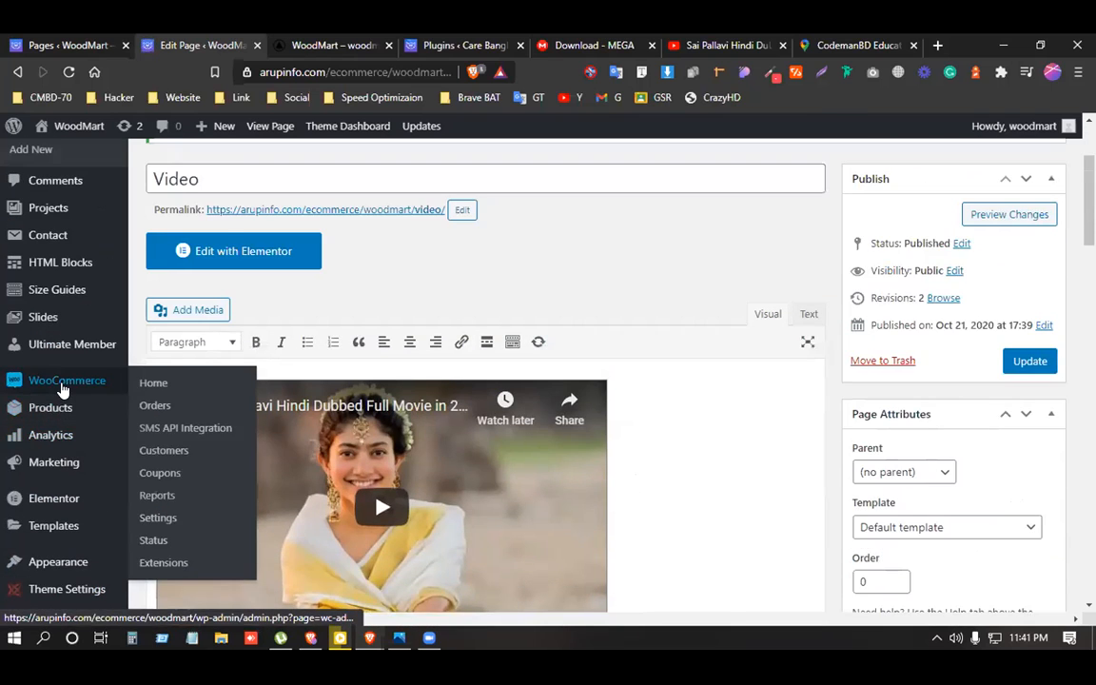
scroll(57, 390, "up", 3)
scroll(53, 361, "down", 1)
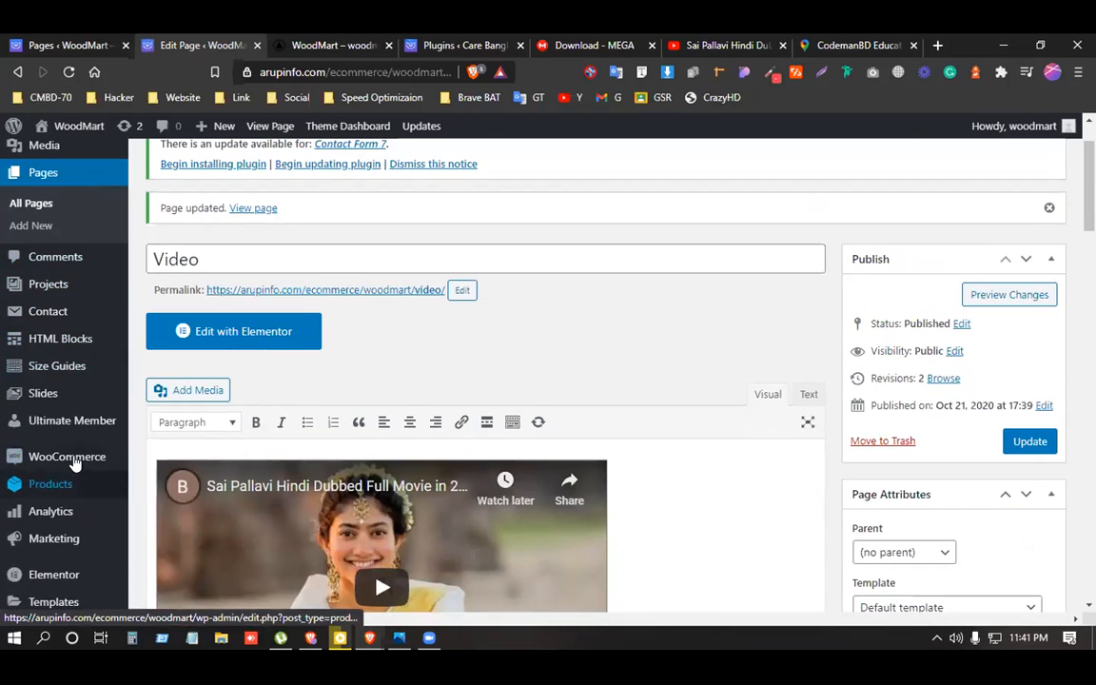
scroll(73, 455, "down", 3)
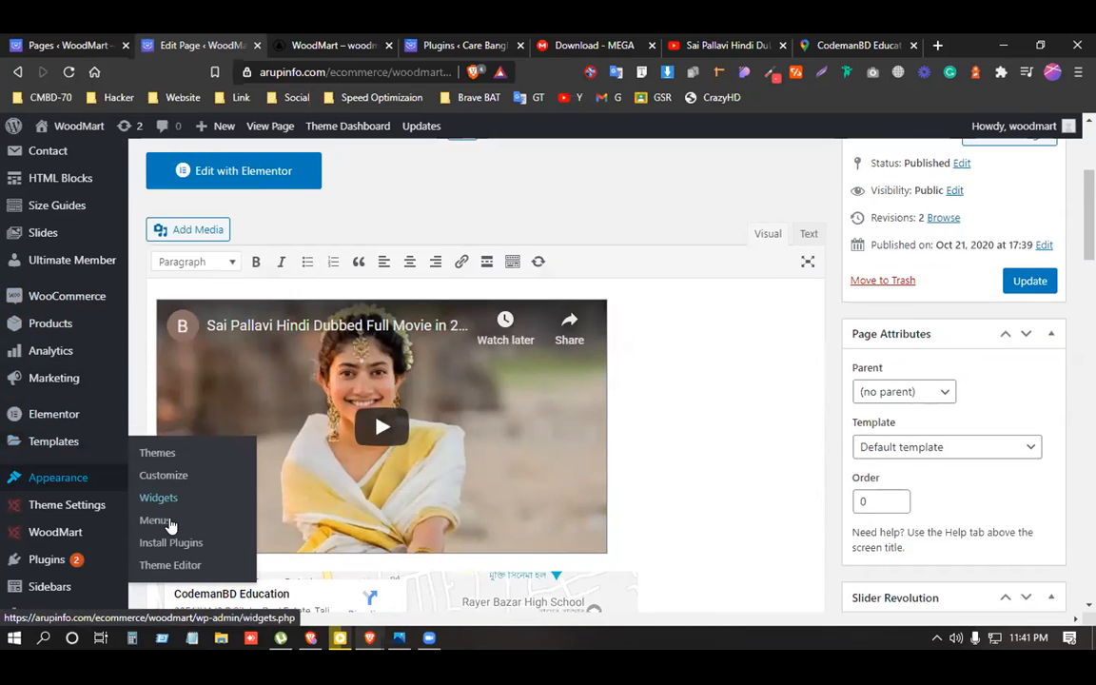
left_click(169, 523)
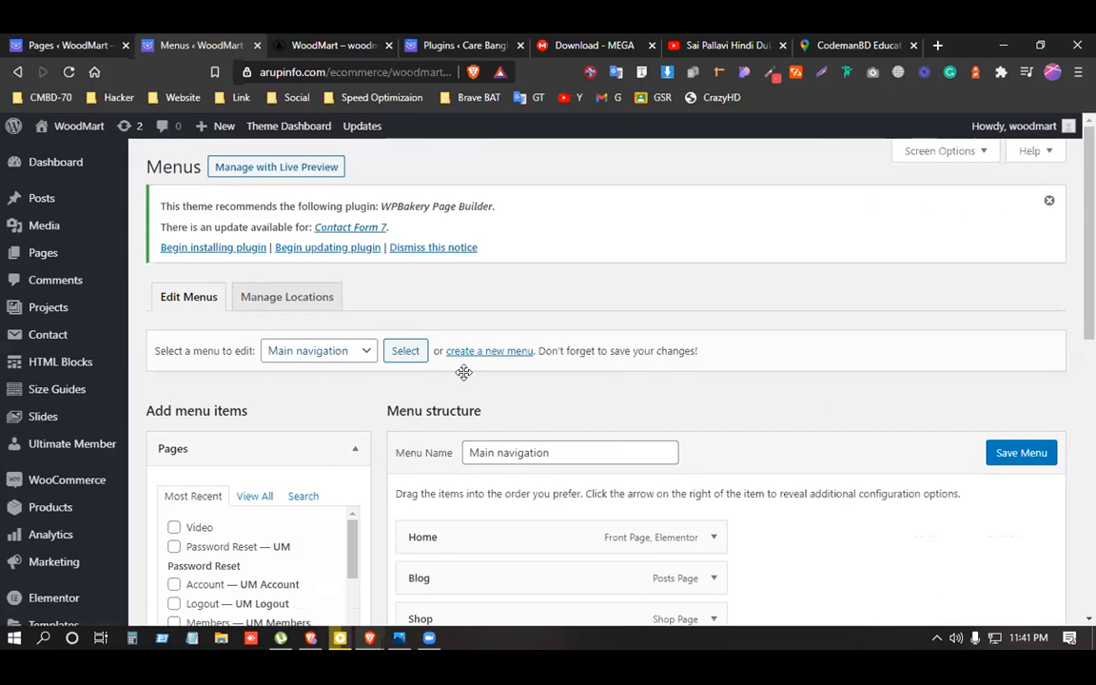
scroll(463, 372, "down", 3)
left_click(190, 285)
Add the ticked Video page to the Main navigation menu.
left_click(306, 447)
scroll(568, 430, "down", 3)
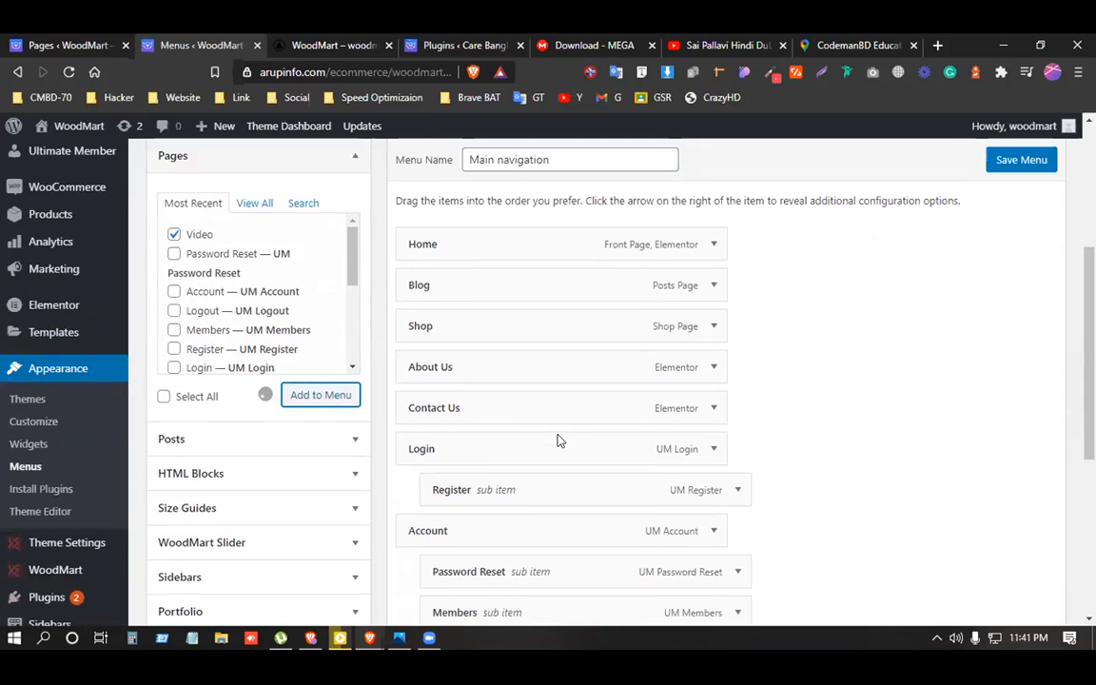
scroll(555, 435, "down", 2)
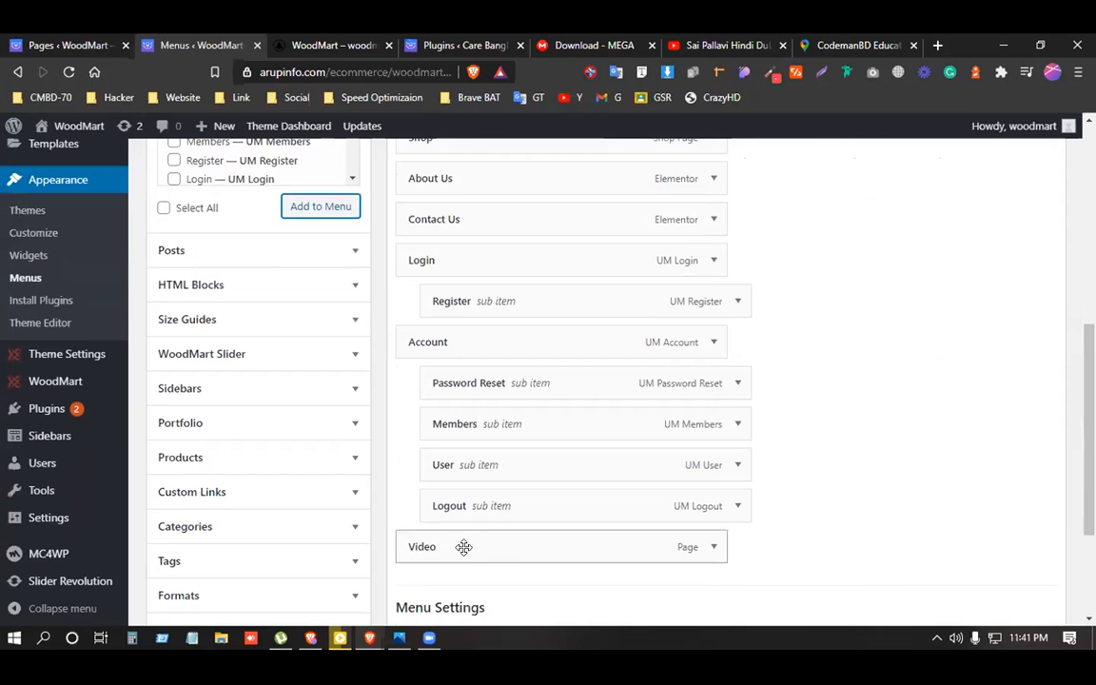
scroll(523, 537, "down", 4)
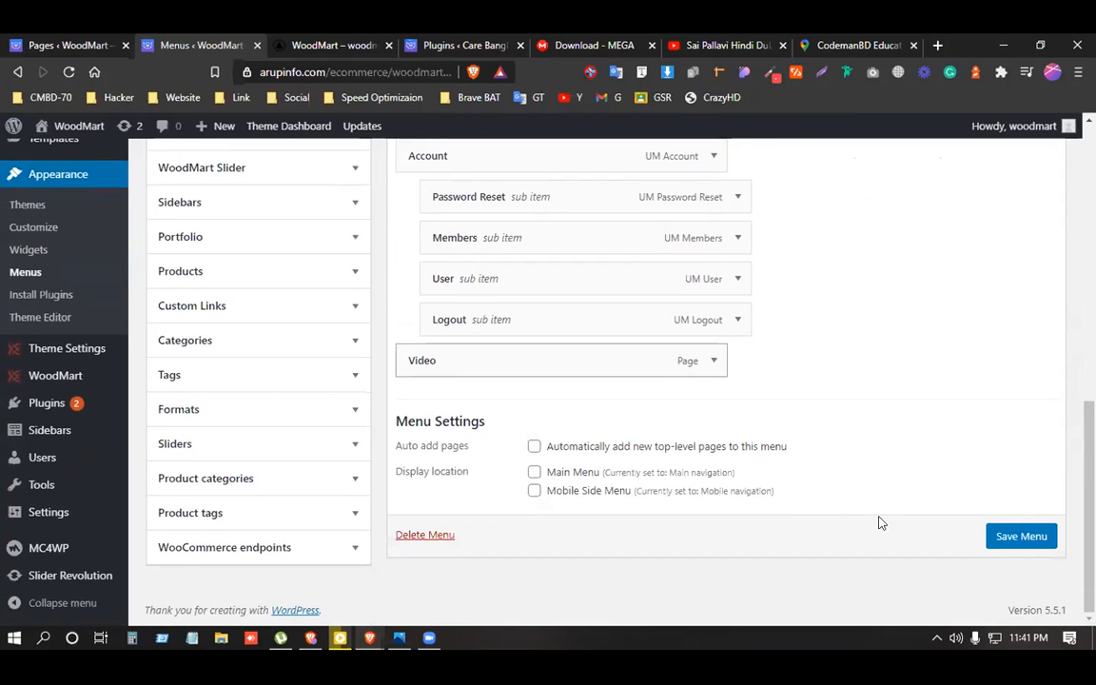
Make the Video menu link visible only to Logged In Users and save the menu.
left_click(714, 363)
scroll(621, 433, "down", 8)
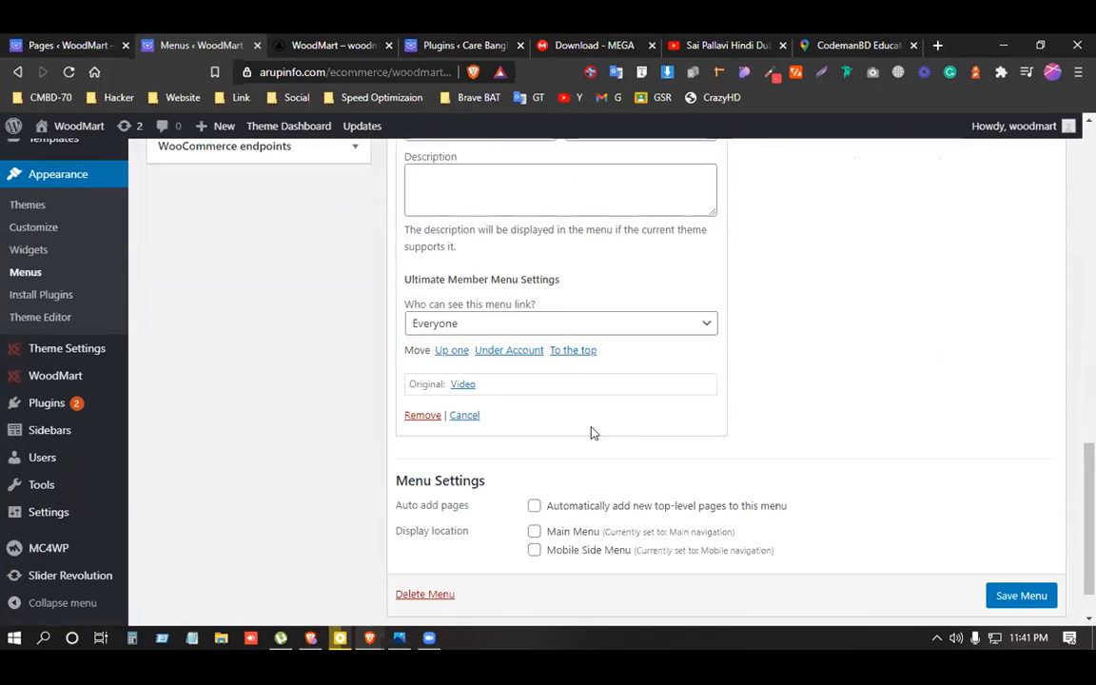
left_click(464, 322)
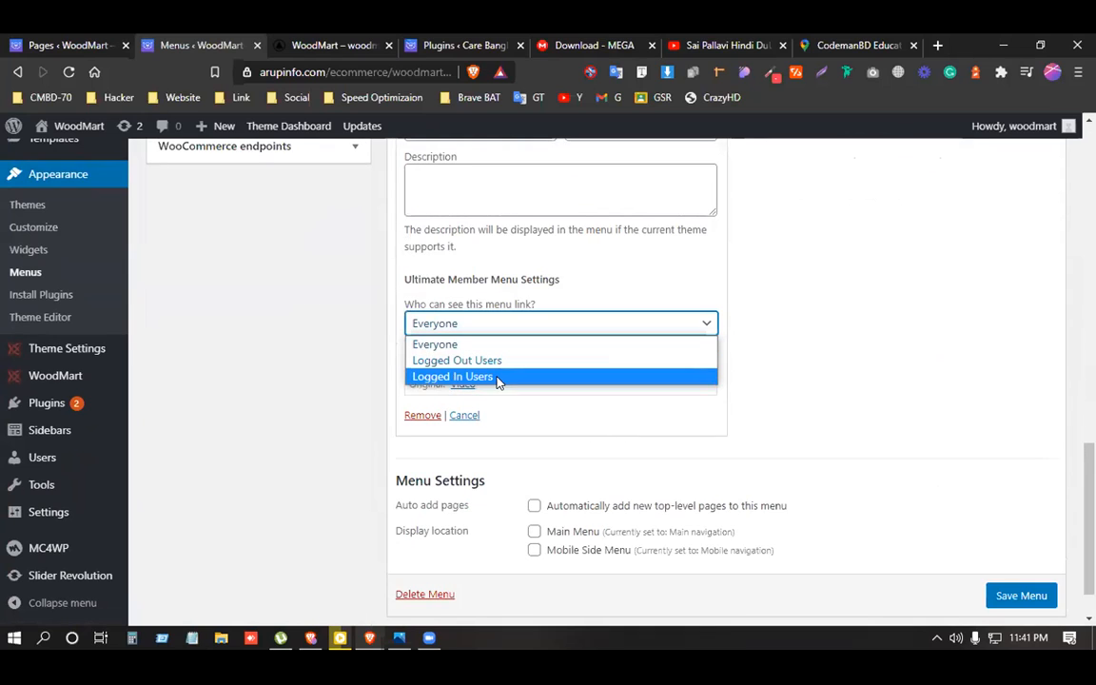
left_click(464, 376)
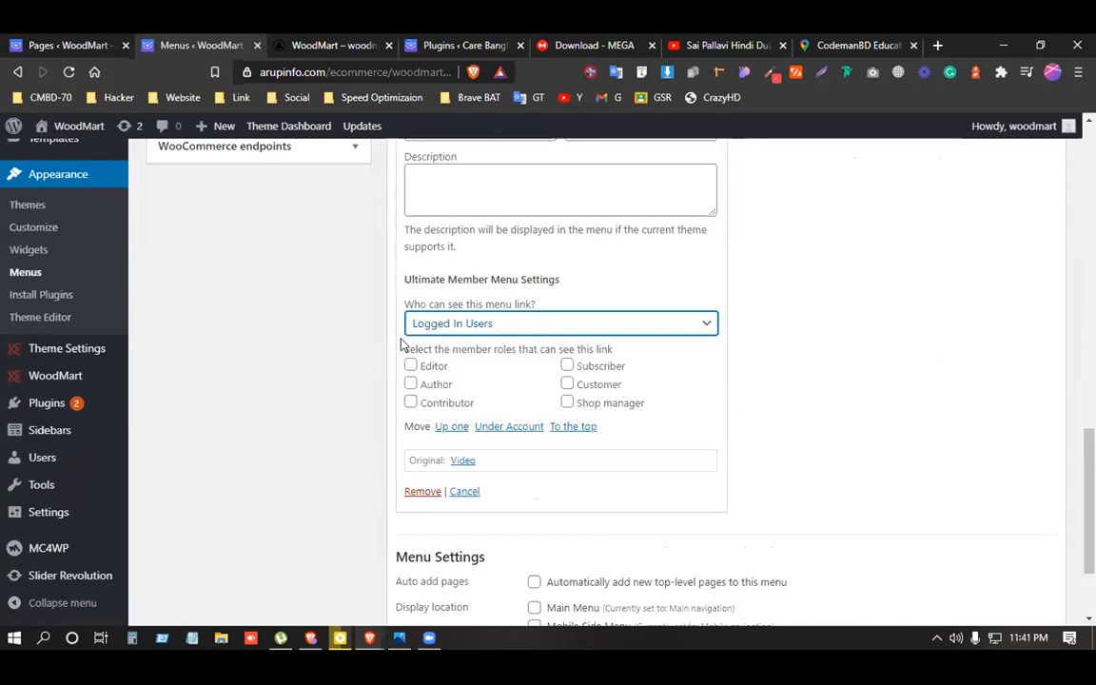
scroll(903, 462, "down", 2)
left_click(999, 539)
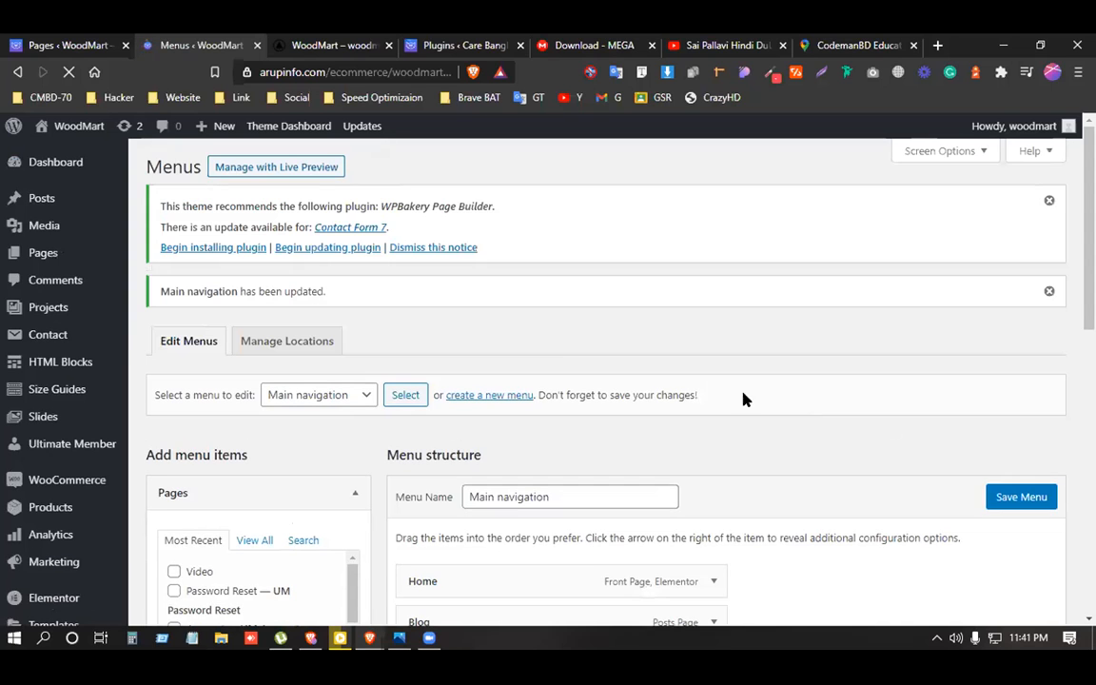
Reload the WoodMart storefront tab to check the updated menu.
scroll(551, 362, "down", 3)
scroll(551, 359, "down", 2)
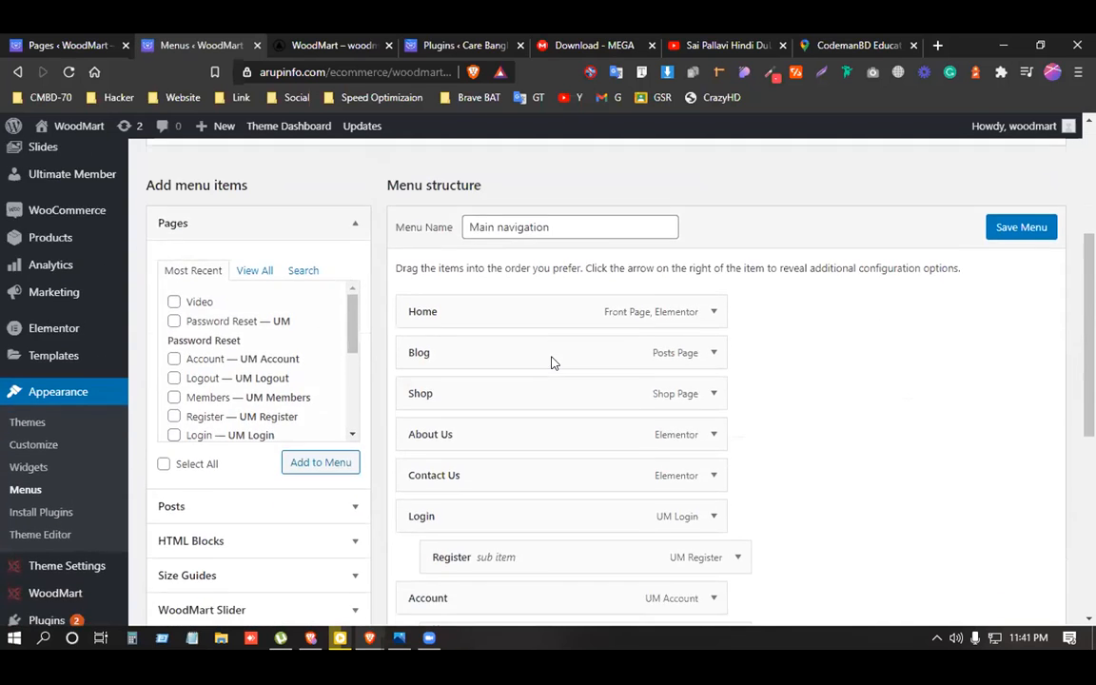
scroll(552, 356, "down", 4)
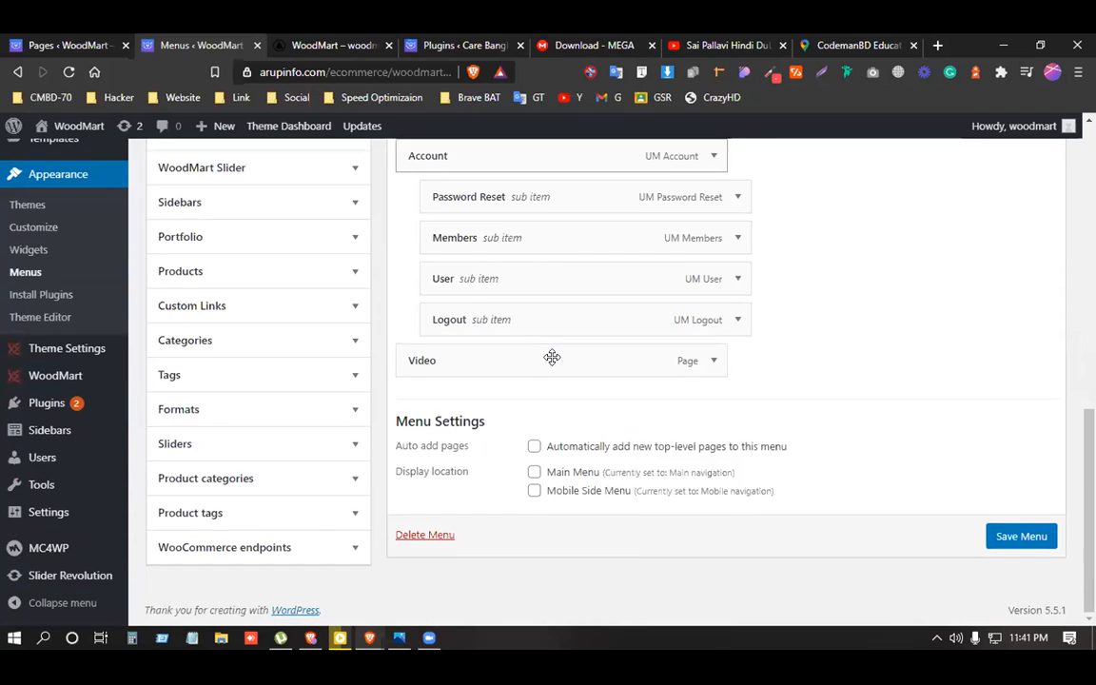
left_click(304, 44)
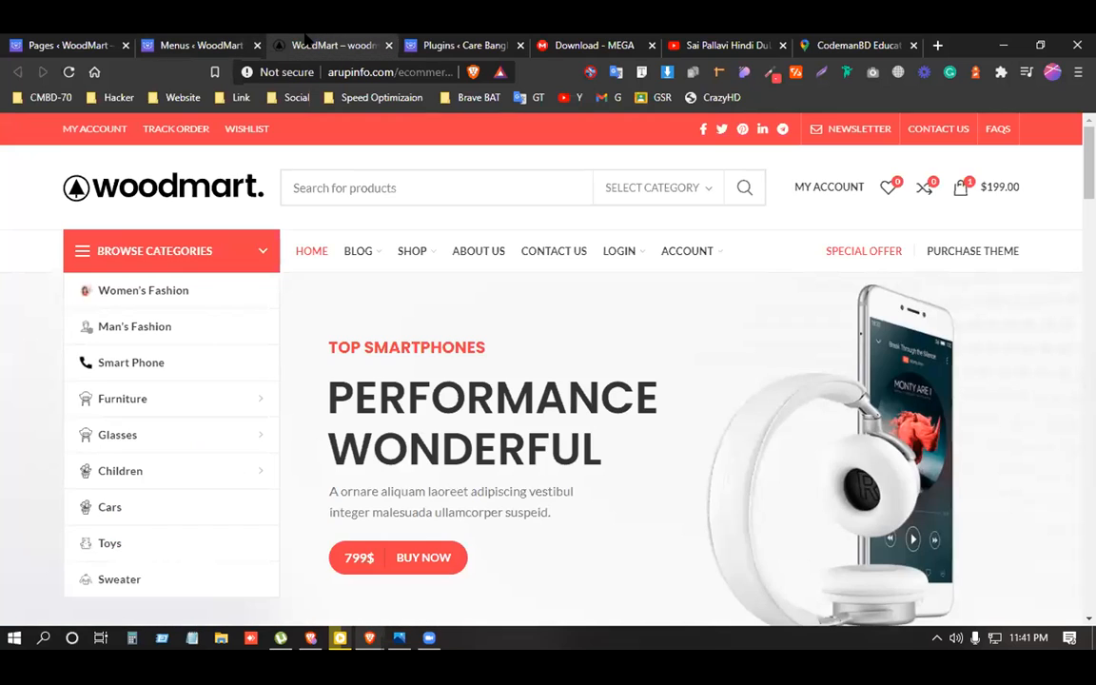
left_click(70, 72)
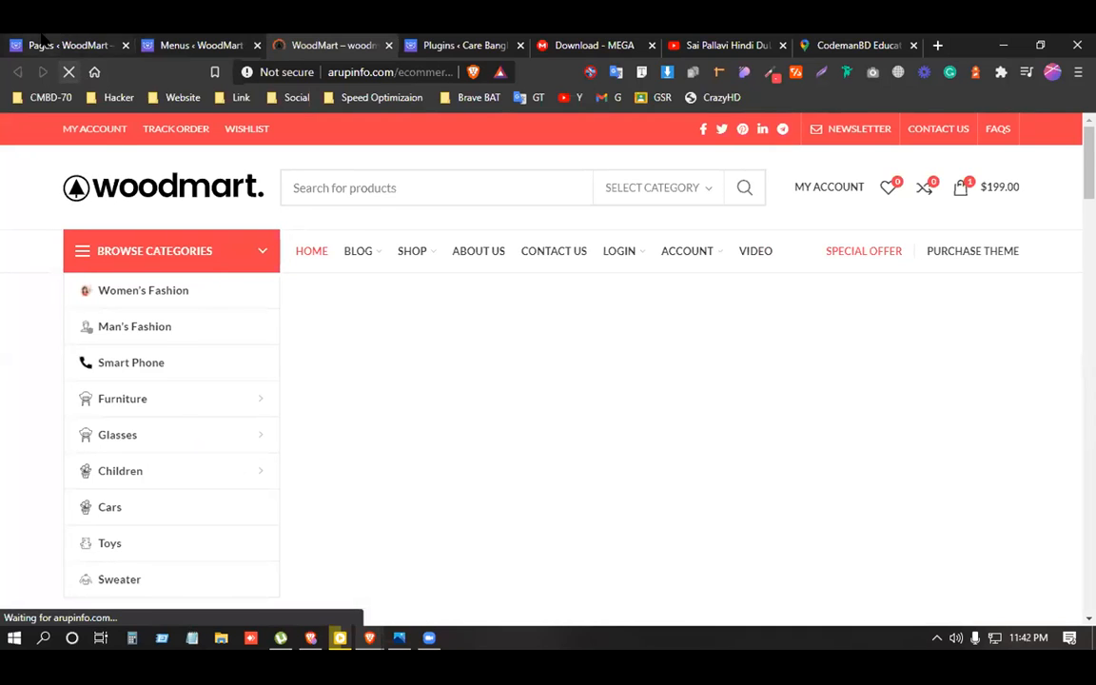
Return to the Menus tab and go to Ultimate Member > Settings.
left_click(42, 38)
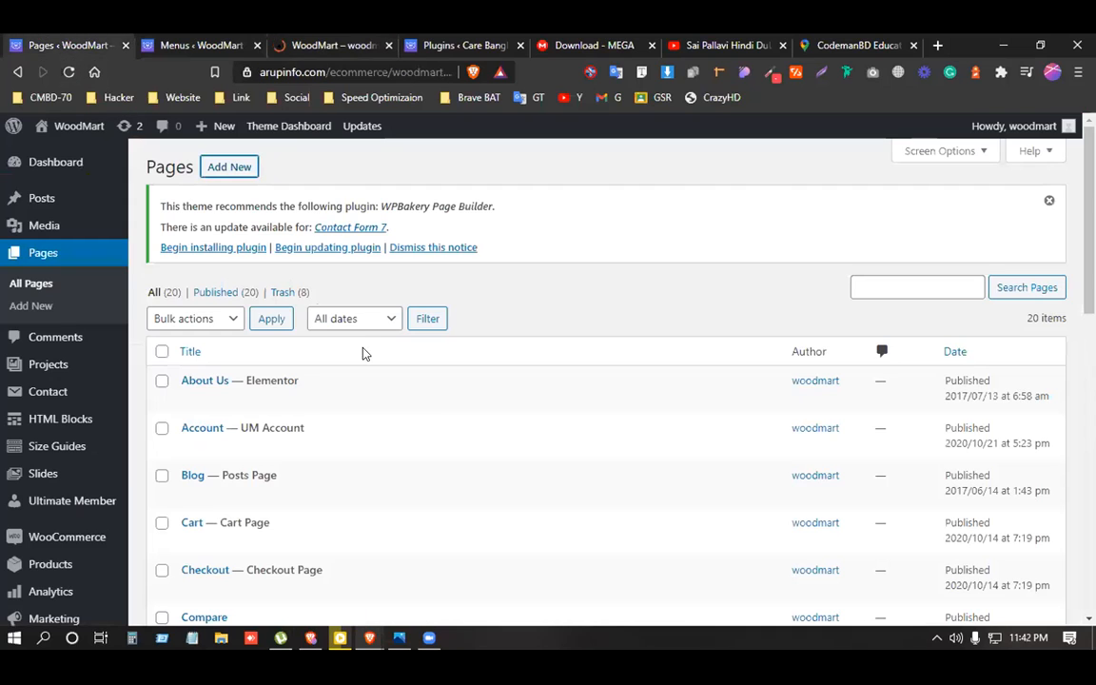
left_click(195, 44)
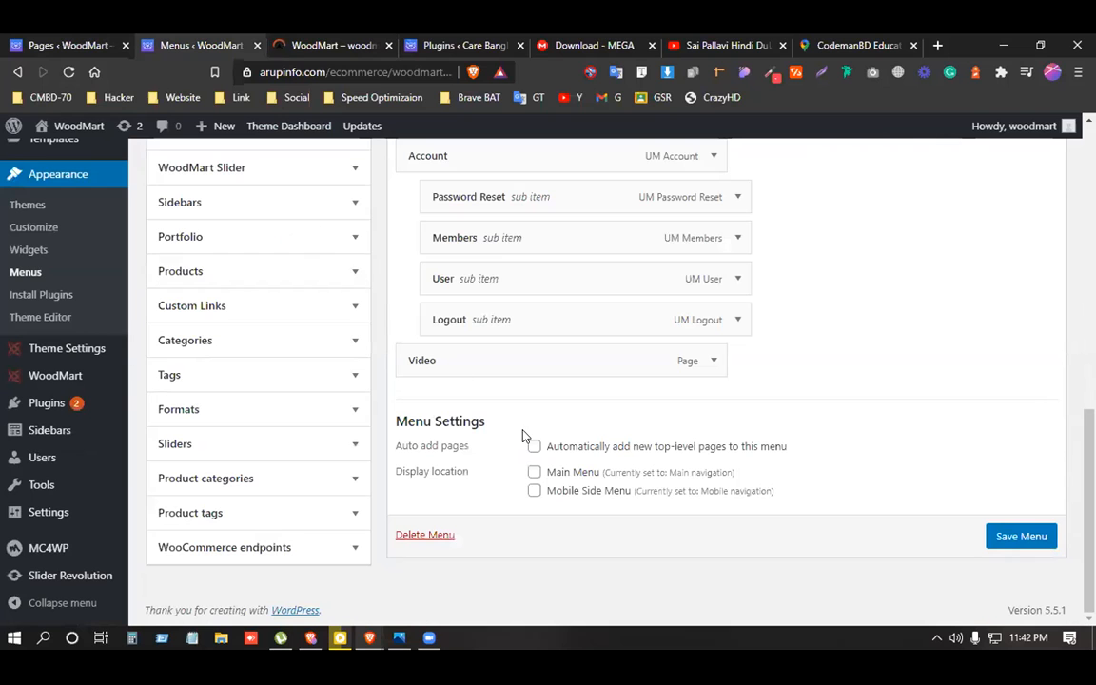
scroll(95, 385, "up", 4)
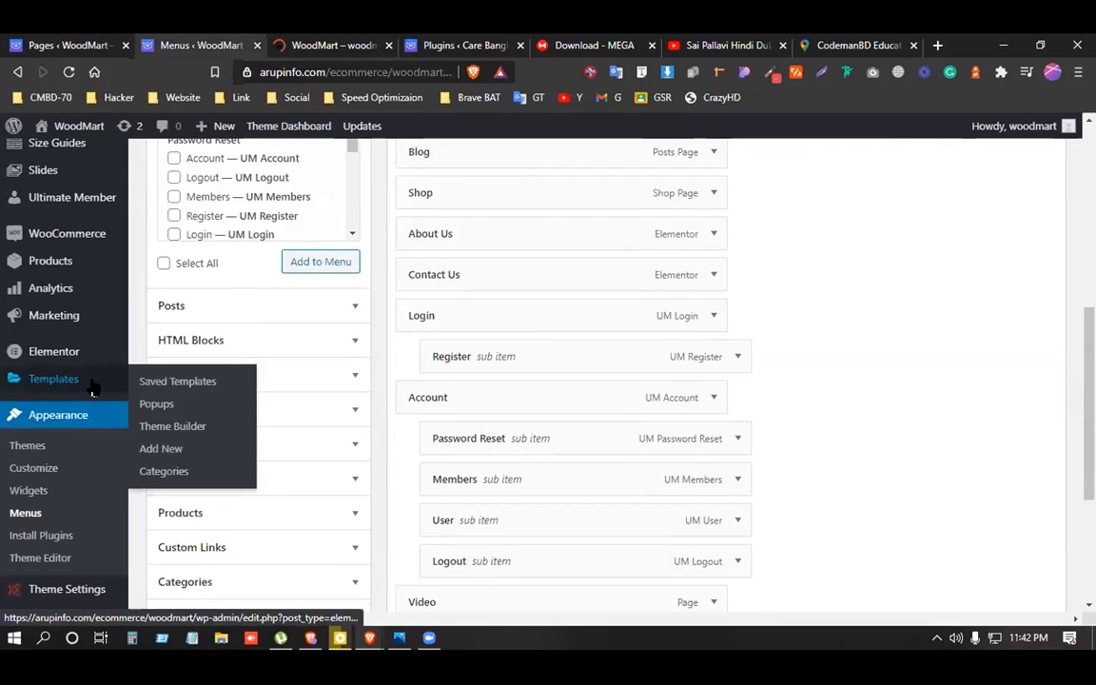
scroll(93, 385, "up", 3)
mouse_move(58, 357)
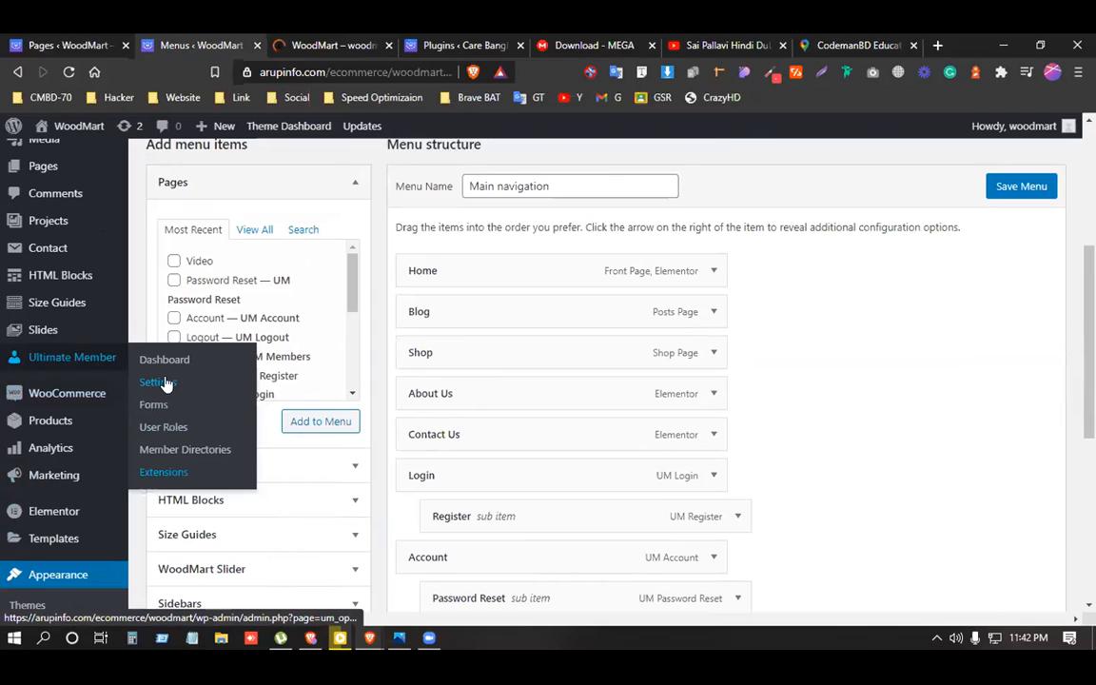
left_click(164, 382)
Confirm leaving the menu editor and look over the Ultimate Member Access and Email tabs.
left_click(623, 163)
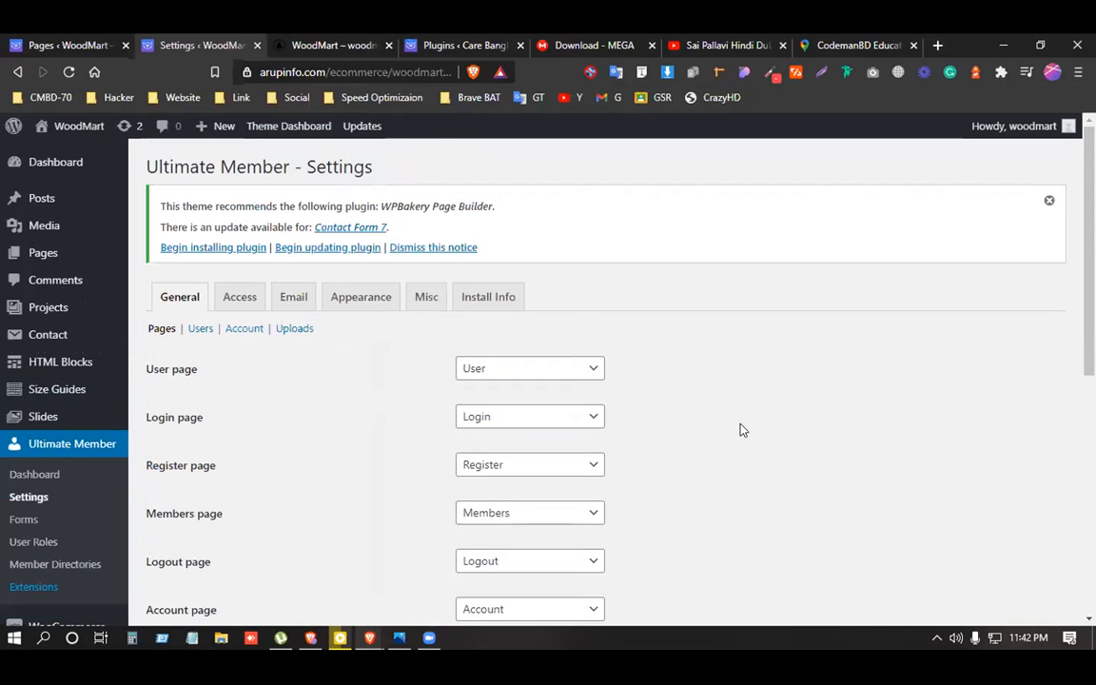
left_click(241, 302)
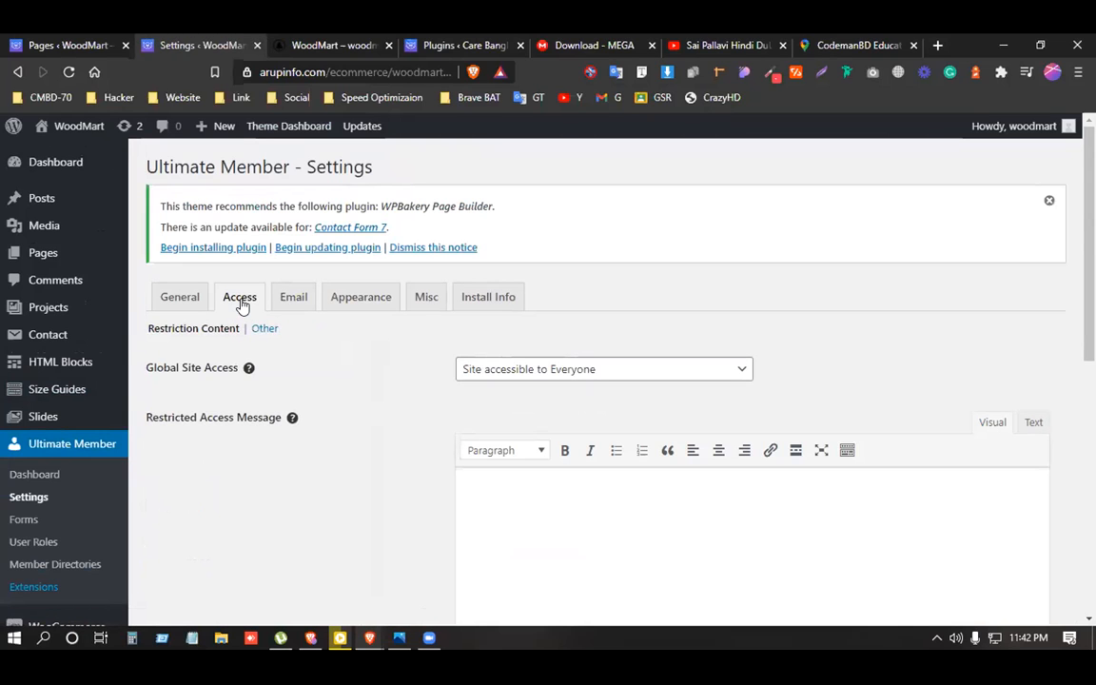
scroll(274, 354, "down", 6)
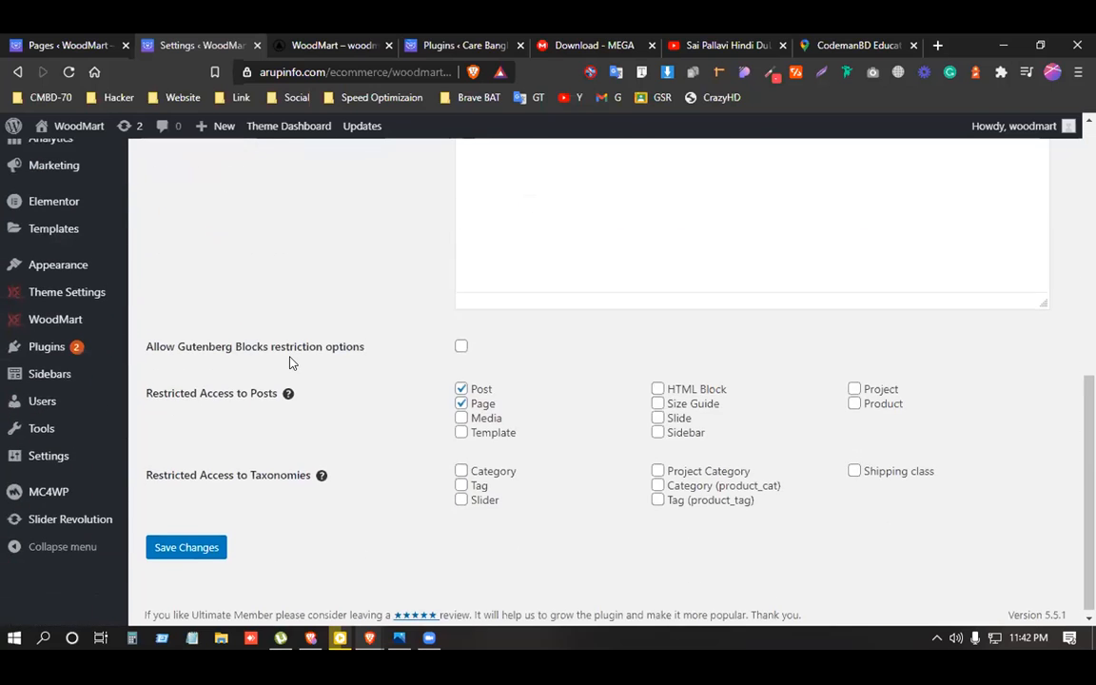
scroll(291, 362, "up", 7)
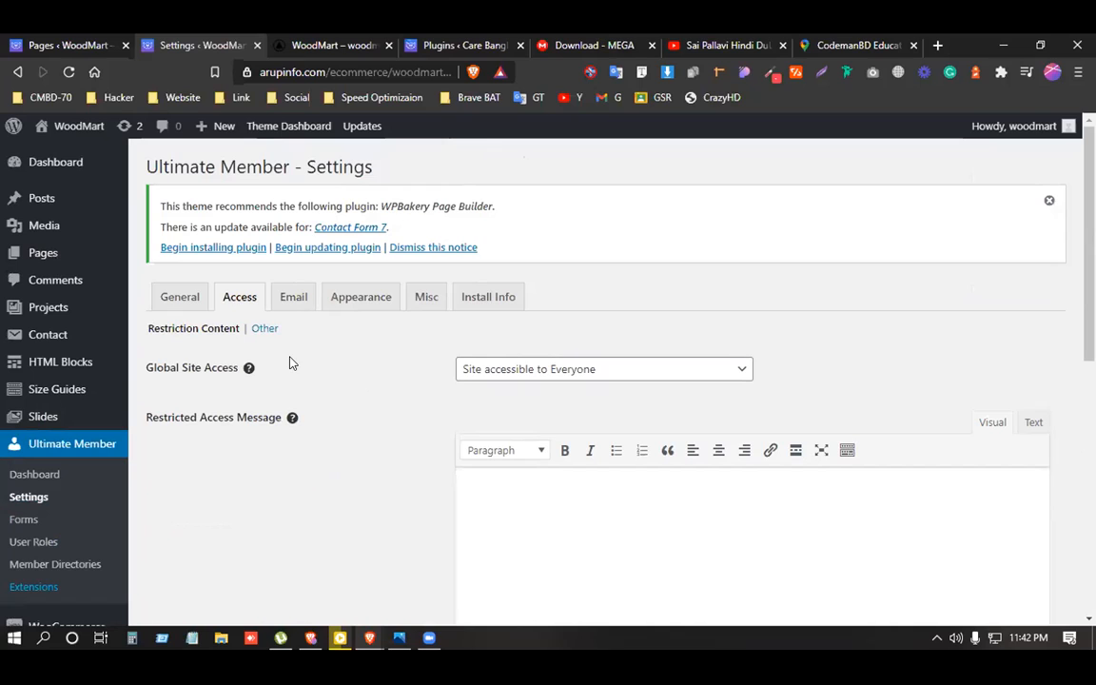
left_click(283, 296)
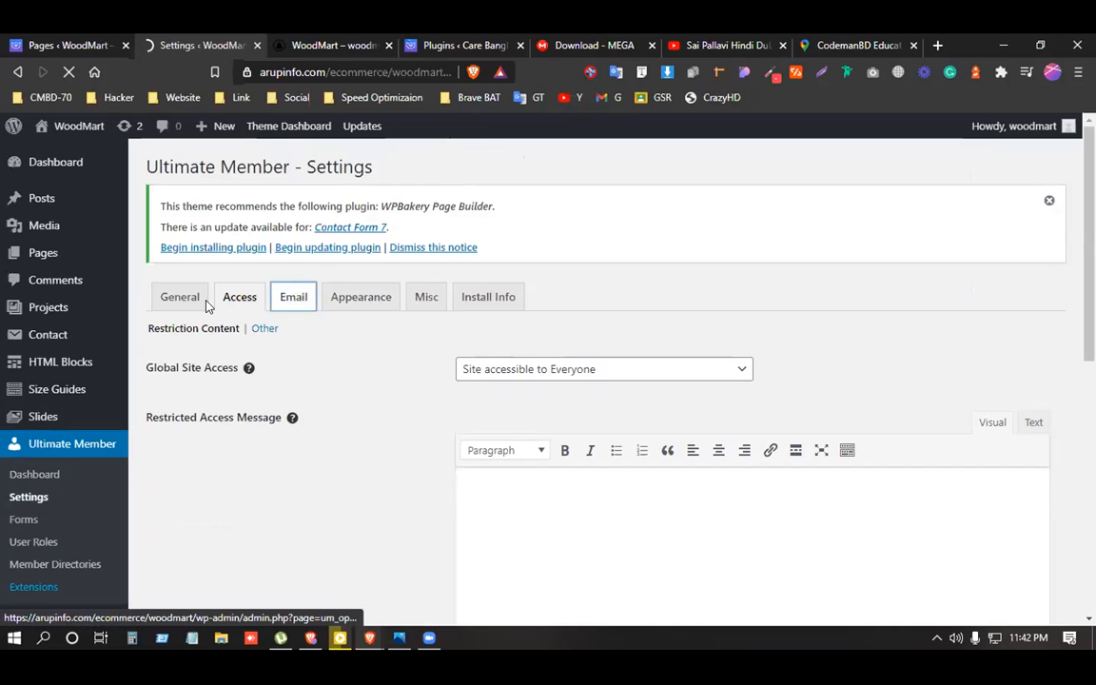
On the General tab, confirm the Account page dropdown is still set to Account.
left_click(174, 300)
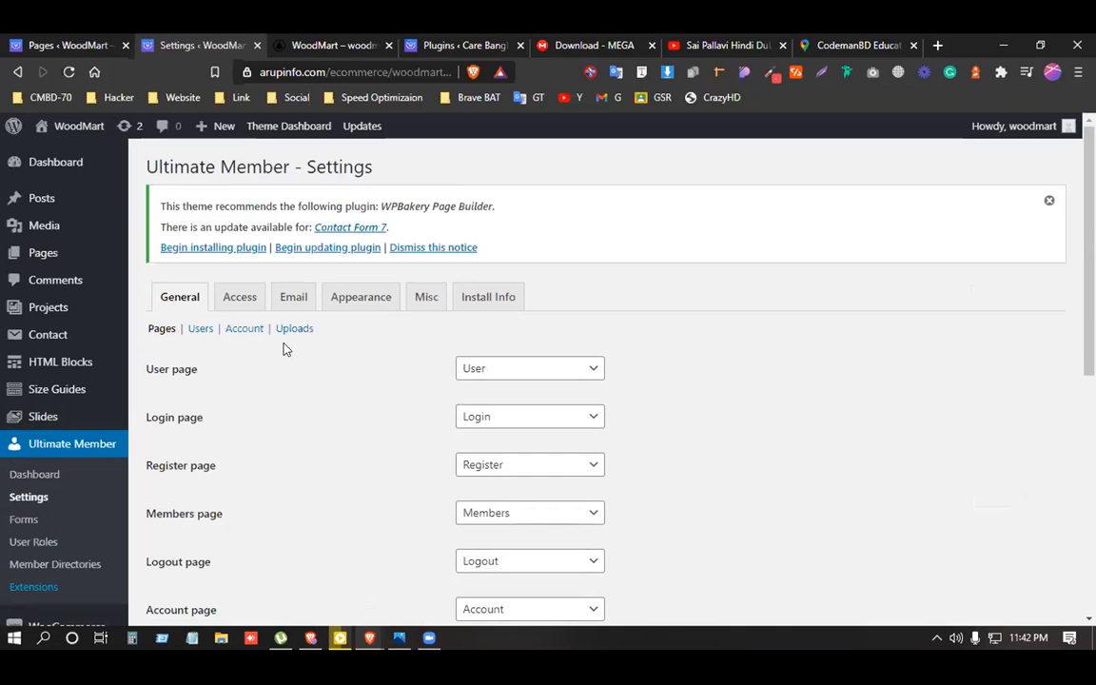
scroll(288, 350, "down", 2)
scroll(289, 350, "up", 1)
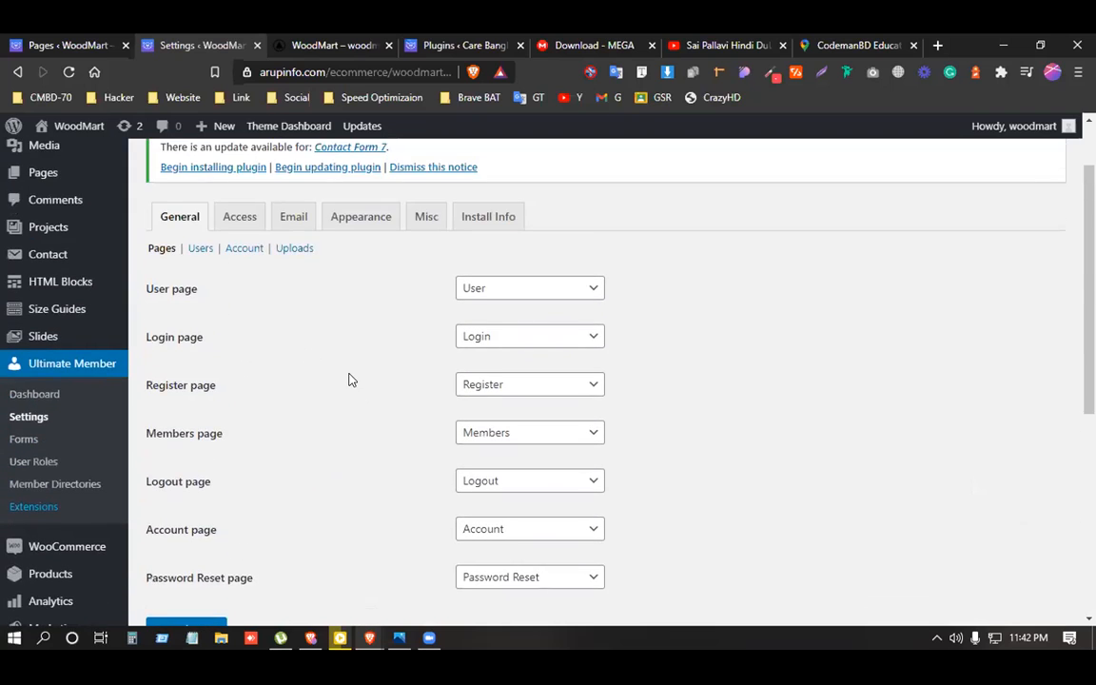
scroll(344, 376, "down", 1)
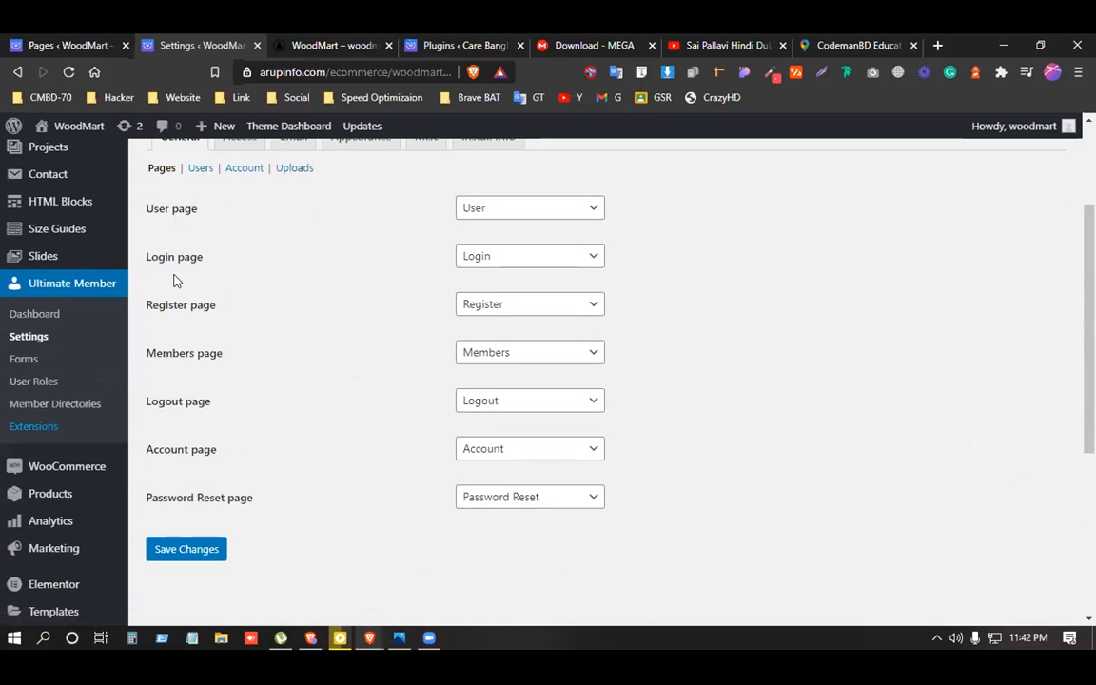
left_click(522, 449)
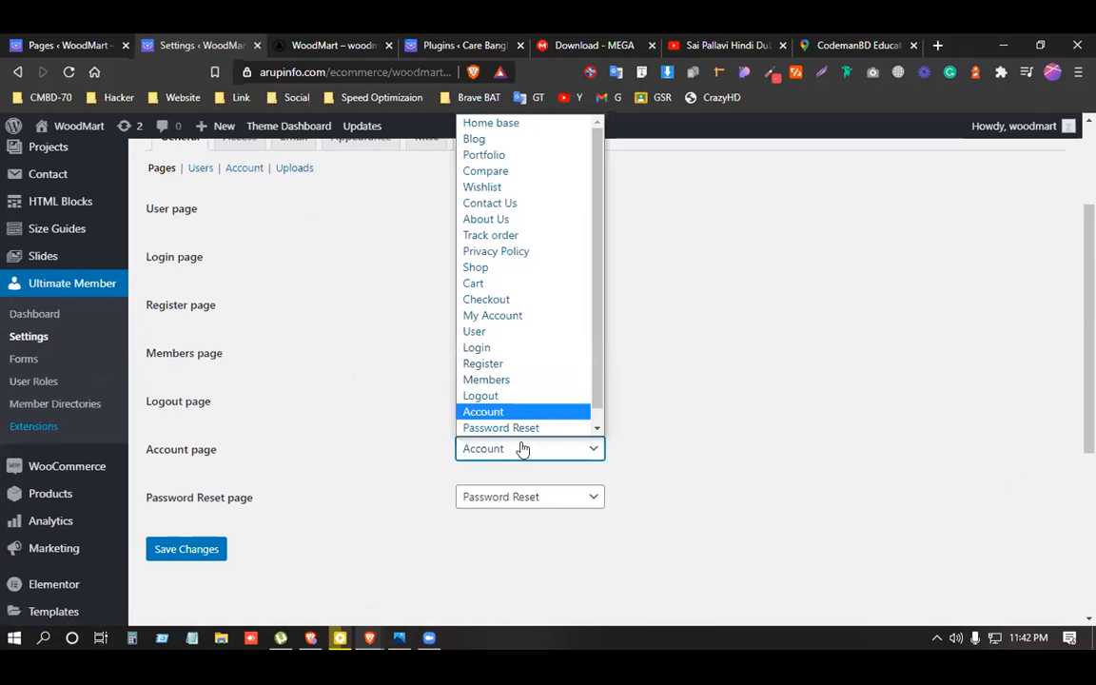
left_click(522, 449)
scroll(291, 419, "up", 2)
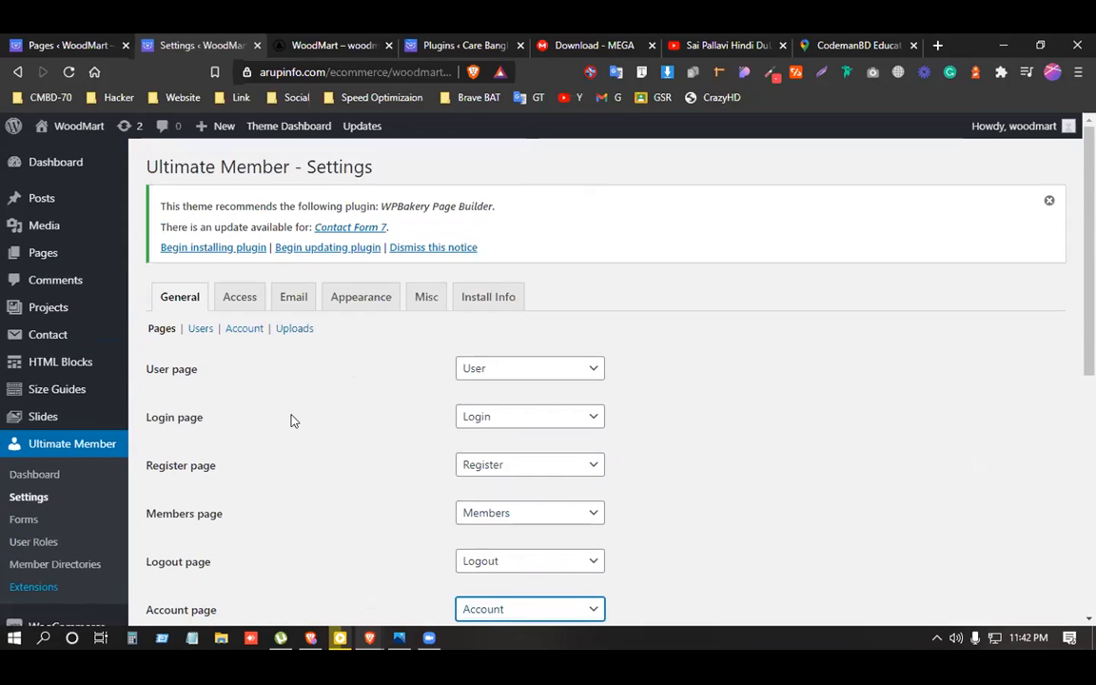
left_click(244, 300)
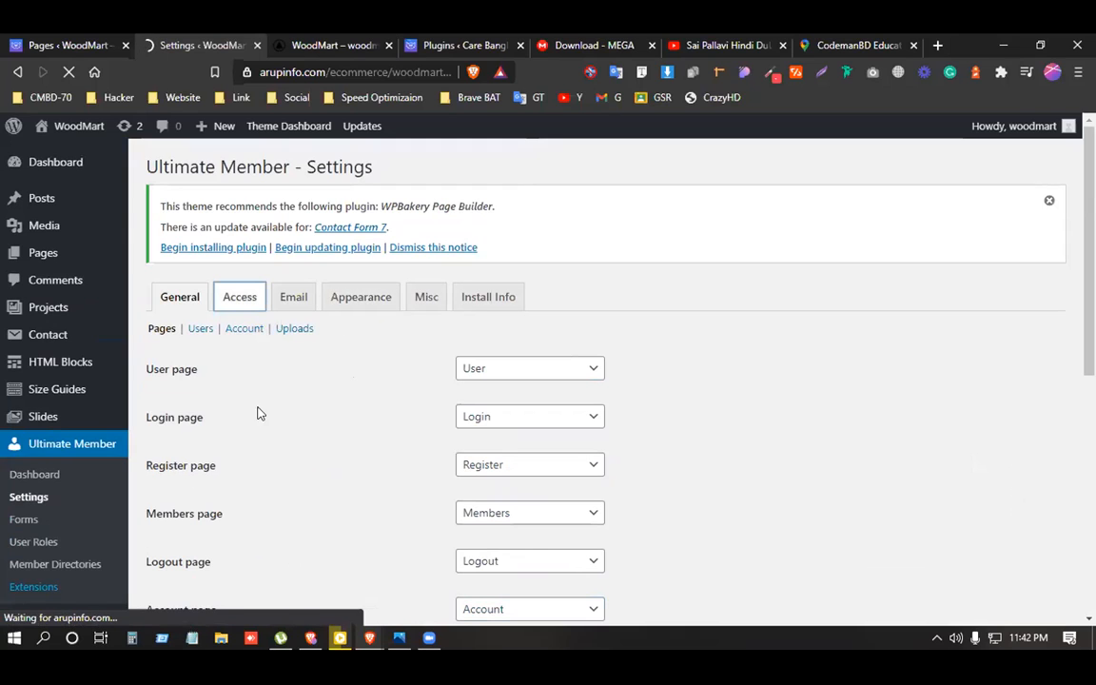
Back on General settings, find 'account' with Ctrl+F and open the Account section.
scroll(202, 428, "down", 1)
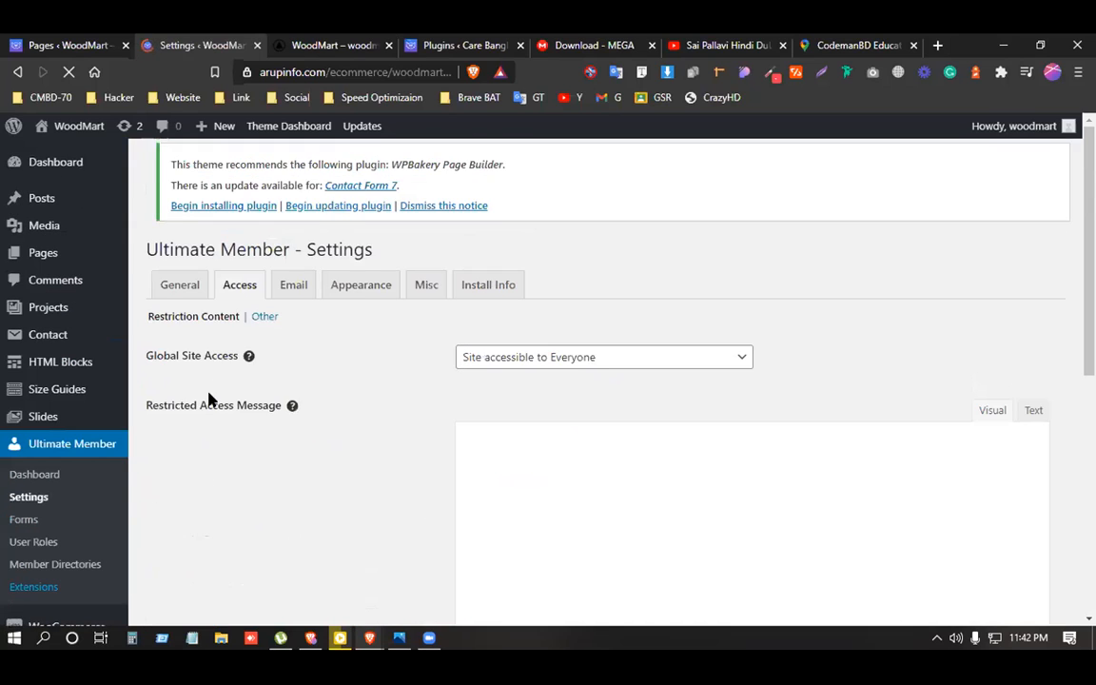
left_click(193, 305)
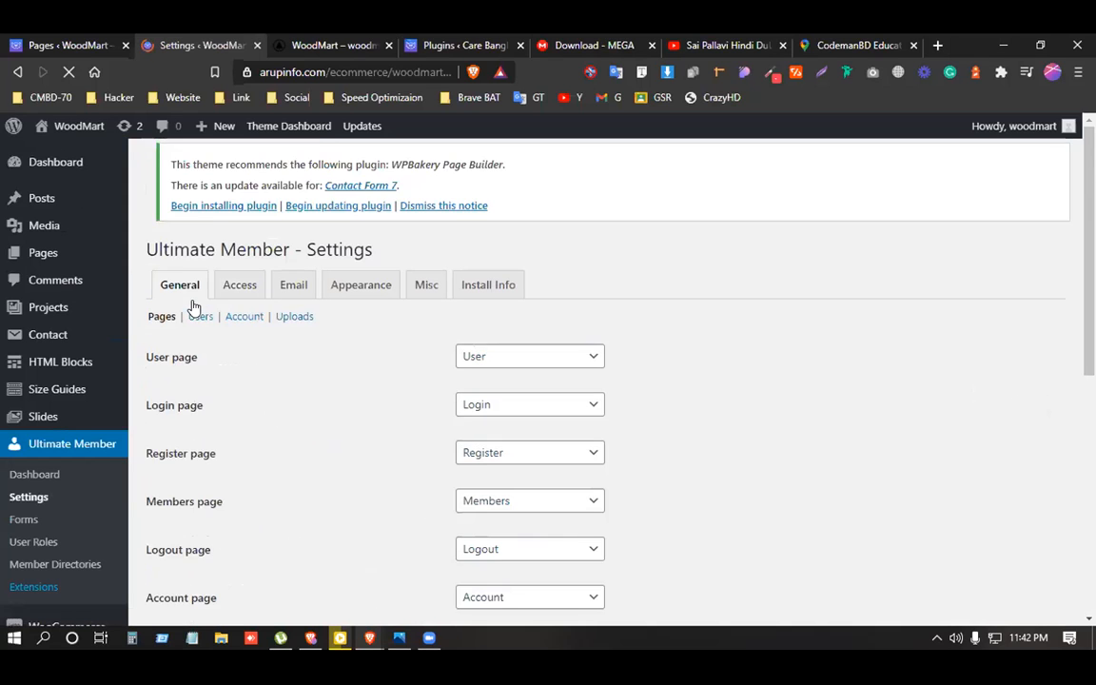
scroll(244, 419, "down", 1)
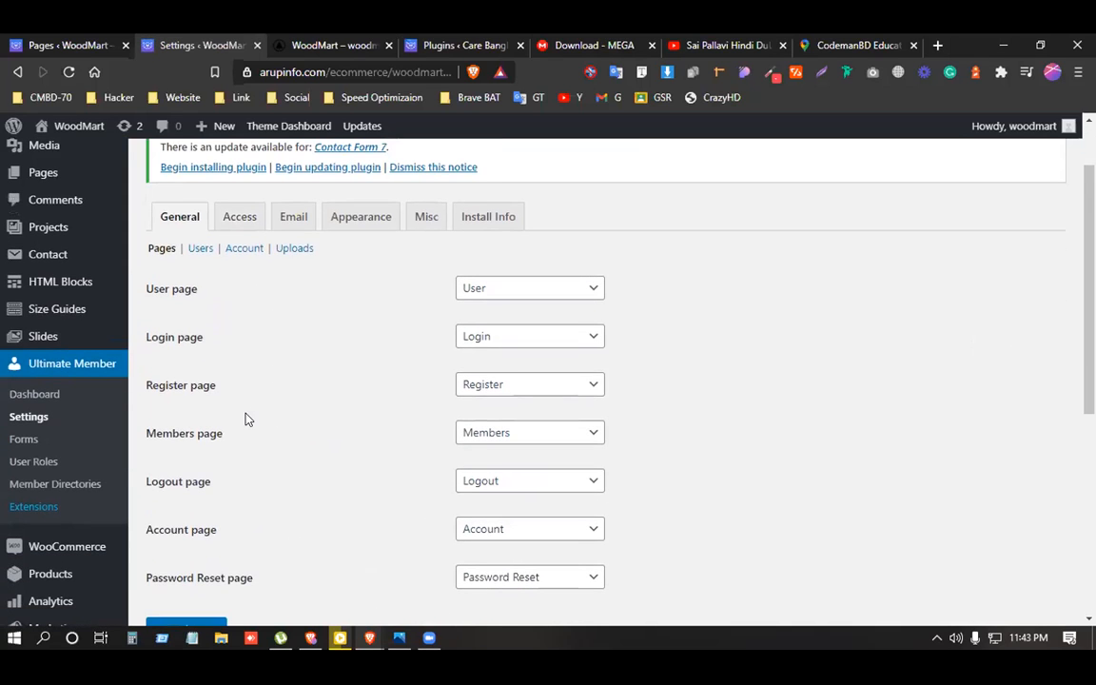
left_click_drag(218, 535, 148, 537)
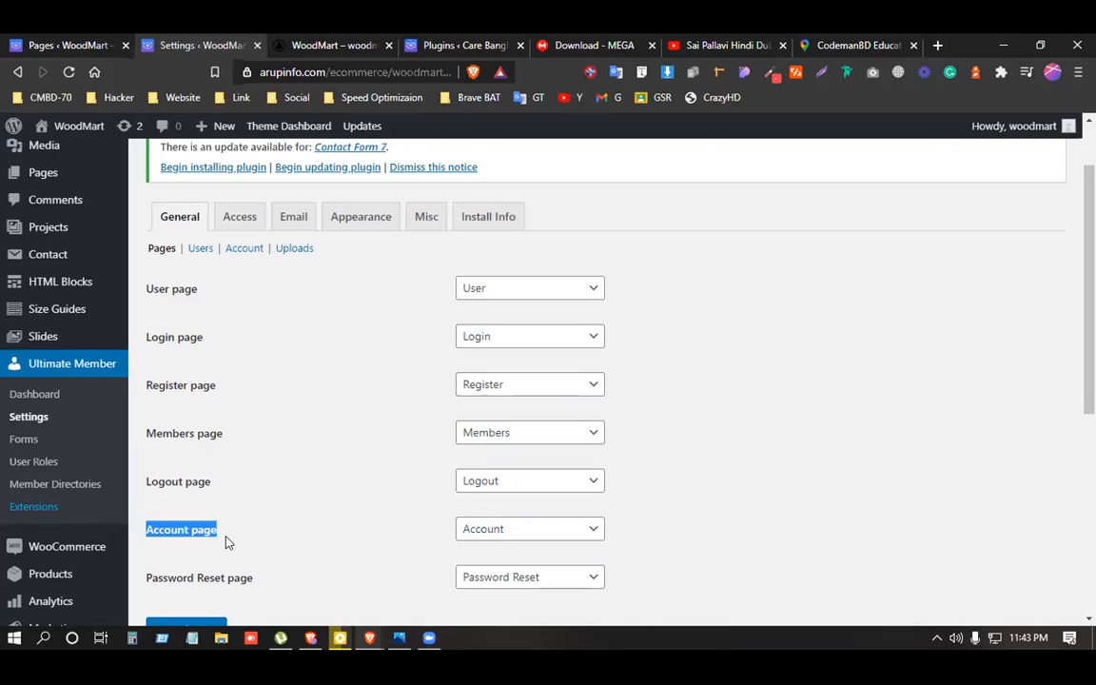
scroll(238, 482, "up", 1)
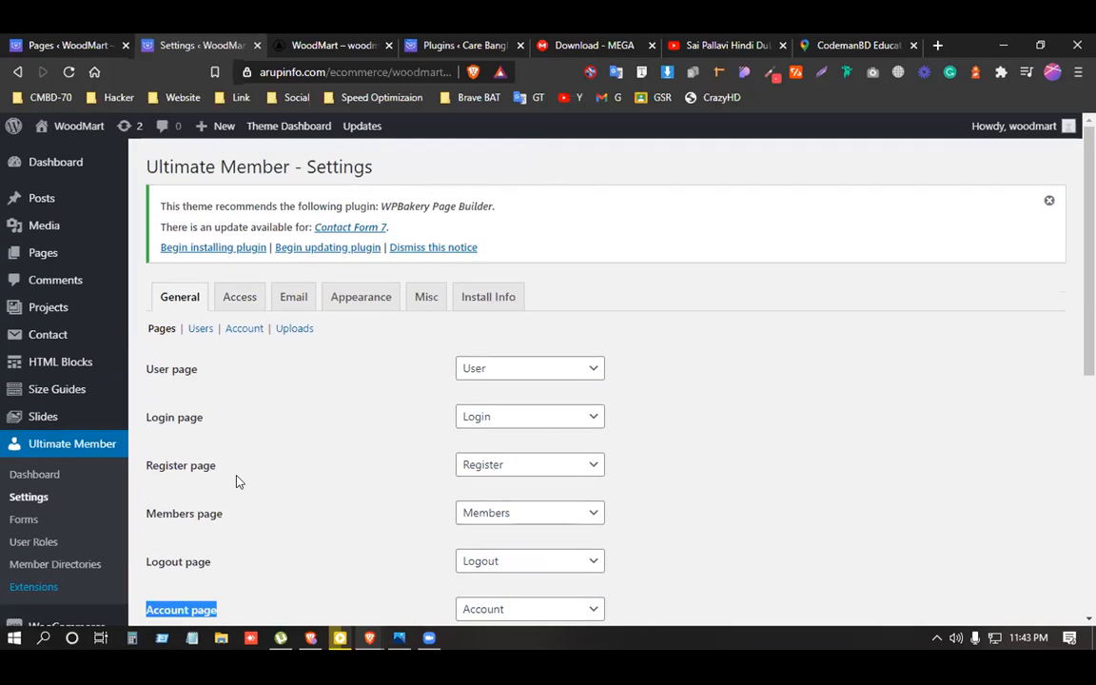
left_click(238, 482)
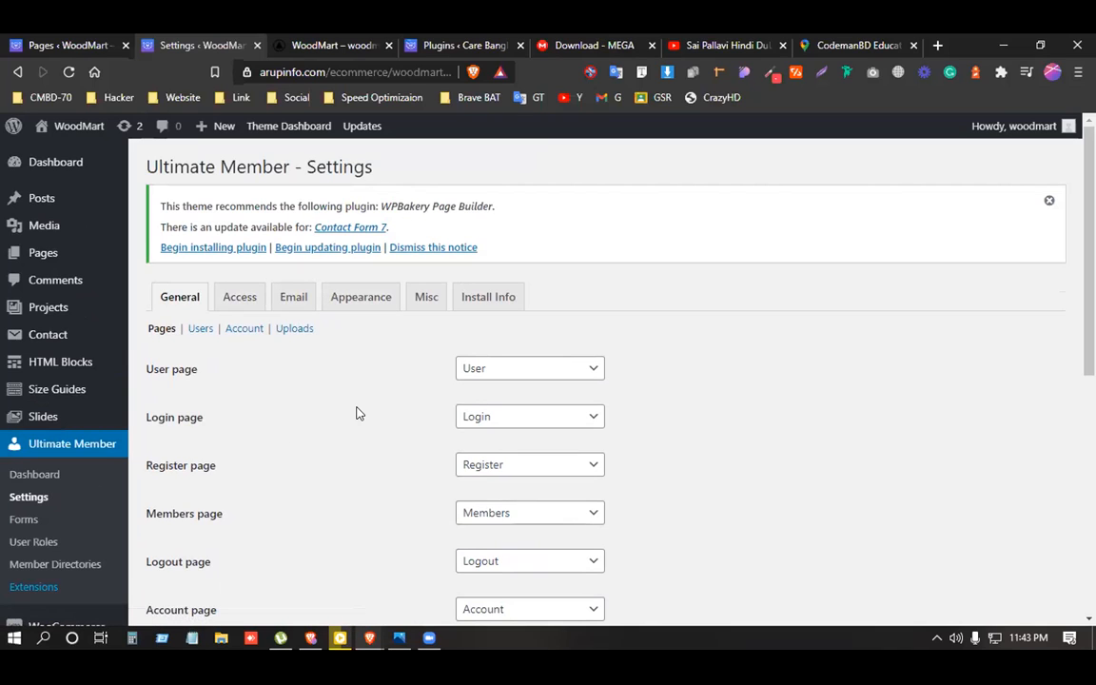
key("ctrl+f")
type("acc")
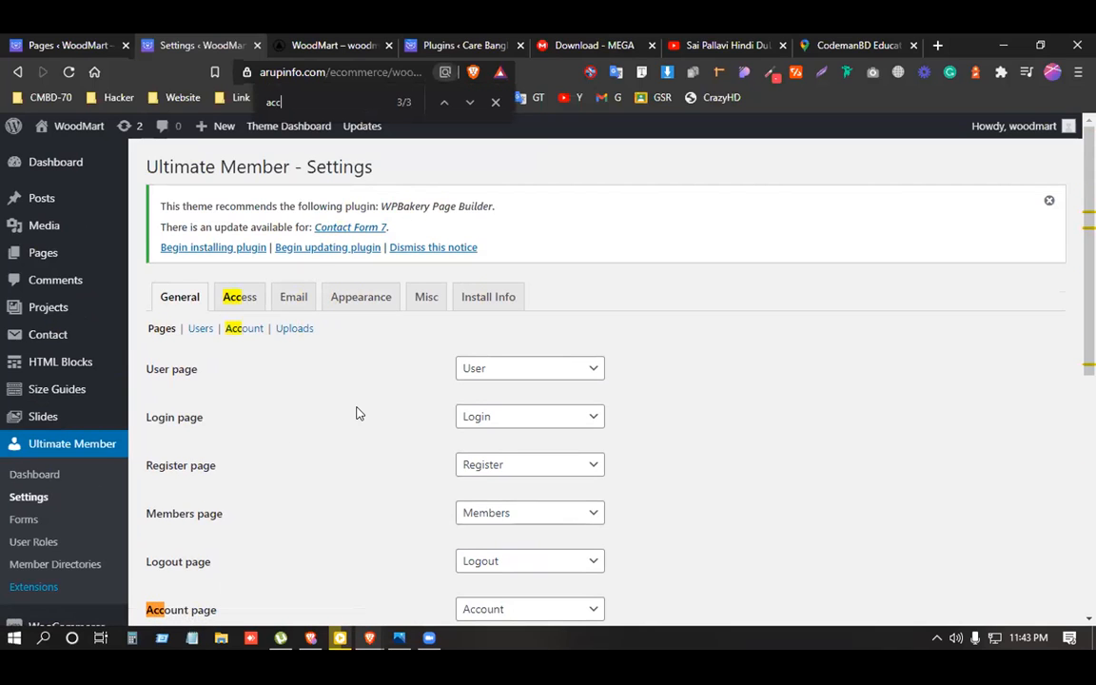
type("ount")
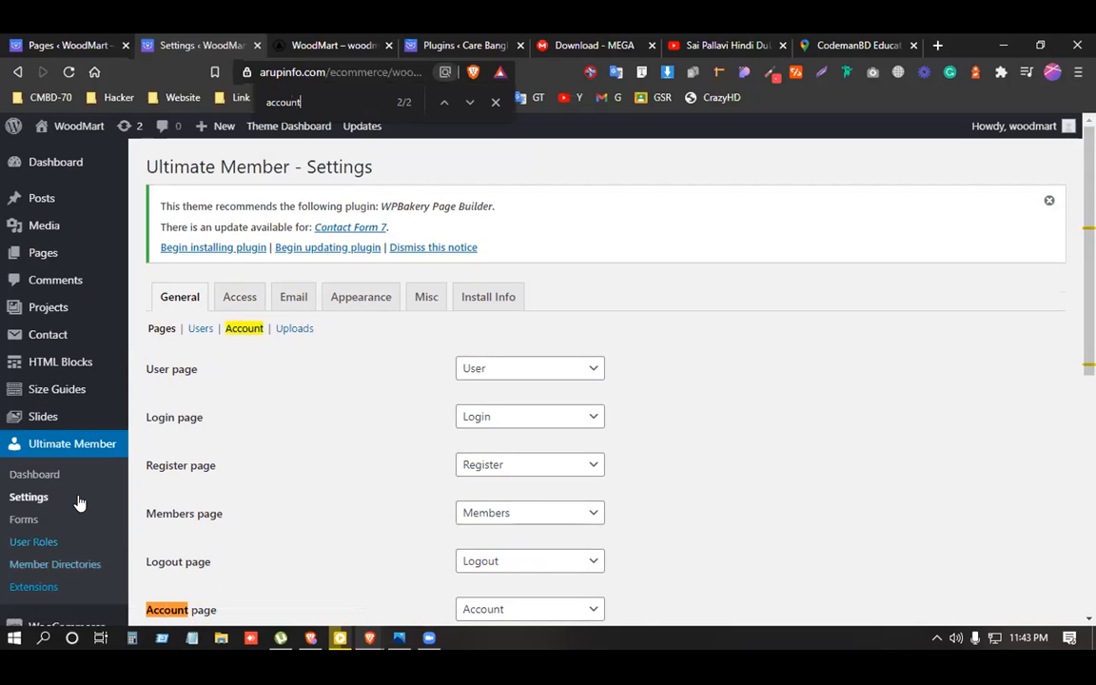
left_click(249, 329)
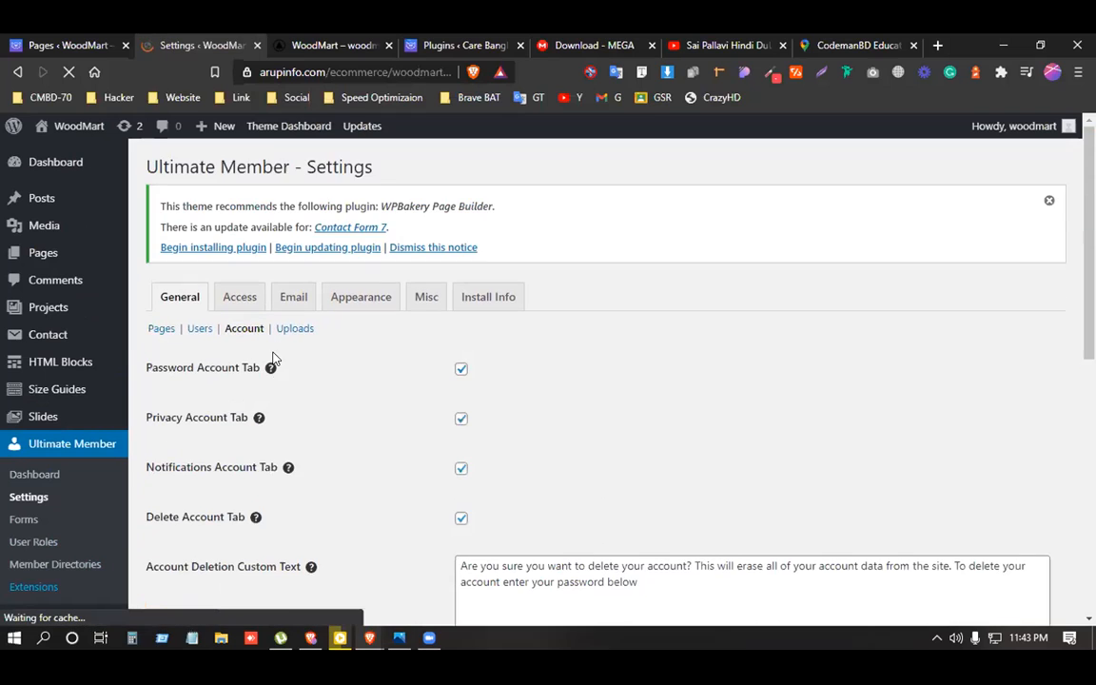
Review the Account section's Password, Privacy, Notifications and Delete Account tab options, then open Users.
scroll(328, 347, "down", 1)
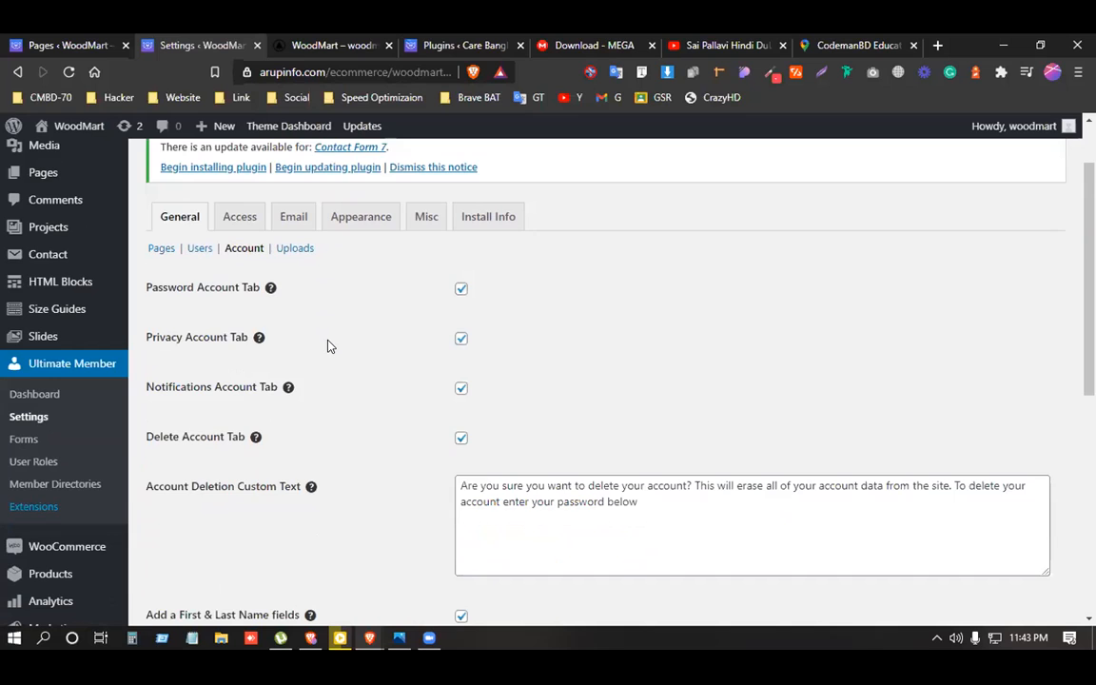
scroll(328, 346, "down", 3)
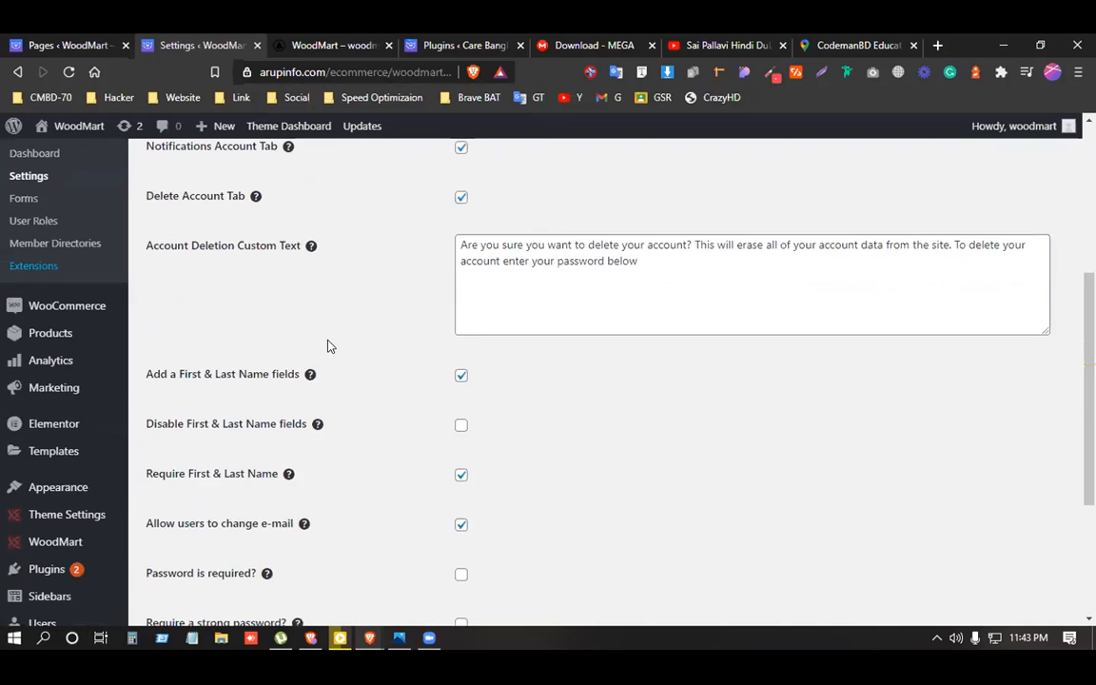
scroll(371, 528, "down", 2)
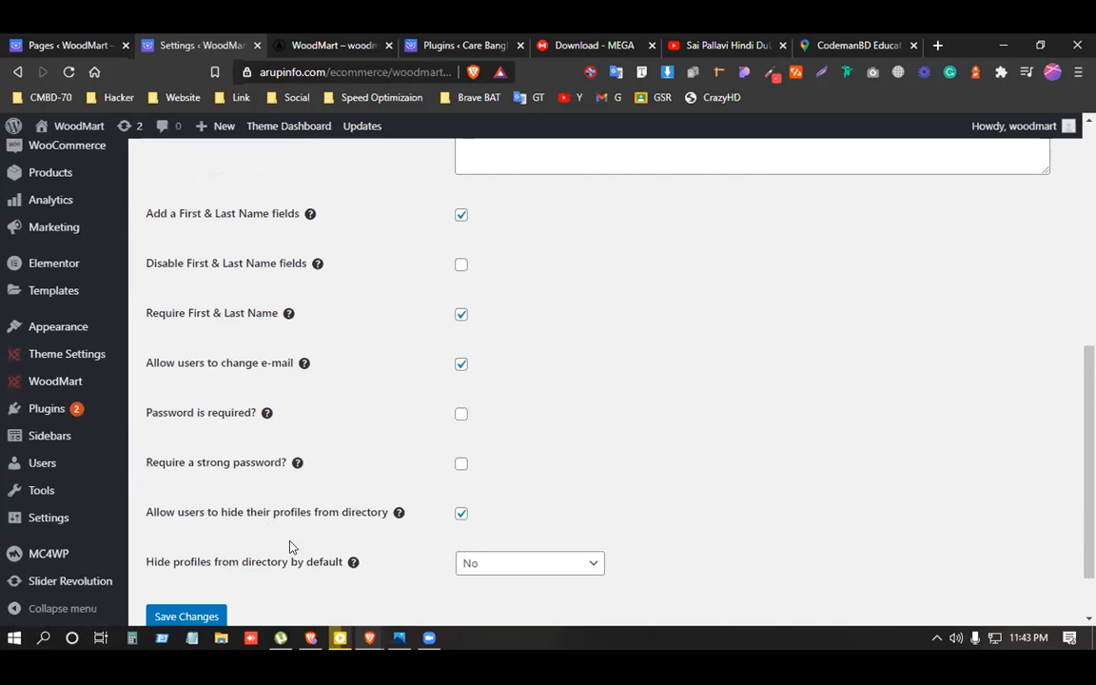
scroll(290, 546, "up", 6)
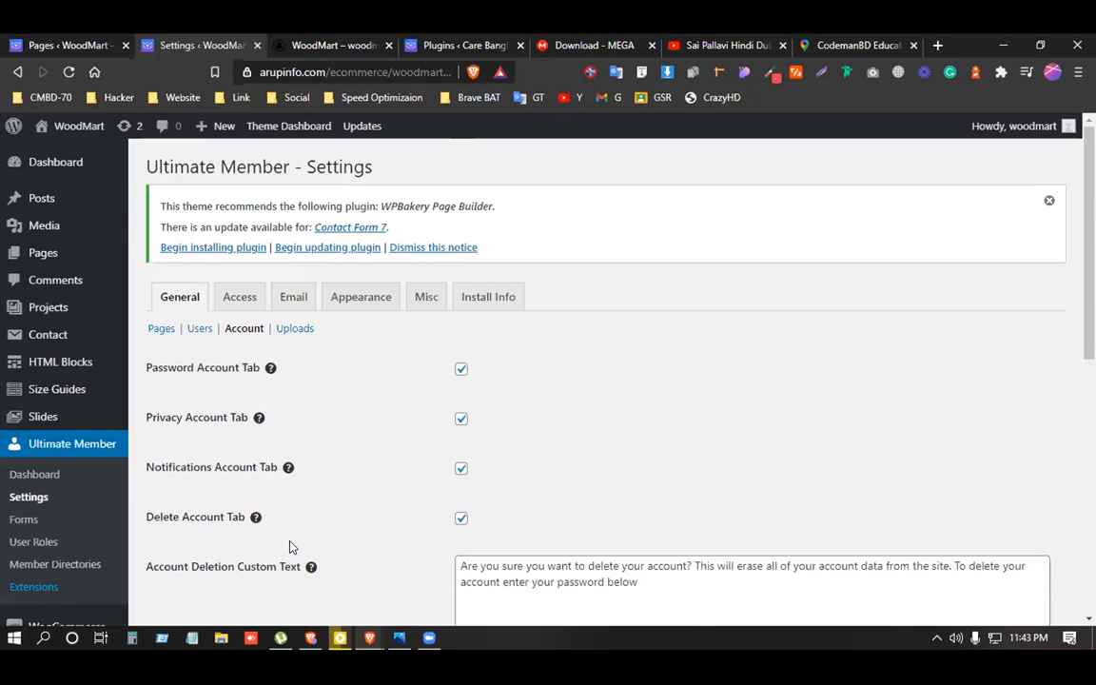
left_click(199, 331)
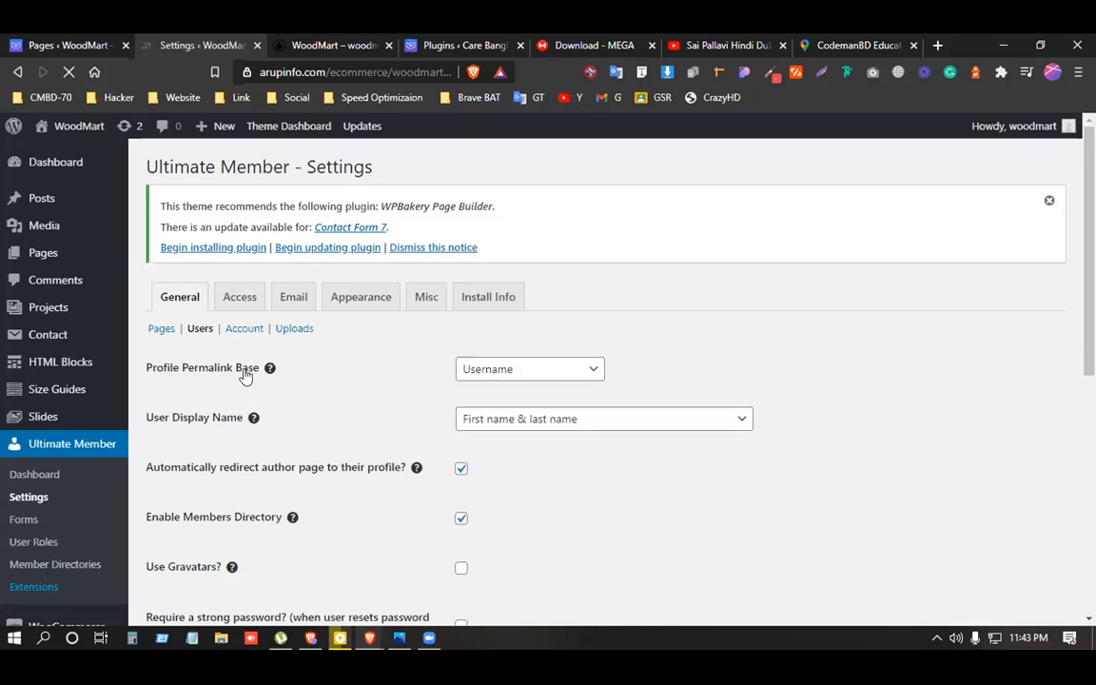
Scroll through the Users settings (Username permalink base, First name & last name display), then open Appearance.
scroll(215, 384, "down", 2)
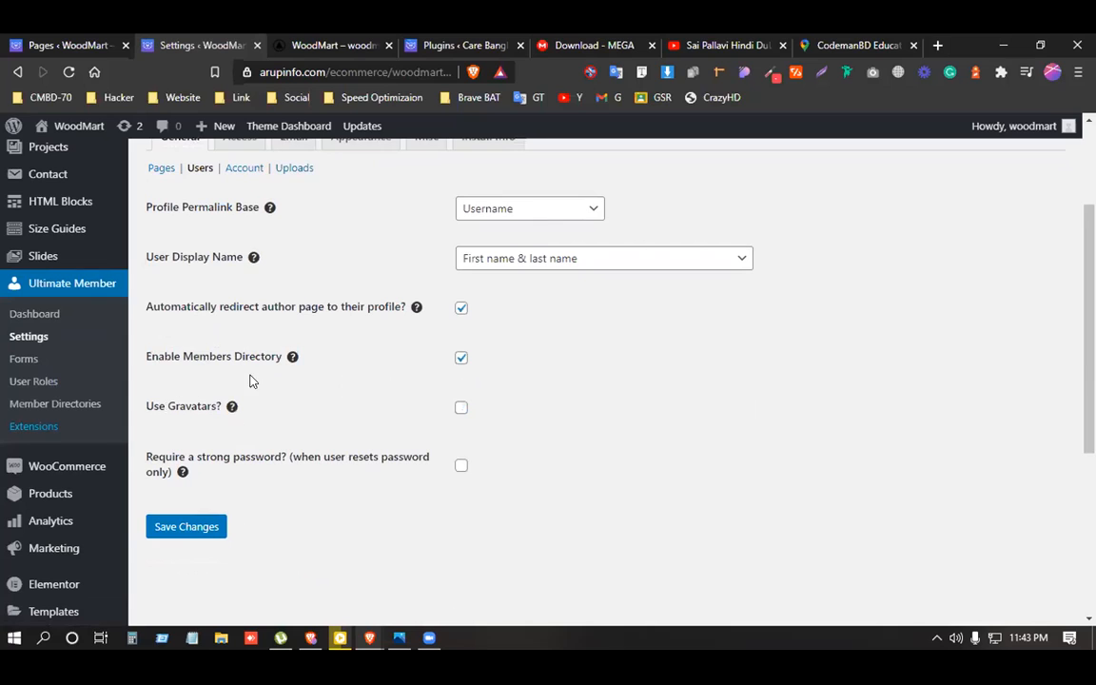
scroll(348, 369, "up", 2)
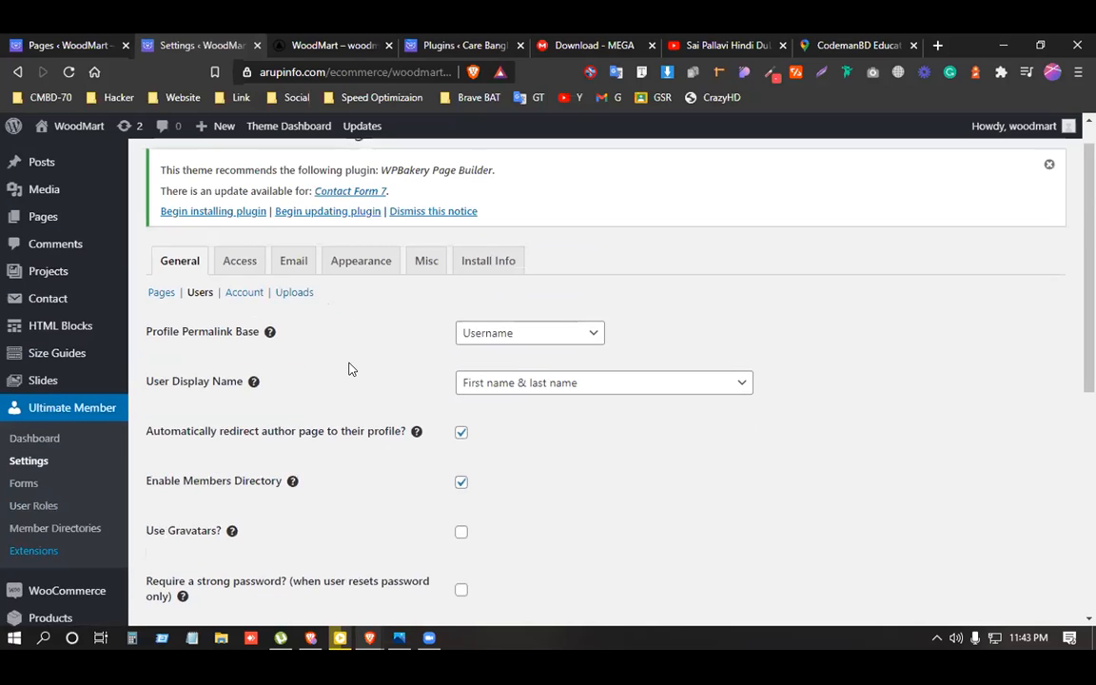
scroll(312, 366, "down", 3)
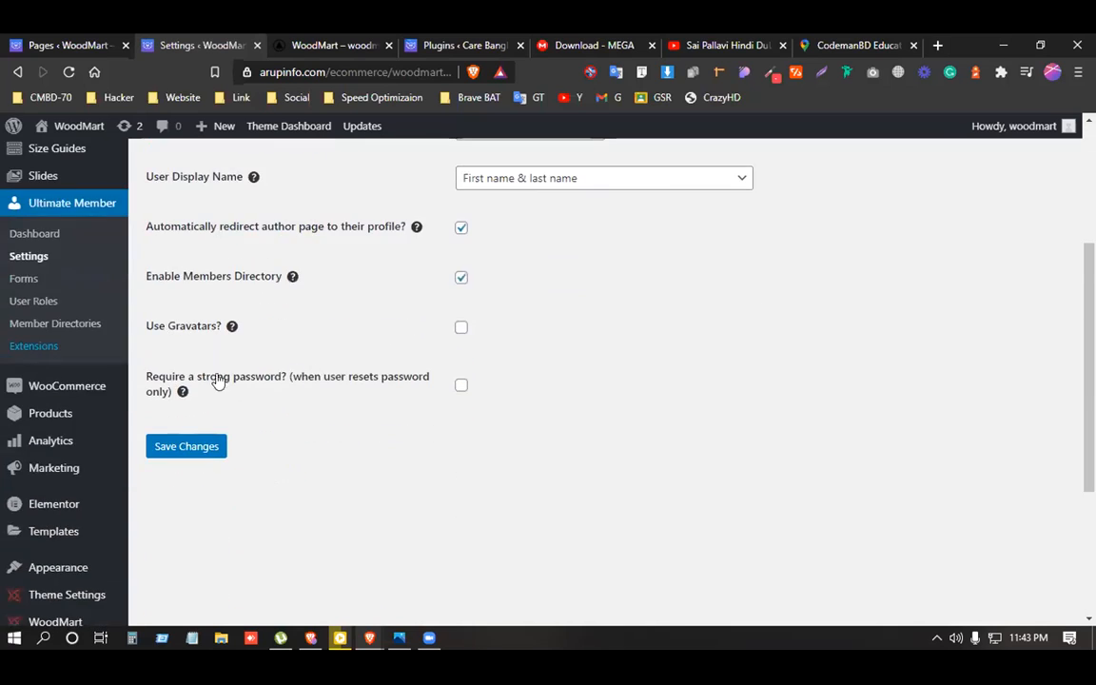
scroll(210, 384, "up", 1)
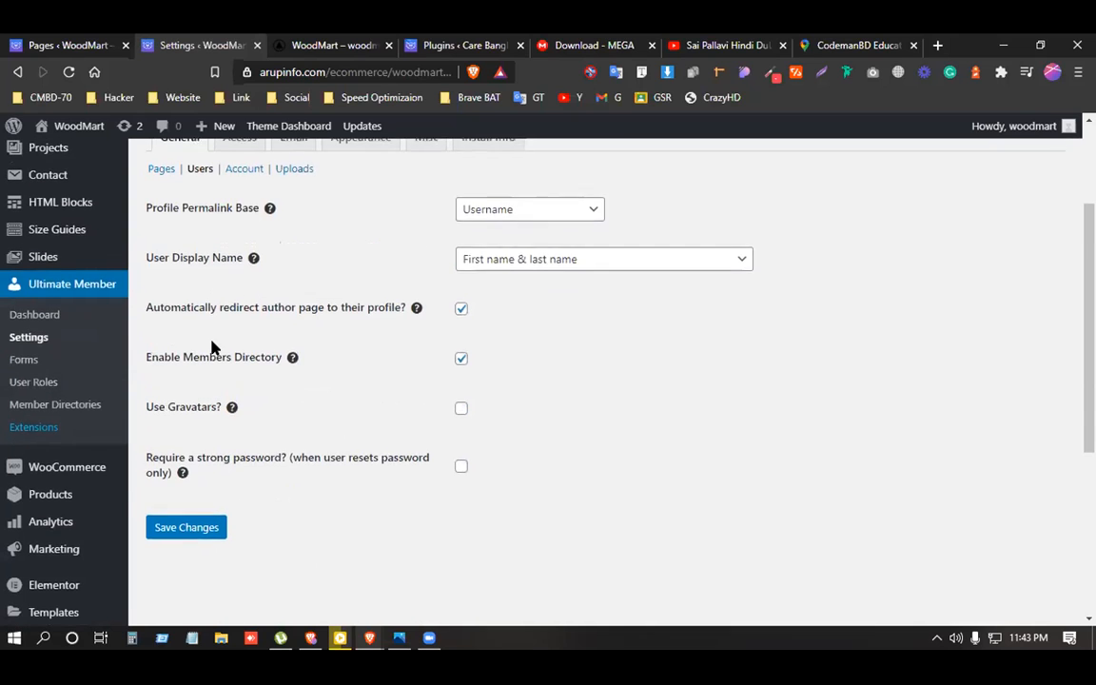
scroll(210, 384, "up", 1)
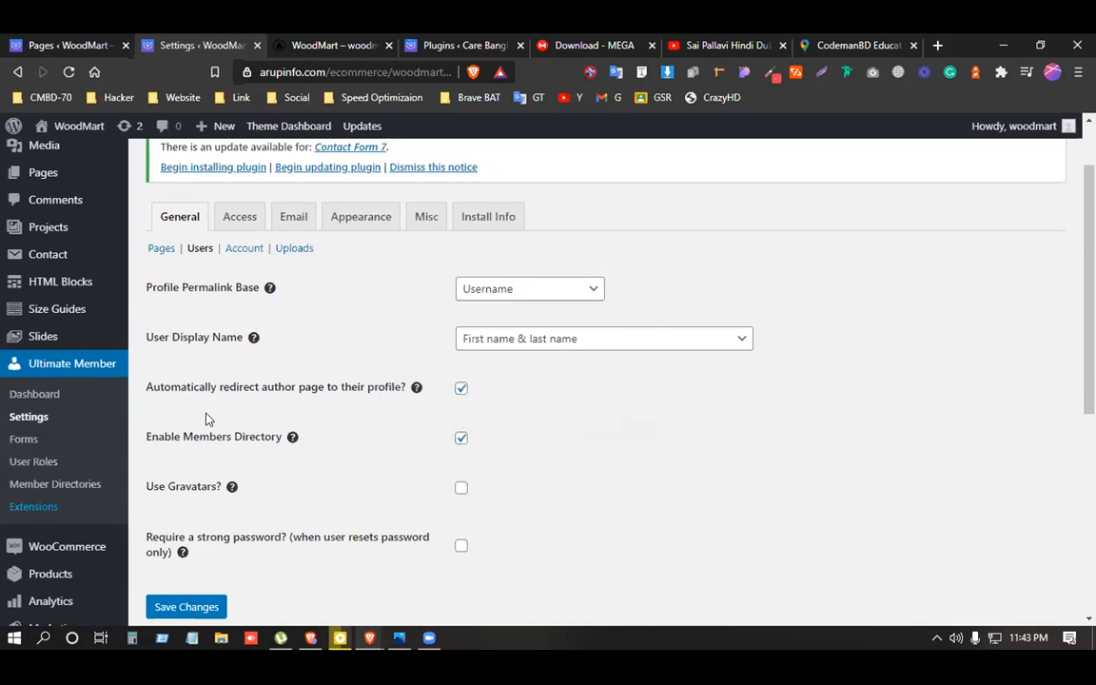
scroll(196, 394, "up", 1)
scroll(38, 447, "down", 5)
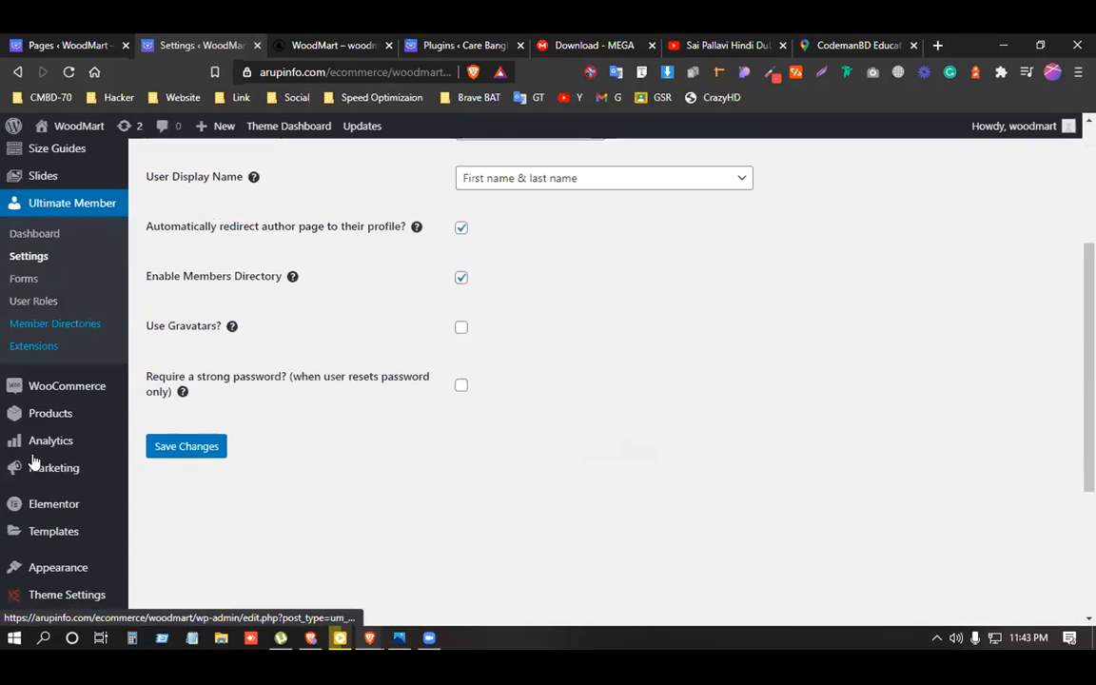
mouse_move(71, 418)
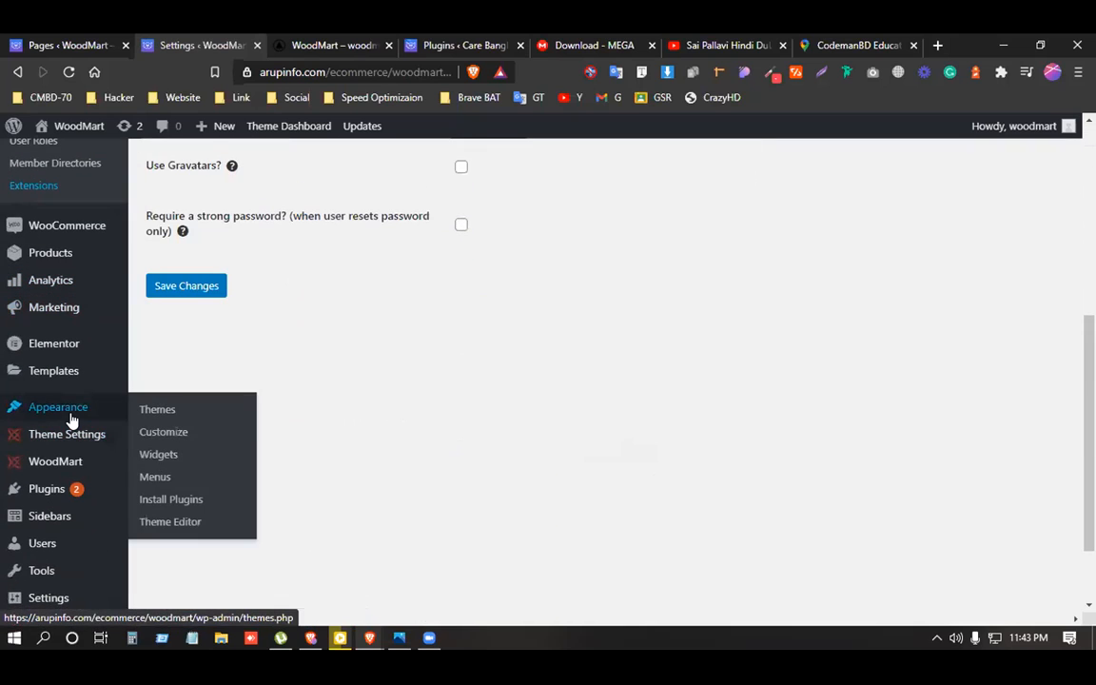
scroll(69, 420, "up", 5)
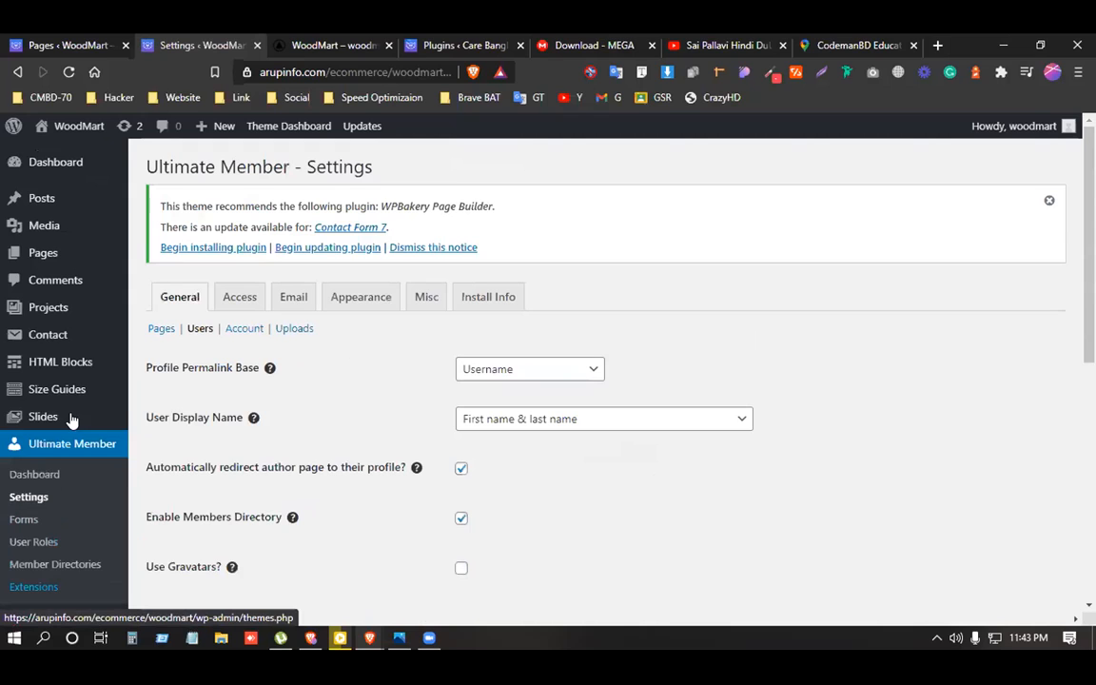
left_click(345, 298)
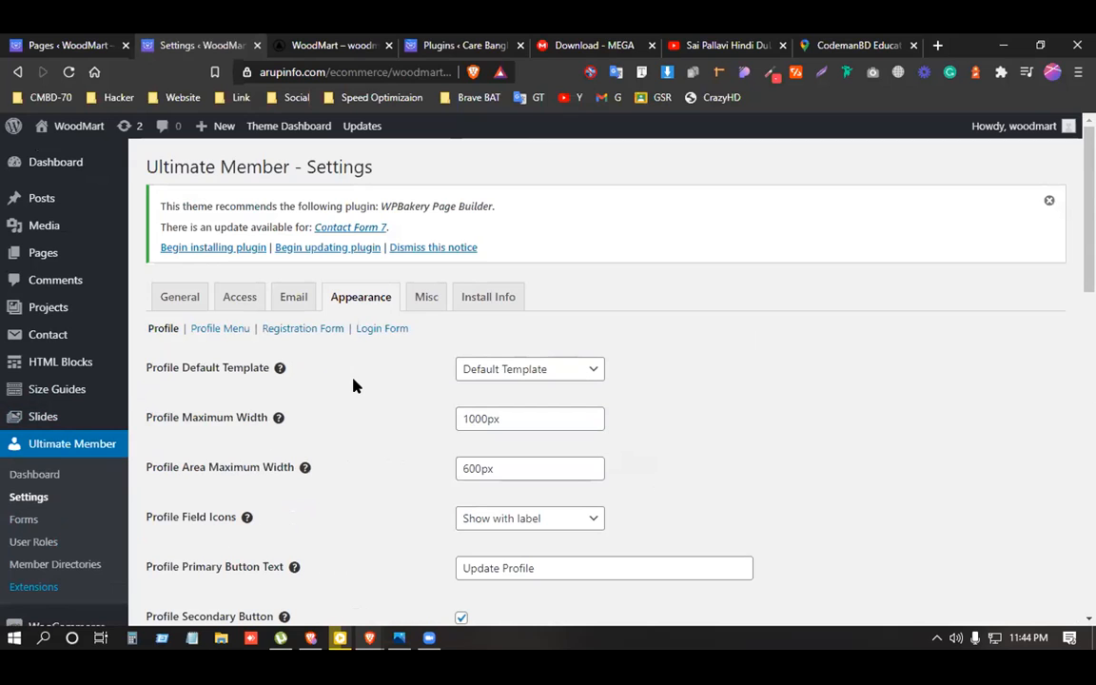
Review the Appearance Login Form settings, including Login and Register button texts, then switch to Email.
scroll(353, 385, "down", 3)
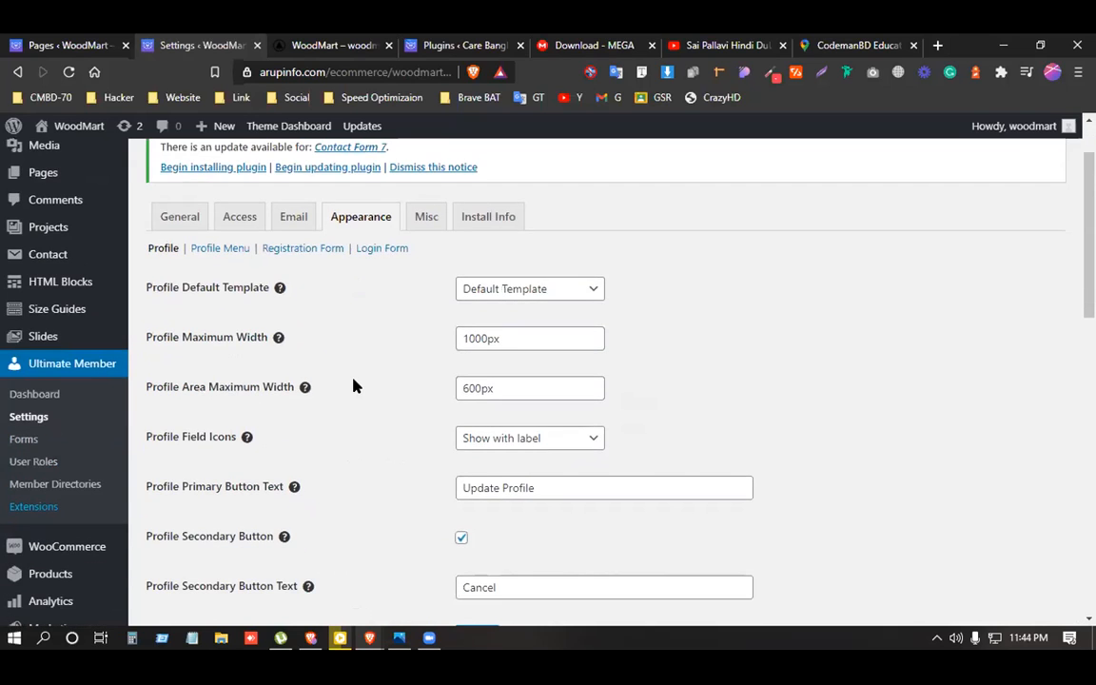
scroll(353, 385, "up", 1)
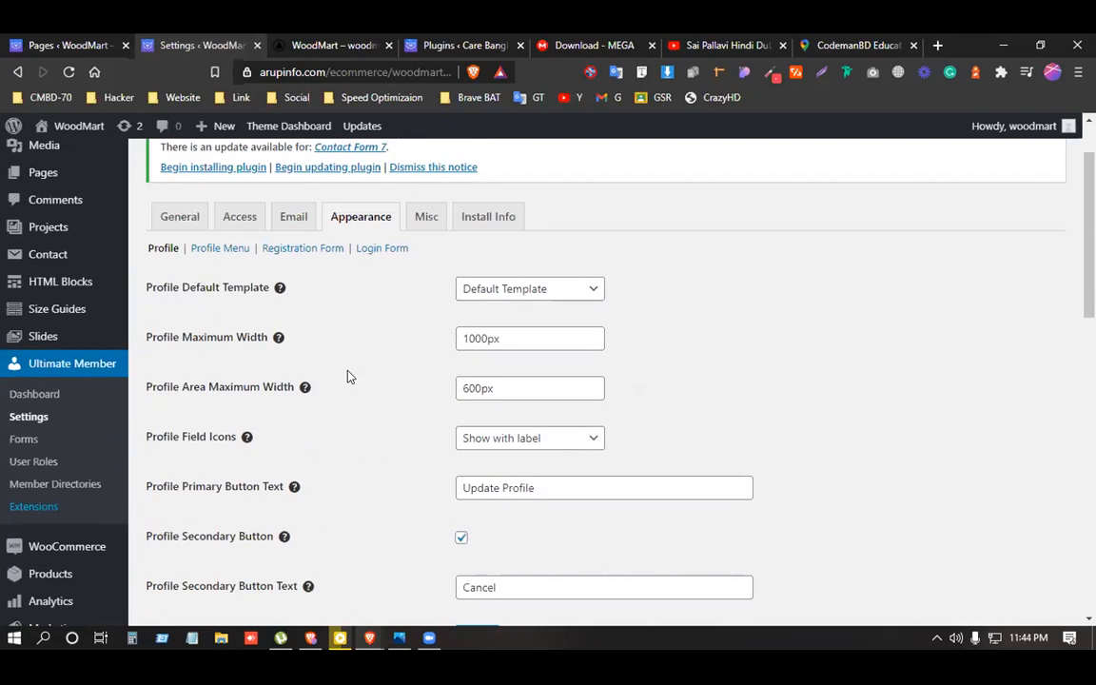
left_click(371, 250)
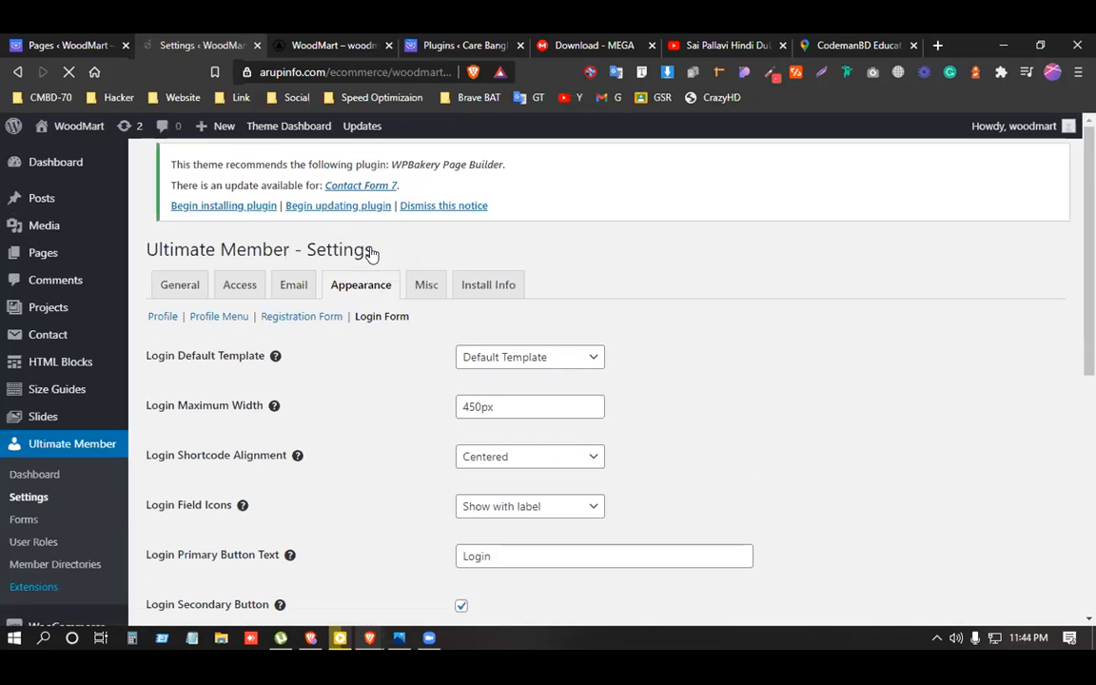
scroll(306, 350, "down", 1)
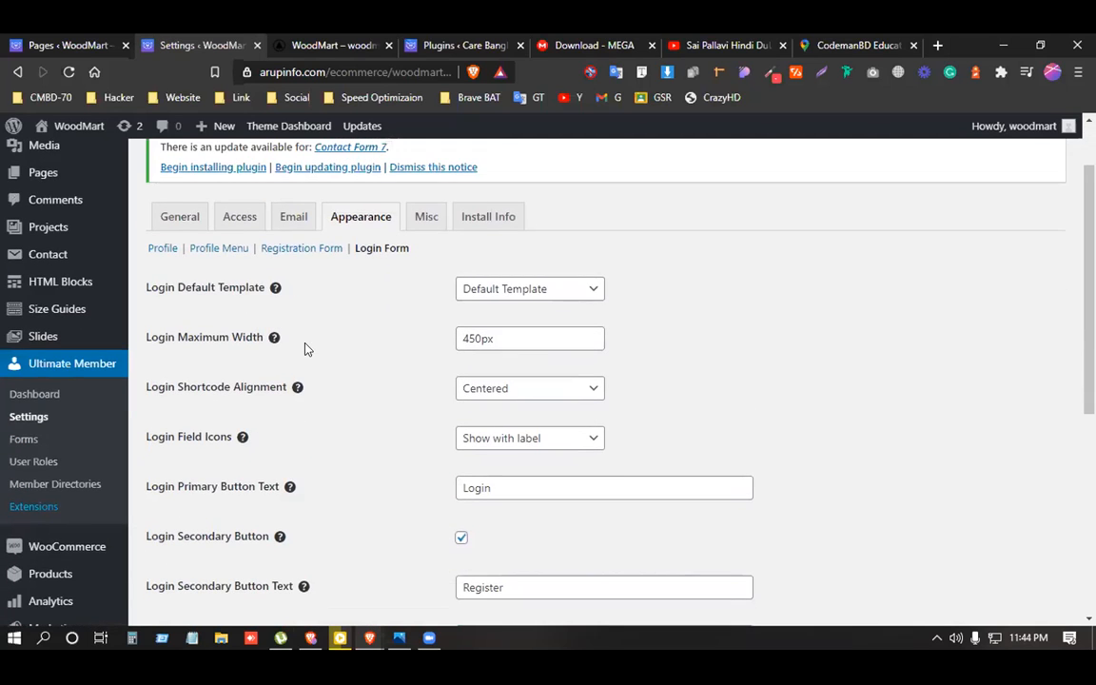
scroll(314, 389, "down", 2)
mouse_move(308, 428)
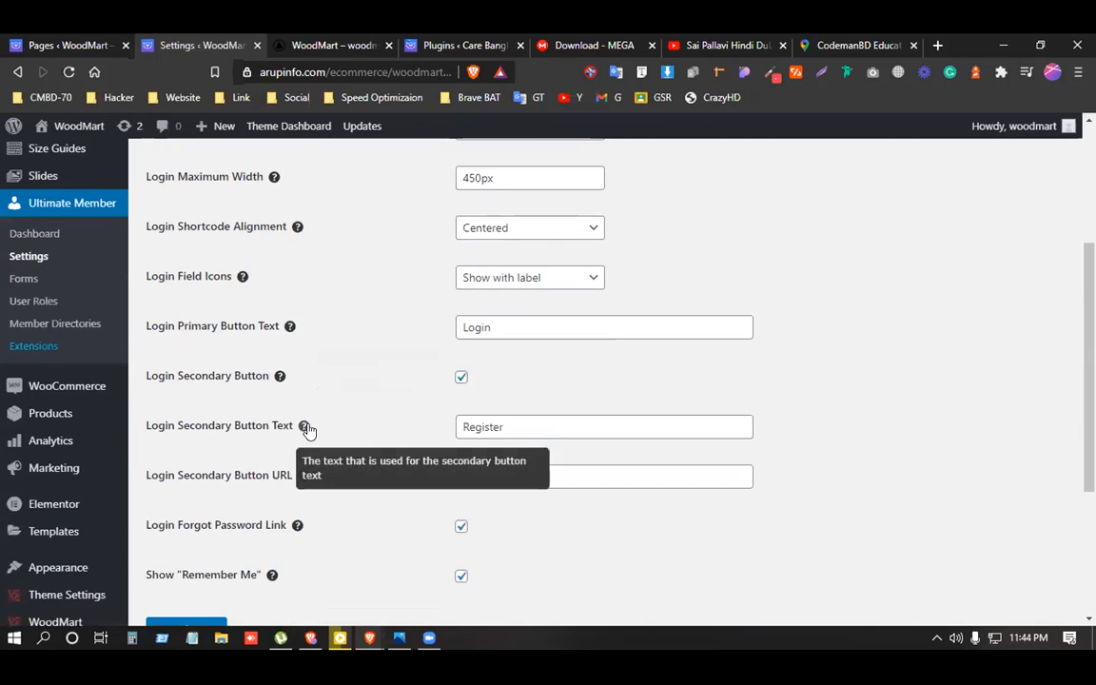
scroll(308, 428, "down", 1)
scroll(308, 428, "up", 4)
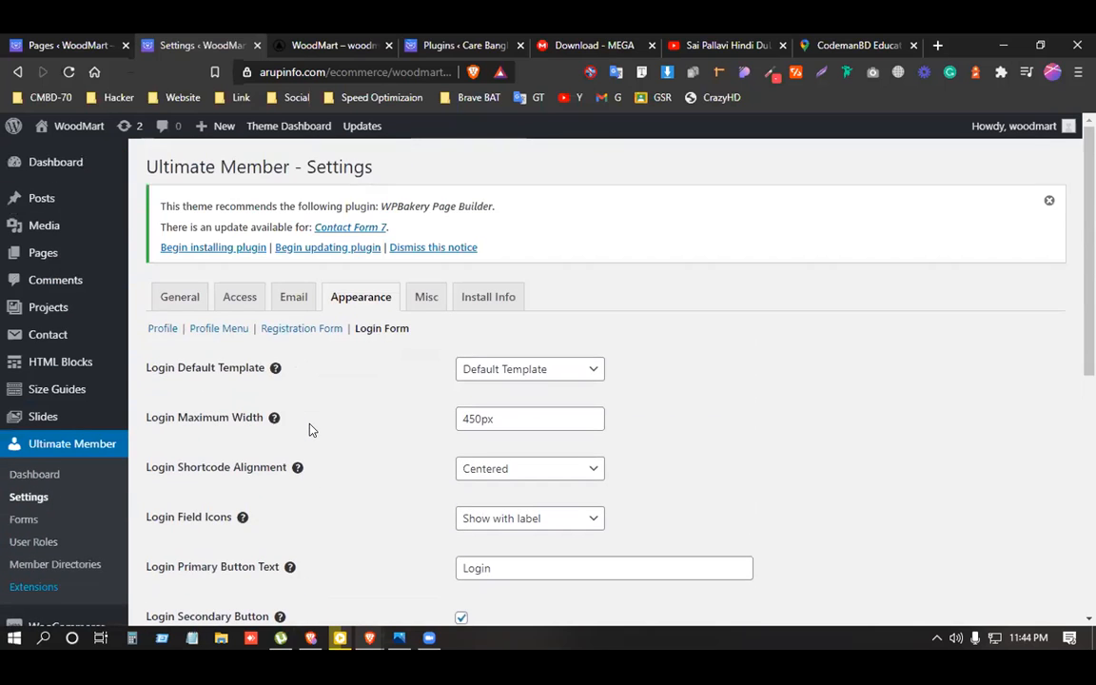
scroll(322, 406, "down", 2)
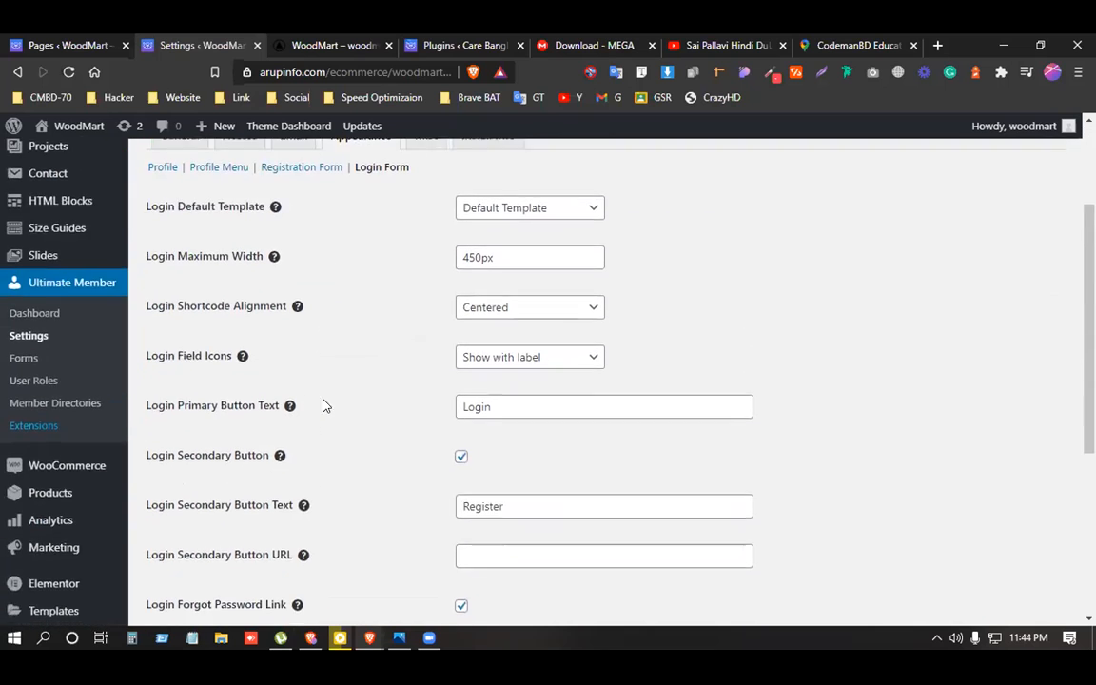
scroll(322, 406, "down", 2)
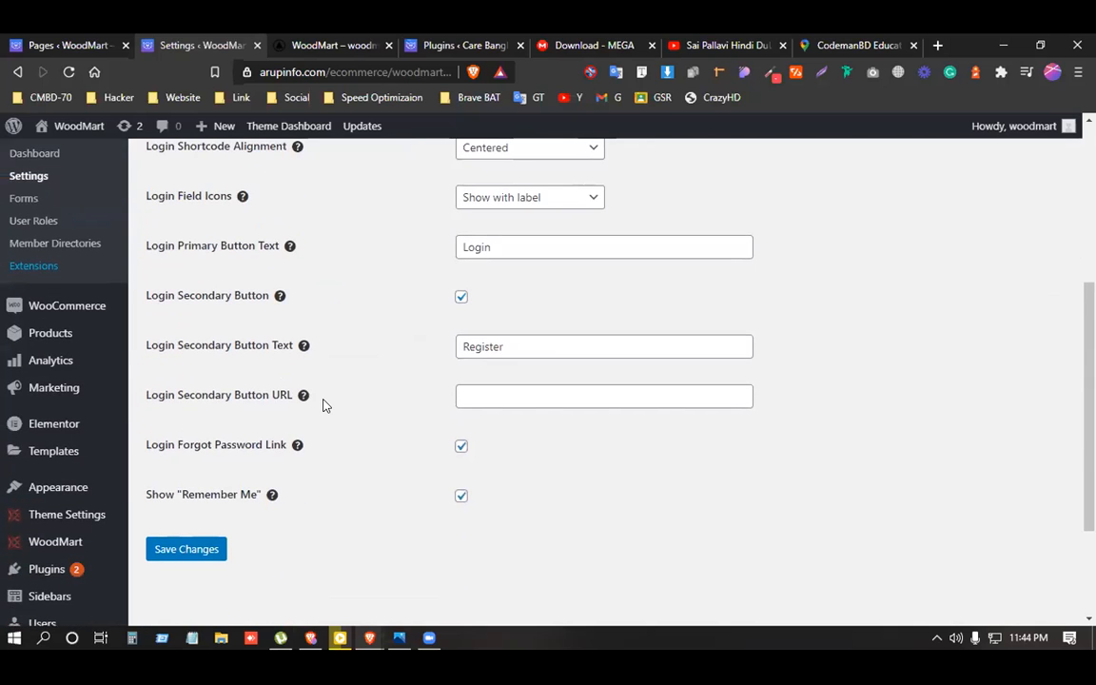
scroll(356, 414, "up", 4)
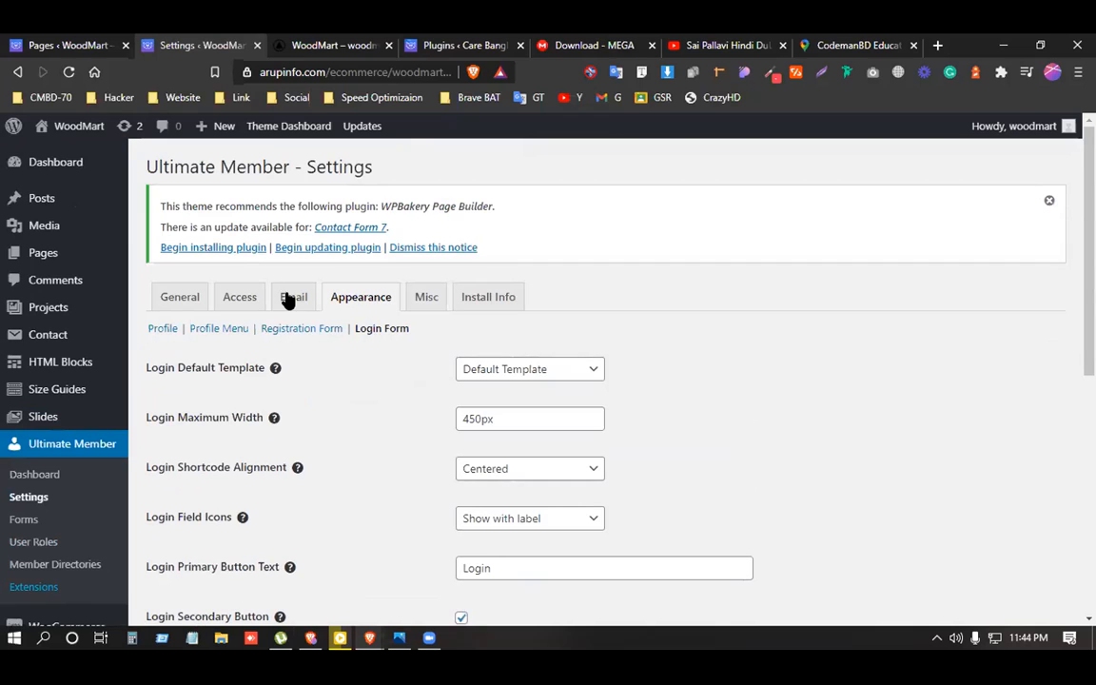
left_click(290, 297)
Edit the Account Welcome Email template, showing subject 'Welcome to {site_name}!' and its message body.
scroll(352, 418, "down", 1)
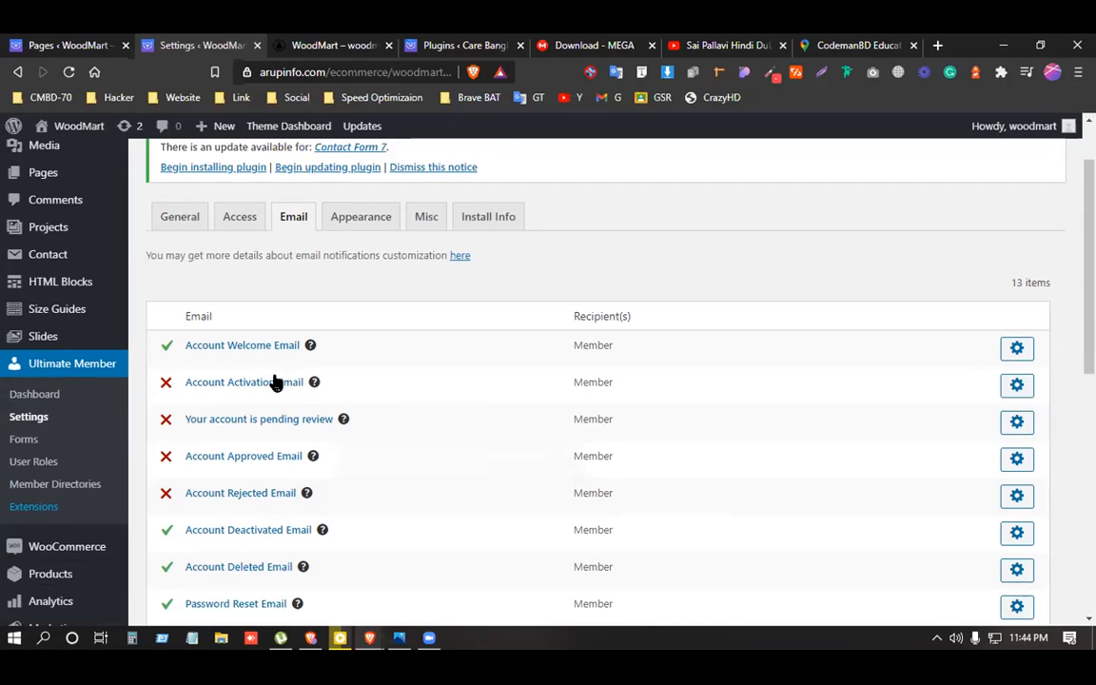
mouse_move(196, 348)
left_mouse_down()
mouse_move(187, 344)
mouse_move(203, 350)
left_mouse_up()
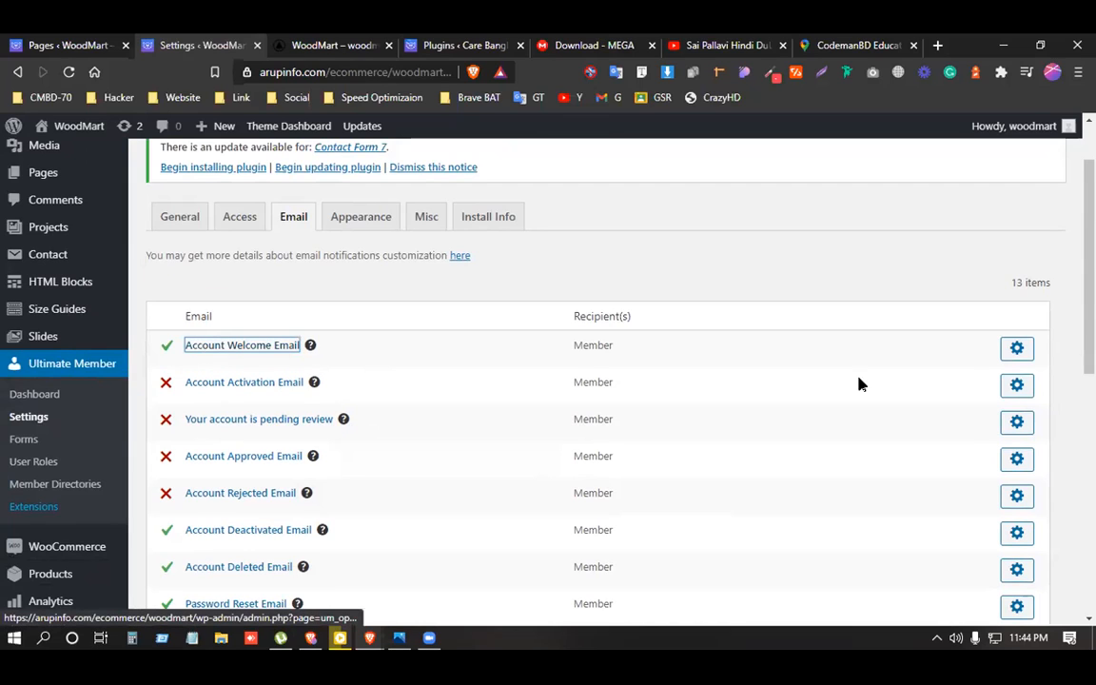
left_click(1014, 352)
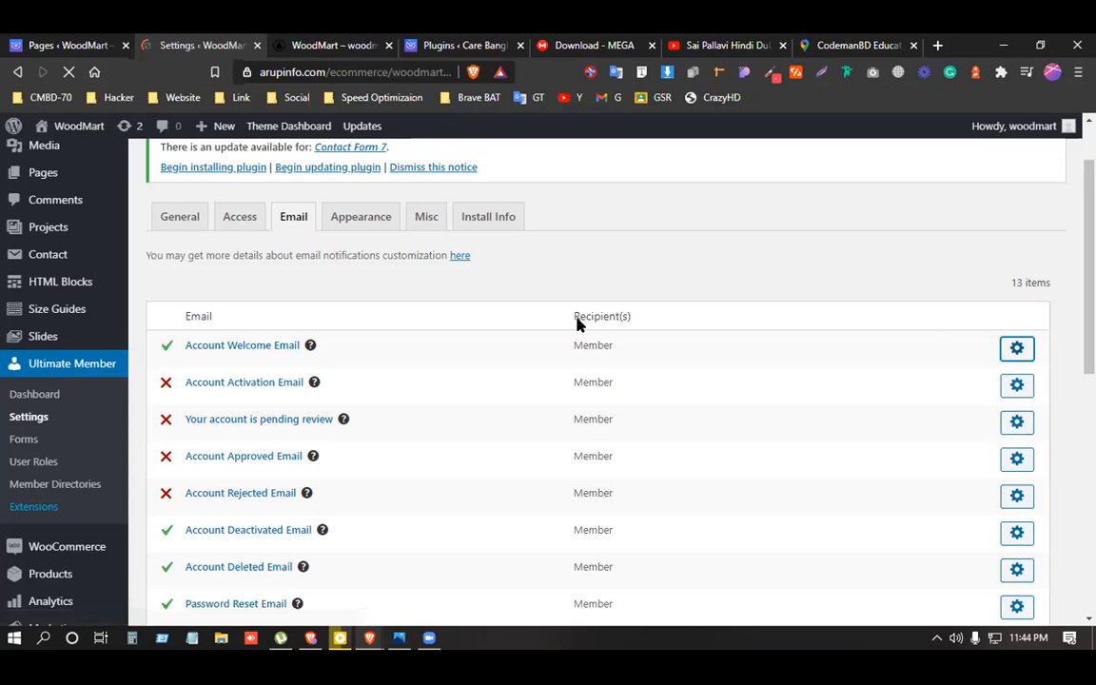
scroll(473, 418, "down", 5)
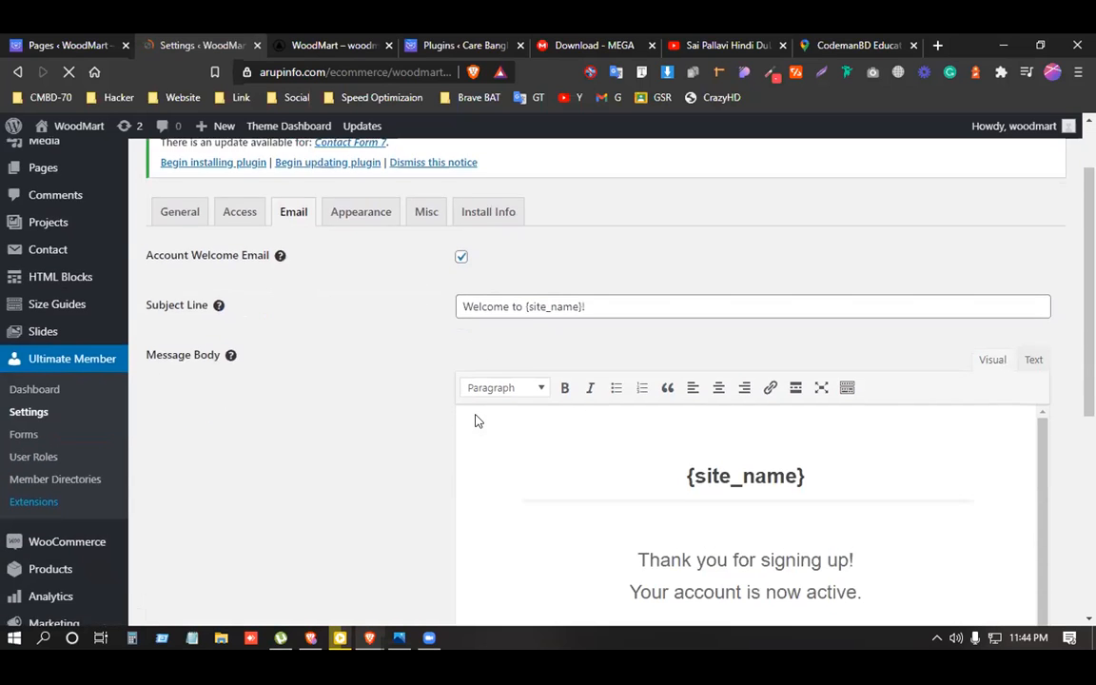
scroll(690, 419, "up", 1)
Replace the two welcome lines with 'Thanks for joining us', fixing the 'joing' typo.
left_click(741, 429)
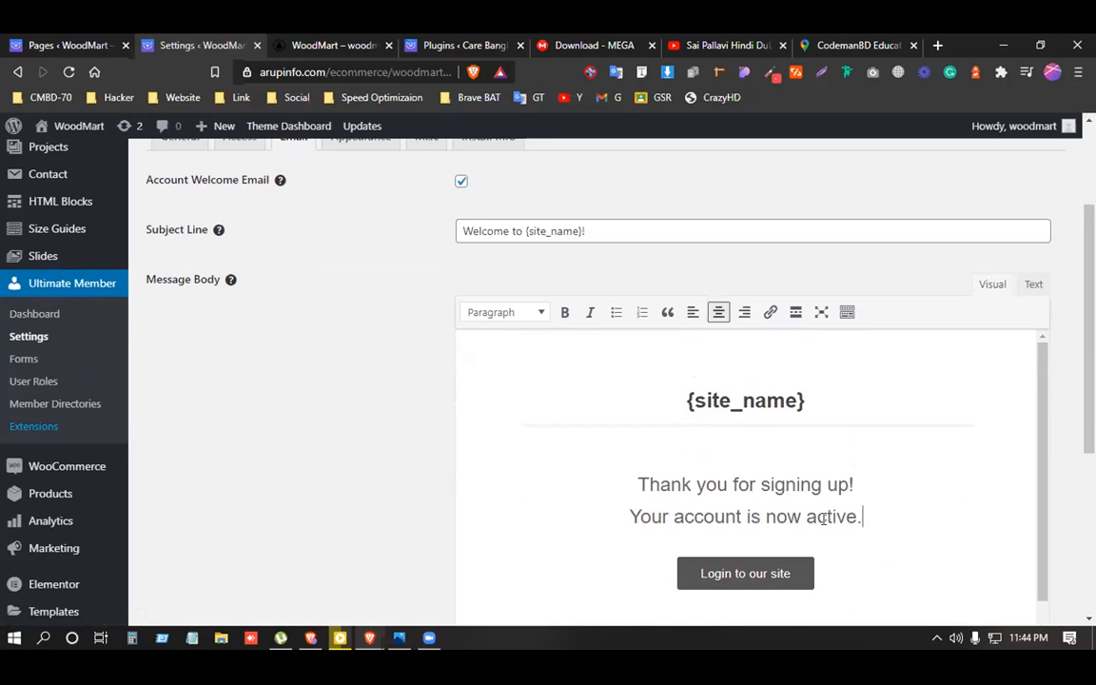
left_click_drag(860, 517, 592, 465)
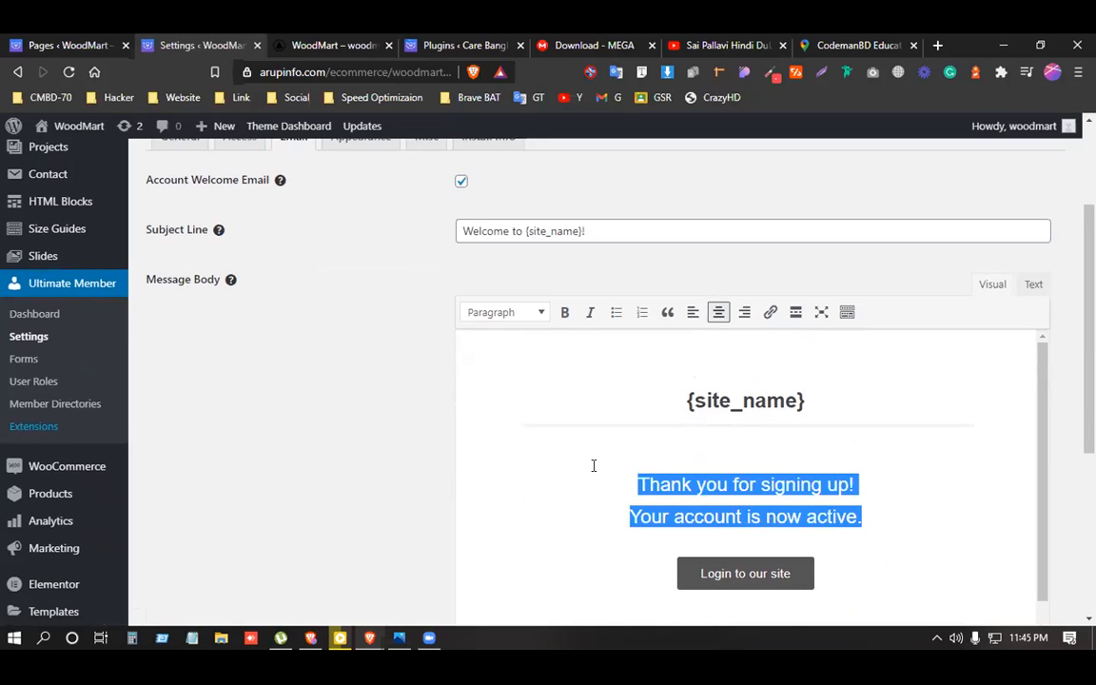
type("Thanks for joing us")
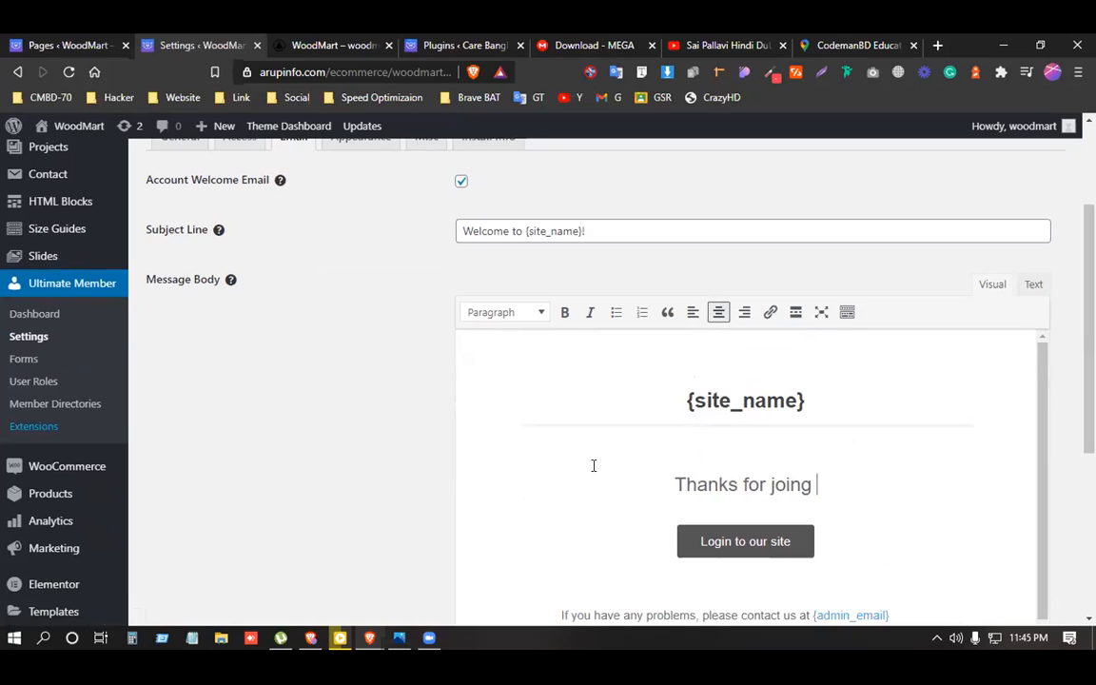
left_click(778, 484)
left_click(789, 355)
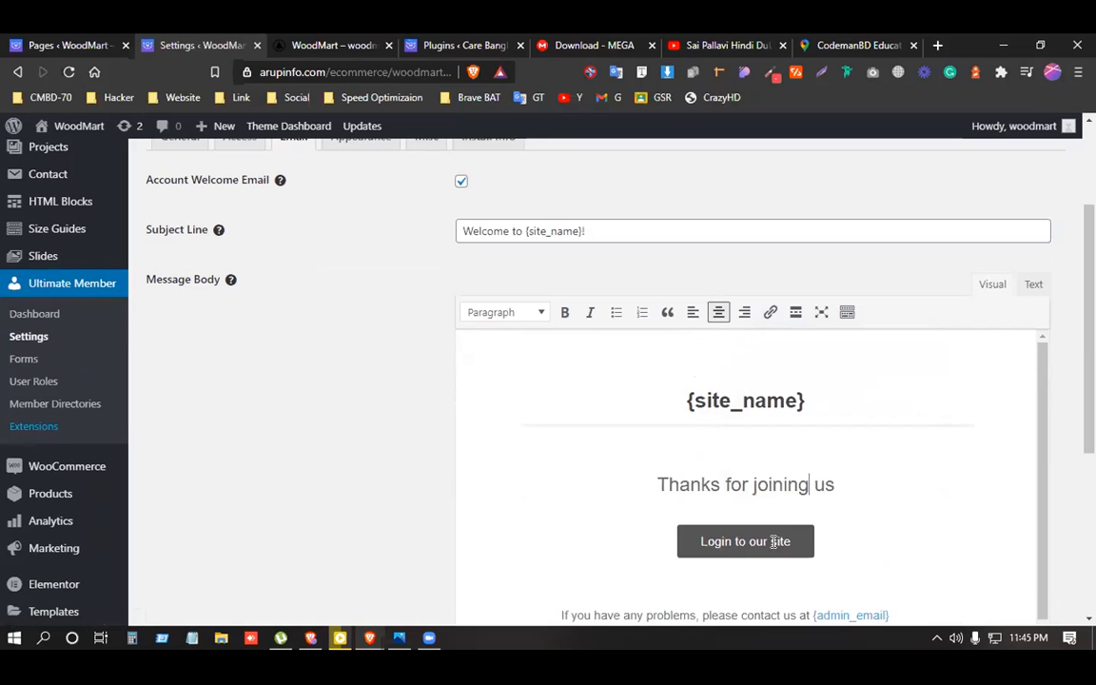
scroll(840, 504, "down", 2)
scroll(840, 505, "down", 1)
scroll(840, 505, "up", 1)
Add the greeting 'Hi, {first_name},' before 'Thanks' in the message body.
left_click(836, 398)
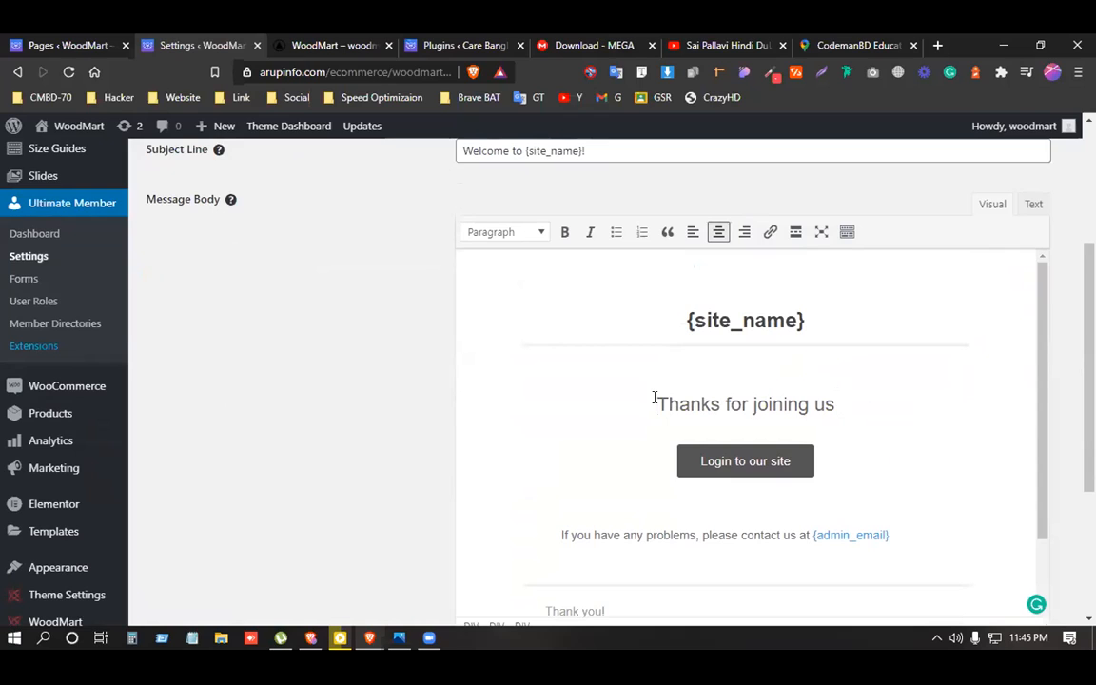
type("Hi, ")
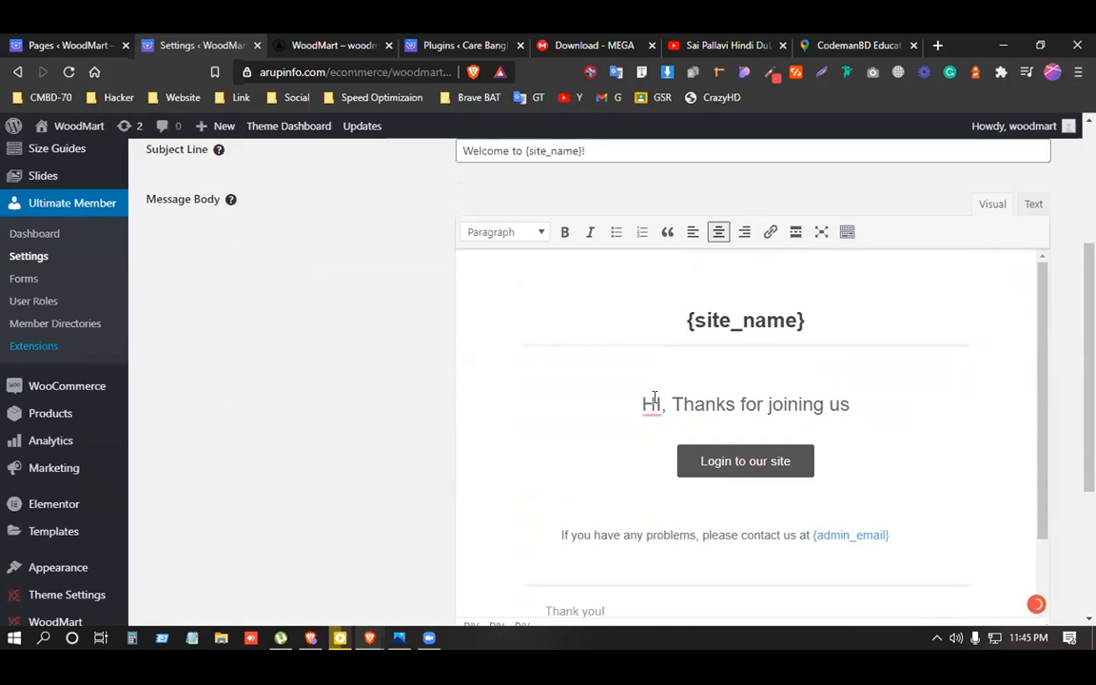
type("{}")
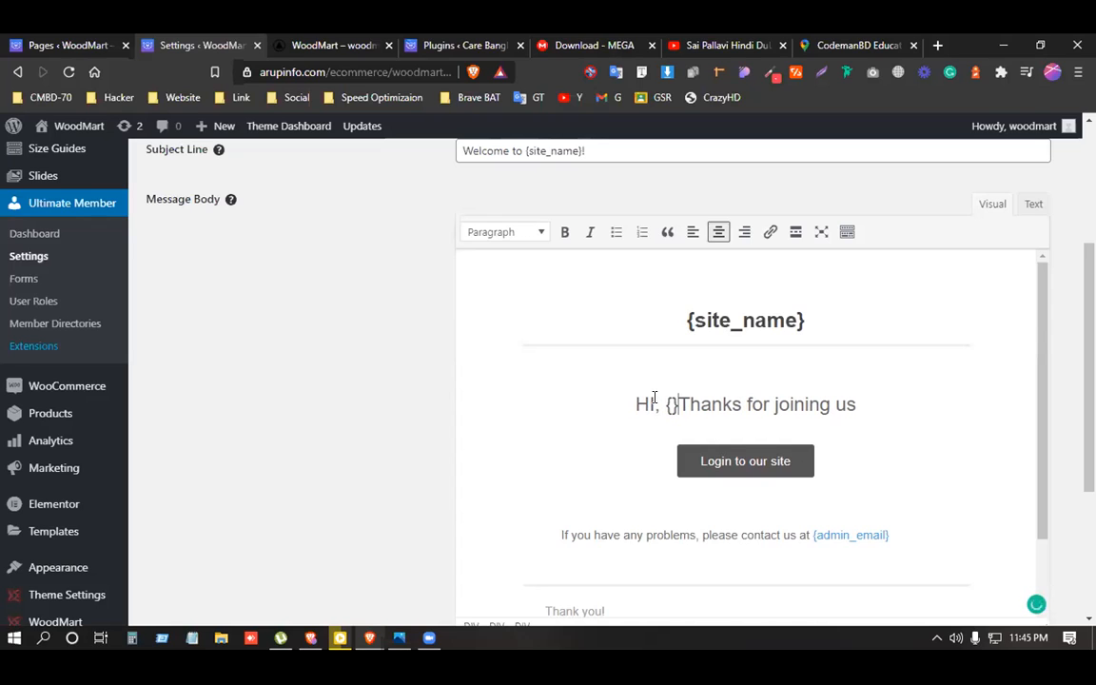
key("Left")
type("F")
key("BackSpace")
type("first_name}")
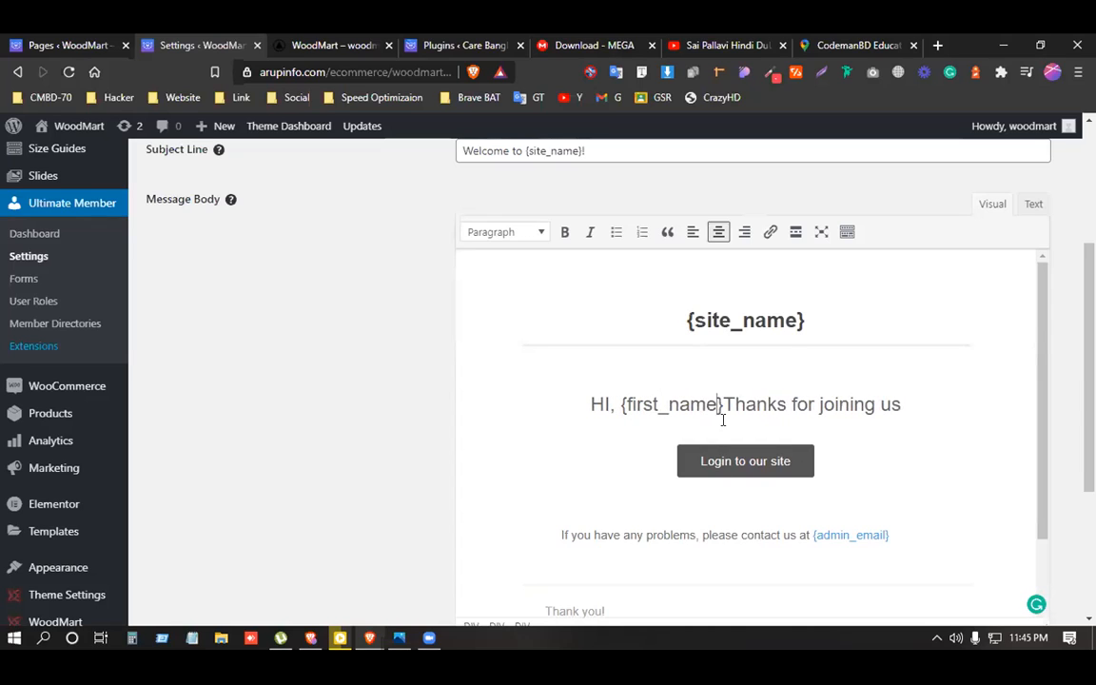
type(" Thanks")
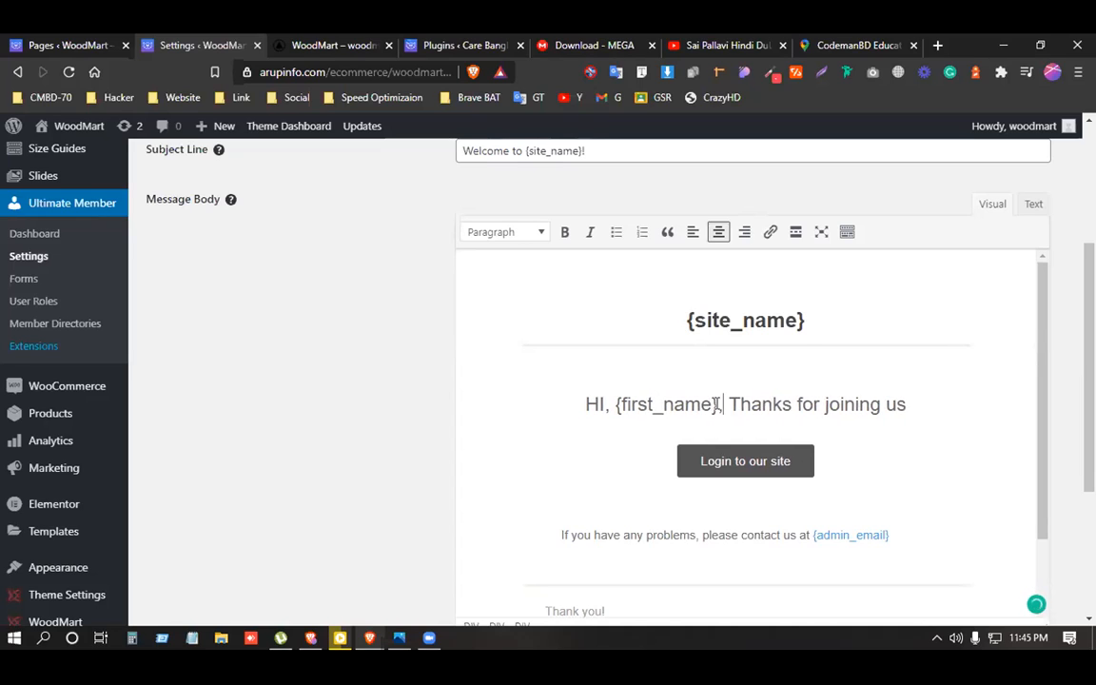
key("BackSpace")
key("BackSpace")
type(",")
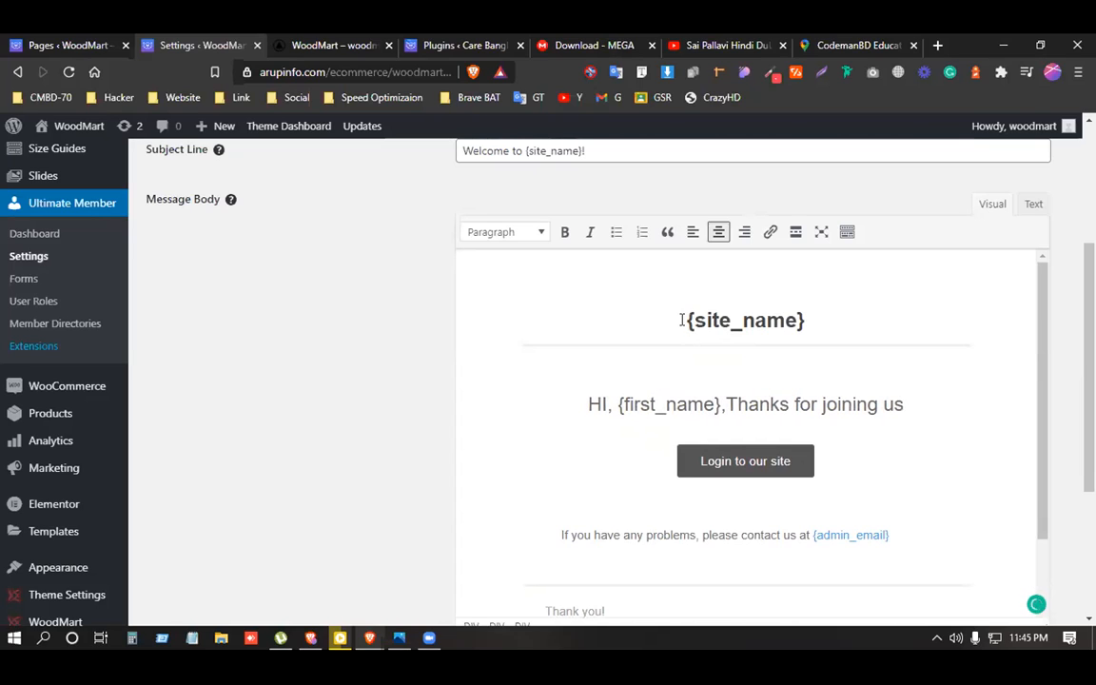
End the greeting line with a period after 'joining us' and save the email settings.
left_click_drag(687, 320, 806, 322)
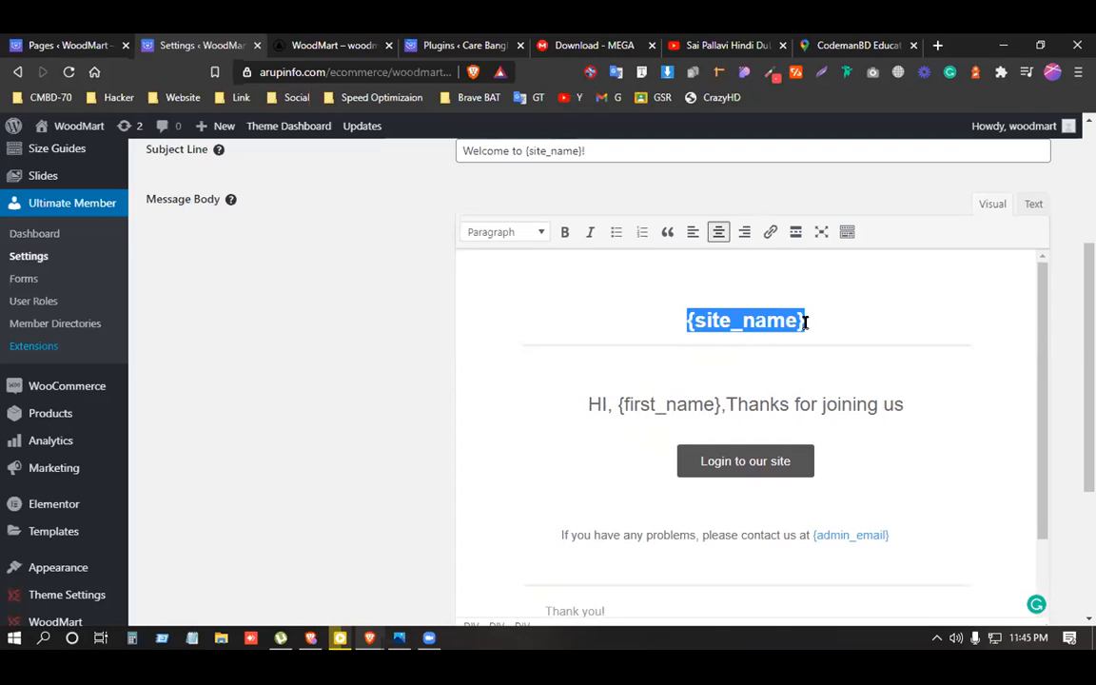
left_click(642, 415)
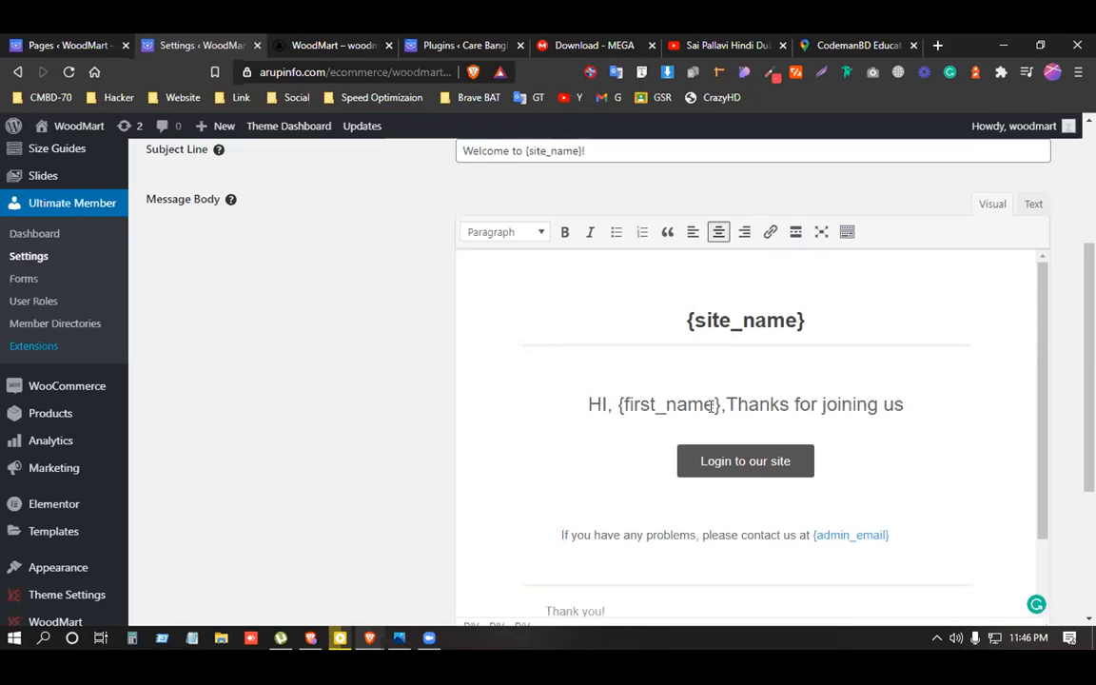
left_click_drag(714, 405, 623, 405)
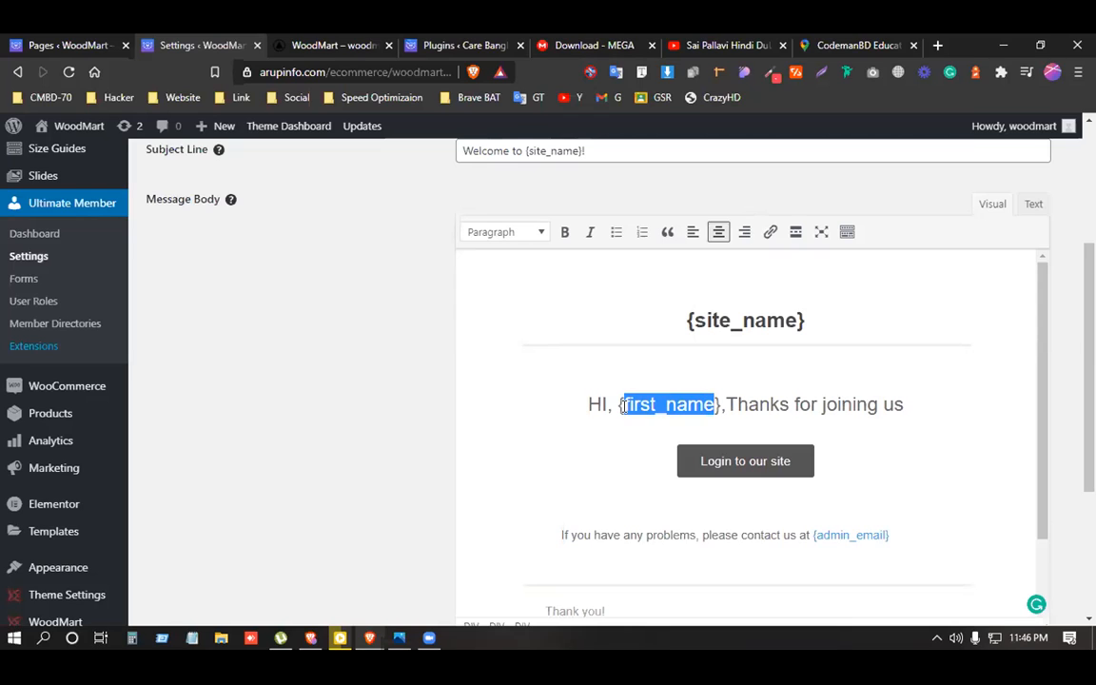
scroll(796, 455, "down", 1)
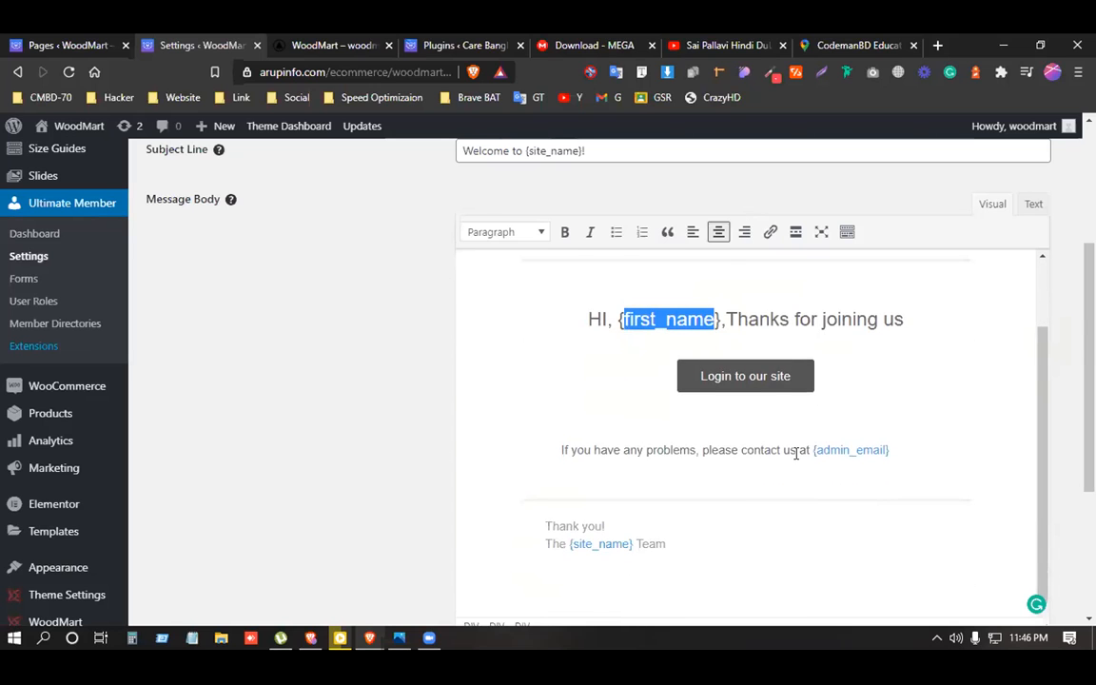
scroll(795, 454, "down", 3)
scroll(795, 453, "up", 3)
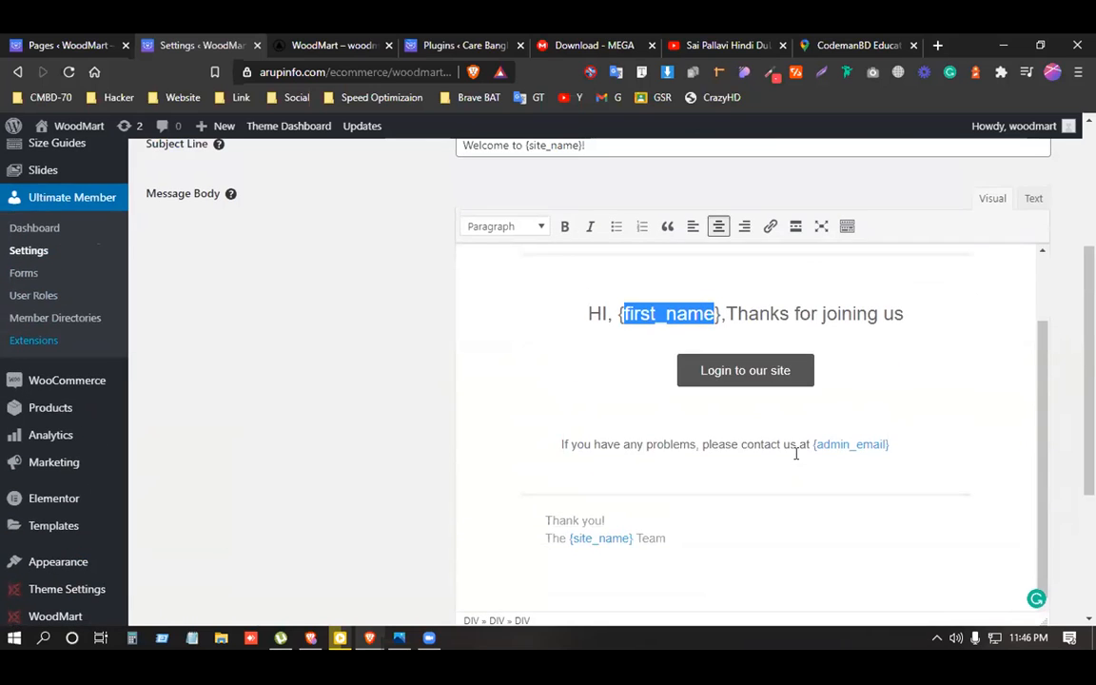
scroll(818, 443, "up", 1)
left_click(915, 395)
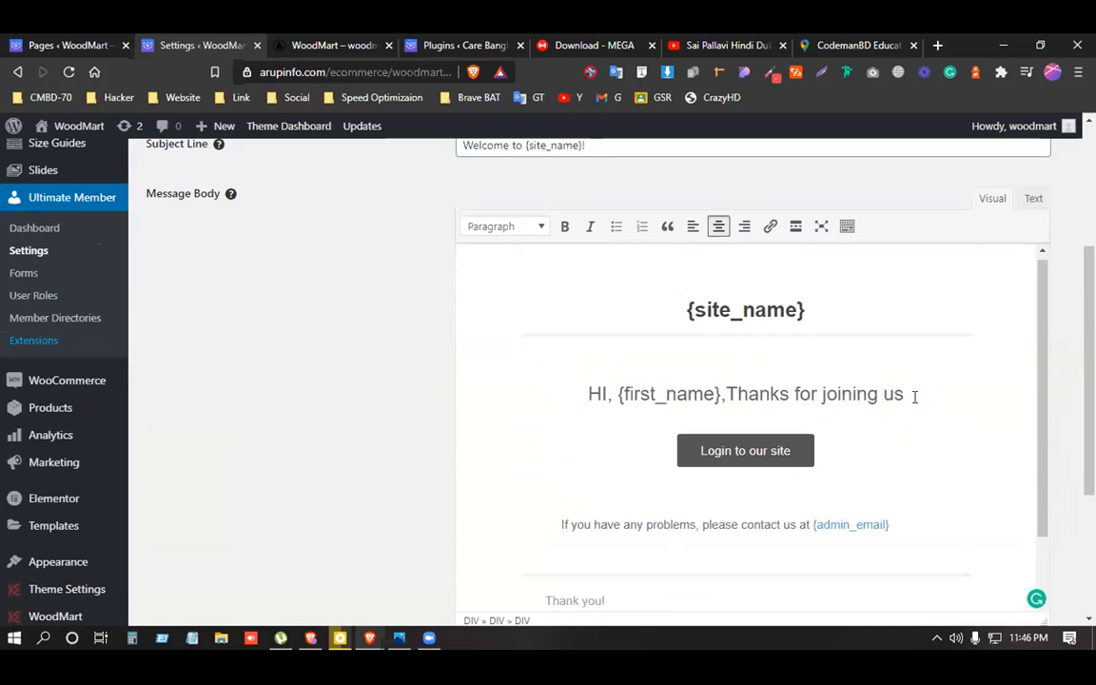
type(".")
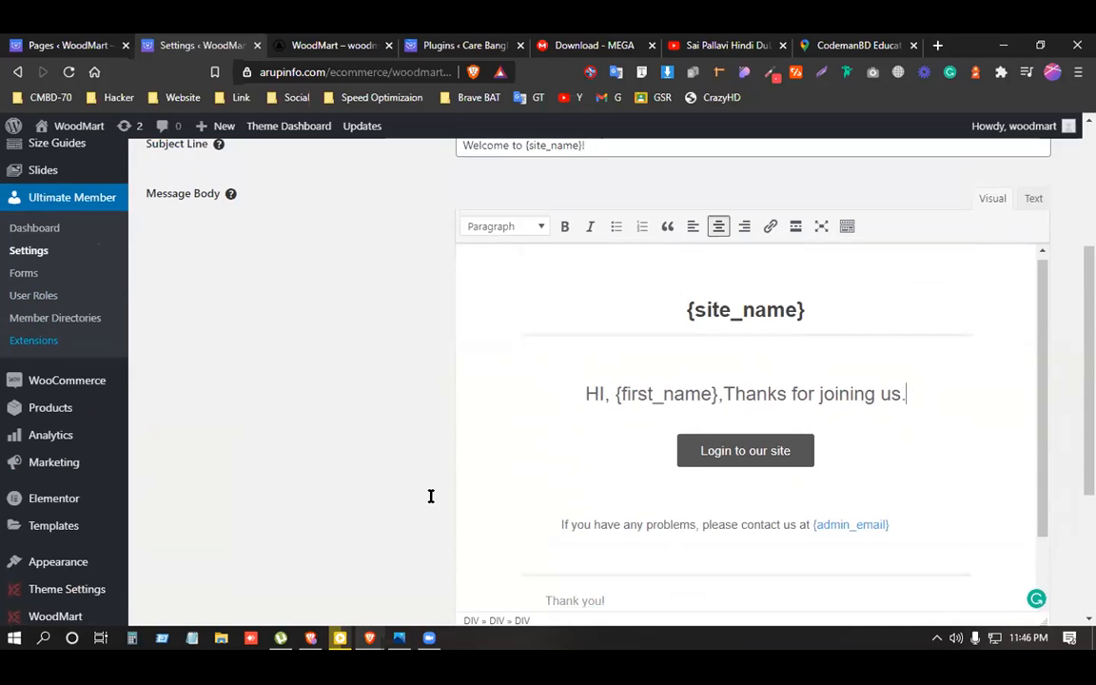
scroll(430, 497, "down", 3)
left_click(199, 601)
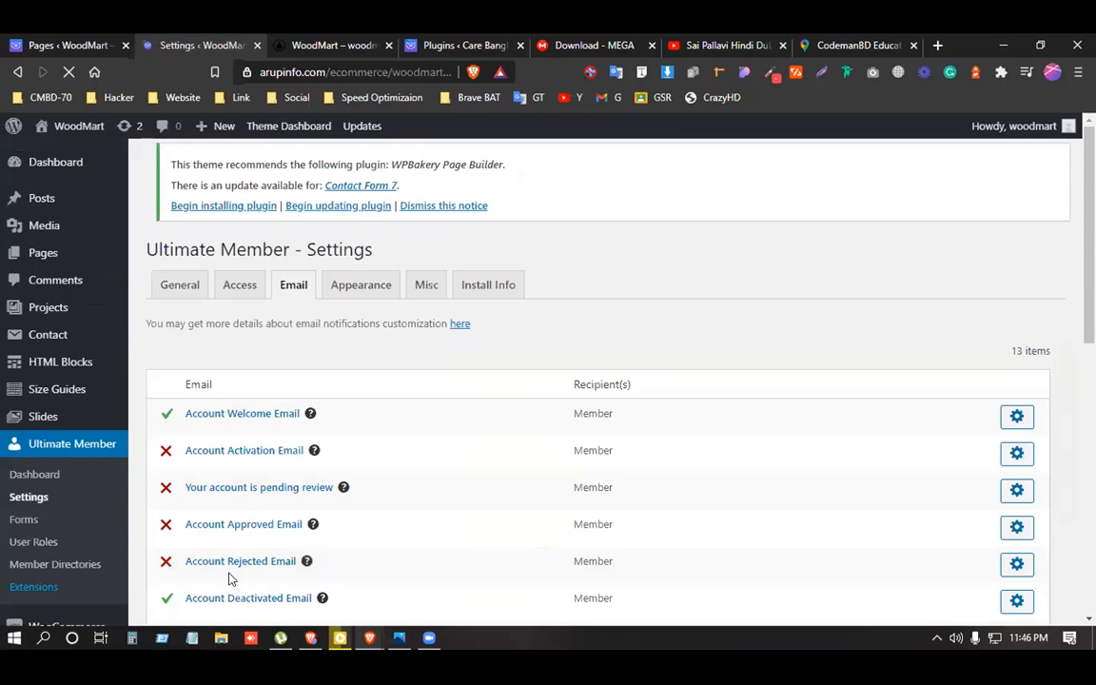
Review the Email notification list, highlighting Account Welcome Email and Account Rejected Email.
left_click_drag(183, 427, 306, 425)
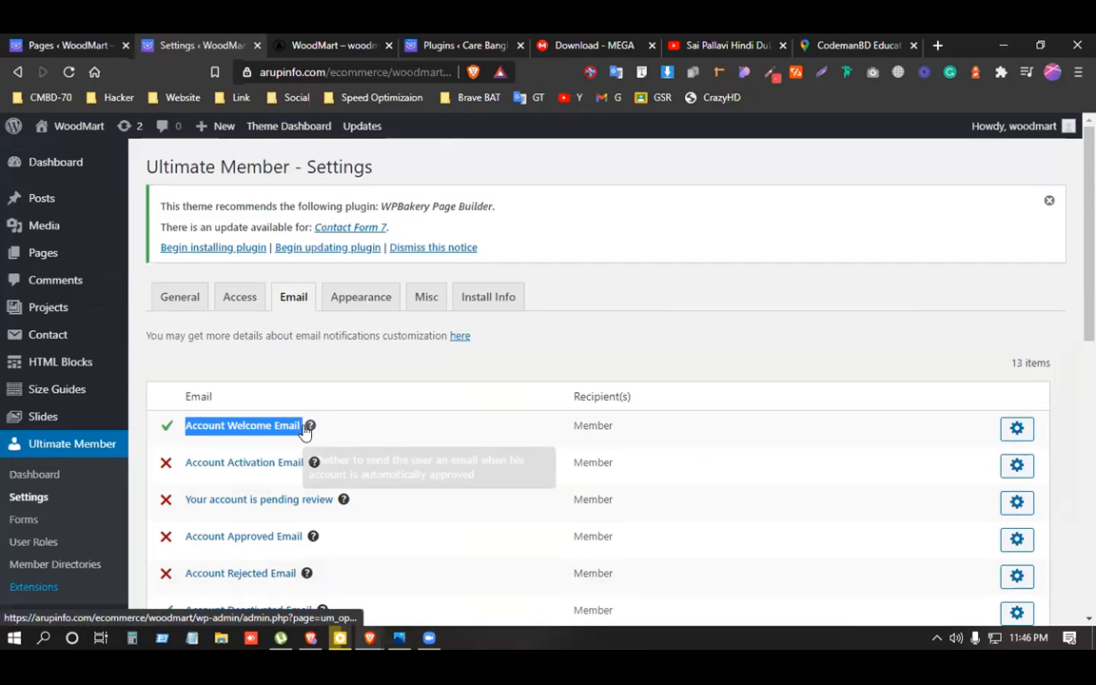
left_click(558, 329)
scroll(397, 414, "down", 2)
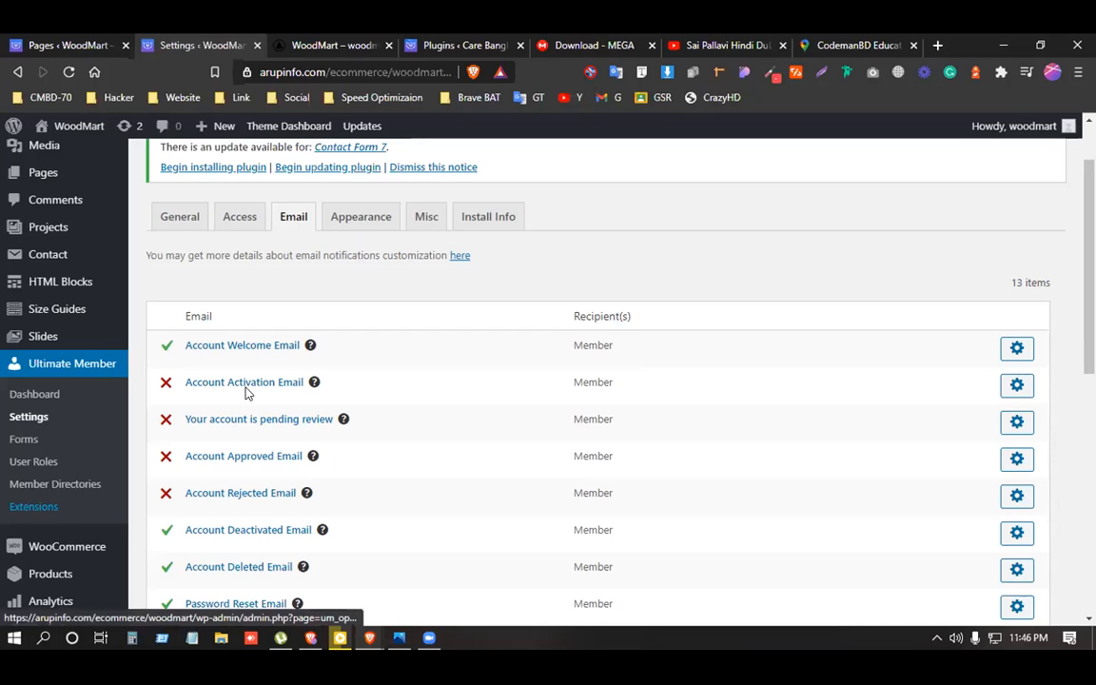
mouse_move(308, 393)
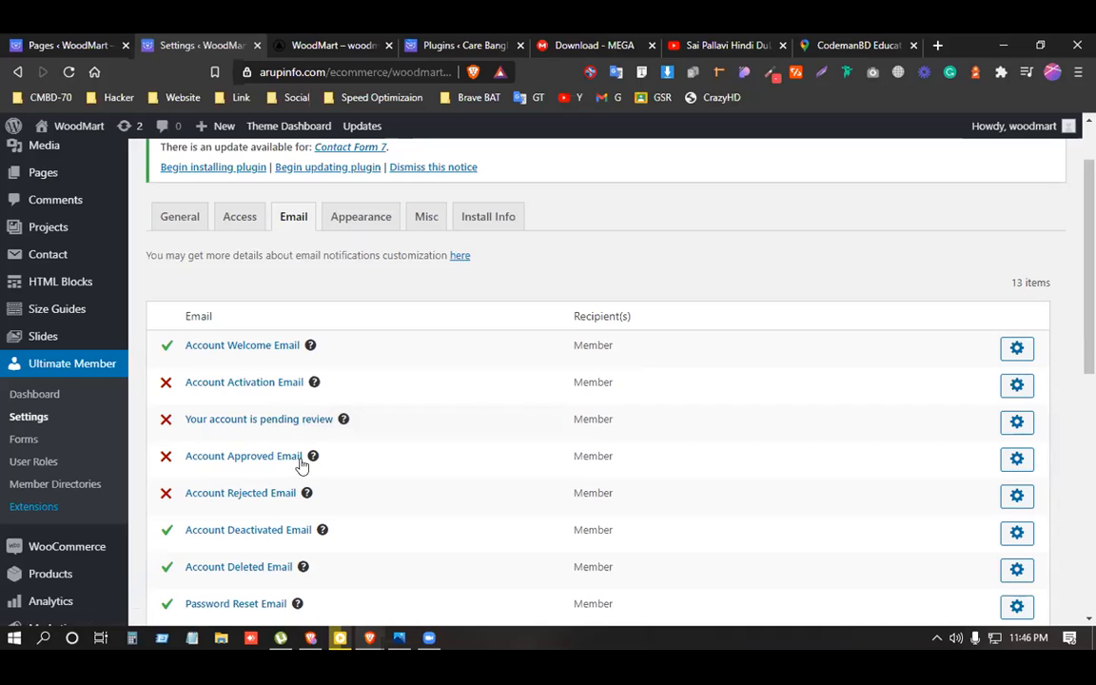
scroll(220, 464, "down", 1)
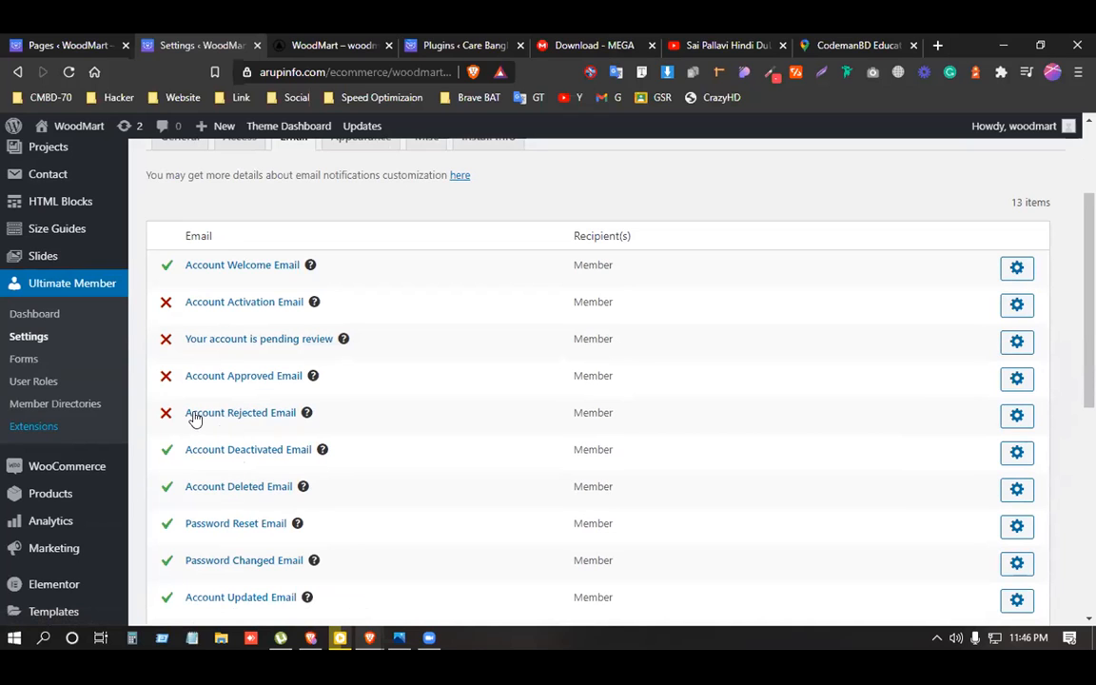
left_click_drag(187, 412, 297, 412)
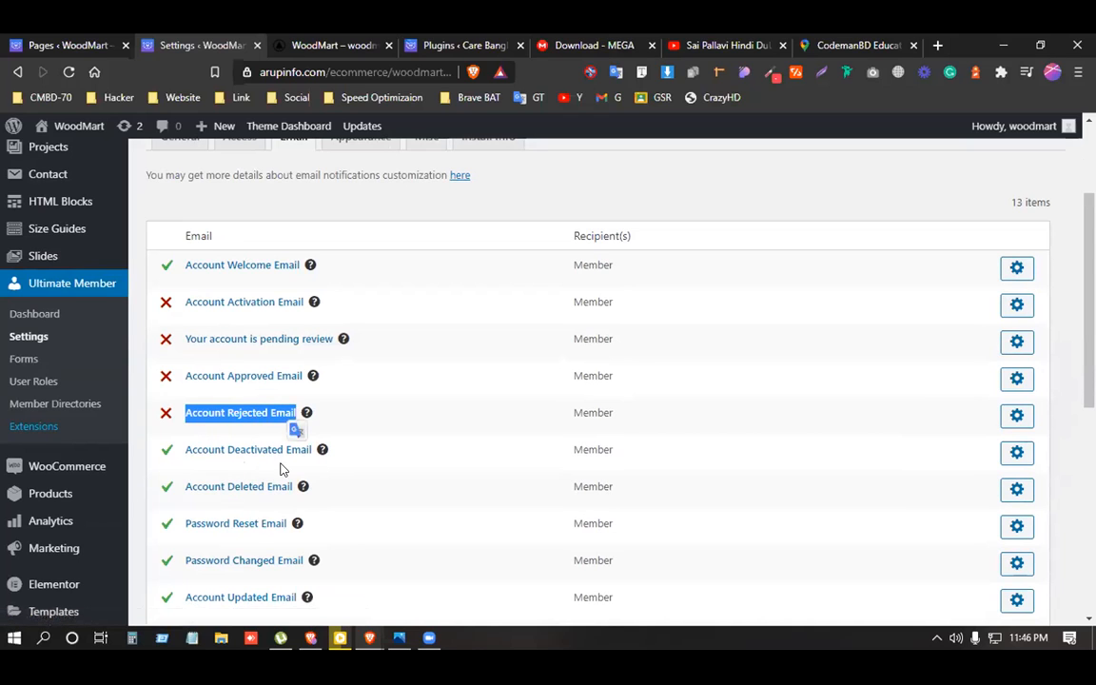
scroll(237, 475, "down", 2)
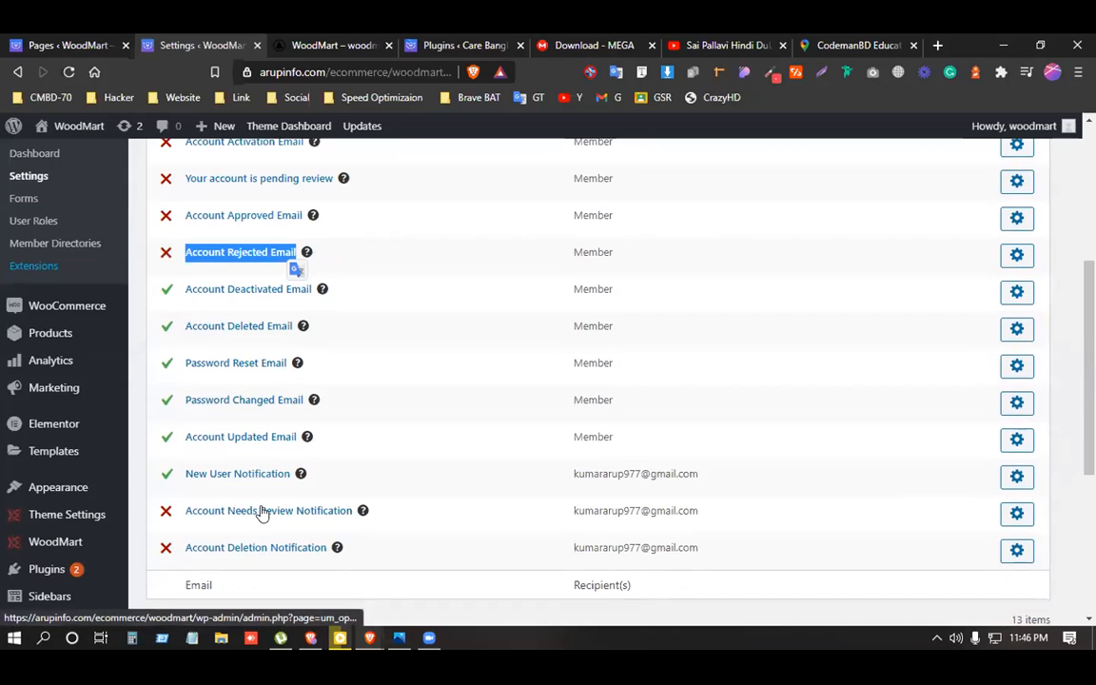
scroll(264, 514, "up", 2)
scroll(264, 514, "up", 1)
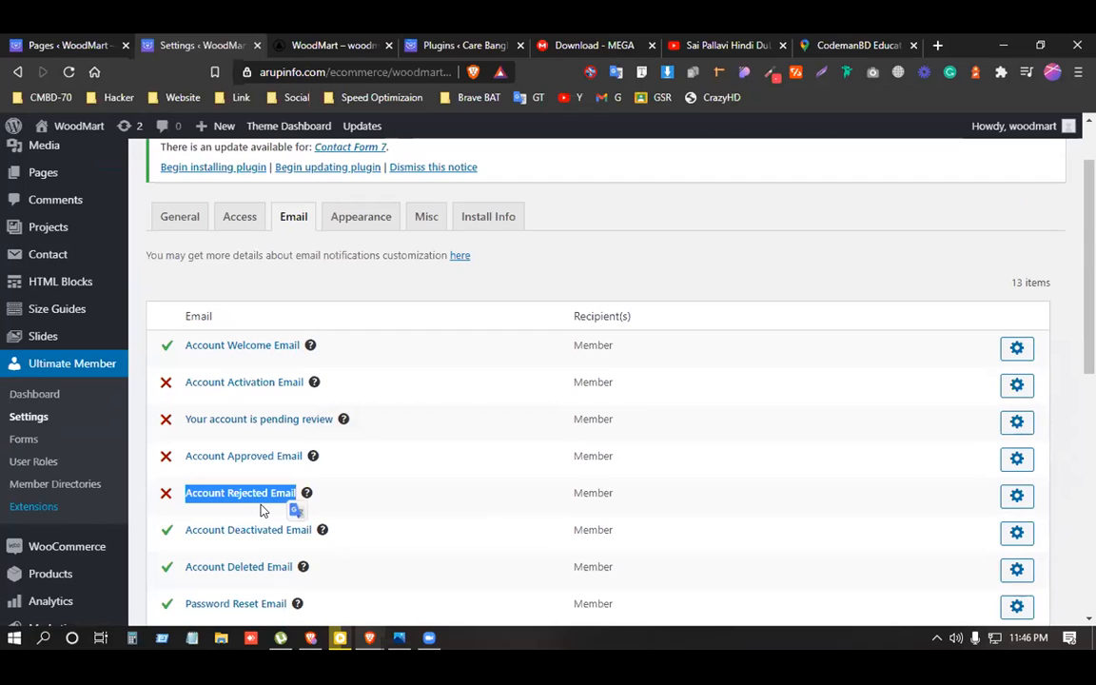
left_click(521, 286)
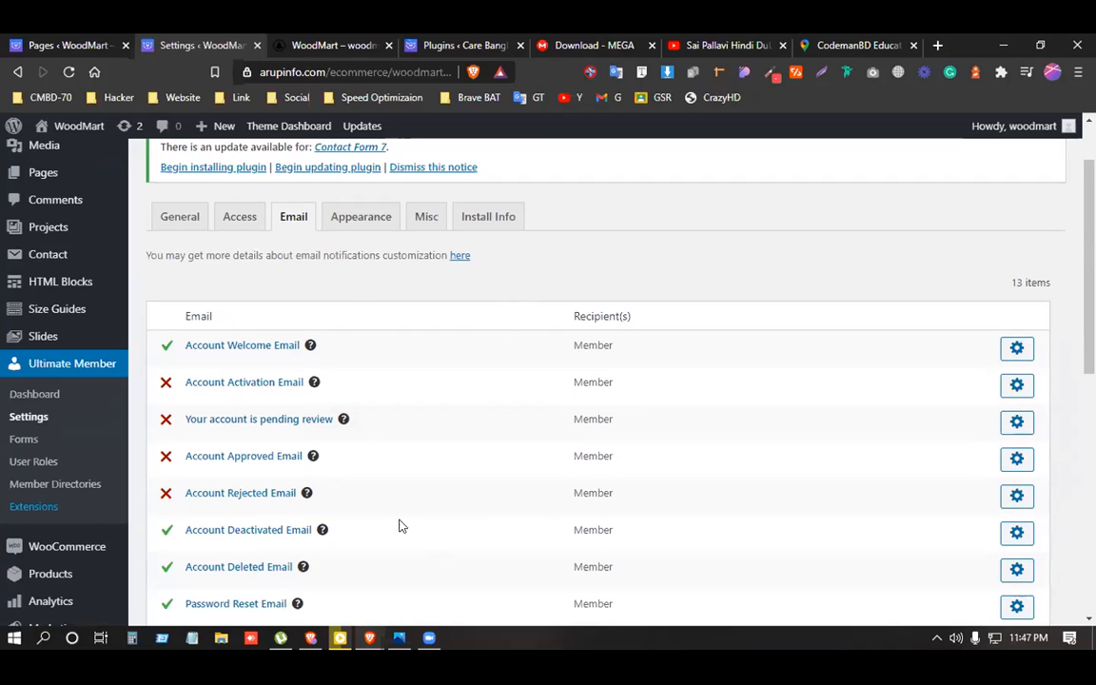
scroll(274, 509, "down", 1)
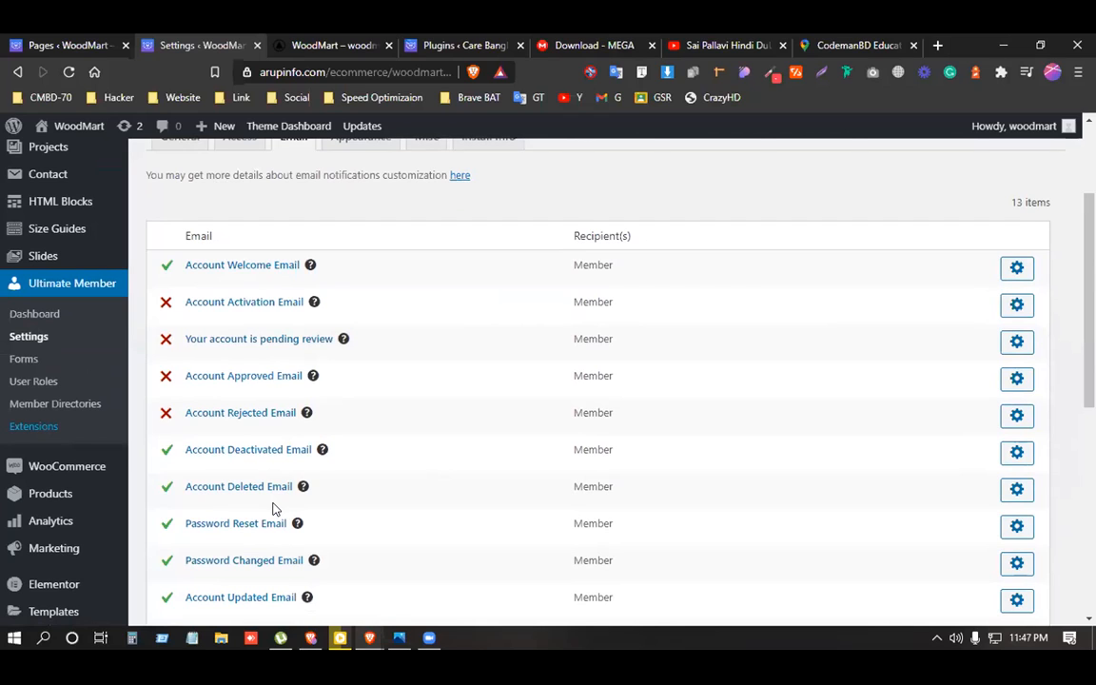
scroll(274, 509, "down", 2)
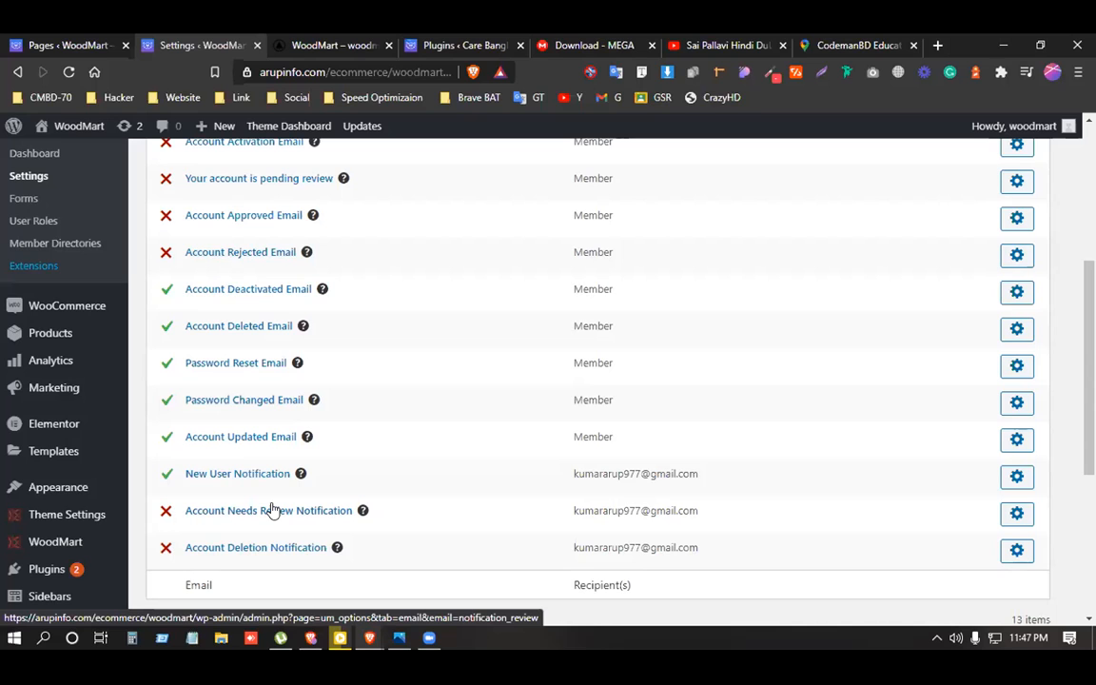
scroll(245, 502, "up", 3)
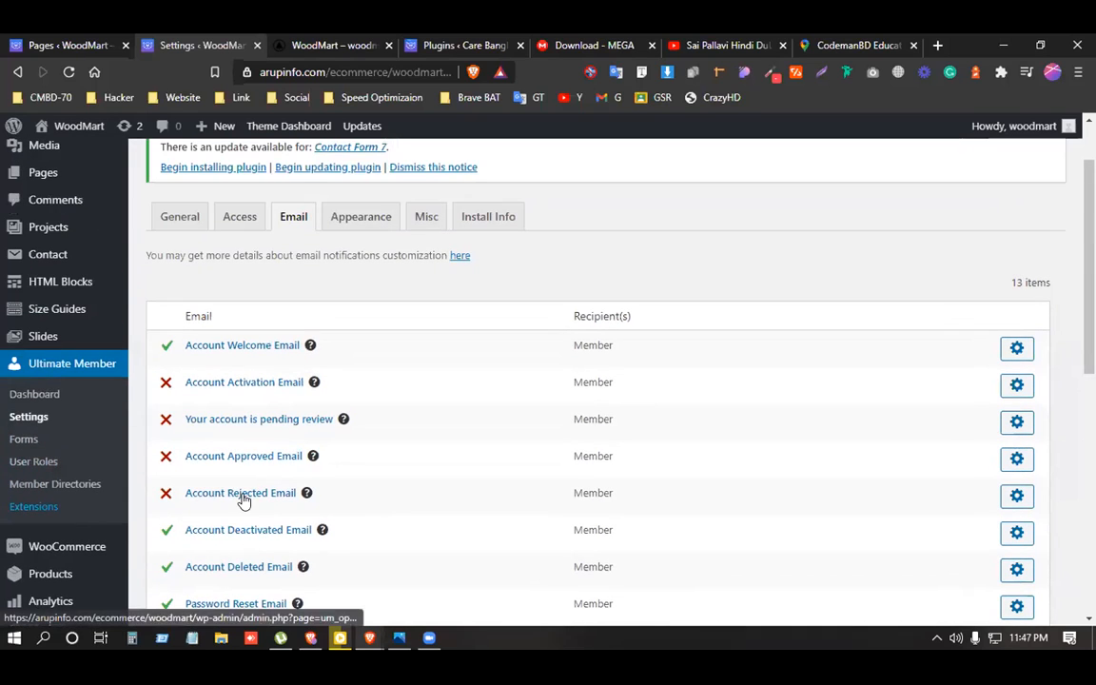
Open the WoodMart front-end site in a new tab and view Ultimate Member's Install Info.
mouse_move(76, 129)
right_click(74, 152)
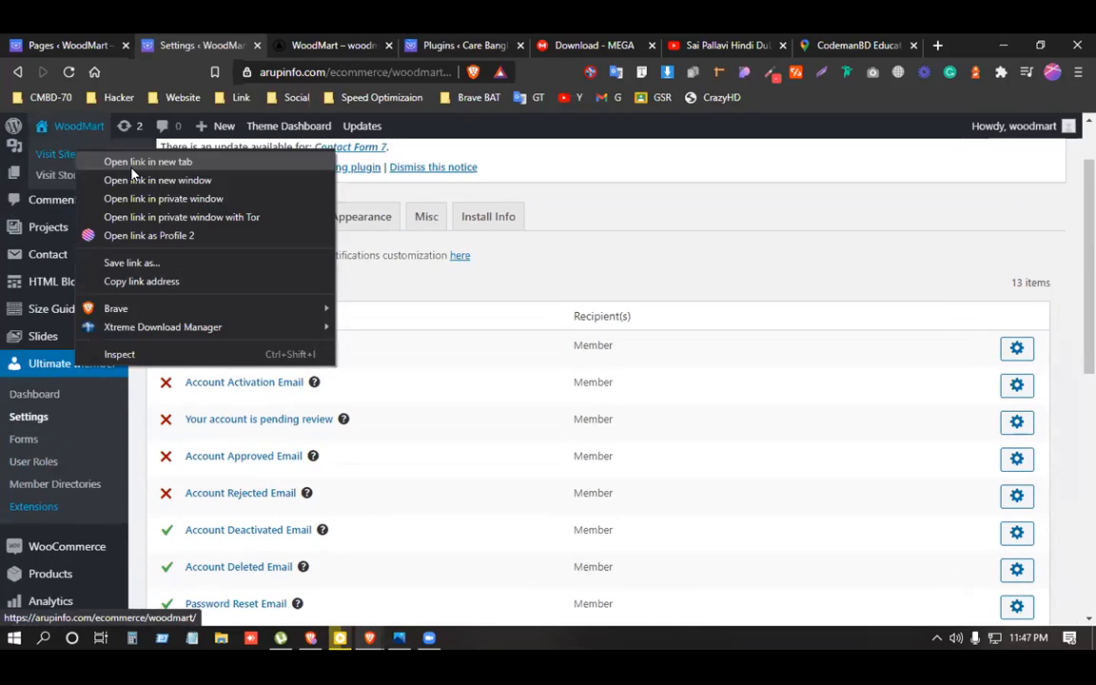
left_click(148, 162)
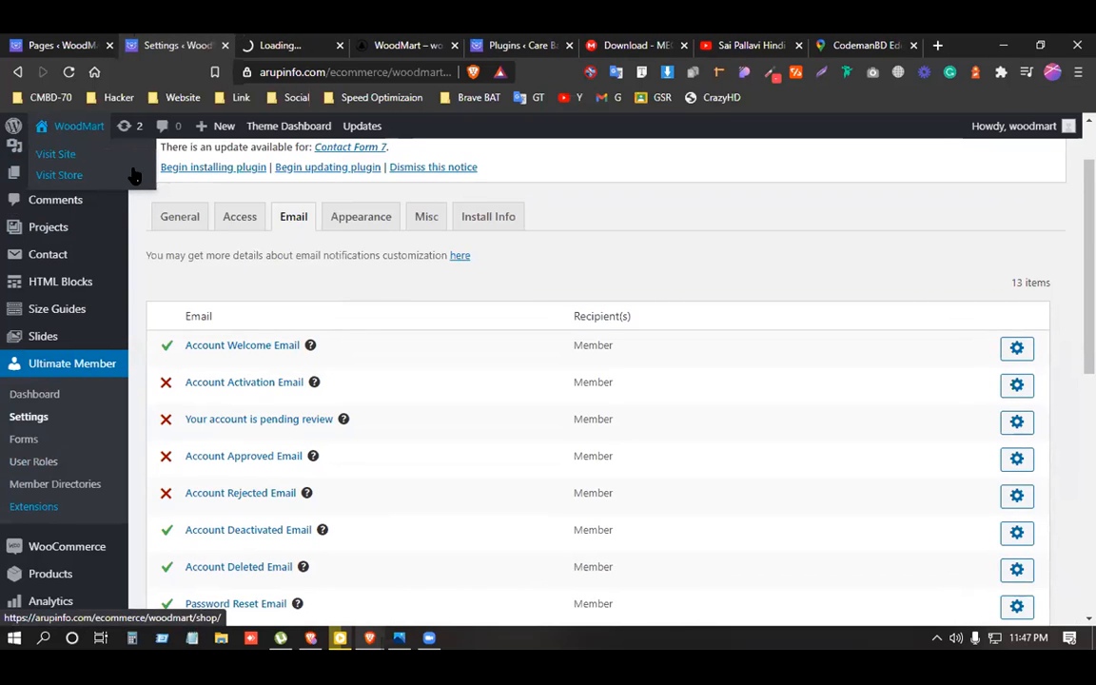
left_click(508, 217)
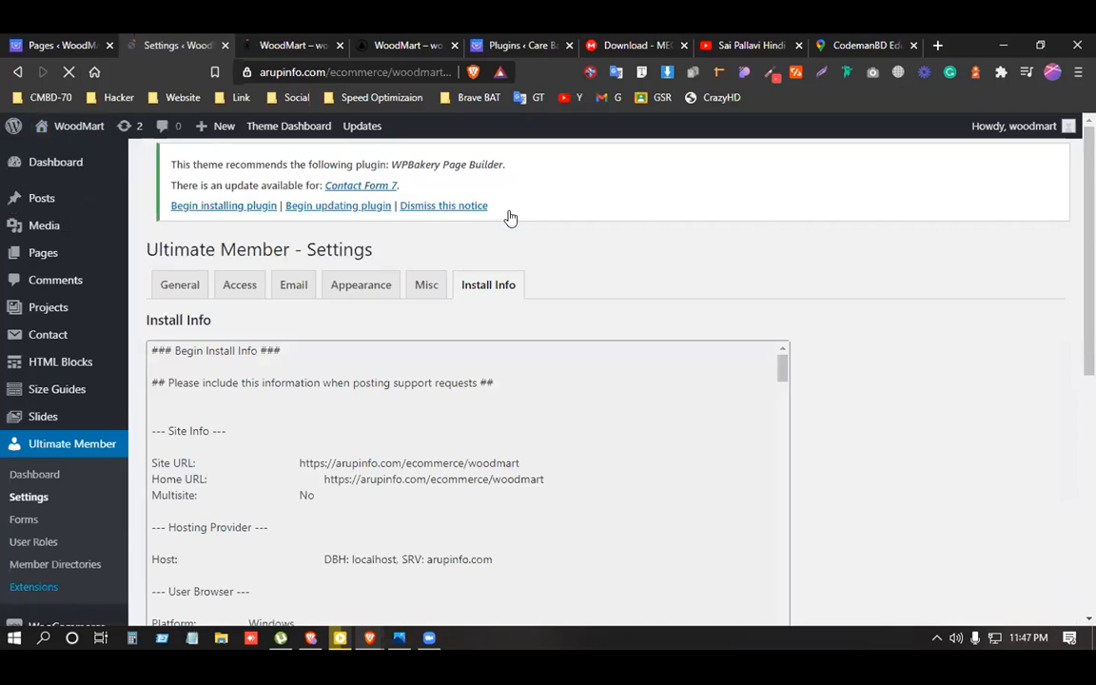
Check the storefront tab to confirm the VIDEO menu item appears.
scroll(446, 305, "down", 1)
scroll(447, 314, "down", 2)
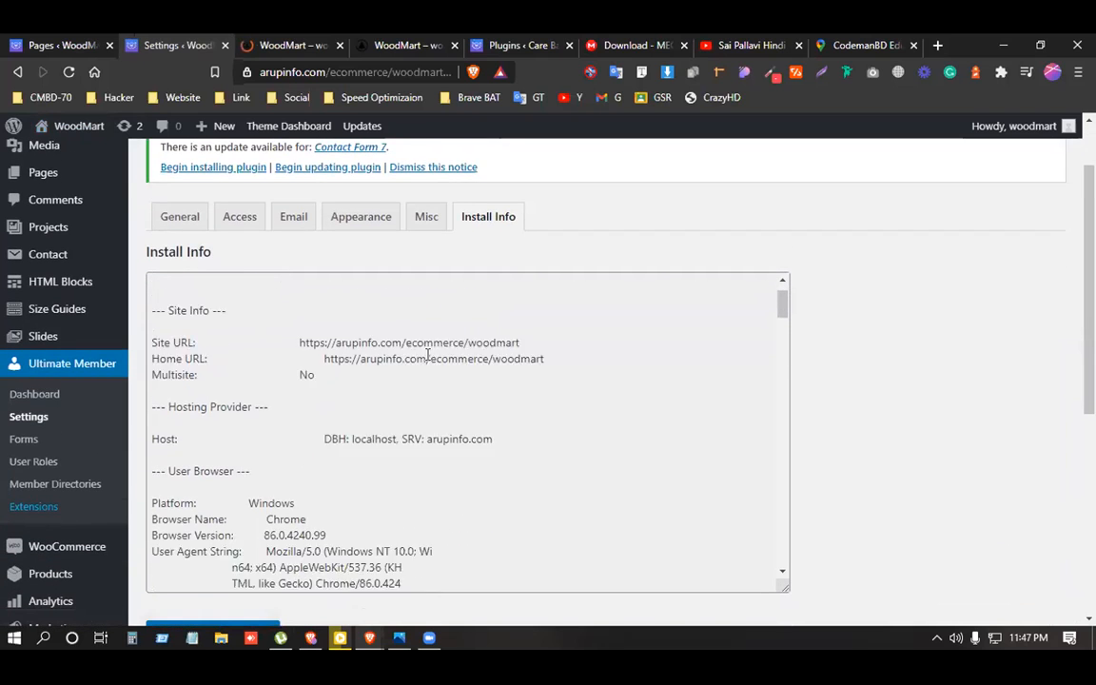
scroll(427, 354, "down", 8)
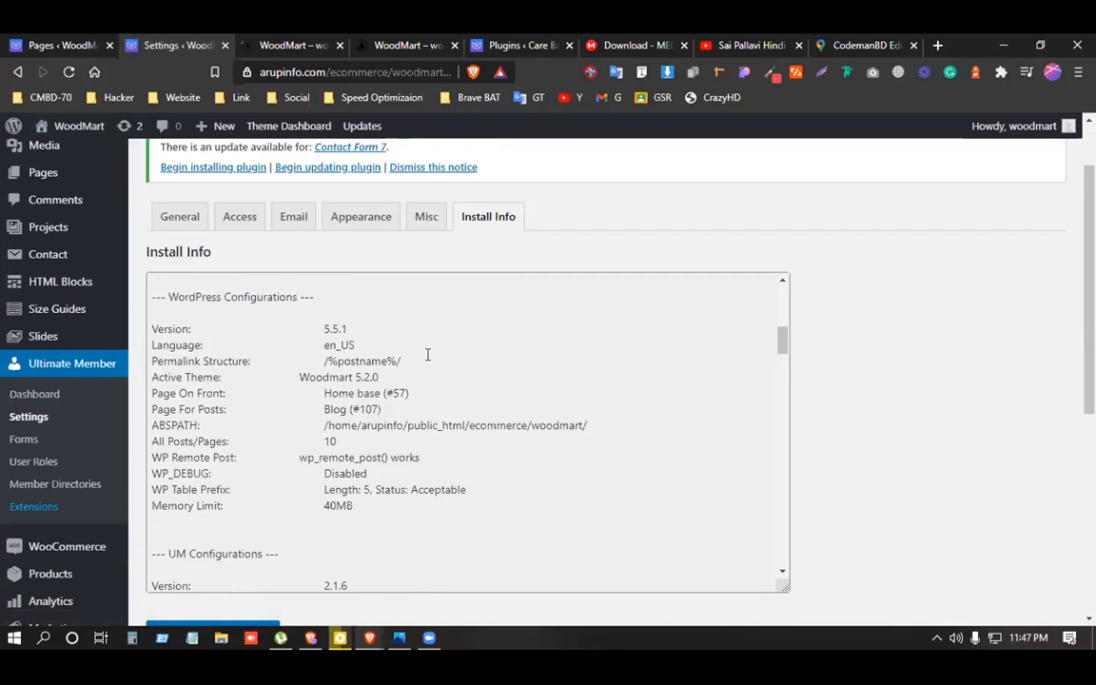
scroll(427, 354, "up", 10)
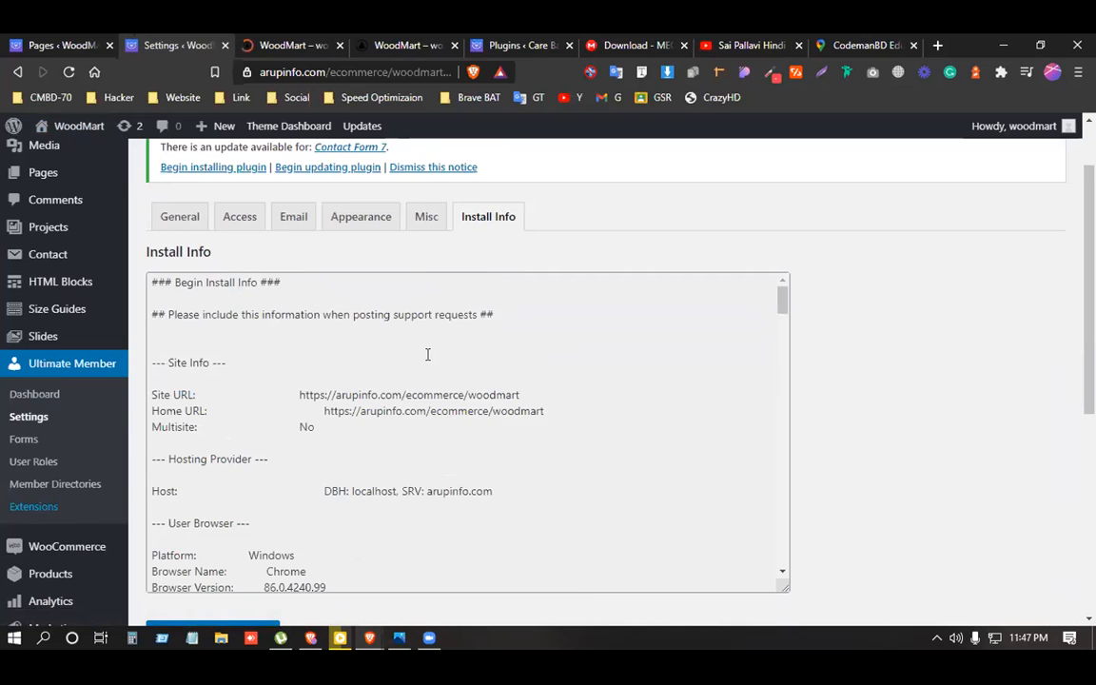
scroll(427, 354, "up", 1)
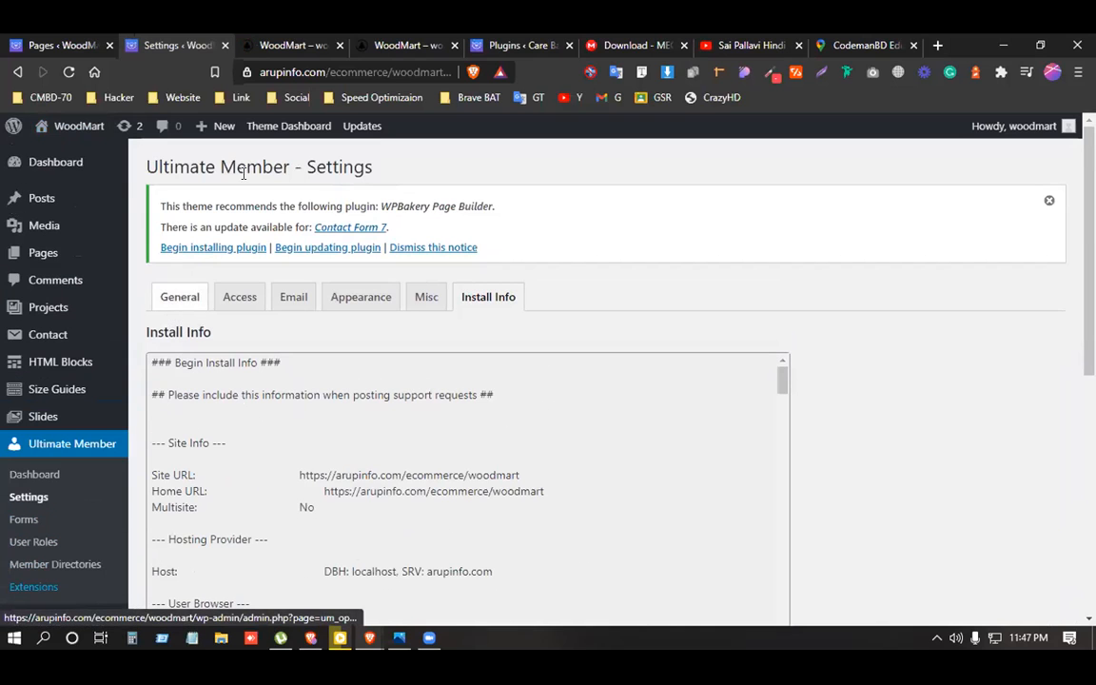
left_click(258, 44)
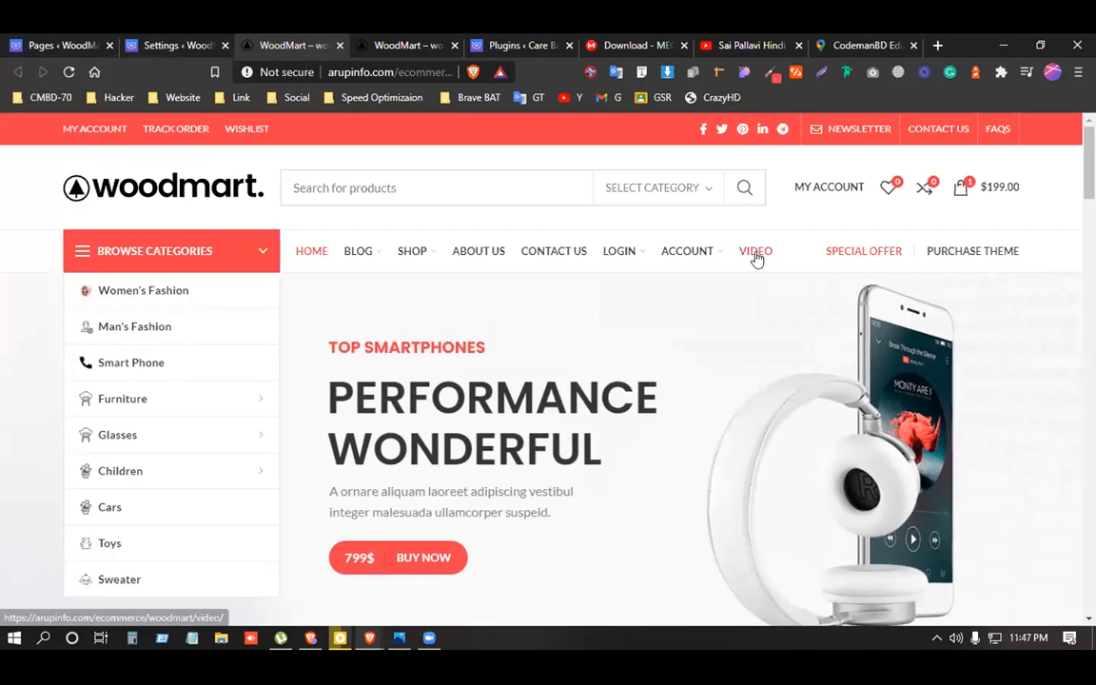
From the Pages tab, open Visit Site in a private browser window.
left_click(26, 42)
right_click(86, 130)
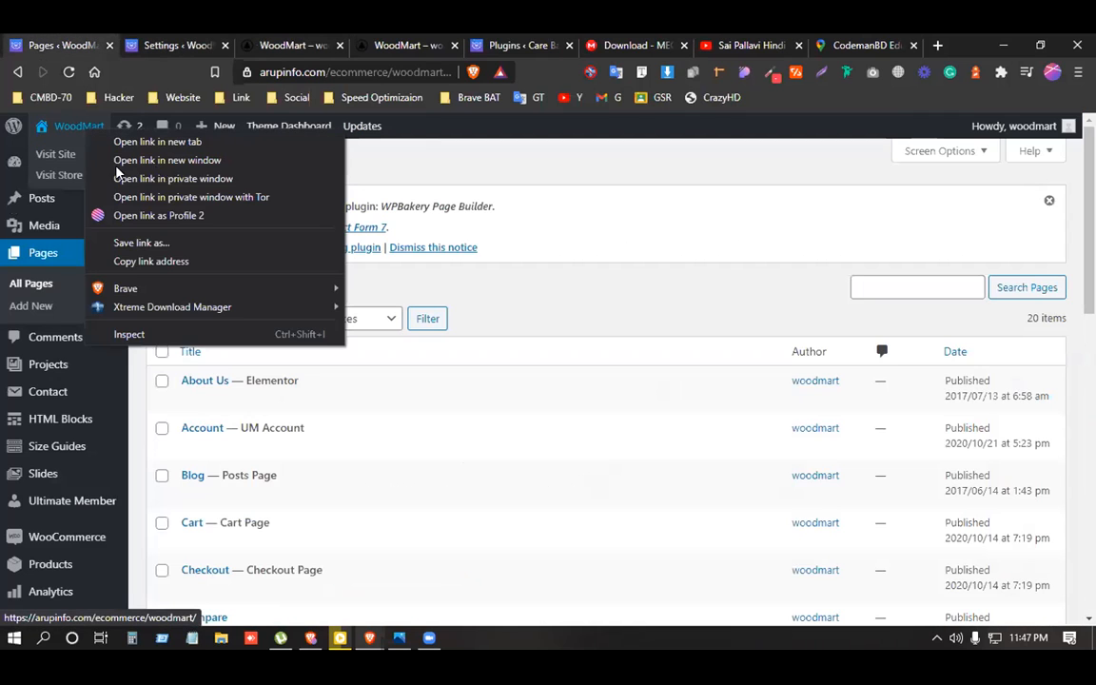
left_click(195, 179)
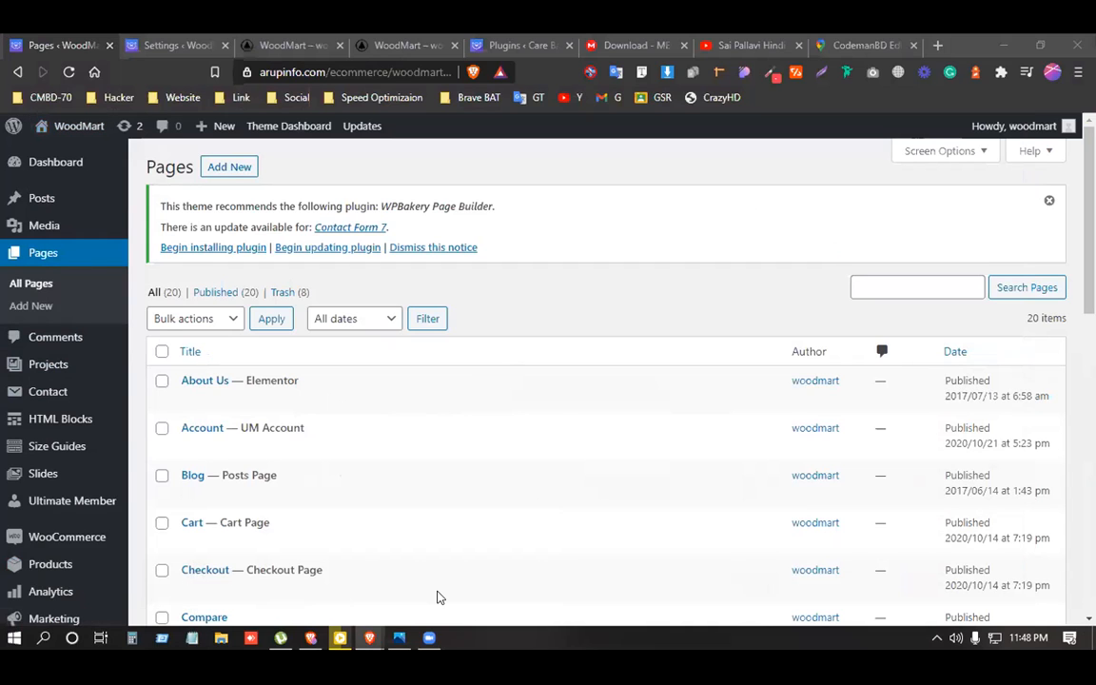
key("alt+Tab")
Reload the storefront home and open its Login page, focusing the username field.
left_click(68, 73)
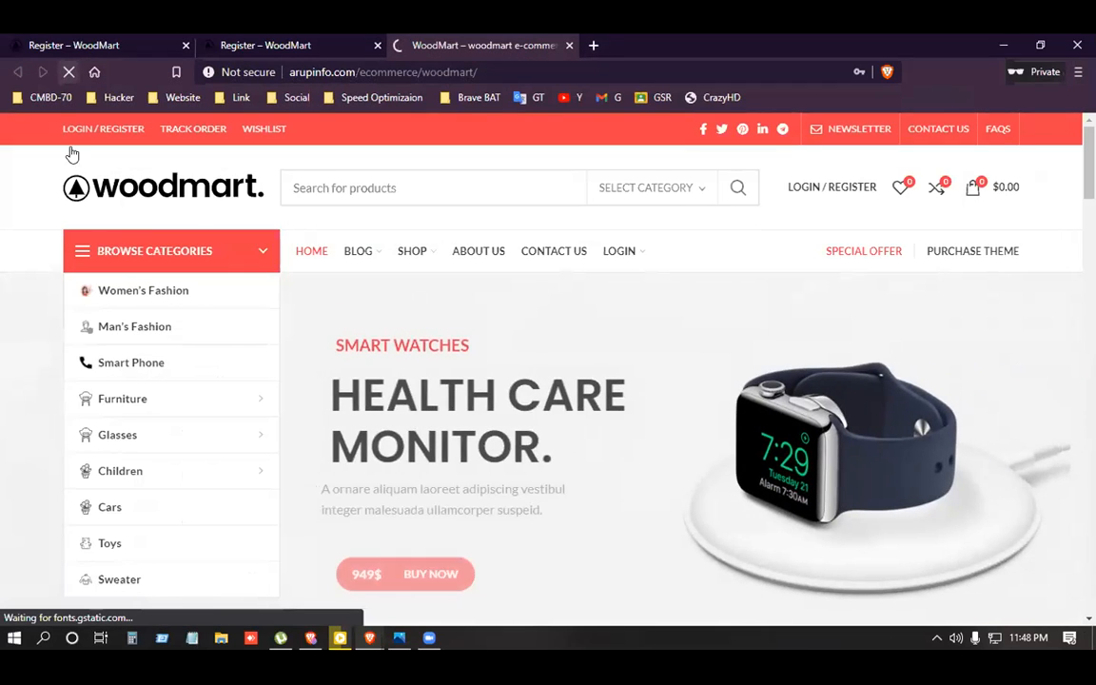
mouse_move(619, 260)
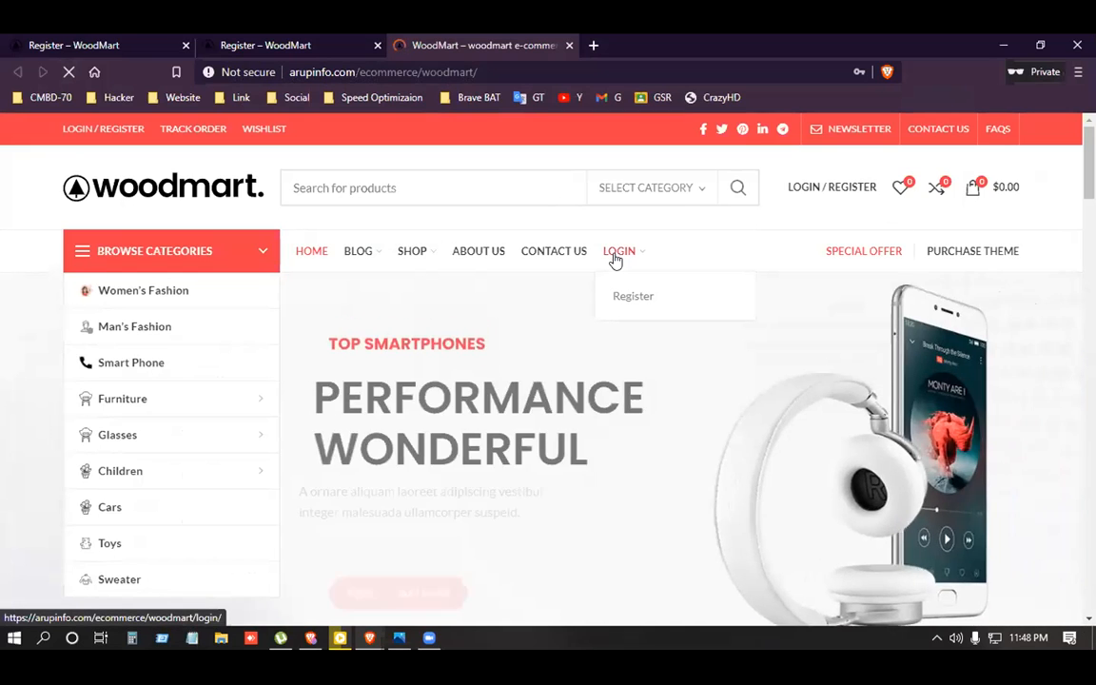
left_click(615, 255)
scroll(499, 348, "down", 1)
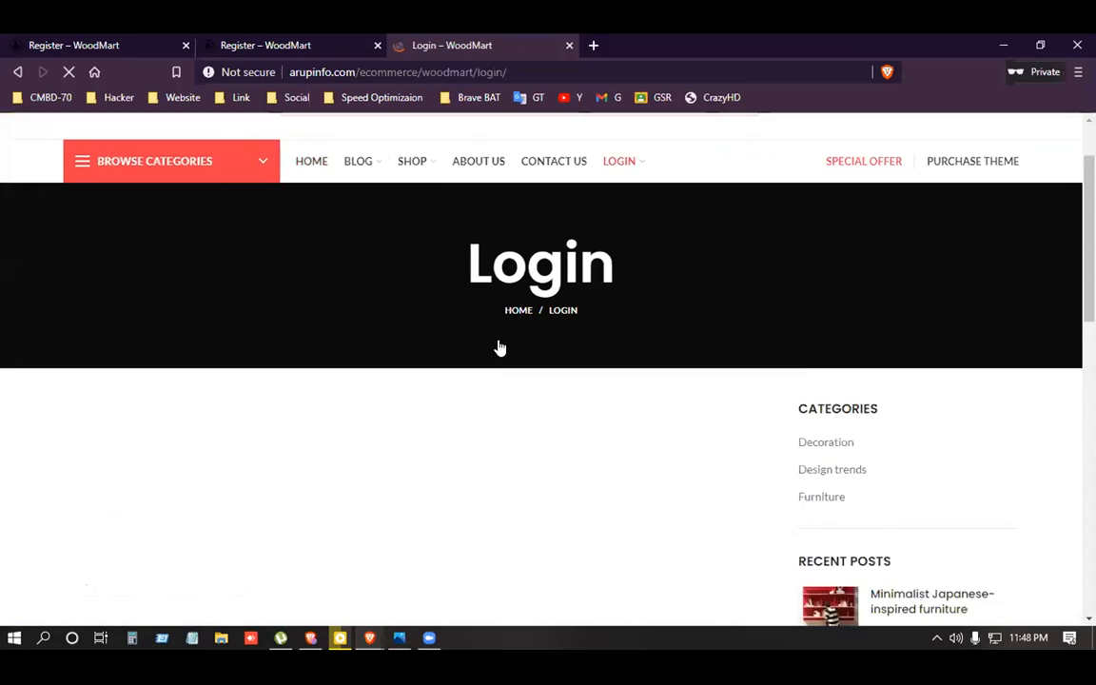
scroll(227, 470, "down", 3)
scroll(247, 428, "up", 2)
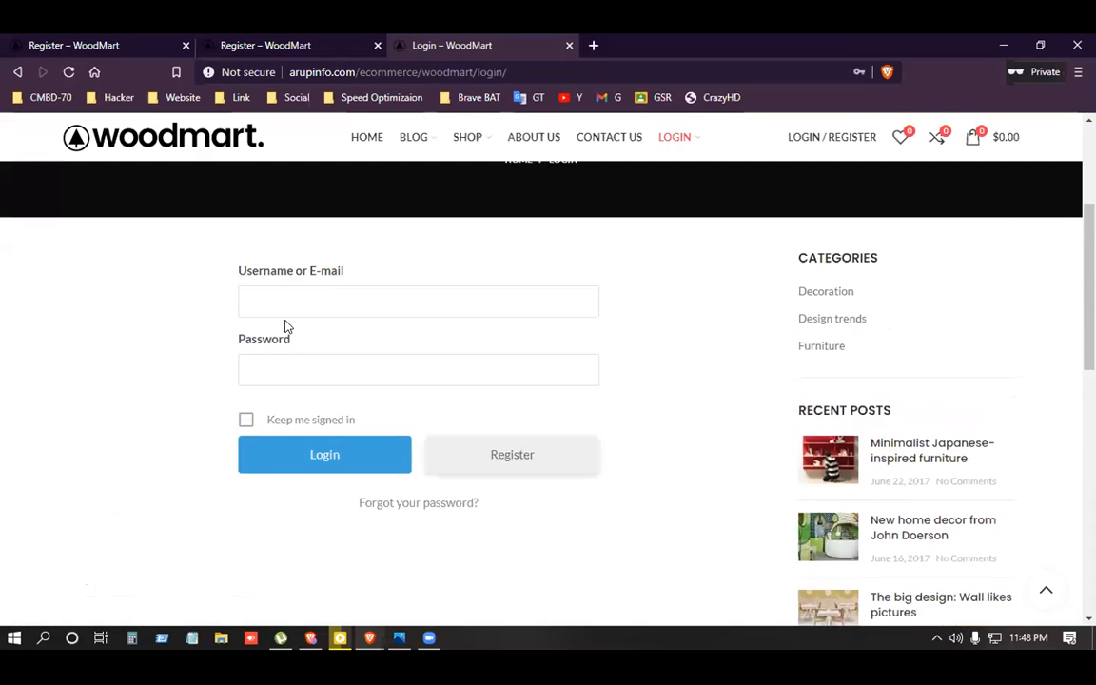
left_click(283, 304)
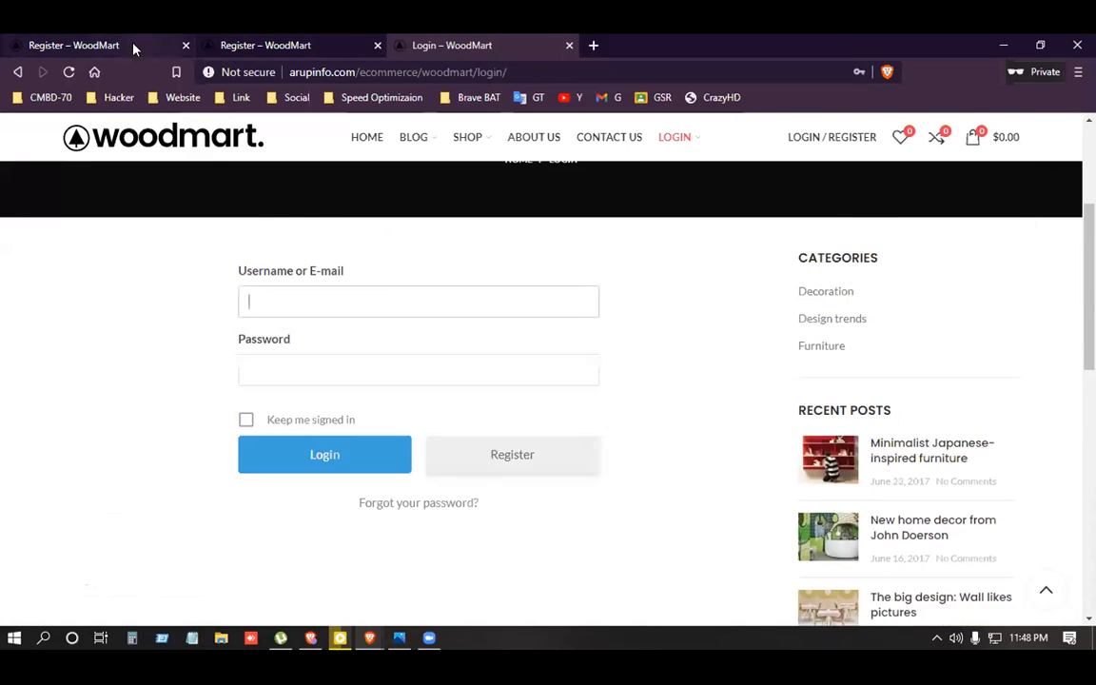
Inspect the Register page form, then return to the site's Login page via LOGIN.
left_click(133, 48)
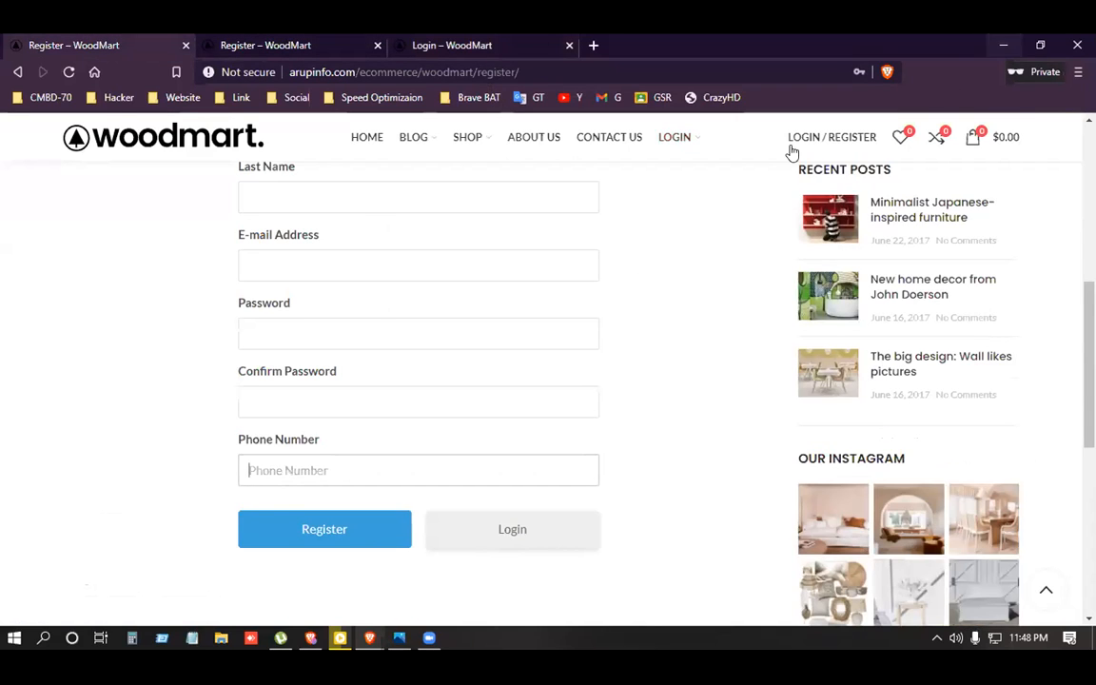
scroll(569, 367, "up", 3)
left_click(374, 304)
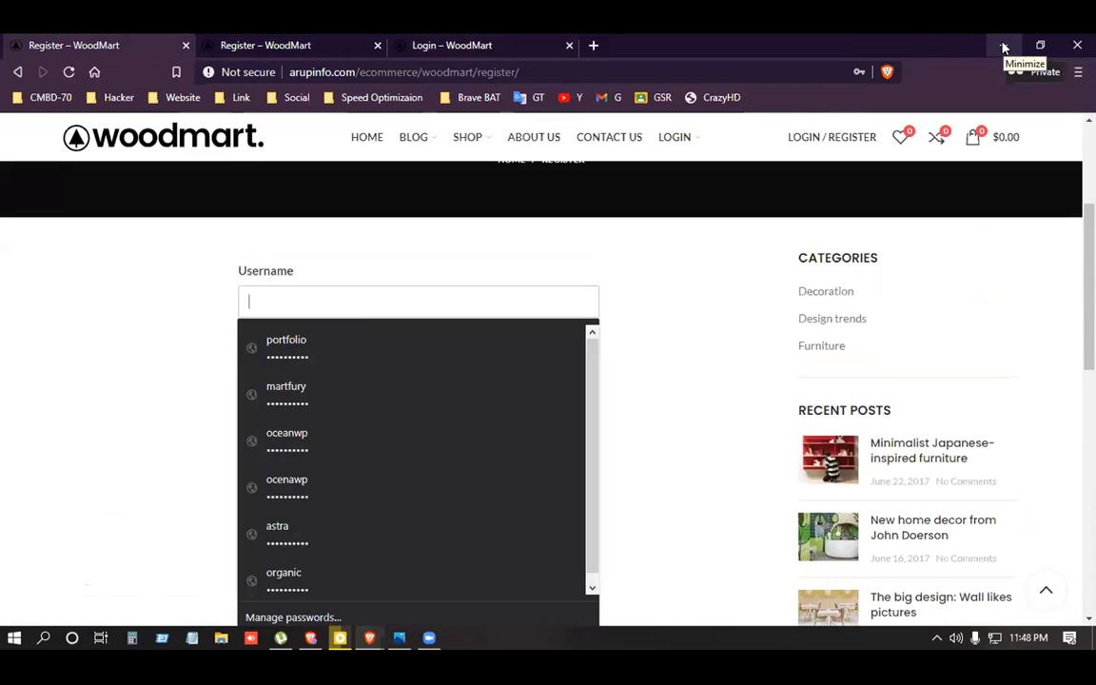
left_click(730, 304)
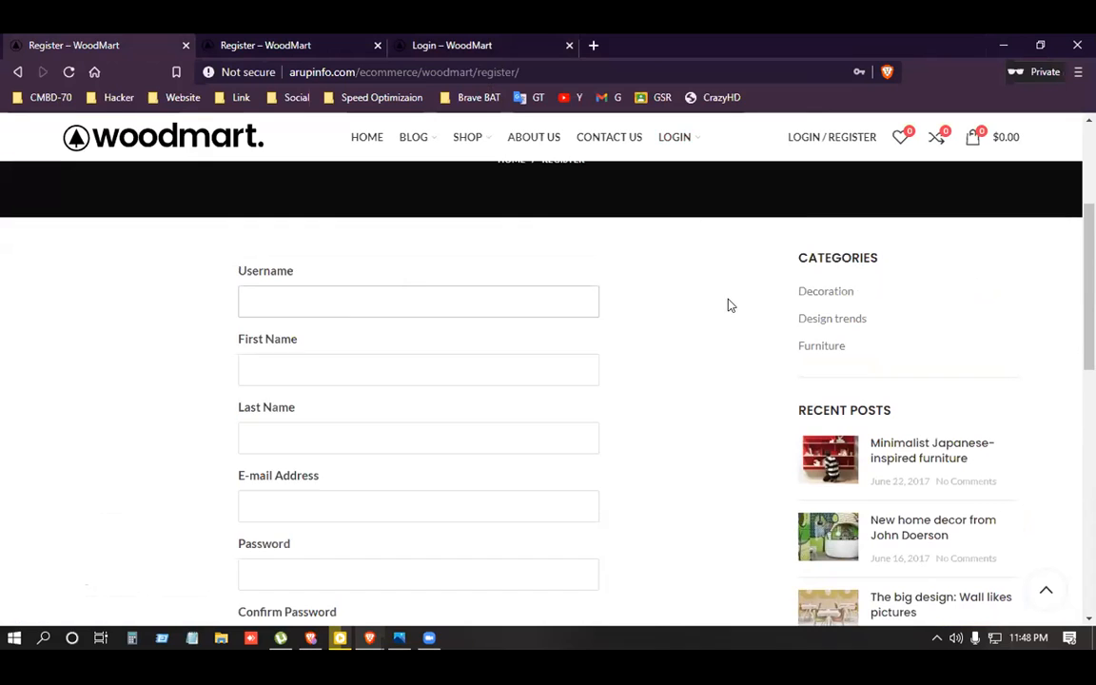
scroll(730, 305, "up", 3)
scroll(562, 356, "down", 4)
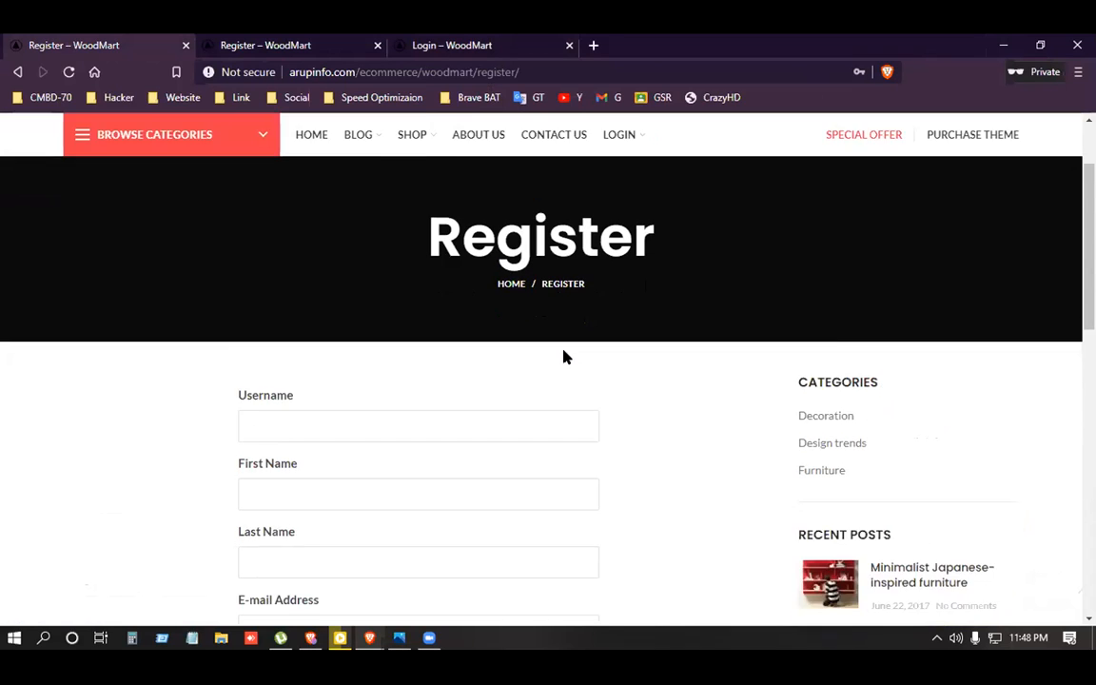
scroll(565, 350, "up", 4)
left_click(603, 178)
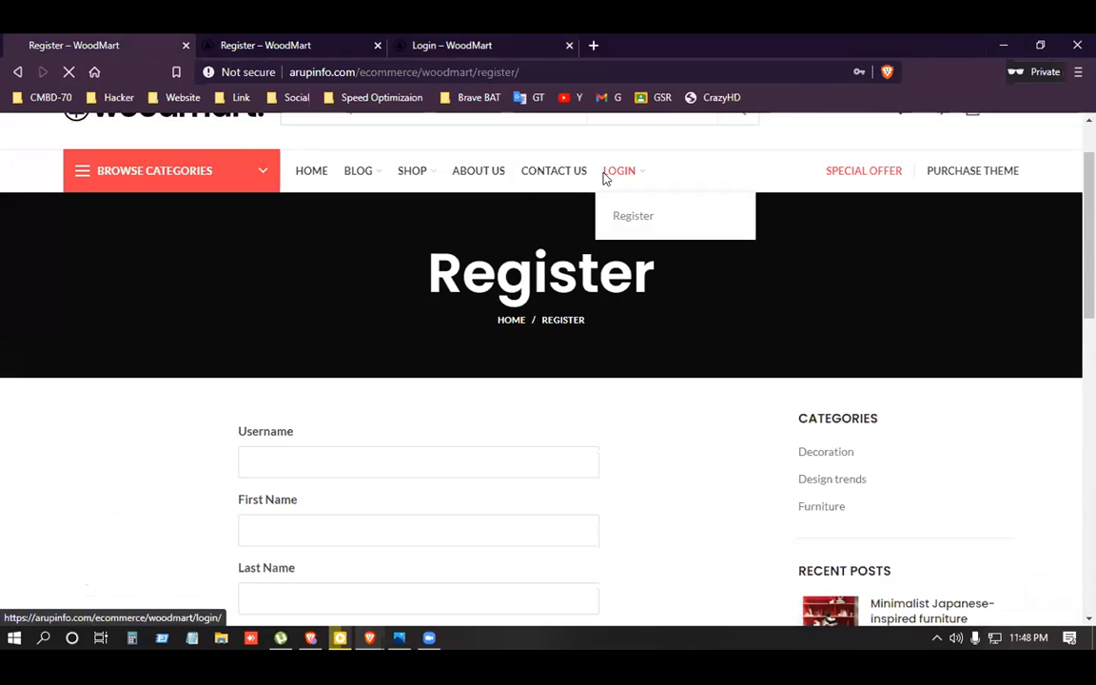
scroll(603, 179, "up", 1)
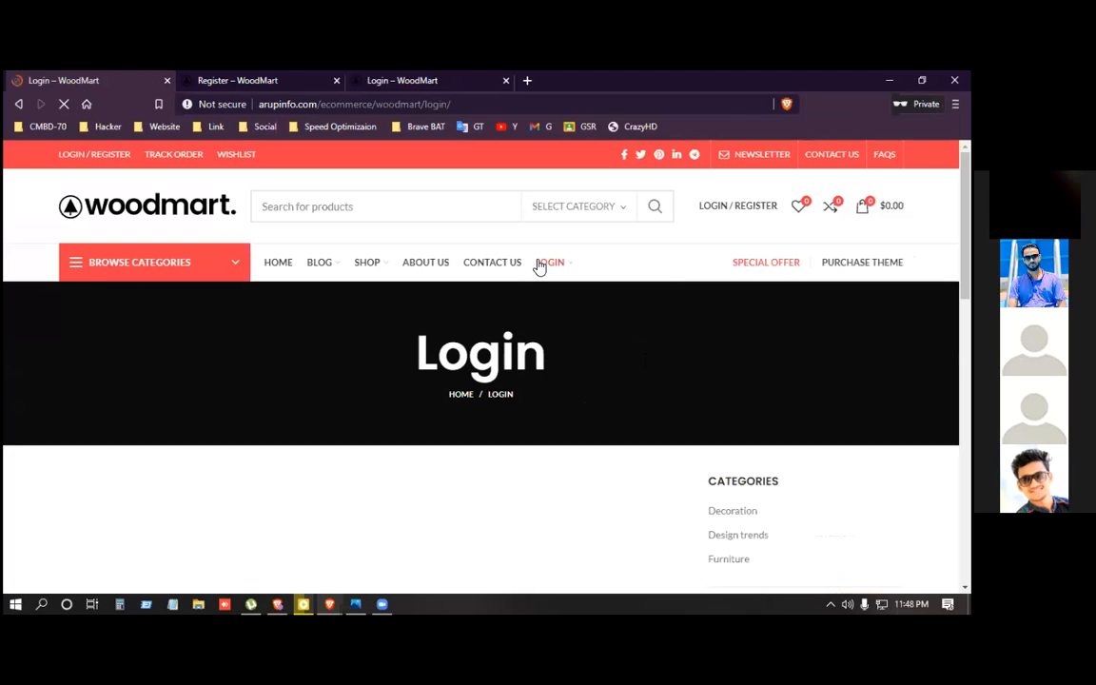
Log in with the account's username and password, reaching the User profile page with Video.
scroll(535, 267, "down", 4)
scroll(535, 272, "up", 3)
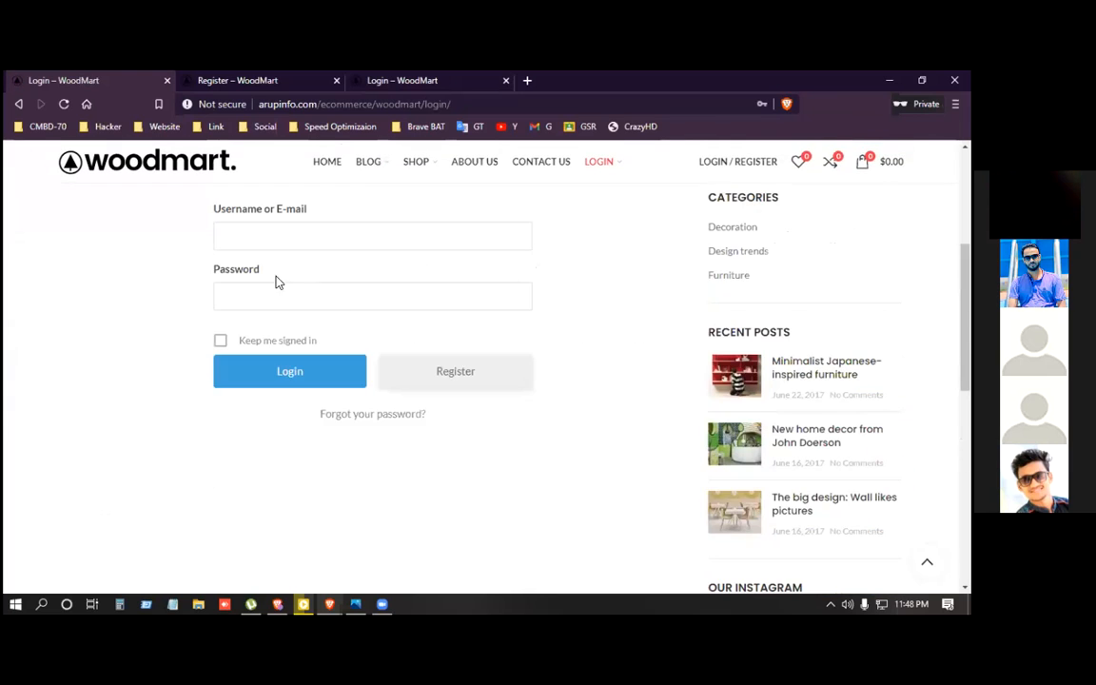
left_click(272, 239)
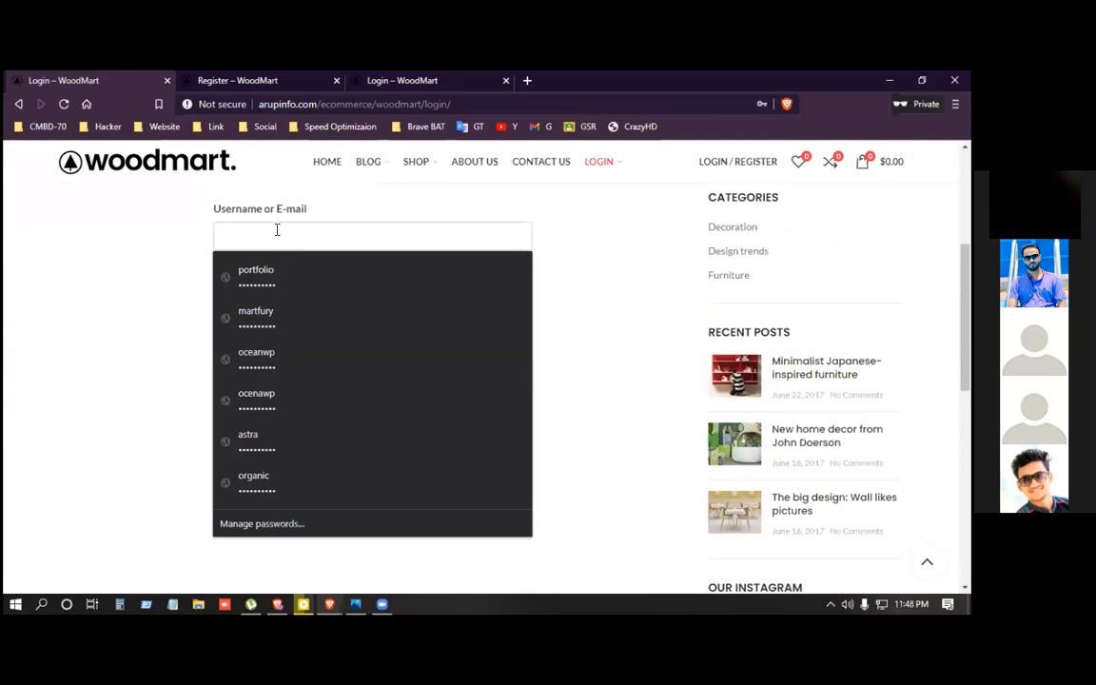
left_click(265, 290)
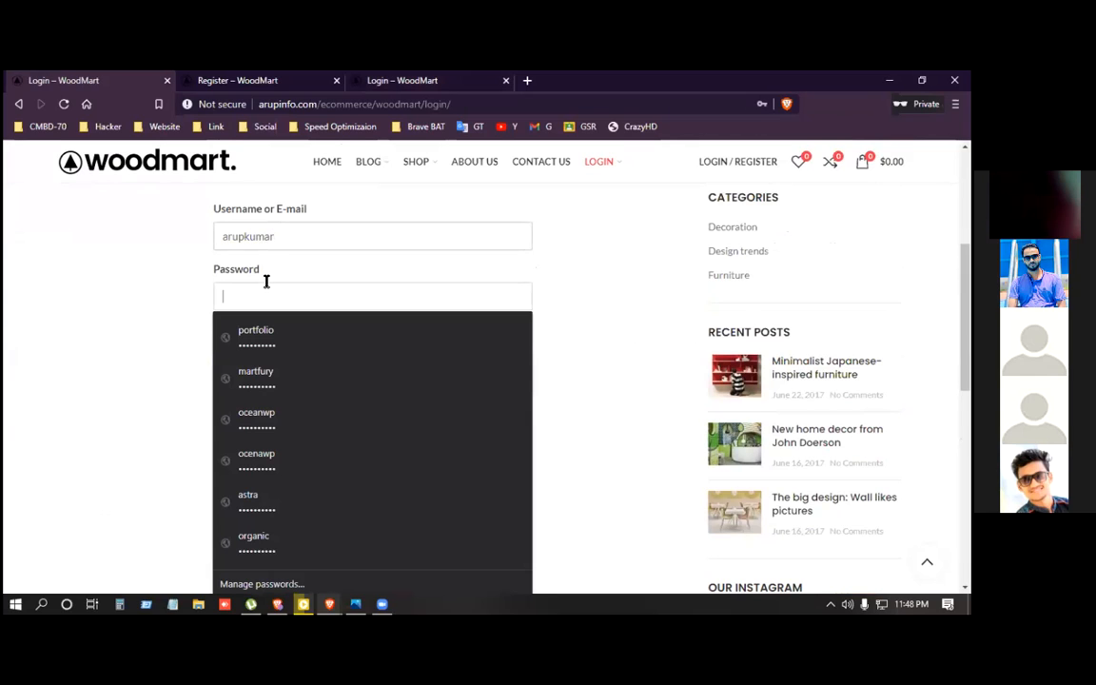
type("******")
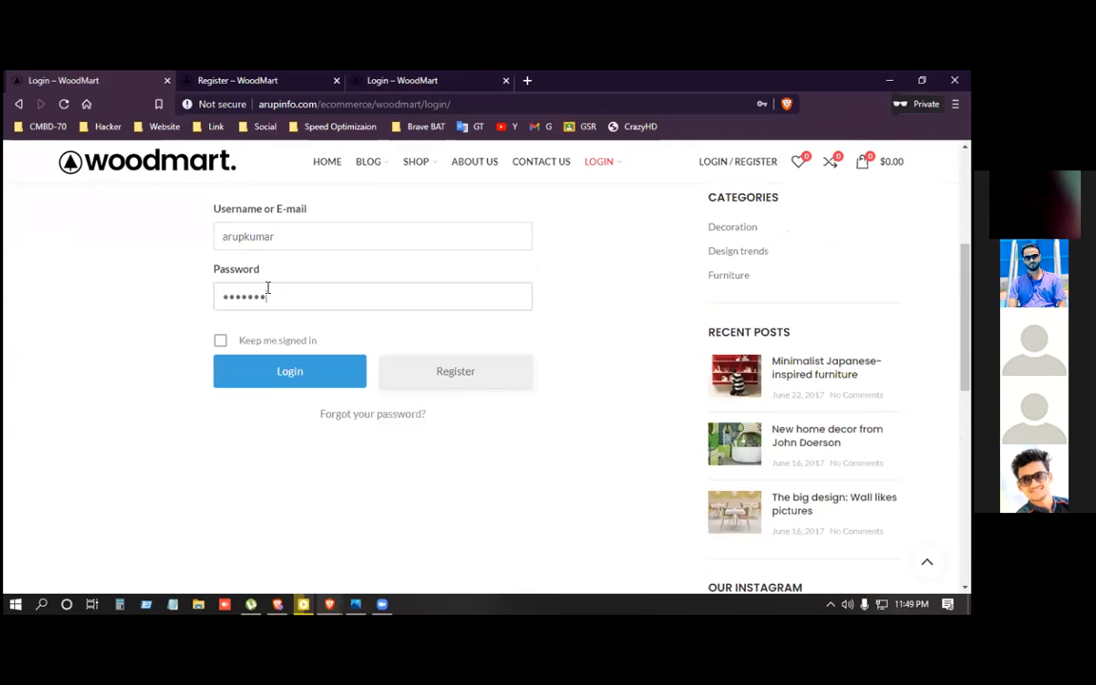
left_click(313, 380)
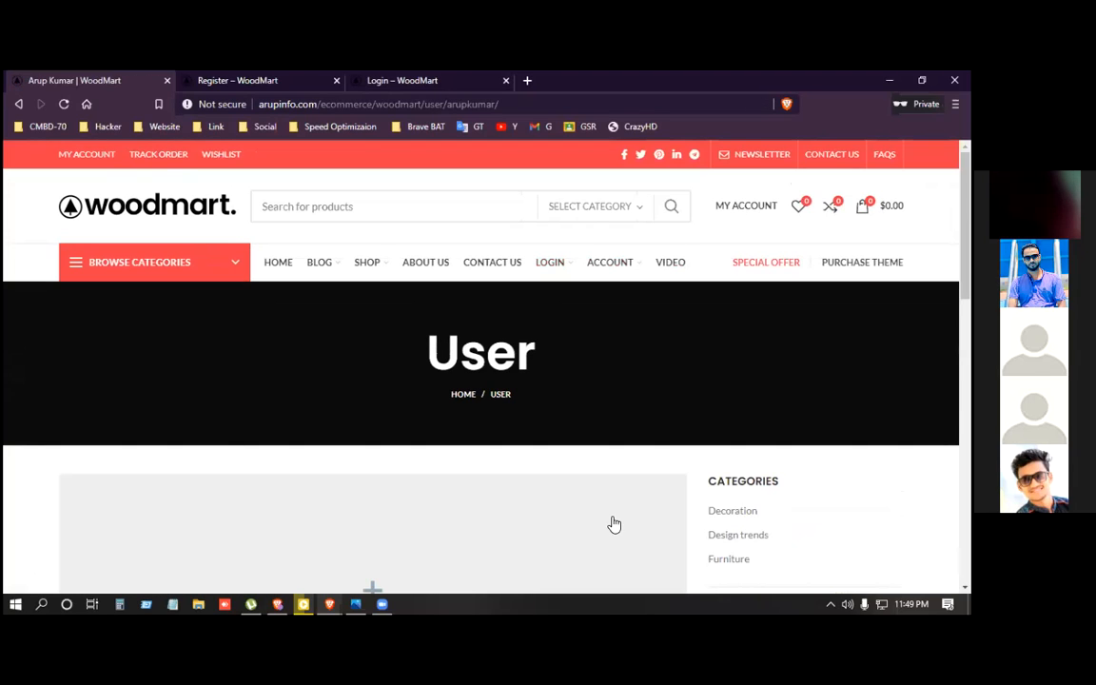
left_click(704, 265)
Reload the WordPress admin Pages list and scroll down to the Video page.
key("alt+Tab")
scroll(217, 359, "down", 6)
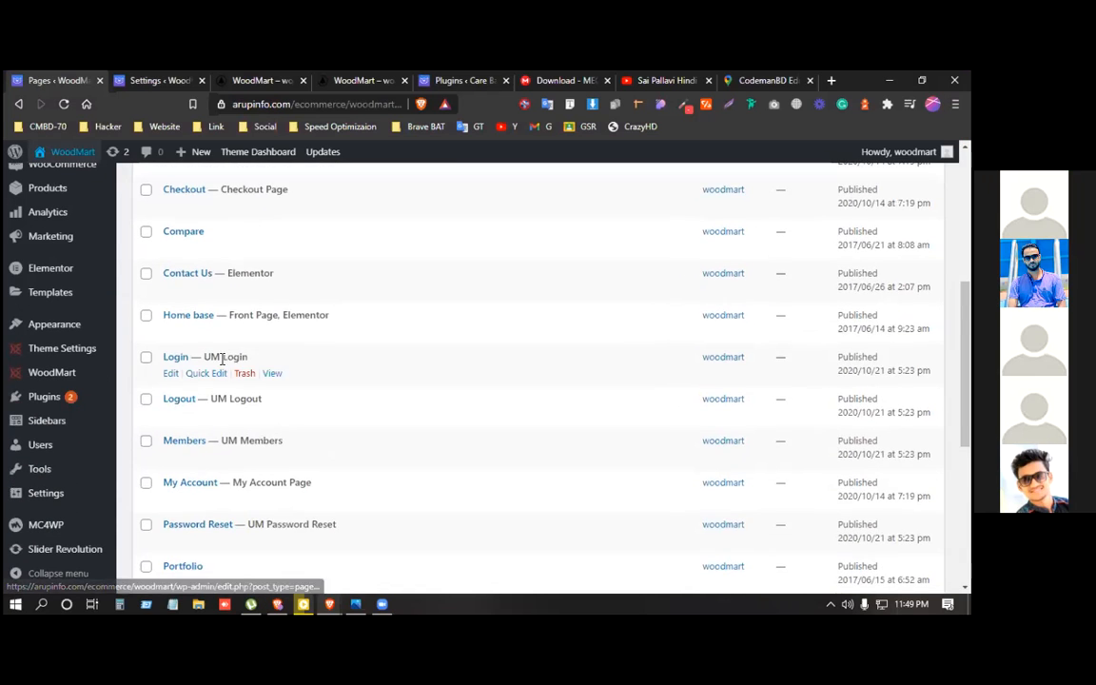
scroll(219, 362, "up", 5)
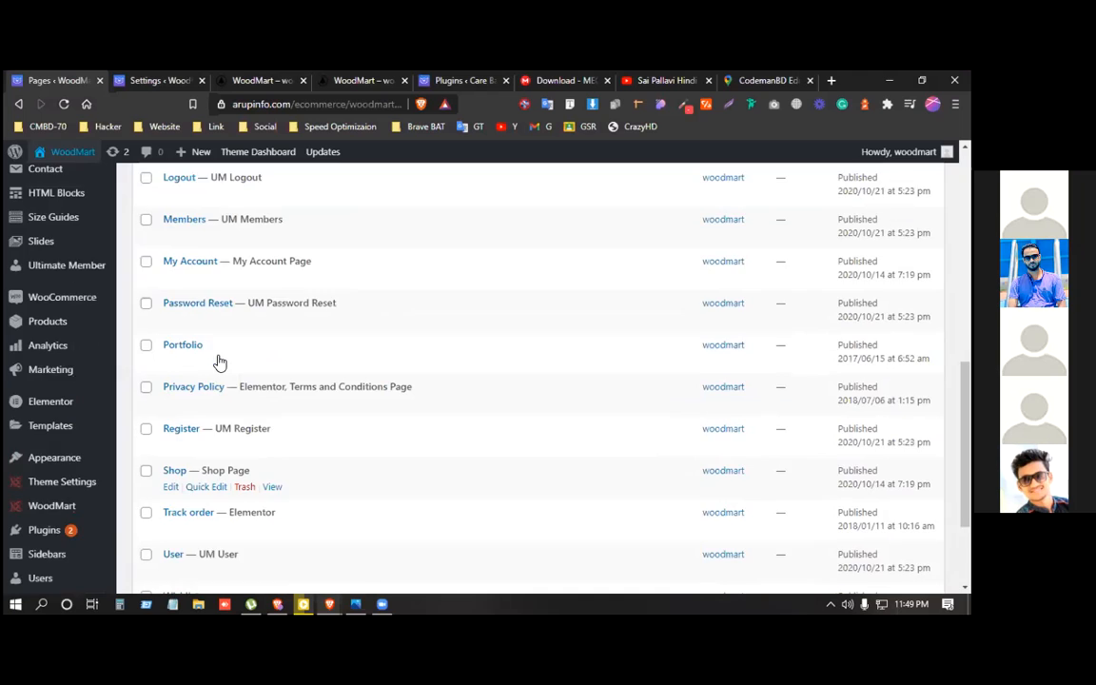
scroll(213, 452, "up", 3)
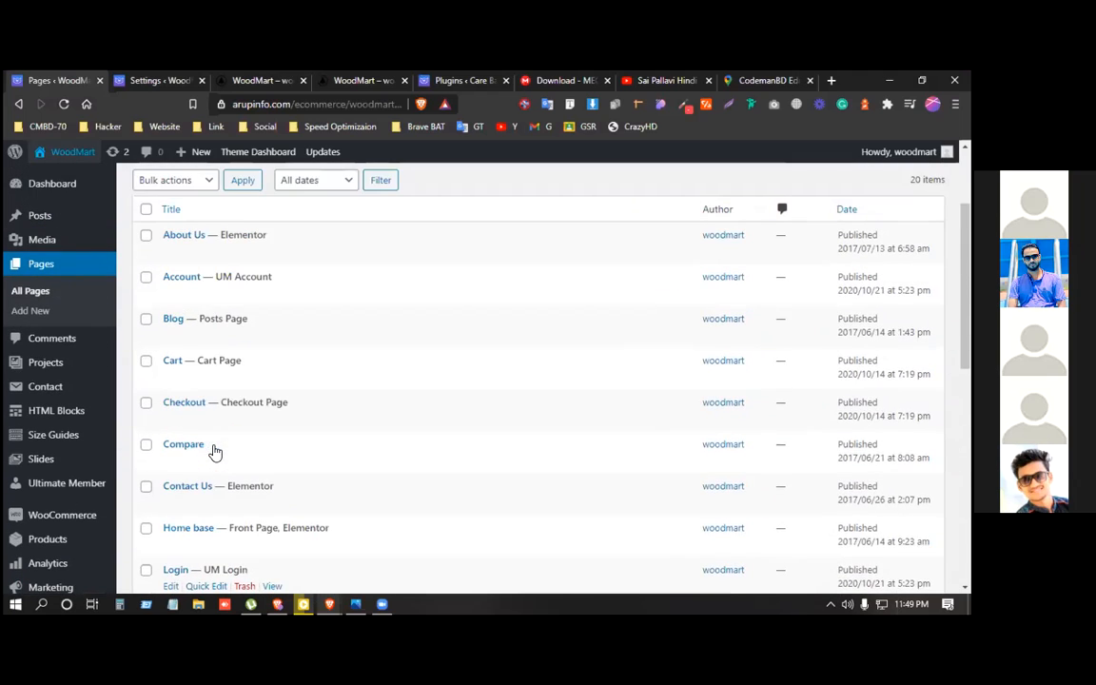
left_click(65, 104)
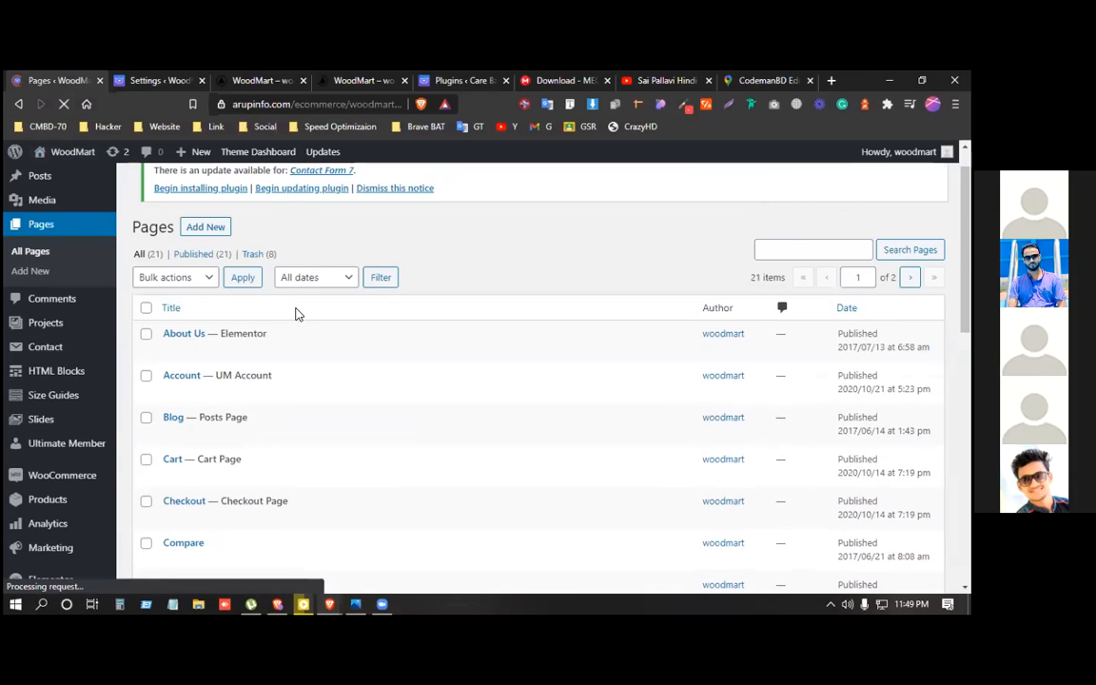
scroll(284, 353, "down", 3)
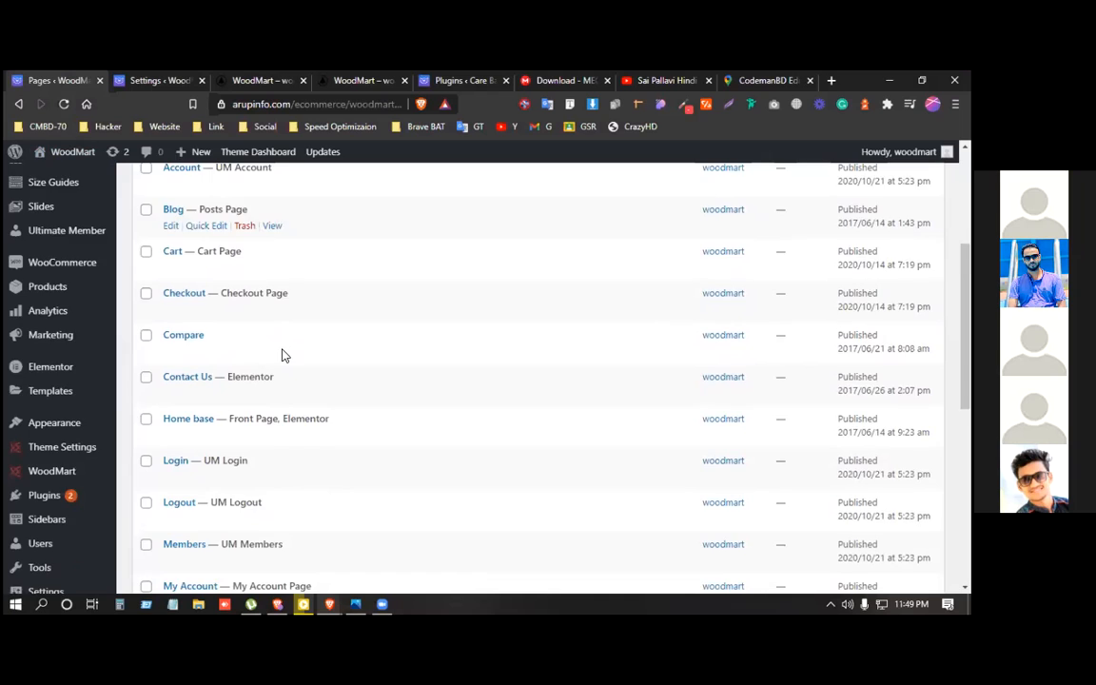
scroll(281, 355, "down", 5)
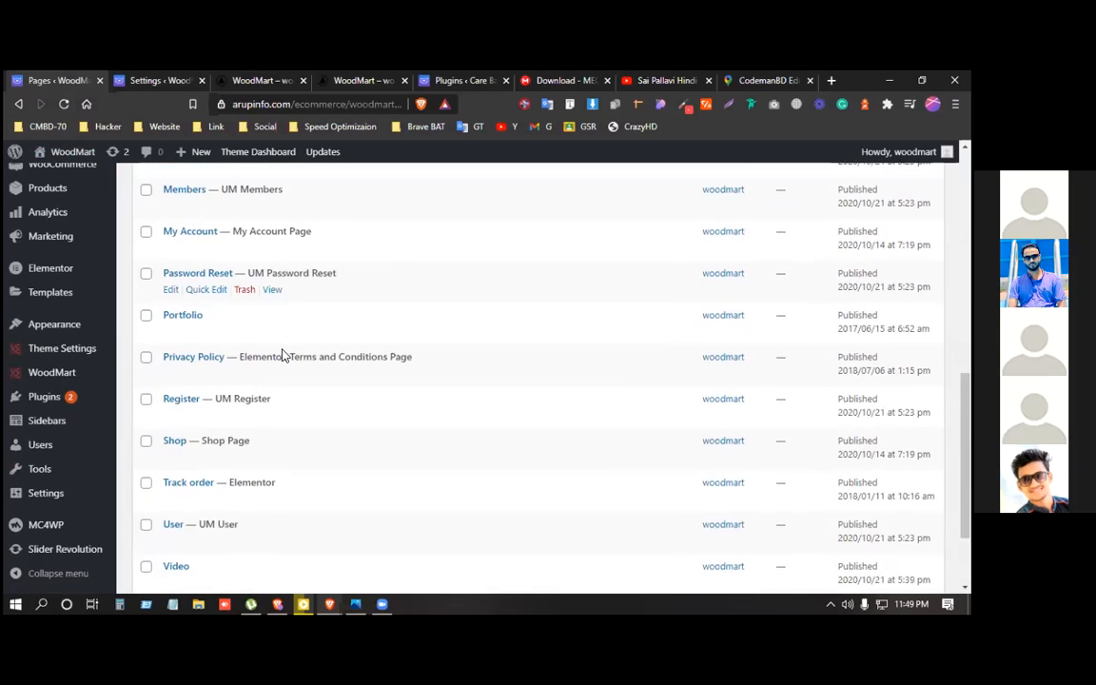
scroll(281, 357, "down", 1)
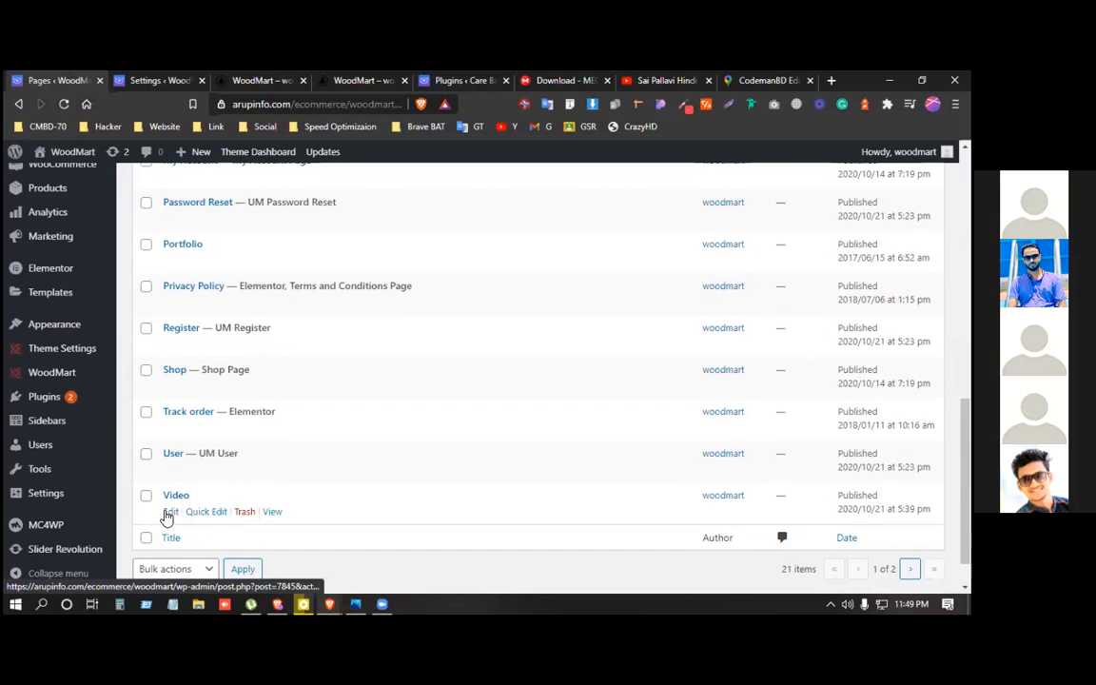
Copy the Video page's Edit link address and open a new private window.
right_click(167, 514)
left_click(218, 425)
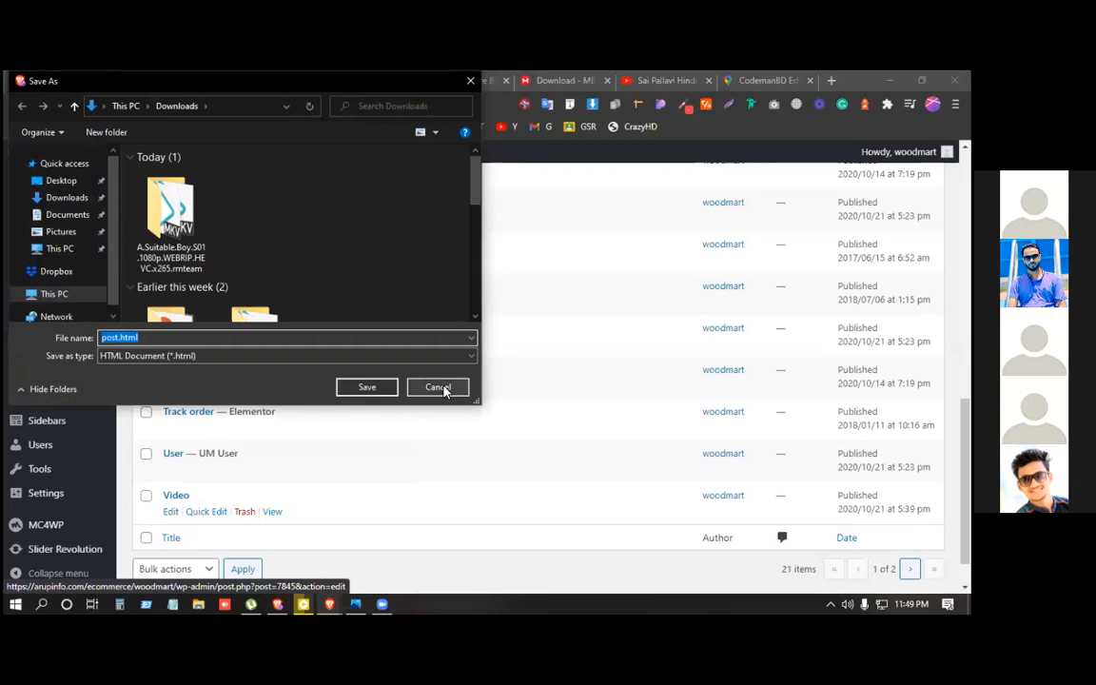
key("Escape")
right_click(171, 510)
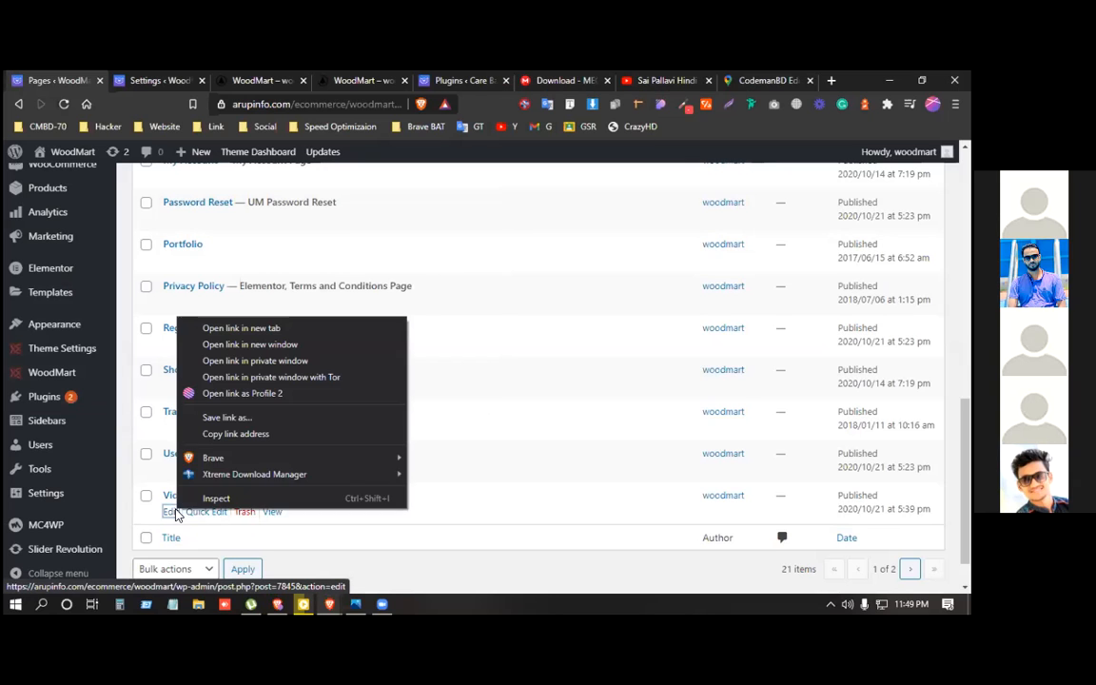
left_click(220, 434)
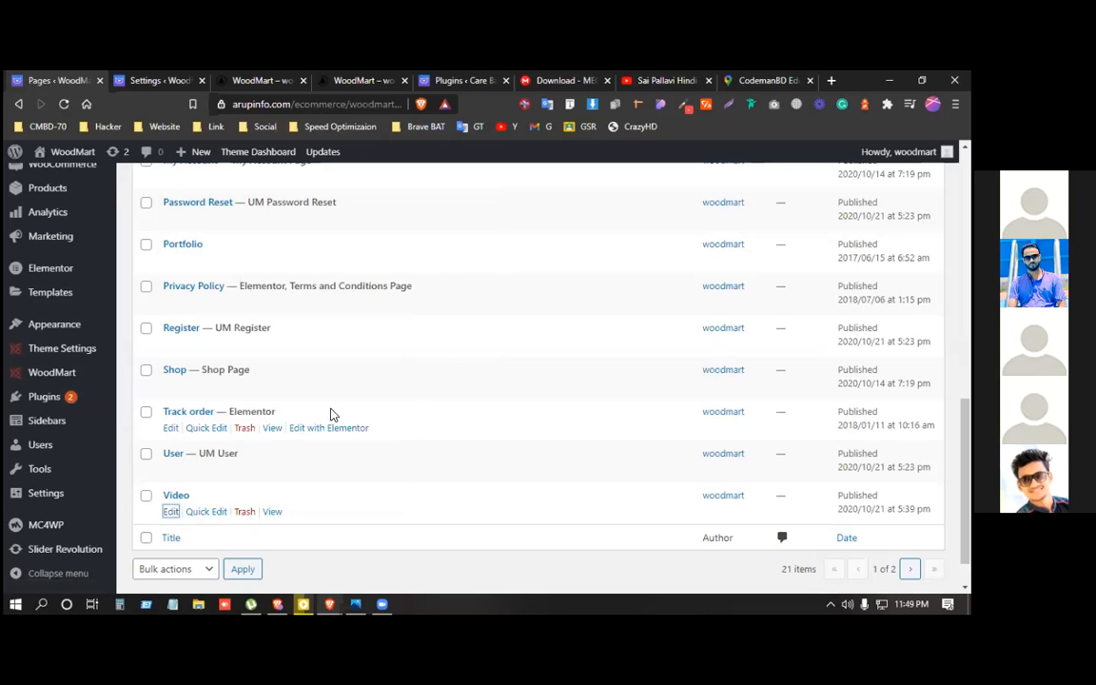
key("ctrl+shift+n")
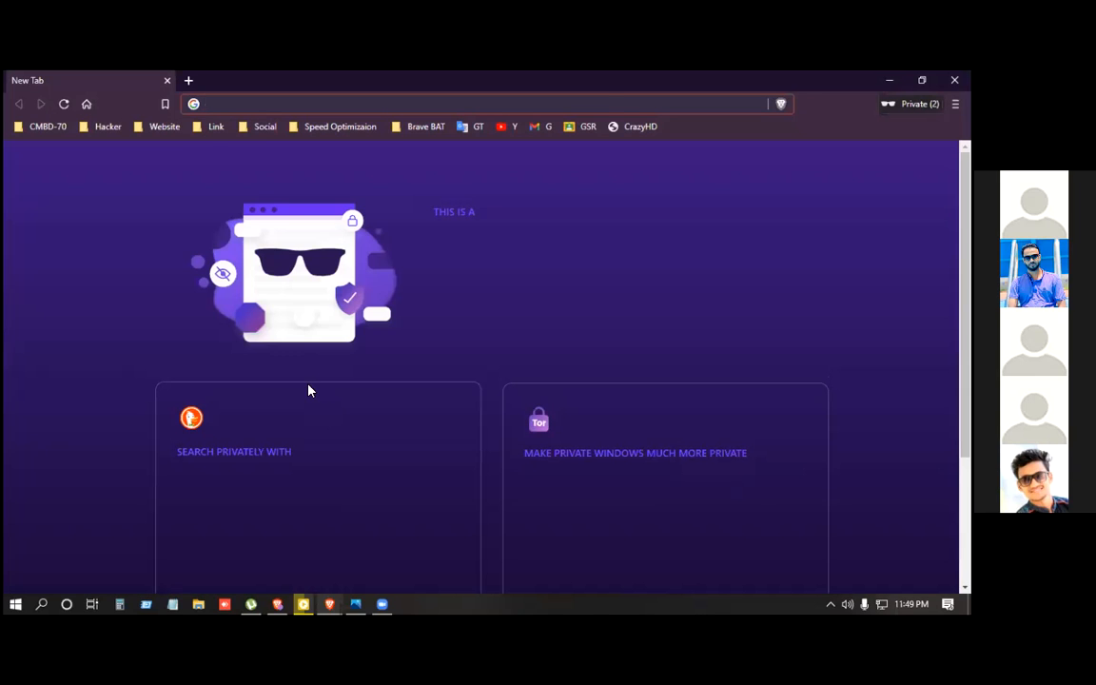
Load the copied Video edit link privately, then close that window and return to Pages.
key("ctrl+v")
key("Return")
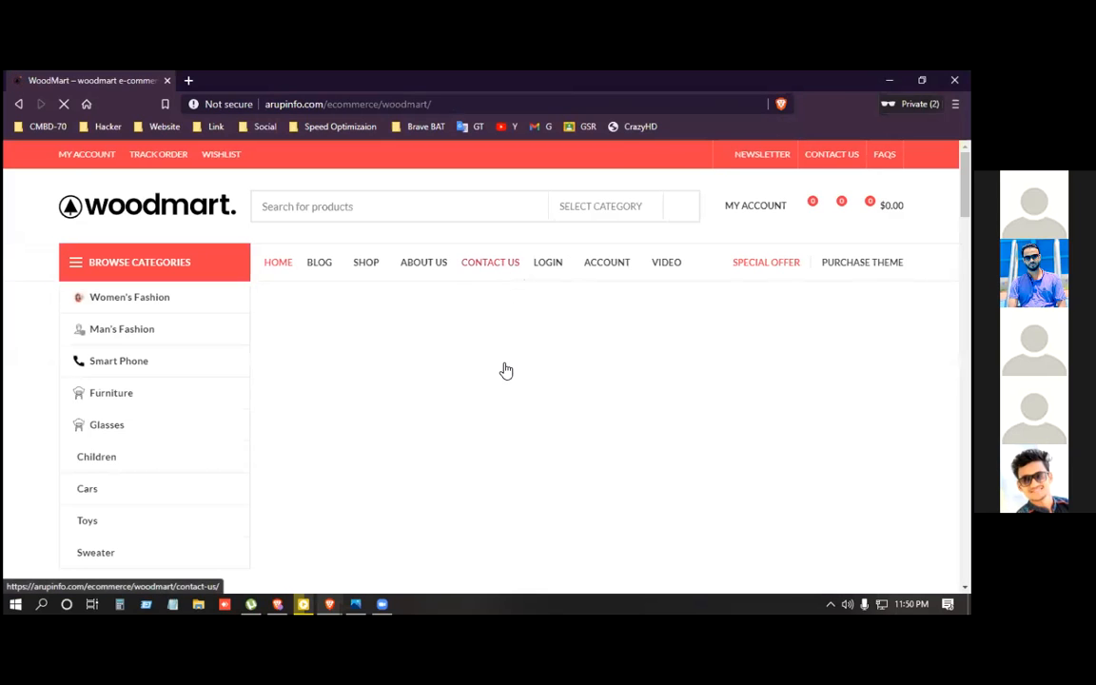
scroll(502, 369, "down", 3)
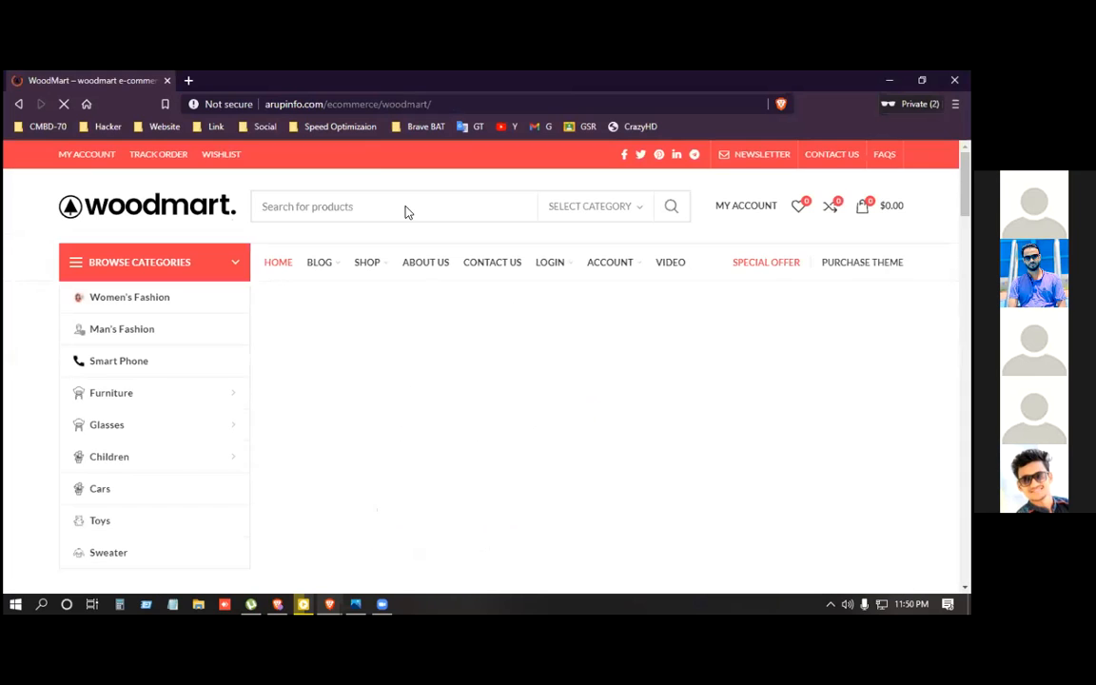
left_click(168, 81)
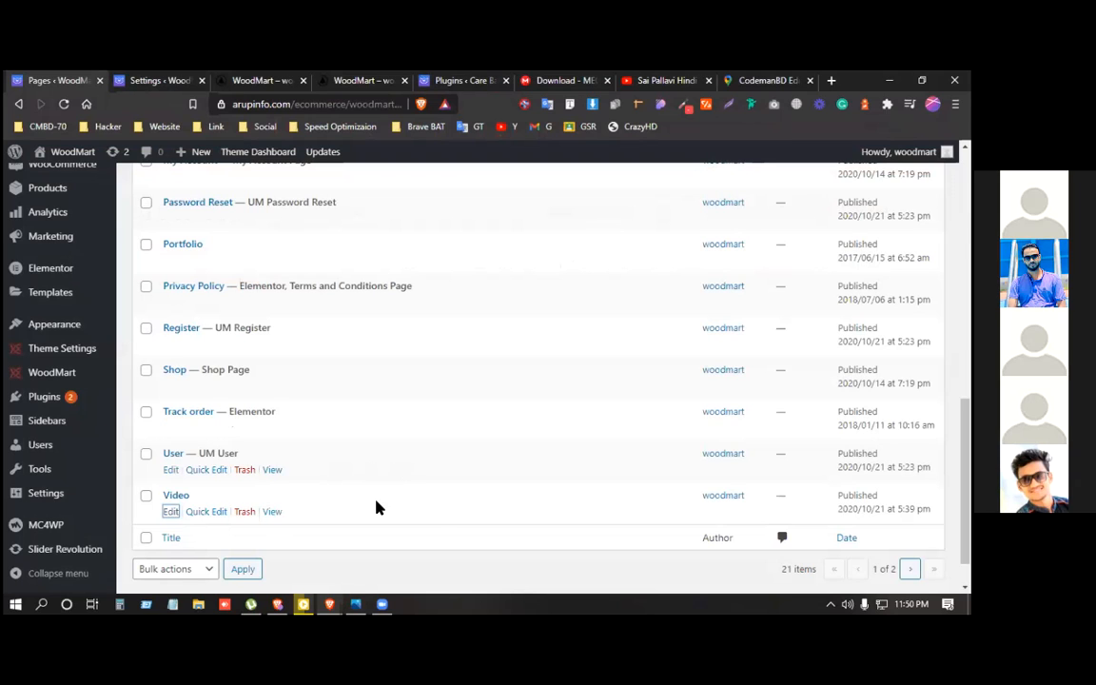
scroll(463, 430, "up", 4)
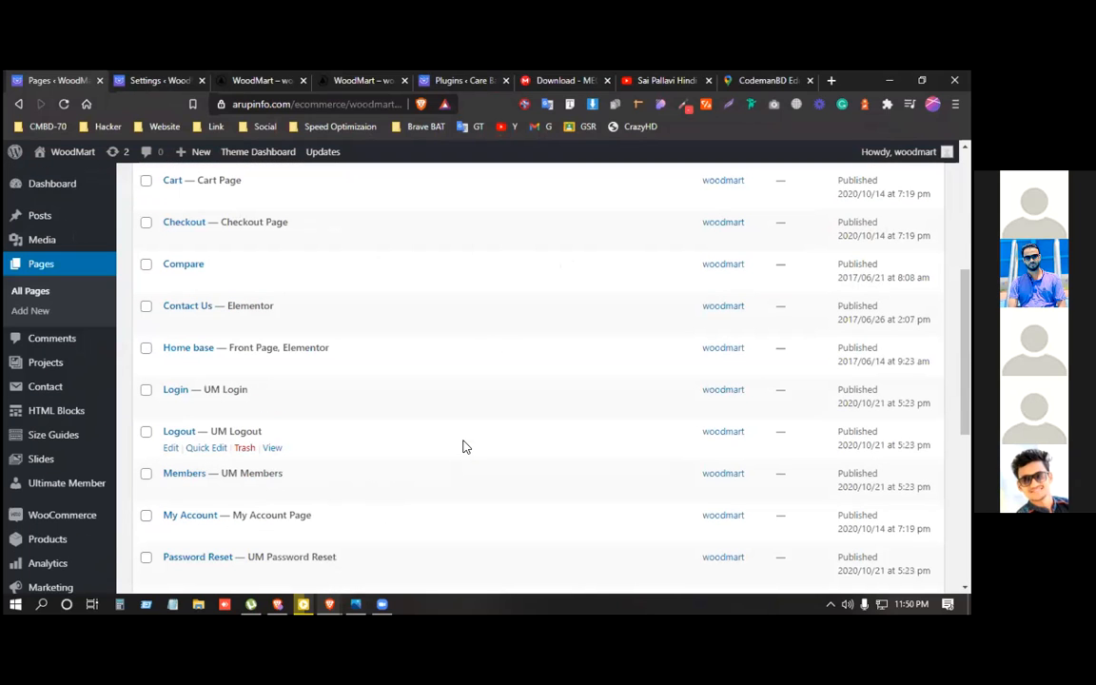